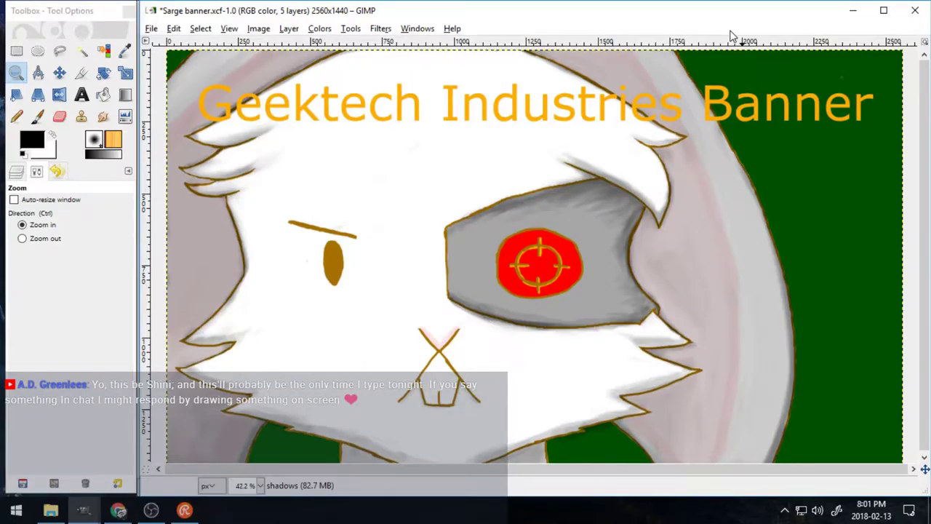
- Switch to the warm up 002 image and set the Paintbrush to red at size 13
left_click(85, 511)
left_click(164, 477)
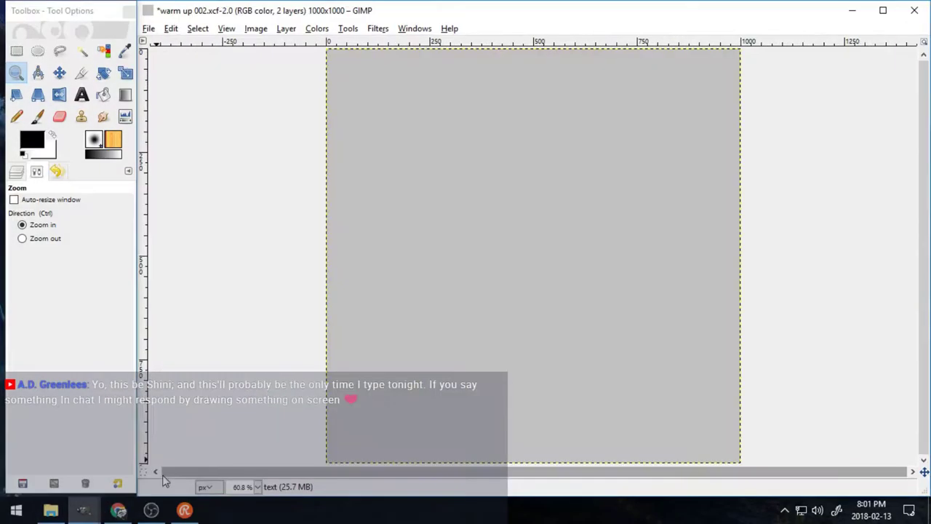
left_click(39, 119)
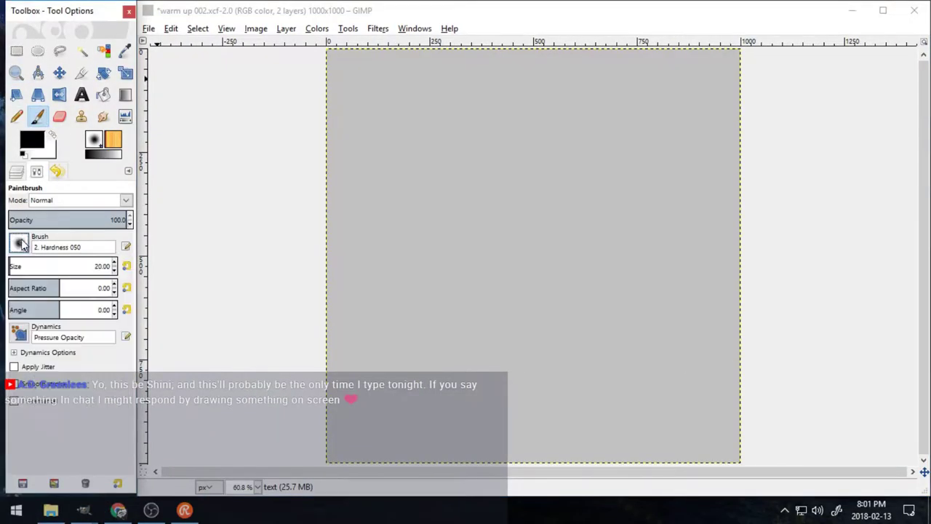
left_click(17, 172)
left_click(36, 172)
left_click(30, 139)
left_click(440, 274)
left_click(379, 330)
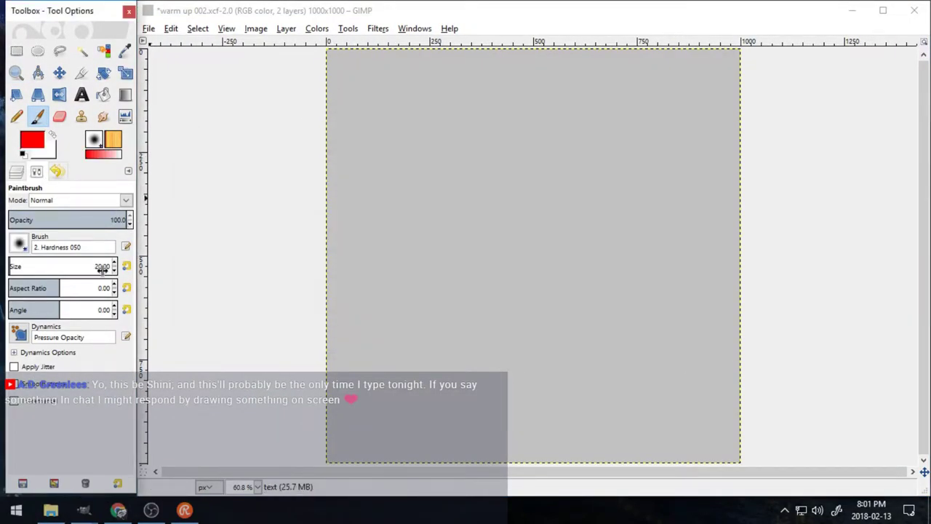
left_click(114, 270)
- Handwrite "JUST WARMING UP..." in red across the upper part of the canvas
mouse_move(344, 64)
left_mouse_down()
mouse_move(351, 93)
mouse_move(396, 83)
left_mouse_up()
mouse_move(413, 85)
left_mouse_down()
mouse_move(400, 101)
mouse_move(438, 82)
left_mouse_up()
mouse_move(425, 86)
left_mouse_down()
mouse_move(428, 107)
mouse_move(486, 83)
mouse_move(508, 102)
mouse_move(506, 93)
mouse_move(556, 97)
left_mouse_up()
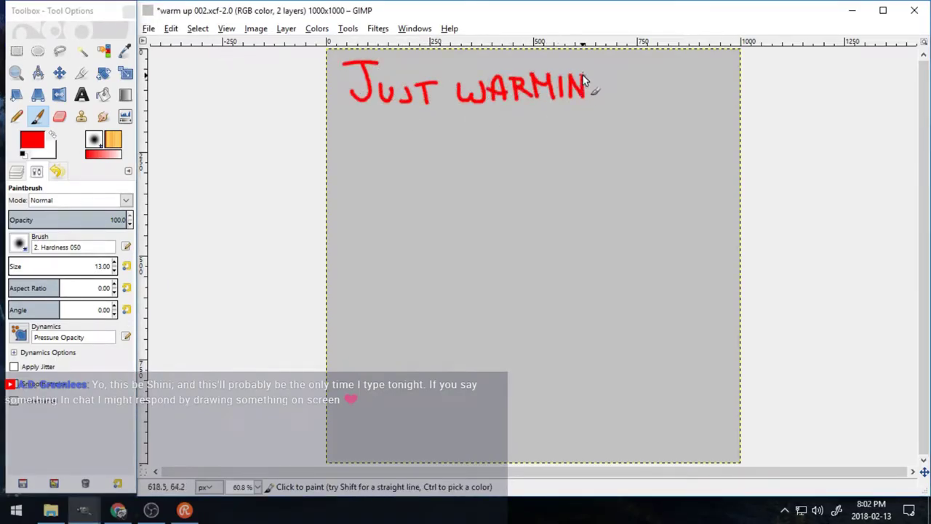
mouse_move(619, 77)
left_mouse_down()
mouse_move(610, 89)
mouse_move(660, 80)
left_mouse_up()
left_click(704, 95)
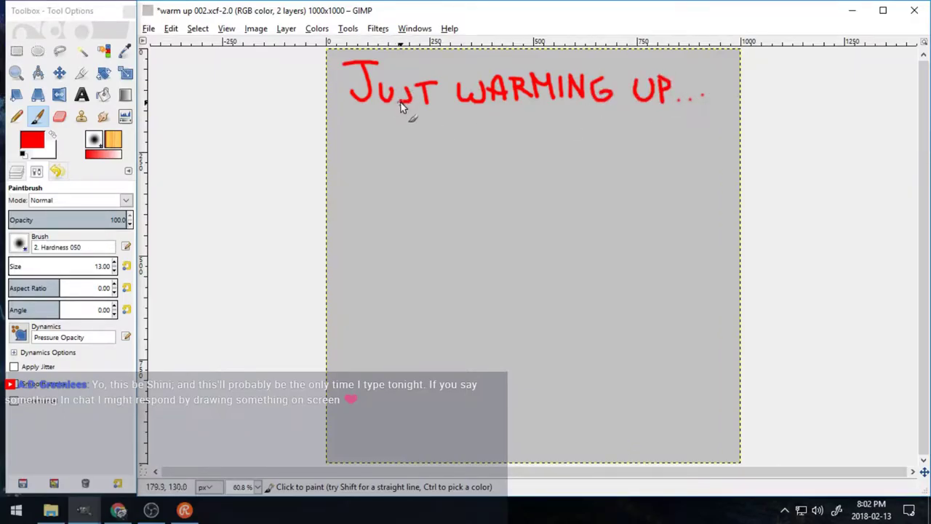
- Erase the misshapen S in "JUST" and repaint the letter in red
left_click(59, 116)
mouse_move(405, 81)
left_mouse_down()
mouse_move(410, 97)
mouse_move(402, 103)
left_mouse_up()
key("p")
key("ctrl+z")
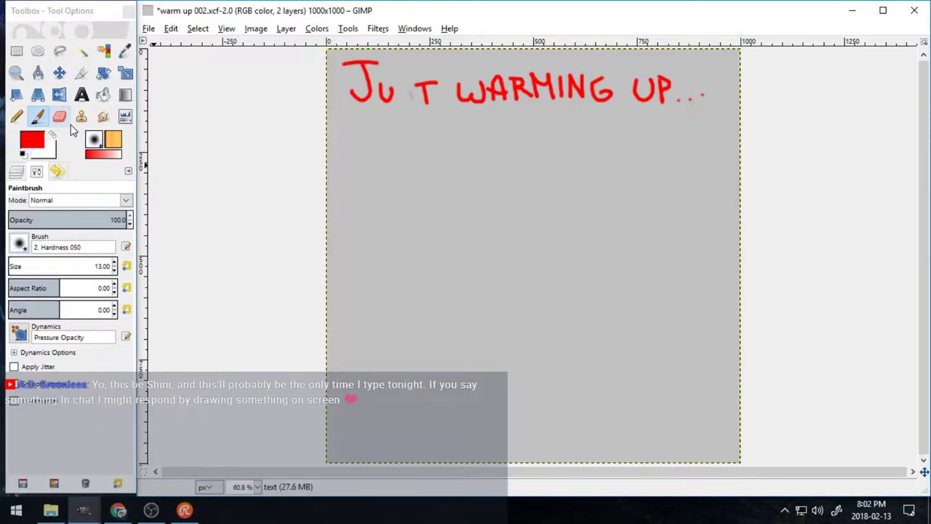
left_click_drag(418, 82, 403, 102)
- Add a new layer named "sketch" above the text layer
left_click(17, 172)
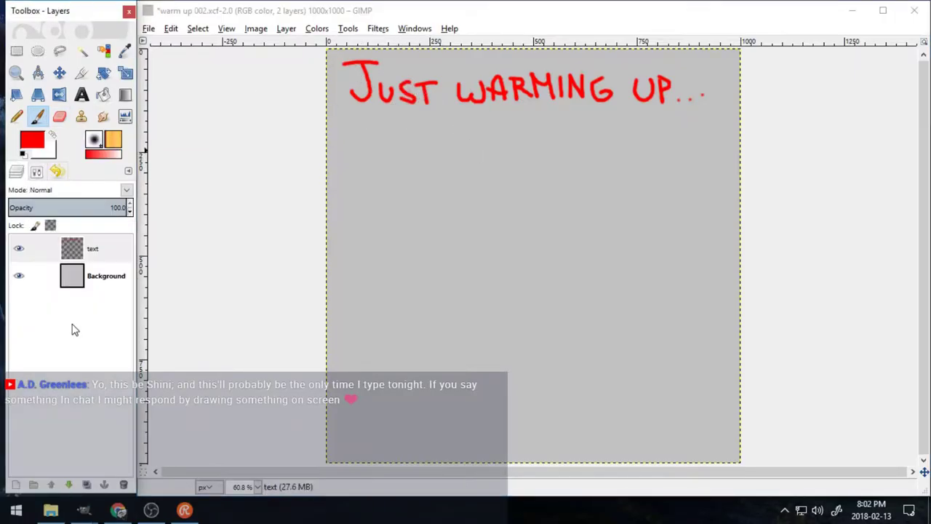
left_click(22, 484)
type("sketch")
key("Return")
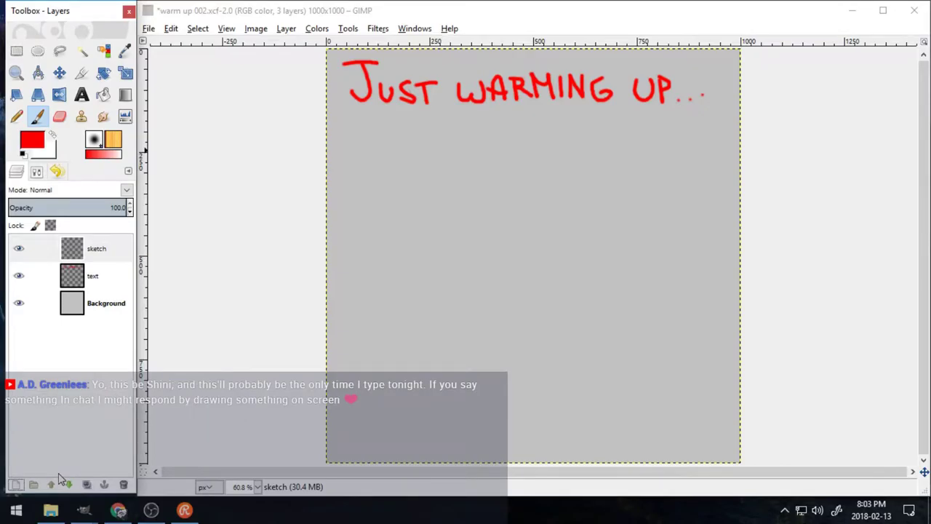
- Sketch a round fish with square eyes, fins and a tail mid-canvas, using a black Paintbrush at size 10
left_click(39, 172)
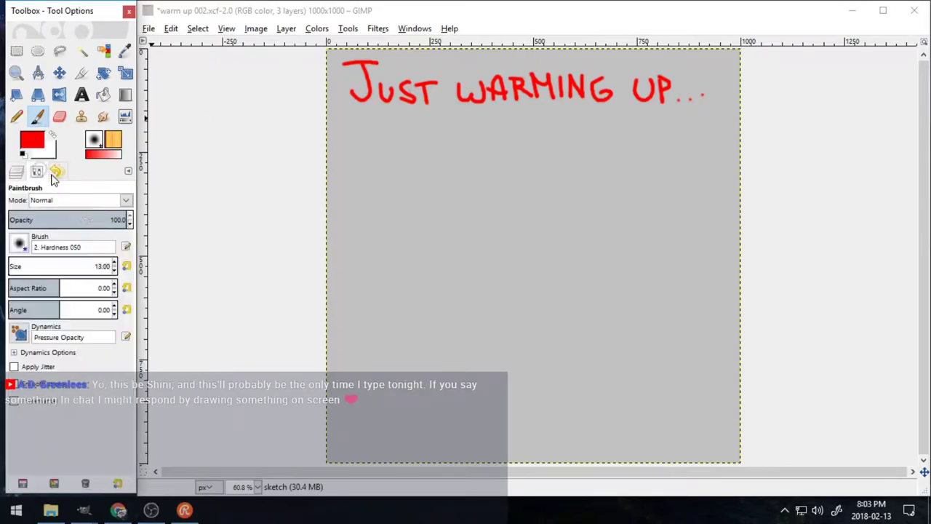
left_click(114, 270)
left_click(18, 172)
left_click(33, 146)
left_click(24, 155)
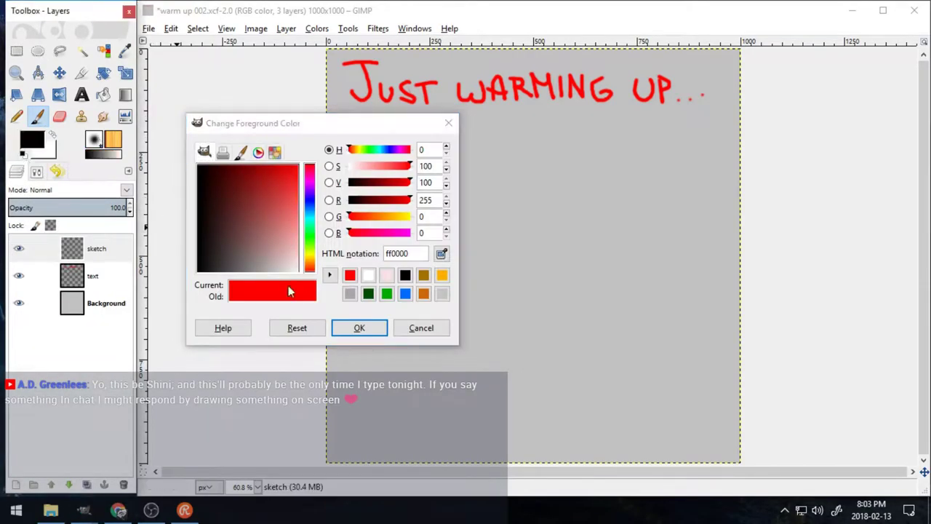
left_click(359, 328)
left_click(24, 154)
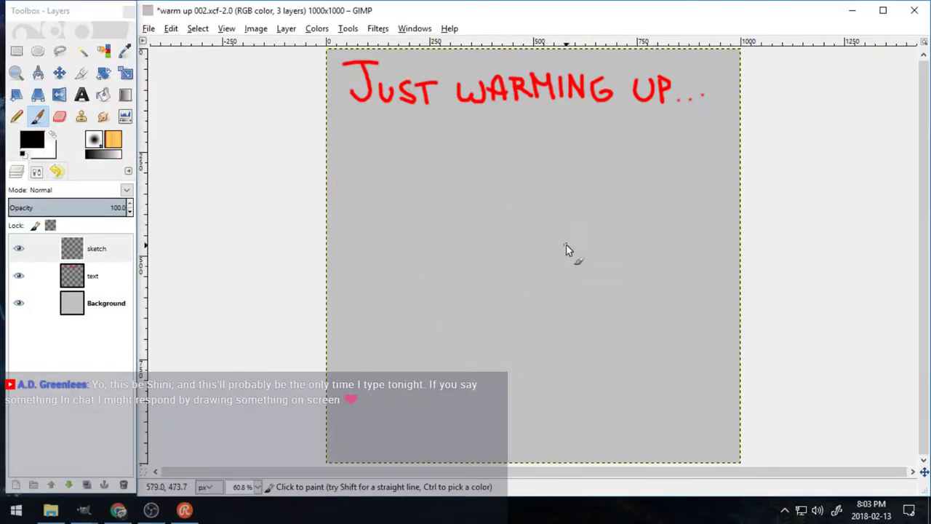
mouse_move(565, 249)
left_mouse_down()
mouse_move(591, 213)
mouse_move(560, 301)
mouse_move(630, 252)
mouse_move(495, 214)
mouse_move(530, 251)
mouse_move(436, 215)
mouse_move(506, 229)
mouse_move(456, 218)
mouse_move(507, 156)
mouse_move(529, 161)
mouse_move(606, 233)
mouse_move(551, 300)
mouse_move(431, 319)
mouse_move(451, 226)
mouse_move(446, 283)
mouse_move(522, 272)
left_mouse_up()
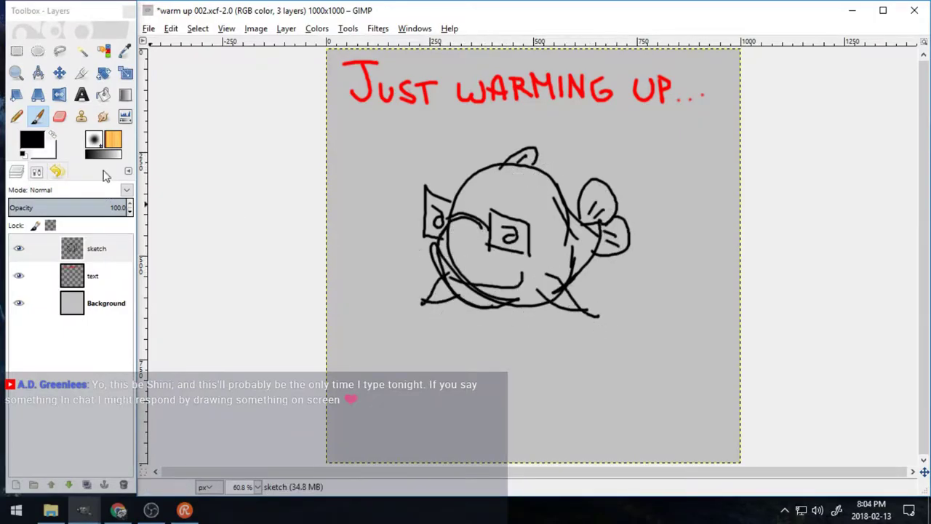
- Lower the sketch layer's opacity to 13 and add a transparent 1000 x 1000 px layer named "line" above it
right_click(130, 212)
left_click(130, 205)
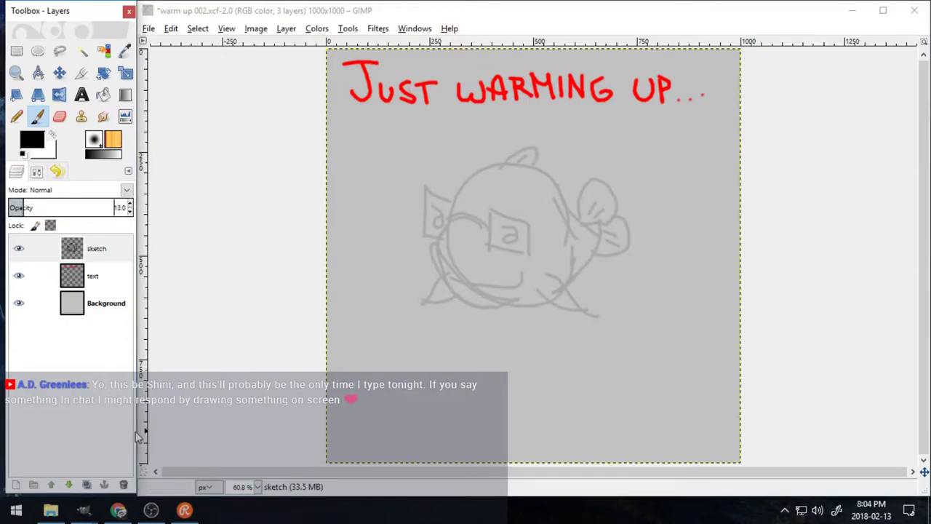
left_click(16, 484)
type("line")
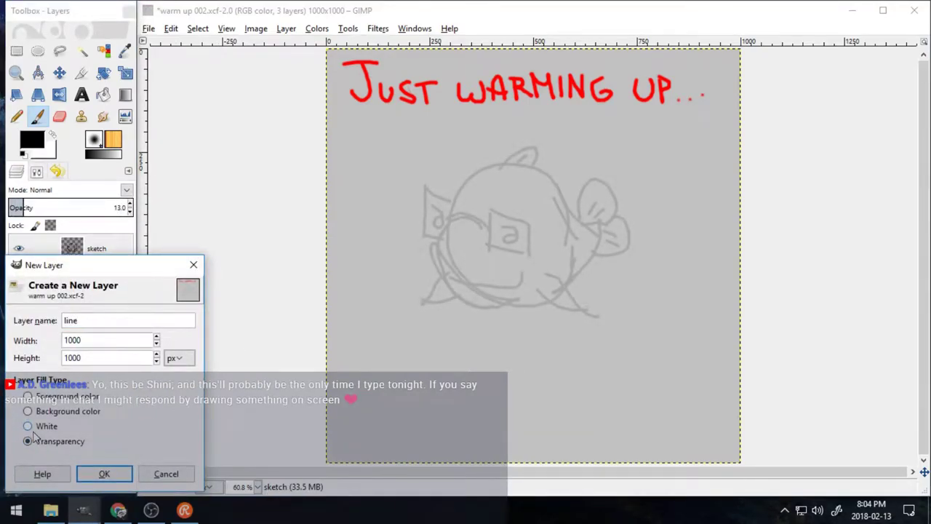
key("Return")
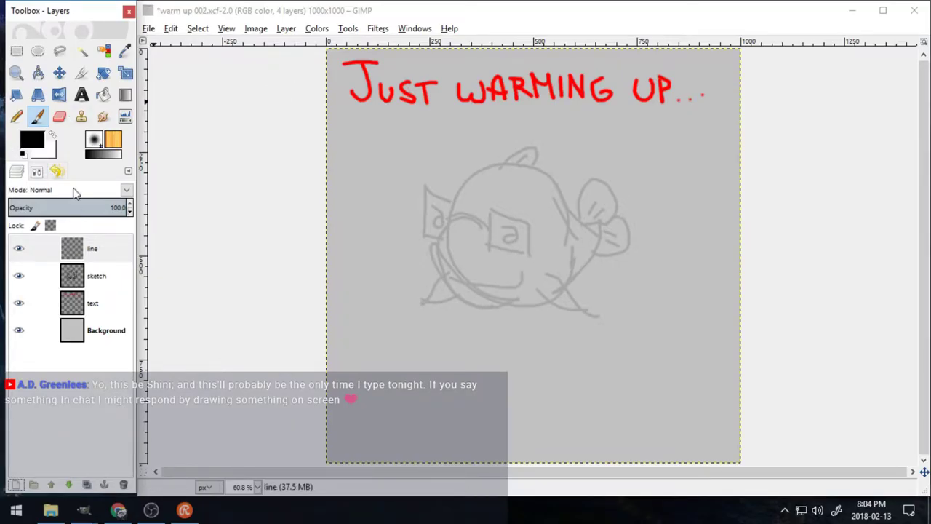
- Set up a thinner Paintbrush with a dark green foreground for tracing the fish
left_click(16, 73)
left_click(38, 173)
left_click_drag(394, 122, 659, 355)
left_click(38, 117)
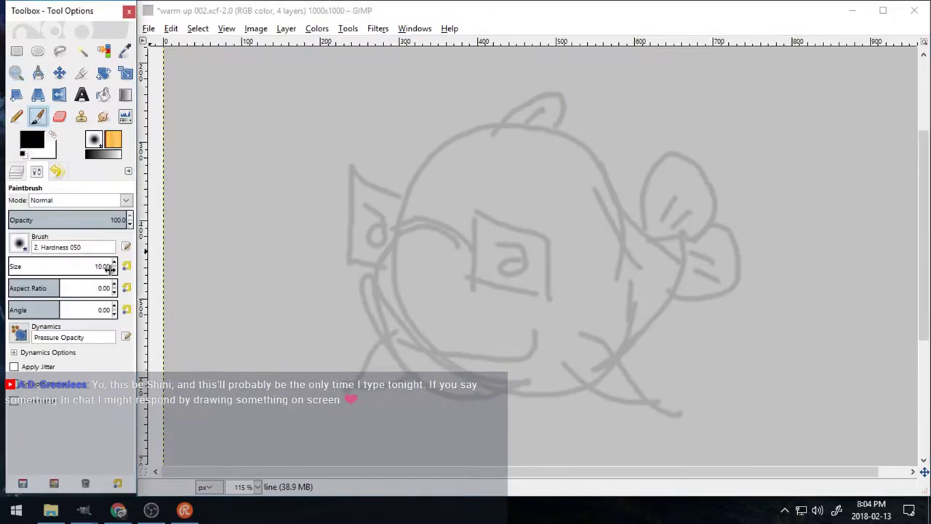
left_click_drag(109, 268, 64, 224)
left_click(20, 172)
left_click(33, 141)
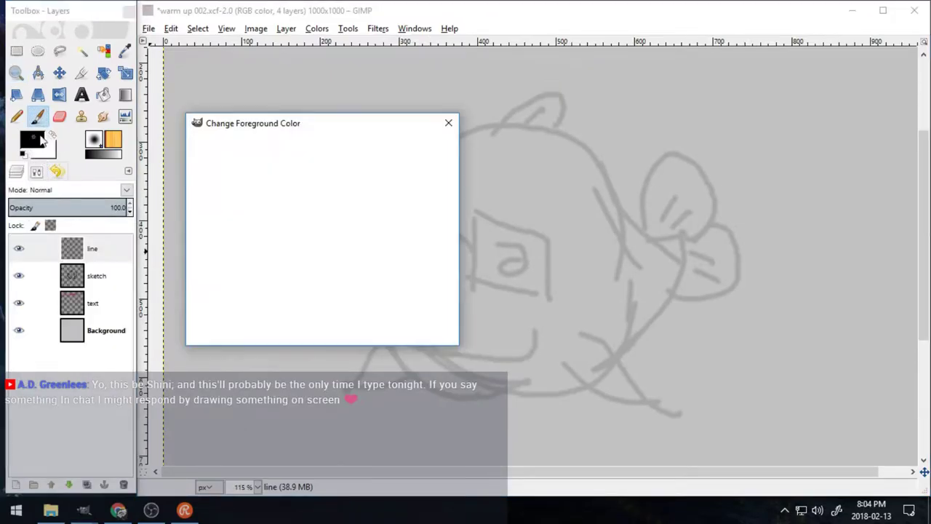
left_click(371, 294)
left_click(359, 327)
- Trace the fish's belly, near side fin, brow, square near eye, forehead and top fin in dark green
mouse_move(395, 240)
left_mouse_down()
mouse_move(379, 316)
mouse_move(493, 398)
left_mouse_up()
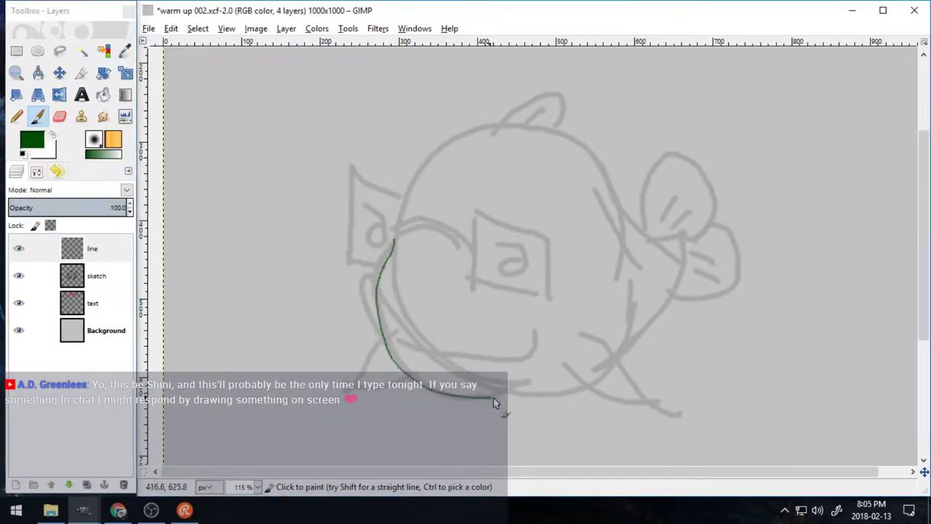
left_click_drag(610, 399, 658, 403)
left_click_drag(590, 333, 659, 407)
left_click_drag(392, 240, 469, 252)
left_click_drag(477, 221, 549, 292)
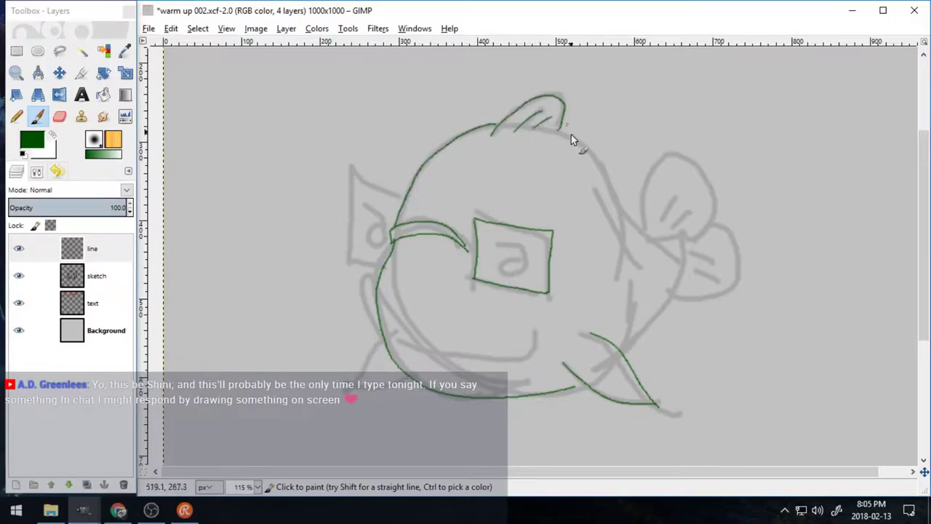
- Trace the fish's back, rear body edge and two-lobed tail with its inner fin lines
left_click_drag(560, 129, 638, 228)
left_click_drag(623, 353, 687, 247)
mouse_move(644, 225)
left_mouse_down()
mouse_move(700, 237)
mouse_move(672, 305)
mouse_move(676, 191)
left_mouse_up()
left_click_drag(680, 222, 697, 204)
- Draw the far eye block, pupils, mouth and far fin, and give the near eye box depth and a pointed spike
mouse_move(404, 202)
left_mouse_down()
mouse_move(349, 187)
mouse_move(389, 254)
left_mouse_up()
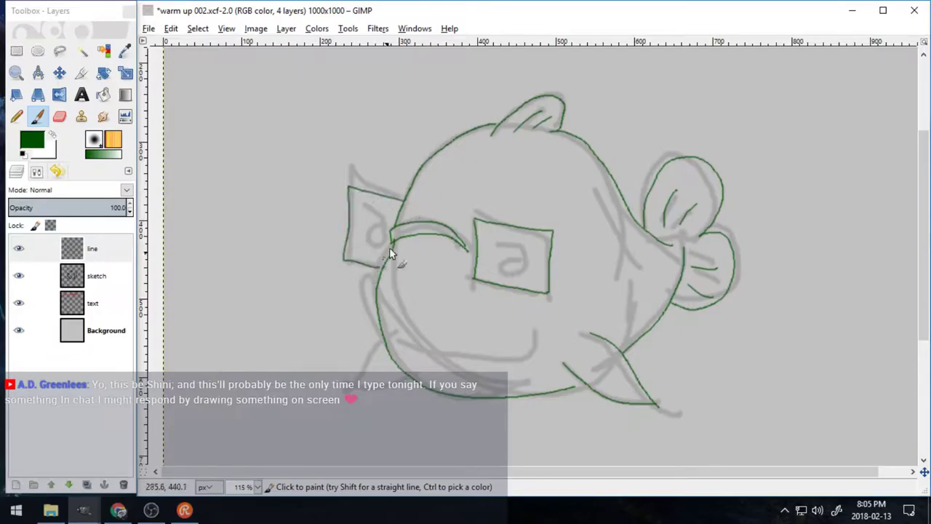
left_click_drag(519, 273, 512, 245)
mouse_move(386, 336)
left_mouse_down()
mouse_move(524, 347)
mouse_move(333, 375)
left_mouse_up()
left_click_drag(347, 183, 410, 188)
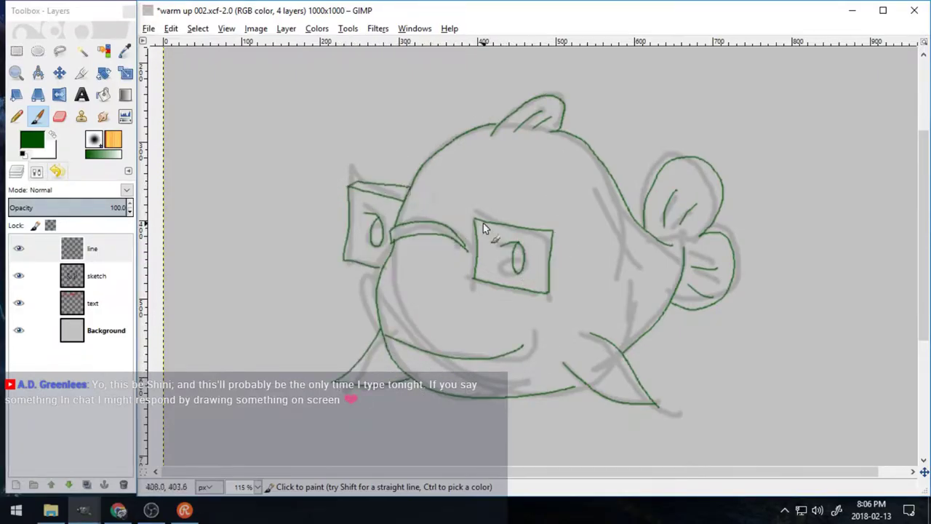
mouse_move(560, 226)
left_mouse_down()
mouse_move(557, 291)
mouse_move(606, 229)
mouse_move(566, 258)
left_mouse_up()
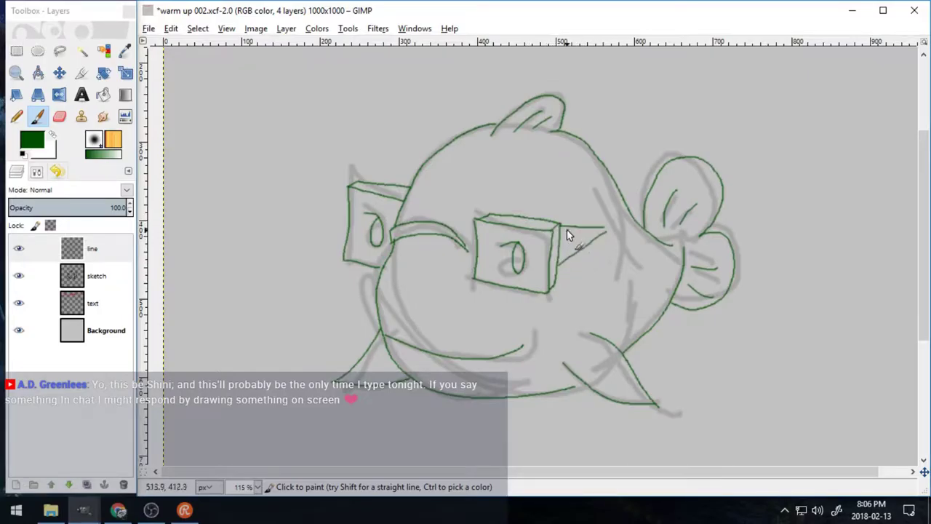
left_click_drag(606, 230, 617, 227)
- Delete the sketch layer and add a transparent layer named "colour" between the text and line layers
left_click(95, 276)
left_click(123, 484)
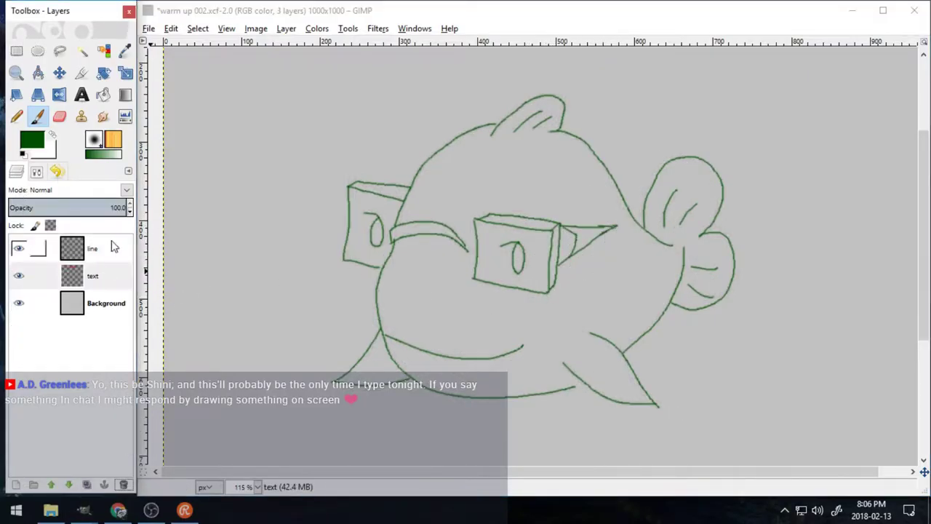
left_click(16, 484)
type("colour")
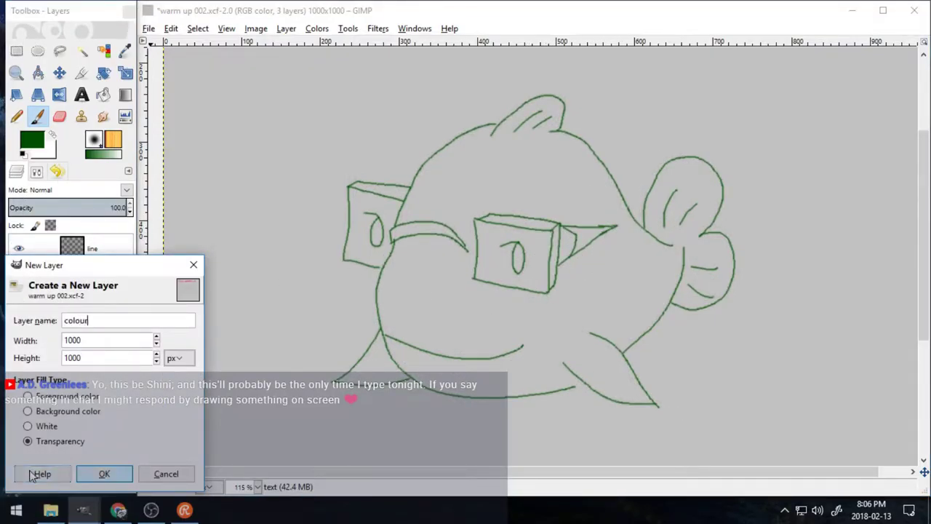
left_click(104, 474)
- Paint a closed border around the fish's silhouette in a brighter green with the Paintbrush at size 13
left_click(32, 142)
mouse_move(379, 216)
left_mouse_down()
mouse_move(381, 333)
mouse_move(350, 373)
mouse_move(375, 390)
mouse_move(419, 381)
mouse_move(510, 400)
mouse_move(584, 386)
mouse_move(641, 405)
mouse_move(632, 367)
mouse_move(657, 329)
mouse_move(696, 313)
mouse_move(732, 266)
mouse_move(694, 235)
mouse_move(721, 179)
mouse_move(664, 165)
mouse_move(643, 233)
mouse_move(599, 160)
mouse_move(561, 122)
mouse_move(513, 111)
mouse_move(466, 133)
mouse_move(411, 181)
mouse_move(396, 272)
left_mouse_up()
left_click(359, 327)
left_click(36, 171)
left_click(114, 263)
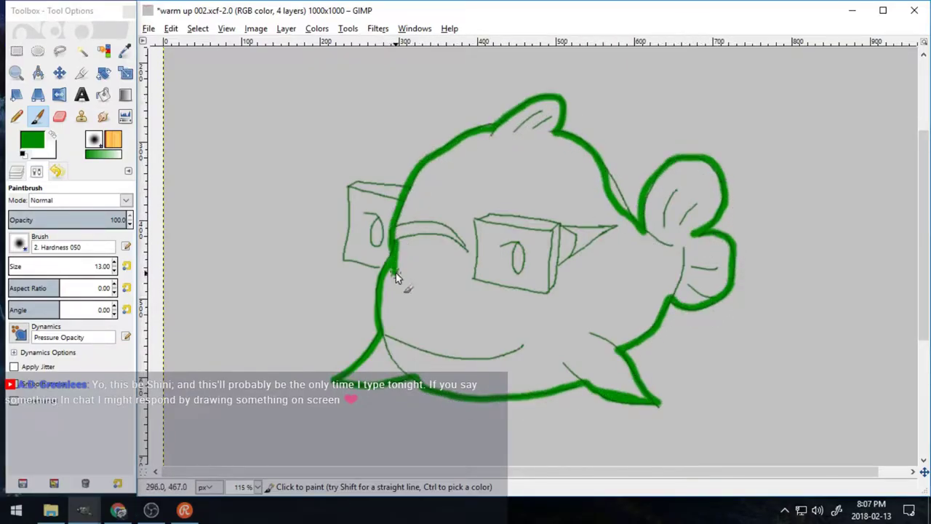
mouse_move(600, 168)
left_mouse_down()
mouse_move(627, 212)
mouse_move(611, 186)
left_mouse_up()
- Bucket-fill the fish's body, fins and tail with the brighter green
left_click(103, 96)
left_click(466, 169)
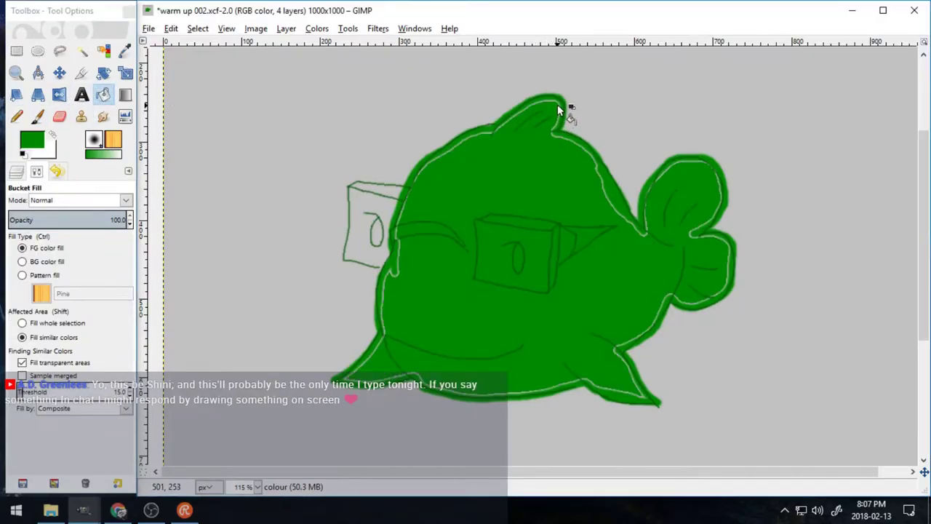
left_click(558, 105)
- Paint a white border inside the far eye block's outline with the Paintbrush at size 4
left_click(53, 134)
left_click(38, 116)
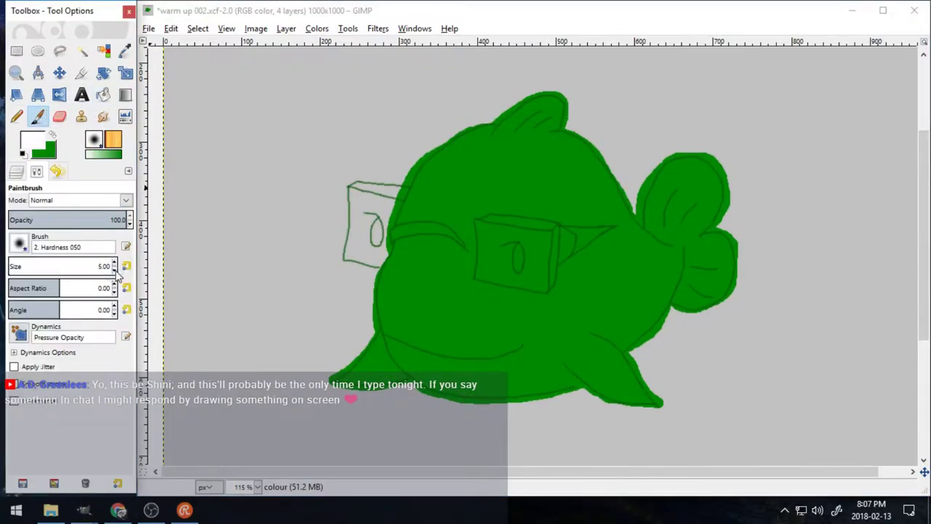
left_click(114, 271)
left_click(16, 73)
left_click_drag(302, 146, 463, 314)
left_click(38, 116)
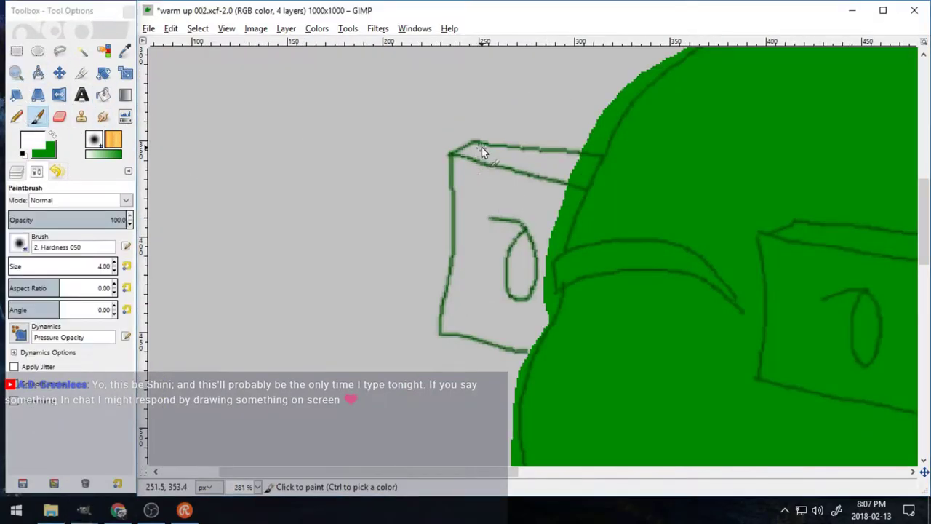
mouse_move(482, 152)
left_mouse_down()
mouse_move(458, 157)
mouse_move(457, 260)
mouse_move(443, 333)
mouse_move(526, 351)
mouse_move(481, 137)
mouse_move(499, 152)
mouse_move(582, 162)
mouse_move(560, 273)
mouse_move(561, 255)
mouse_move(549, 268)
mouse_move(553, 311)
mouse_move(535, 340)
mouse_move(568, 240)
left_mouse_up()
right_click(557, 256)
left_click(520, 261)
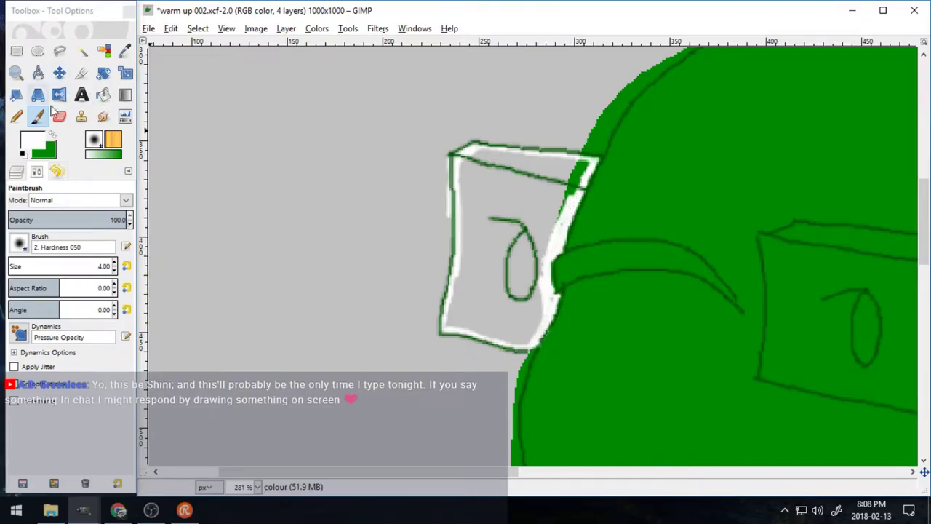
- Bucket-fill the far eye block with white and paint over the leftover gaps along its inner edge
left_click(103, 94)
left_click(525, 196)
left_click(561, 186)
left_click(582, 177)
left_click(38, 116)
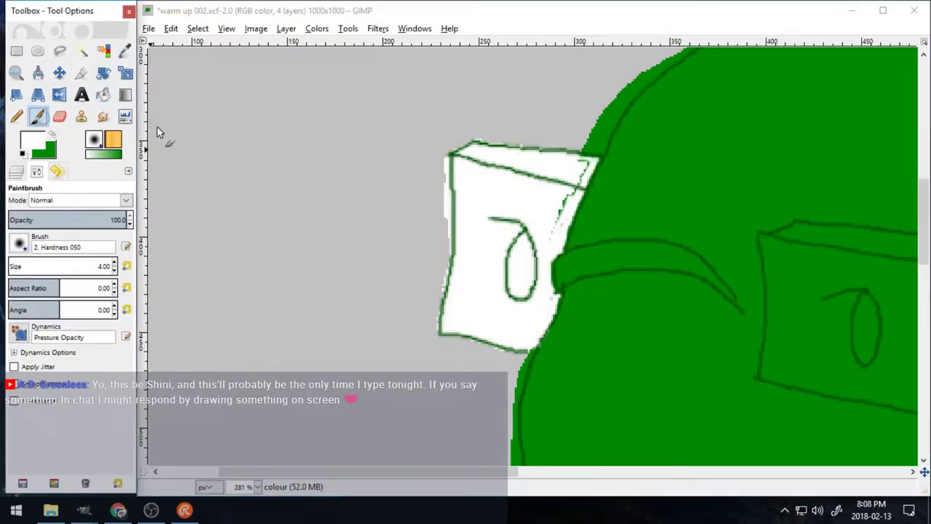
left_click_drag(574, 179, 561, 222)
- Erase the colour spilling outside the far eye block and along the adjoining edge of the head
key("shift+e")
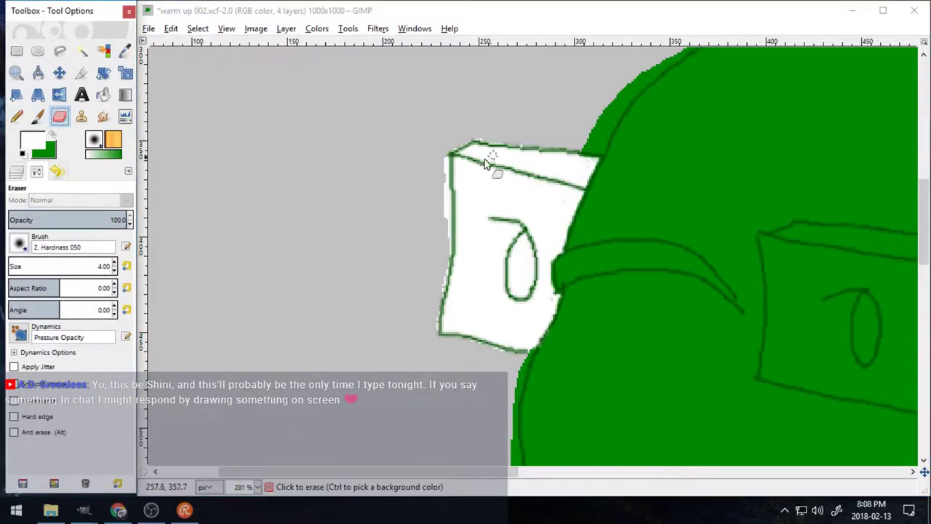
mouse_move(448, 154)
left_mouse_down()
mouse_move(443, 272)
mouse_move(454, 312)
mouse_move(502, 356)
mouse_move(512, 349)
left_mouse_up()
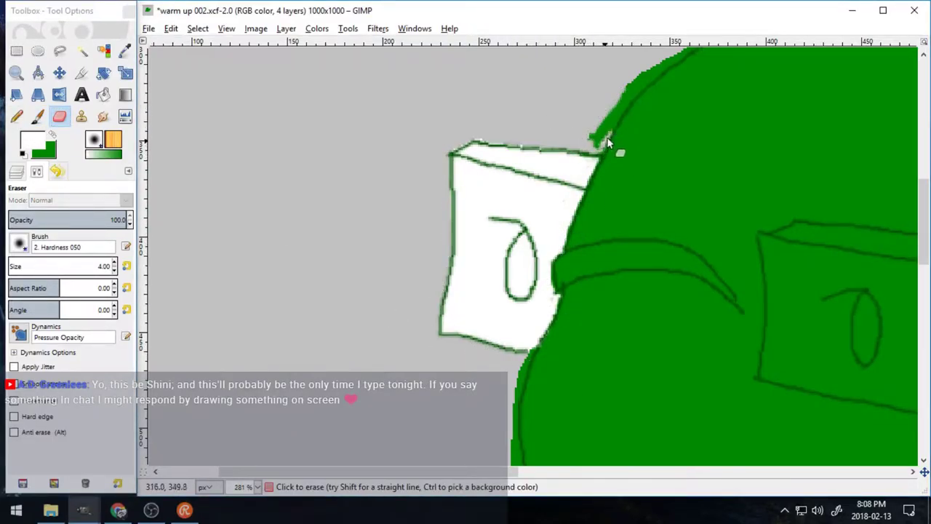
left_click_drag(613, 113, 596, 150)
key("z")
left_click(643, 68)
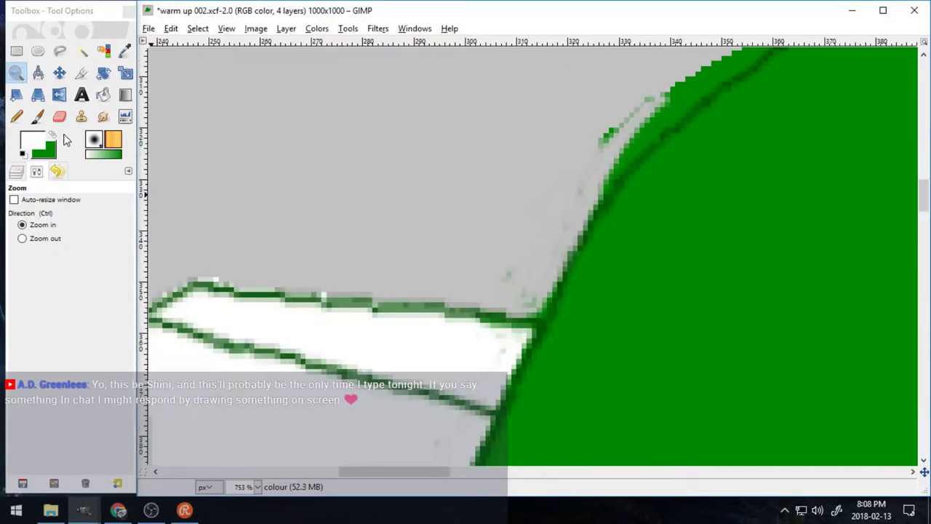
key("shift+e")
- Paint white over the stray green specks inside the far eye block
left_click(35, 117)
left_click_drag(494, 332, 510, 349)
left_click(438, 442)
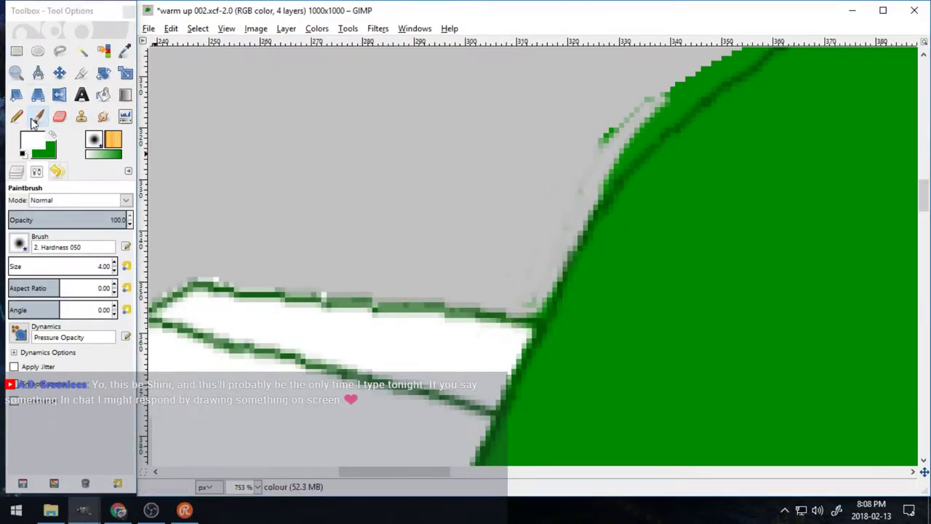
- Erase the green spill outside the head's upper edge, from the far eye block up towards the top fin
left_click(59, 117)
left_click_drag(574, 217, 589, 182)
mouse_move(630, 112)
left_mouse_down()
mouse_move(623, 140)
mouse_move(756, 58)
left_mouse_up()
left_click_drag(401, 472, 467, 476)
left_click_drag(923, 201, 922, 174)
mouse_move(439, 293)
left_mouse_down()
mouse_move(370, 360)
mouse_move(438, 294)
mouse_move(712, 233)
mouse_move(670, 224)
mouse_move(766, 178)
mouse_move(875, 73)
mouse_move(907, 75)
left_mouse_up()
- Erase the excess green around the rounded top fin and down the back into the notch before the tail
left_click_drag(433, 472, 494, 477)
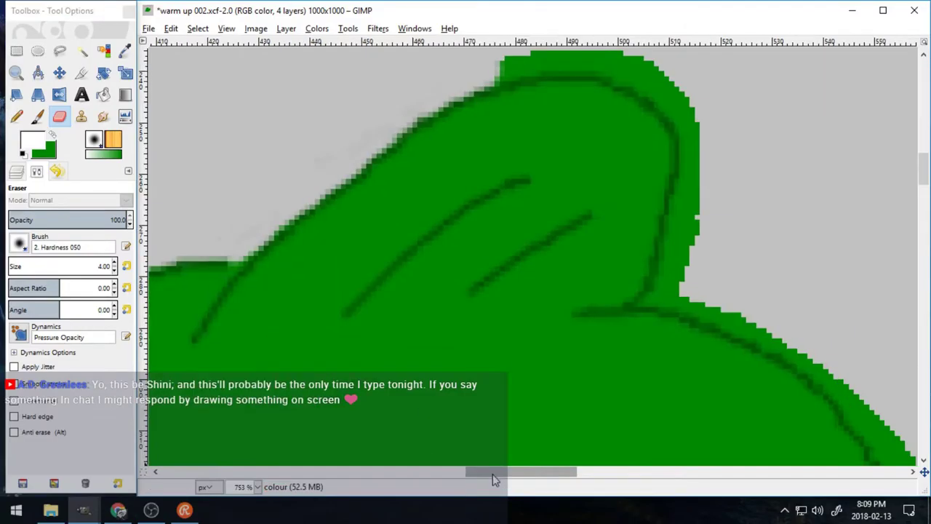
mouse_move(493, 71)
left_mouse_down()
mouse_move(658, 75)
mouse_move(692, 196)
mouse_move(692, 149)
mouse_move(667, 273)
mouse_move(693, 251)
mouse_move(833, 386)
mouse_move(860, 384)
mouse_move(891, 407)
mouse_move(906, 452)
left_mouse_up()
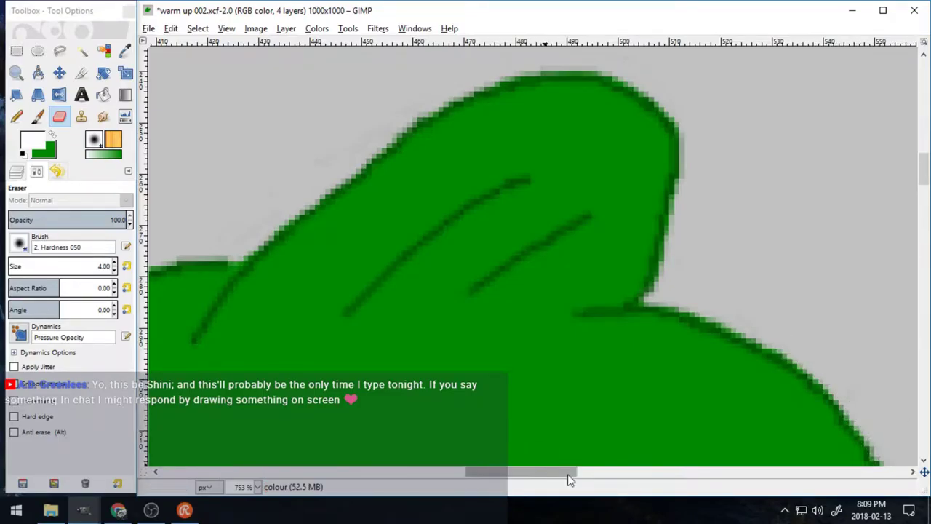
left_click_drag(570, 476, 631, 476)
mouse_move(923, 172)
left_mouse_down()
mouse_move(923, 206)
mouse_move(923, 189)
left_mouse_up()
mouse_move(472, 251)
left_mouse_down()
mouse_move(493, 250)
mouse_move(629, 469)
mouse_move(603, 132)
mouse_move(688, 318)
mouse_move(737, 336)
mouse_move(757, 390)
mouse_move(736, 265)
mouse_move(763, 224)
mouse_move(806, 195)
mouse_move(813, 138)
left_mouse_up()
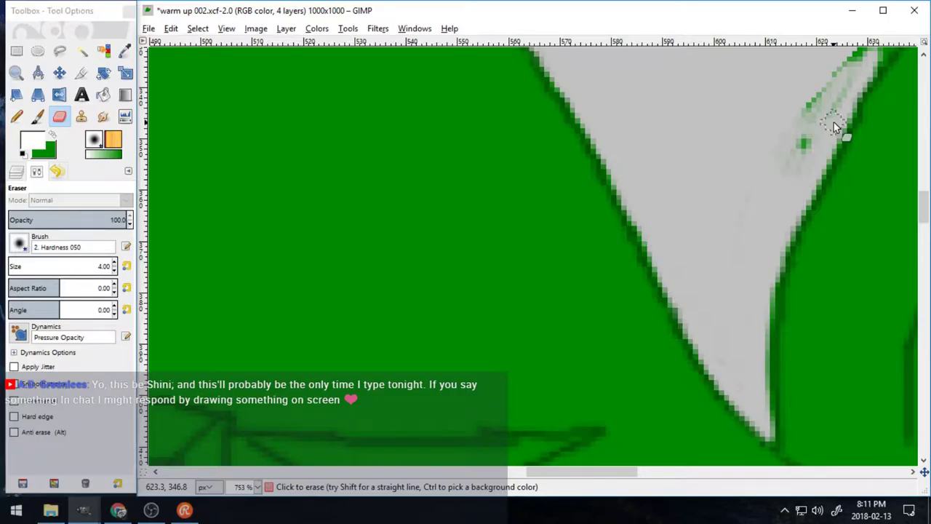
left_click_drag(804, 142, 875, 57)
- Erase the green spill around the upper tail lobe, down to where it meets the lower lobe
left_click_drag(585, 473, 641, 476)
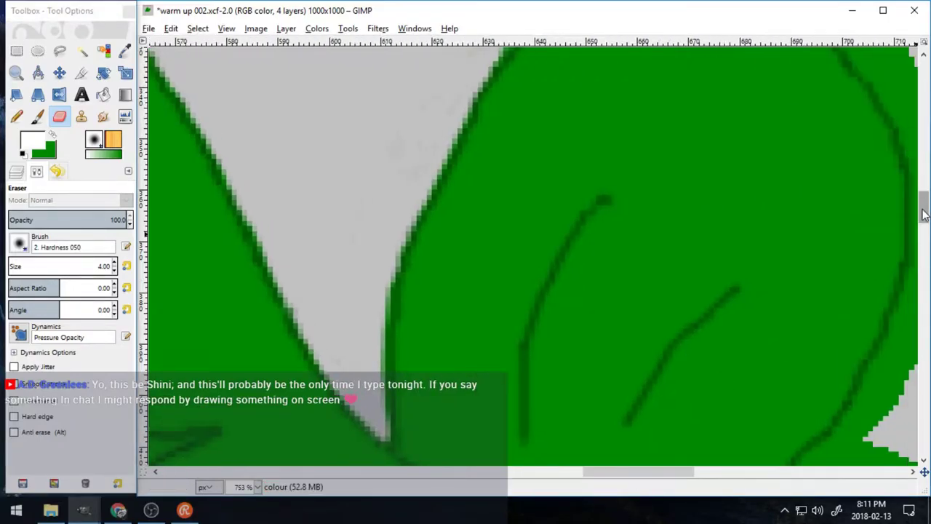
left_click_drag(924, 211, 924, 199)
mouse_move(502, 196)
left_mouse_down()
mouse_move(560, 130)
mouse_move(573, 150)
mouse_move(714, 113)
mouse_move(876, 208)
left_mouse_up()
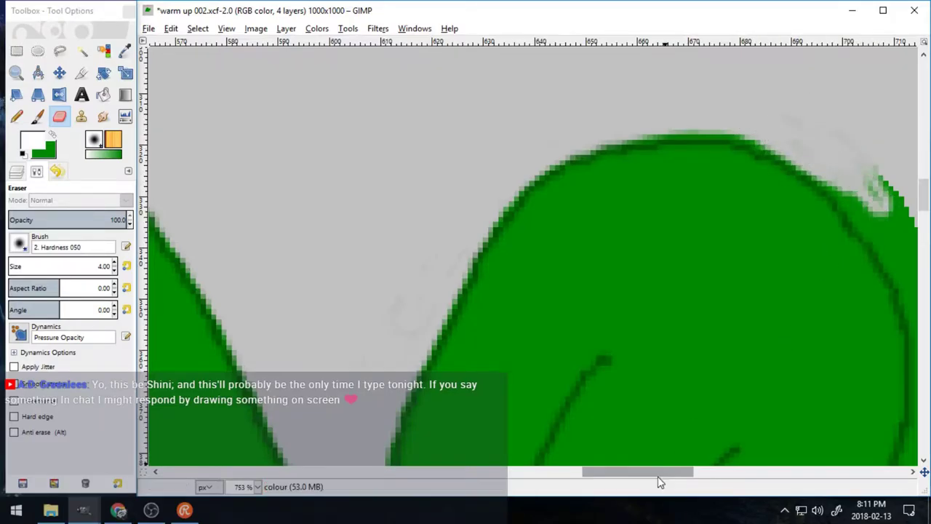
left_click_drag(658, 471, 706, 471)
mouse_move(598, 213)
left_mouse_down()
mouse_move(533, 212)
mouse_move(625, 294)
mouse_move(596, 308)
mouse_move(613, 447)
mouse_move(603, 442)
left_mouse_up()
left_click_drag(923, 192, 923, 214)
mouse_move(615, 183)
left_mouse_down()
mouse_move(580, 260)
mouse_move(579, 226)
mouse_move(533, 272)
mouse_move(543, 323)
mouse_move(567, 289)
mouse_move(615, 355)
mouse_move(687, 426)
mouse_move(647, 426)
mouse_move(686, 481)
left_mouse_up()
- Erase the green spill outside the lower tail lobe's outer curve and underside
mouse_move(923, 217)
left_mouse_down()
mouse_move(923, 250)
mouse_move(923, 237)
left_mouse_up()
mouse_move(672, 271)
left_mouse_down()
mouse_move(670, 211)
mouse_move(686, 390)
left_mouse_up()
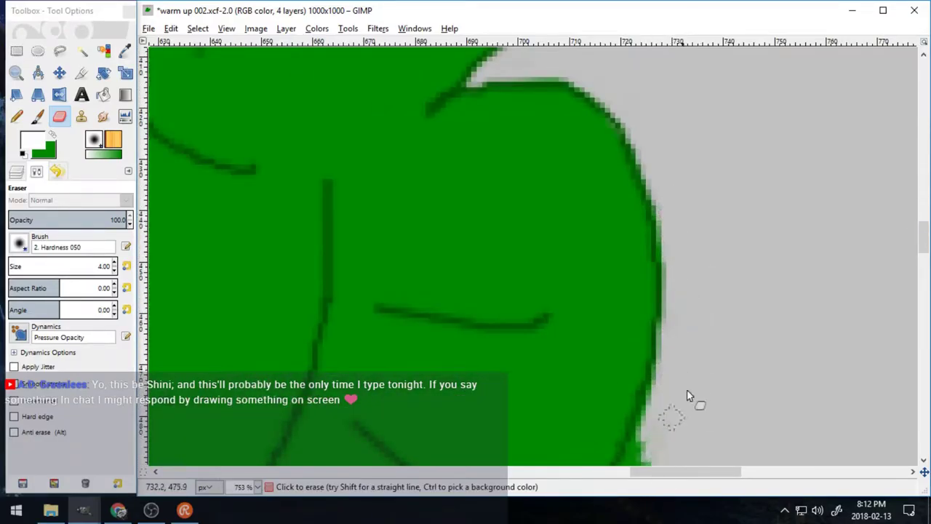
scroll(659, 440, "down", 6)
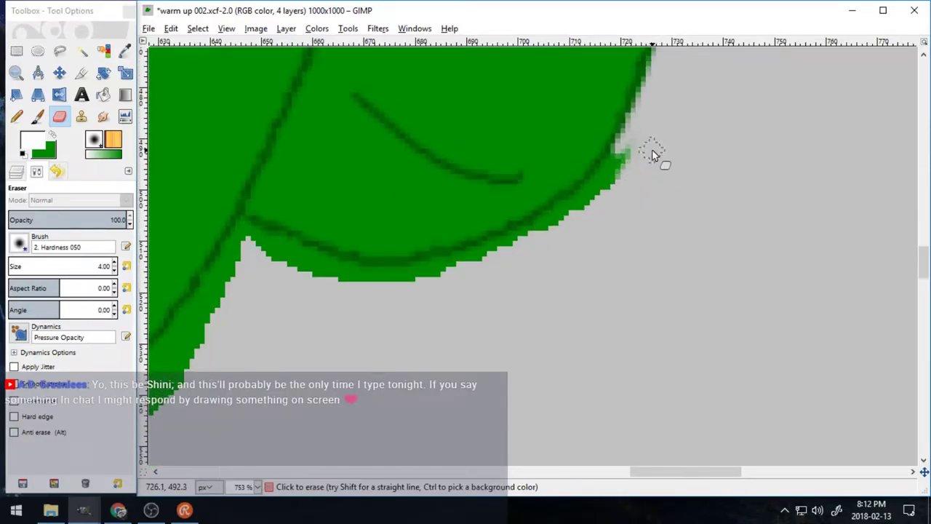
mouse_move(652, 154)
left_mouse_down()
mouse_move(603, 201)
mouse_move(529, 235)
mouse_move(247, 227)
mouse_move(253, 254)
mouse_move(443, 275)
left_mouse_up()
- Erase the excess green along the body's lower rear edge, between the tail and the rear bottom fin
scroll(662, 349, "left", 7)
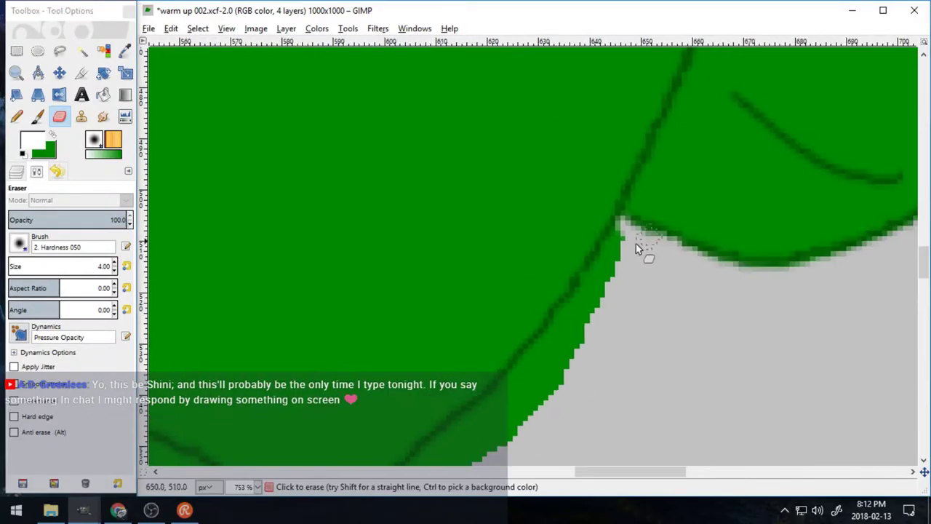
mouse_move(594, 277)
left_mouse_down()
mouse_move(552, 341)
mouse_move(549, 363)
mouse_move(541, 360)
left_mouse_up()
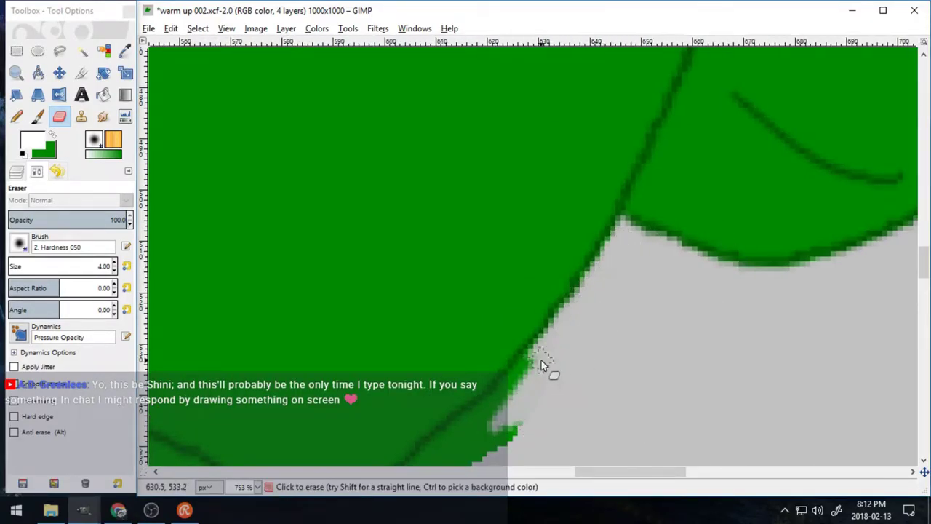
scroll(626, 256, "down", 3)
left_click_drag(551, 198, 538, 263)
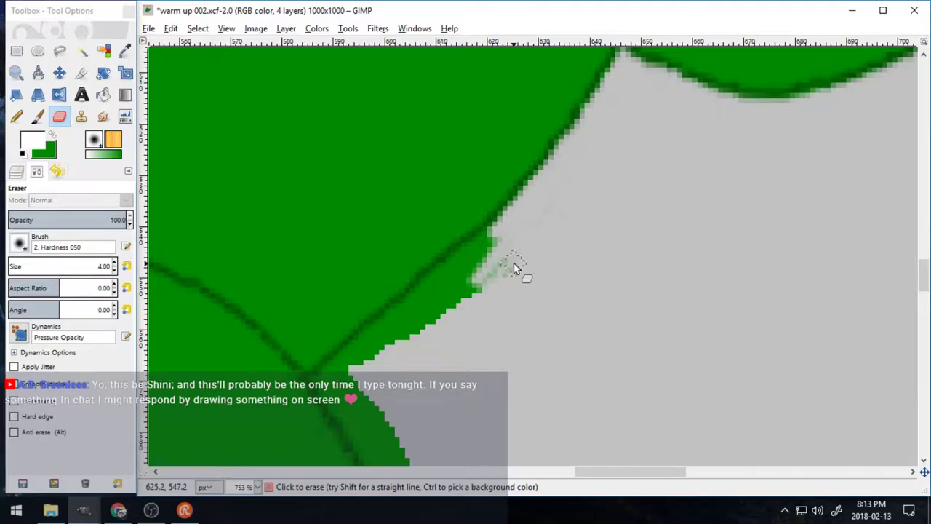
scroll(513, 264, "up", 2)
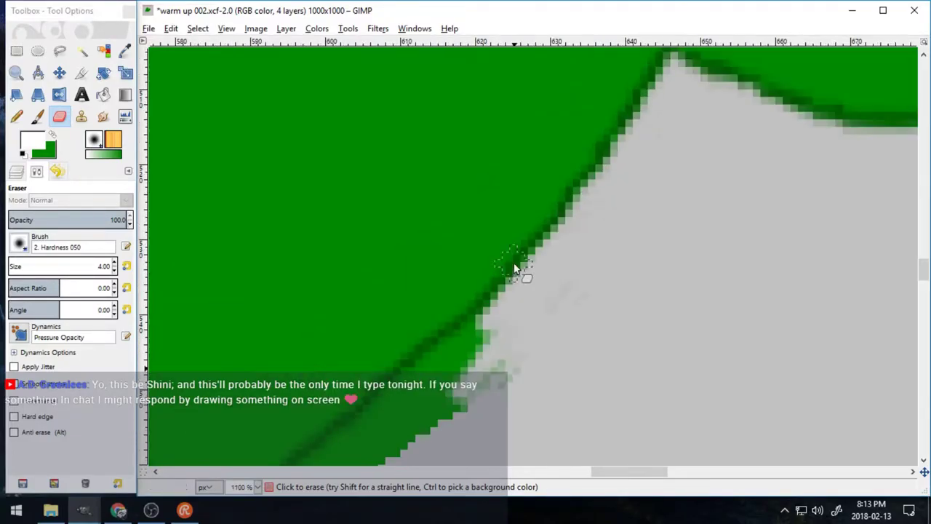
mouse_move(517, 270)
left_mouse_down()
mouse_move(478, 357)
mouse_move(358, 438)
left_mouse_up()
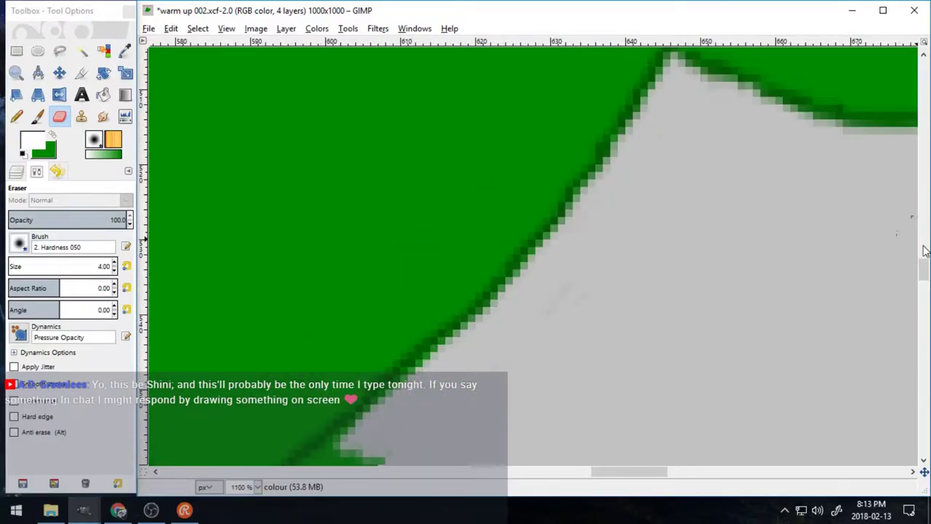
- Clear the green from the corner where the body meets the rear bottom fin and along that fin's back edge
left_click_drag(923, 265, 923, 278)
left_click_drag(626, 471, 602, 471)
mouse_move(608, 202)
left_mouse_down()
mouse_move(598, 160)
mouse_move(559, 193)
left_mouse_up()
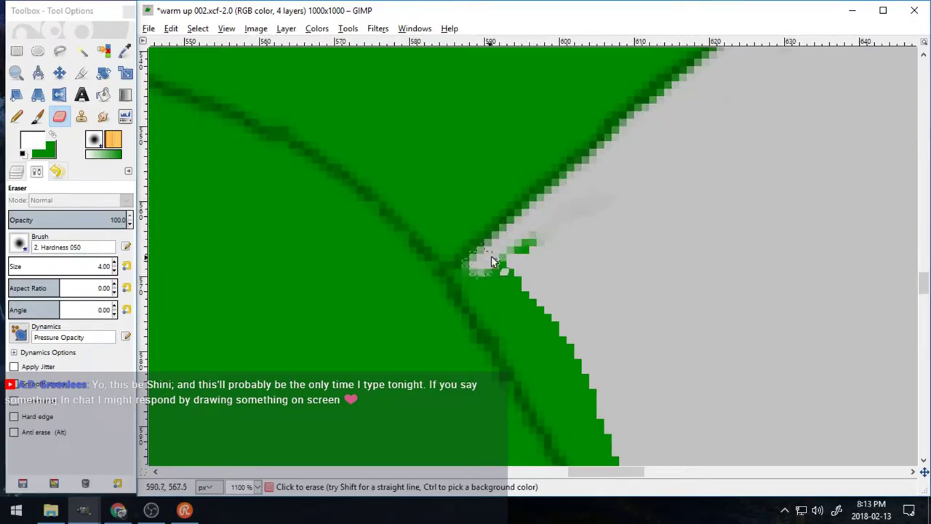
mouse_move(491, 255)
left_mouse_down()
mouse_move(512, 284)
mouse_move(473, 287)
left_mouse_up()
left_click_drag(538, 392, 556, 319)
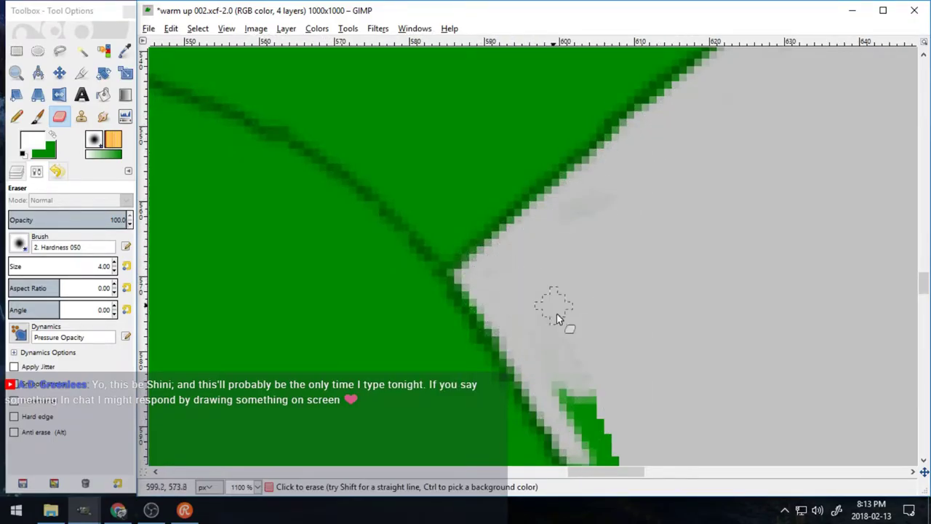
left_click_drag(923, 284, 923, 297)
left_click_drag(588, 261, 664, 378)
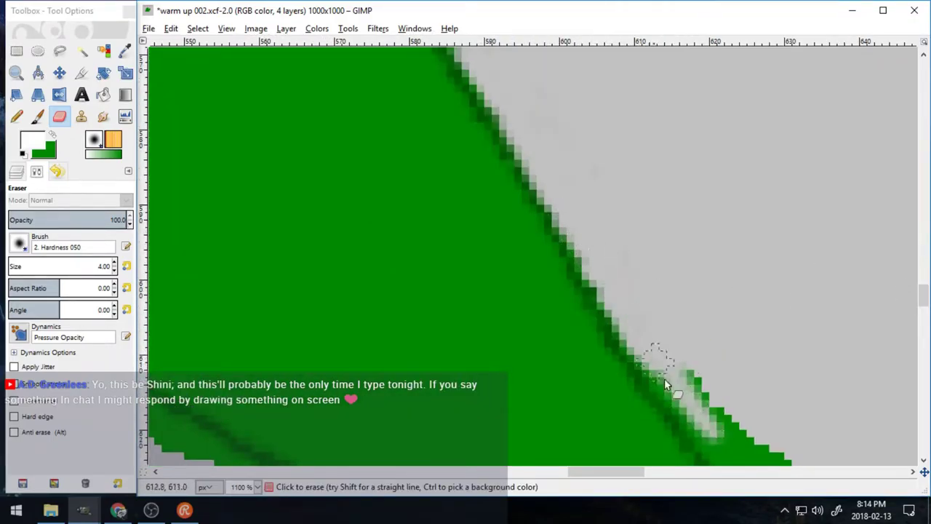
scroll(726, 215, "down", 8)
scroll(726, 215, "up", 3)
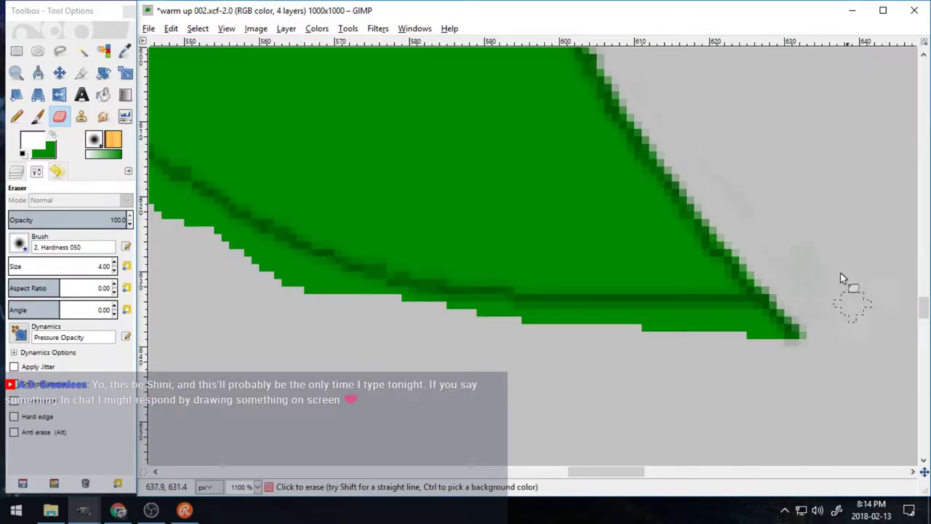
- Trim the overshooting outline at the rear bottom fin's tip on the line layer and erase the fin's underside spill on the colour layer
mouse_move(800, 331)
left_mouse_down()
mouse_move(775, 313)
mouse_move(803, 315)
left_mouse_up()
left_click(17, 171)
left_click(89, 249)
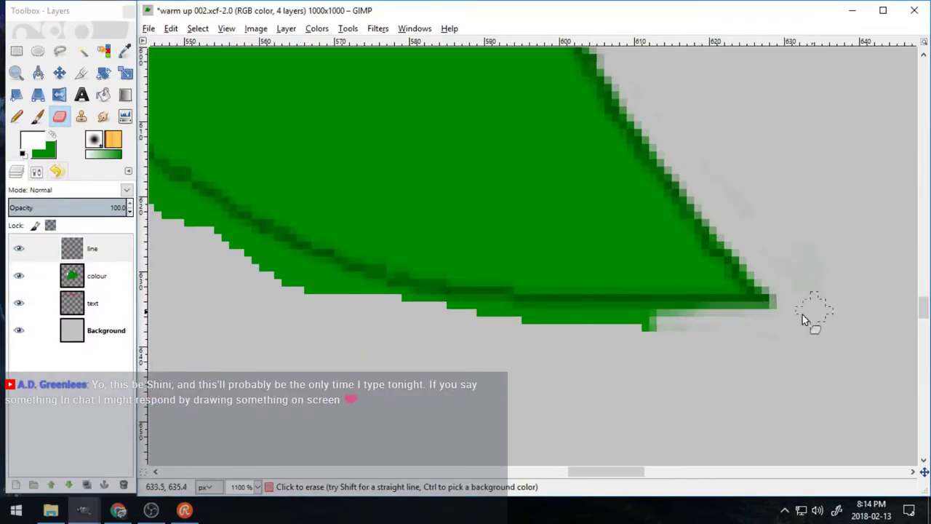
left_click(95, 276)
left_click_drag(702, 332, 638, 332)
mouse_move(239, 260)
left_mouse_down()
mouse_move(397, 303)
mouse_move(532, 320)
left_mouse_up()
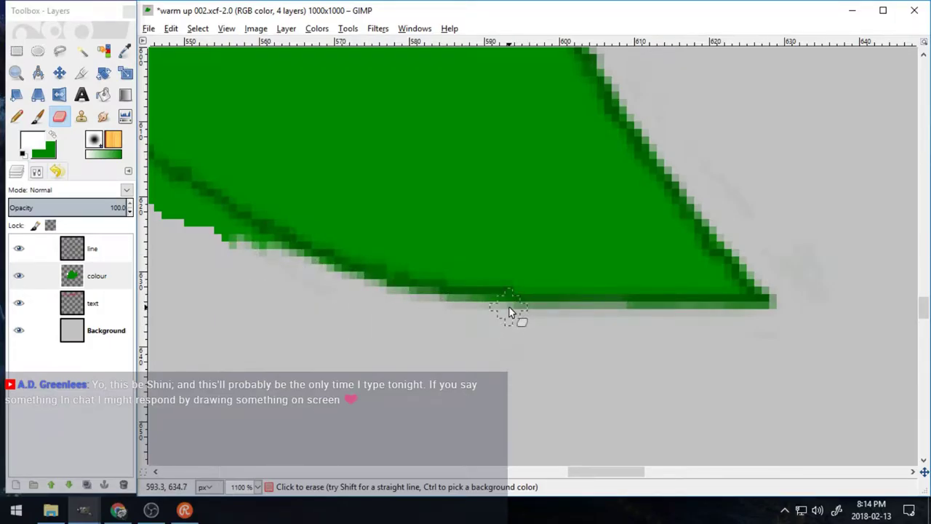
- Erase the green spill in the notch between the rear bottom fin and the belly
left_click_drag(617, 473, 564, 477)
left_click_drag(924, 311, 924, 306)
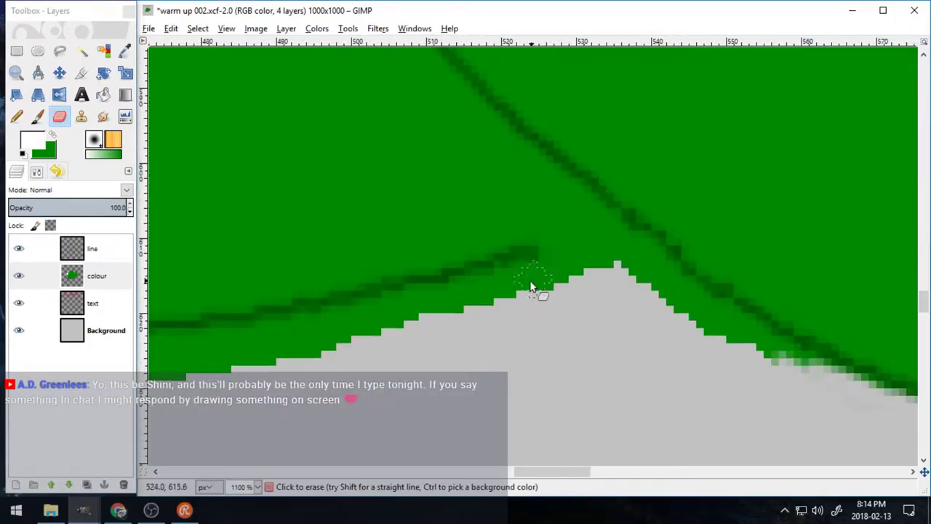
mouse_move(534, 285)
left_mouse_down()
mouse_move(552, 268)
mouse_move(680, 285)
mouse_move(680, 297)
mouse_move(815, 358)
left_mouse_up()
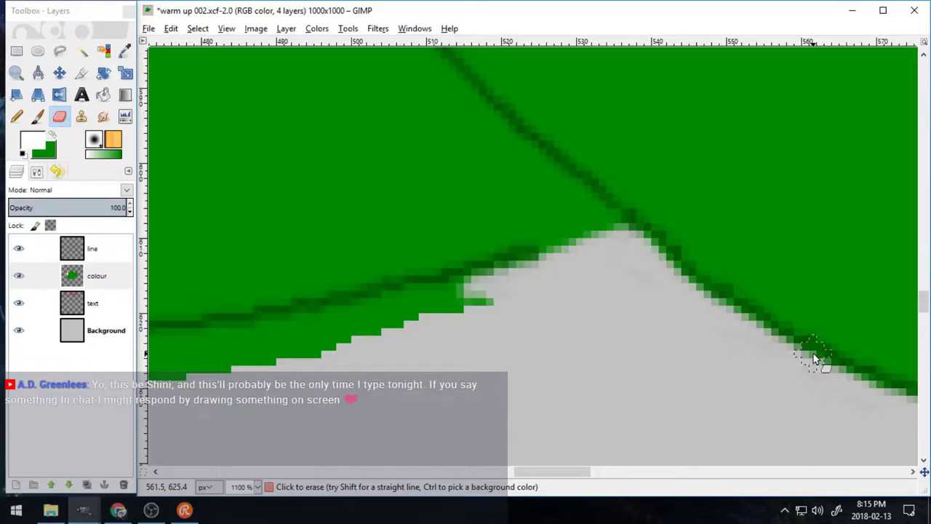
left_click_drag(498, 296, 324, 326)
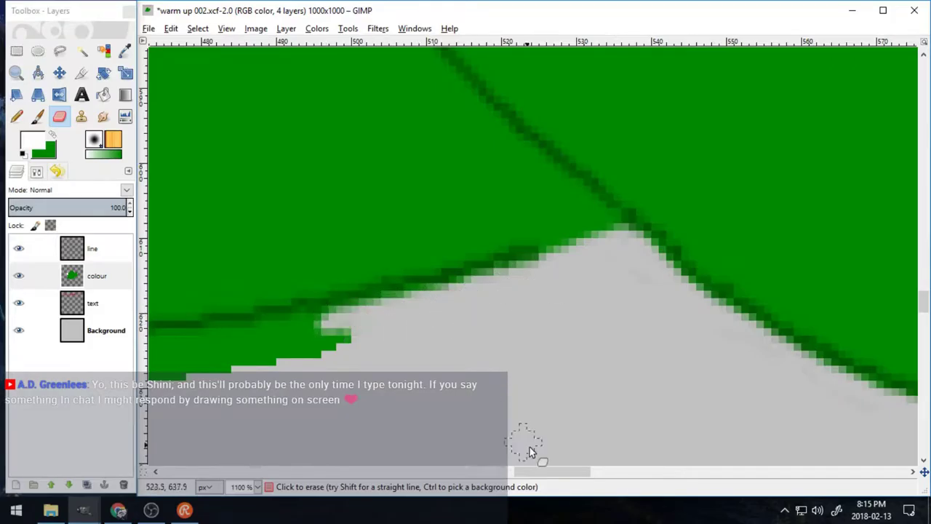
- Erase the excess green below the belly outline, working forward to the front bottom fin
left_click_drag(535, 472, 501, 471)
mouse_move(676, 352)
left_mouse_down()
mouse_move(576, 383)
mouse_move(769, 294)
mouse_move(522, 384)
mouse_move(646, 326)
mouse_move(399, 373)
mouse_move(624, 333)
left_mouse_up()
left_click_drag(527, 472, 484, 471)
mouse_move(818, 407)
left_mouse_down()
mouse_move(769, 370)
mouse_move(647, 401)
mouse_move(652, 381)
mouse_move(586, 415)
mouse_move(541, 388)
mouse_move(372, 388)
mouse_move(480, 406)
mouse_move(598, 380)
mouse_move(411, 415)
mouse_move(222, 402)
mouse_move(158, 355)
mouse_move(411, 384)
mouse_move(258, 382)
left_mouse_up()
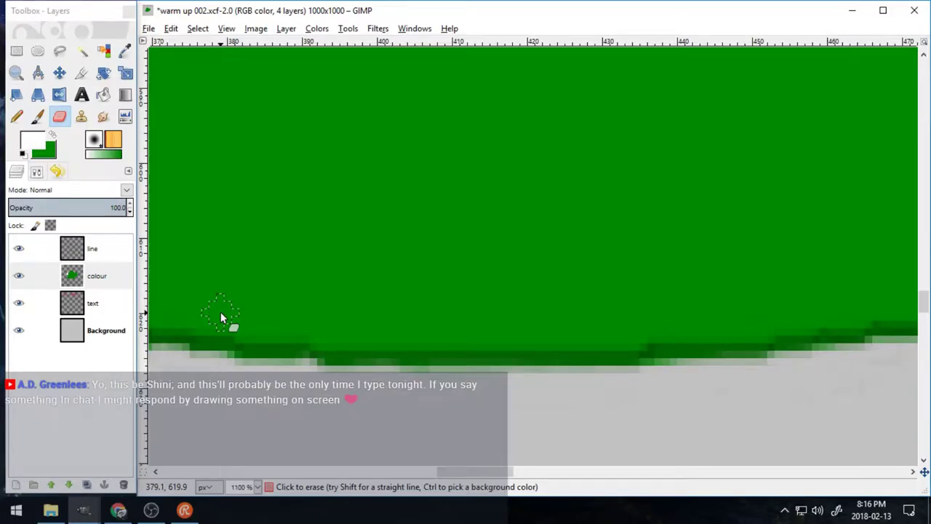
left_click_drag(490, 471, 443, 472)
mouse_move(222, 175)
left_mouse_down()
mouse_move(373, 285)
mouse_move(312, 284)
mouse_move(341, 284)
mouse_move(624, 376)
mouse_move(513, 332)
mouse_move(611, 386)
left_mouse_up()
- Erase the green spill beneath the front bottom fin's lower edge
left_click_drag(452, 471, 389, 471)
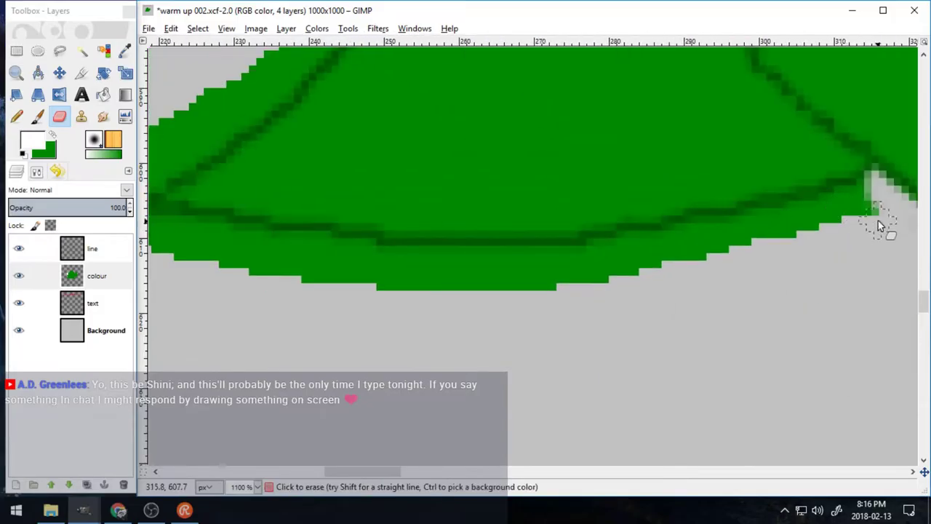
mouse_move(877, 225)
left_mouse_down()
mouse_move(426, 293)
mouse_move(347, 284)
left_mouse_up()
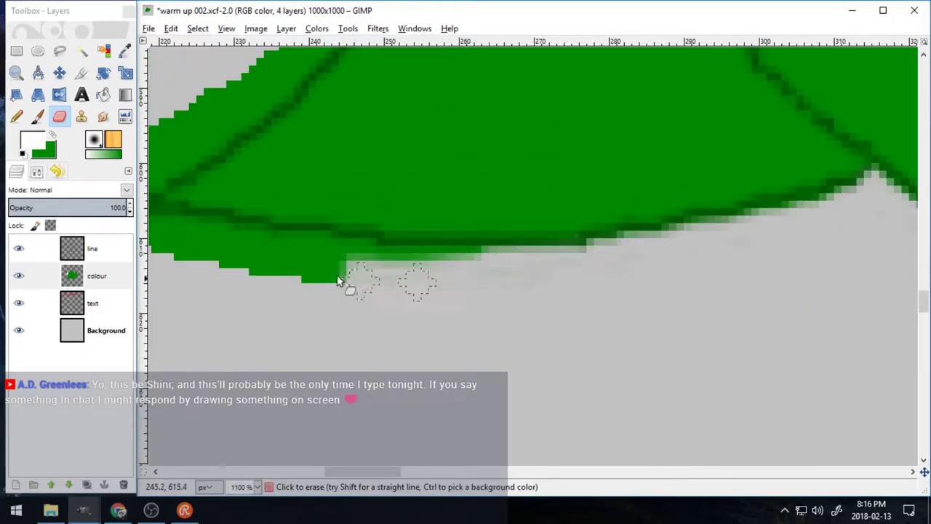
left_click_drag(364, 471, 334, 472)
mouse_move(442, 240)
left_mouse_down()
mouse_move(535, 235)
mouse_move(475, 254)
mouse_move(417, 235)
mouse_move(597, 266)
left_mouse_up()
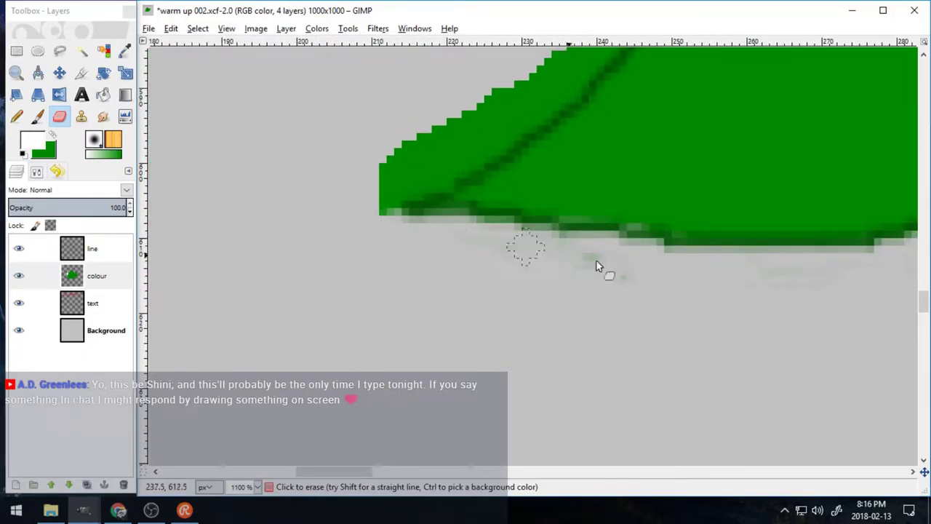
- Erase the green outside the front bottom fin's pointed tip and up its front edge
mouse_move(431, 130)
left_mouse_down()
mouse_move(454, 147)
mouse_move(582, 87)
mouse_move(456, 138)
mouse_move(507, 87)
left_mouse_up()
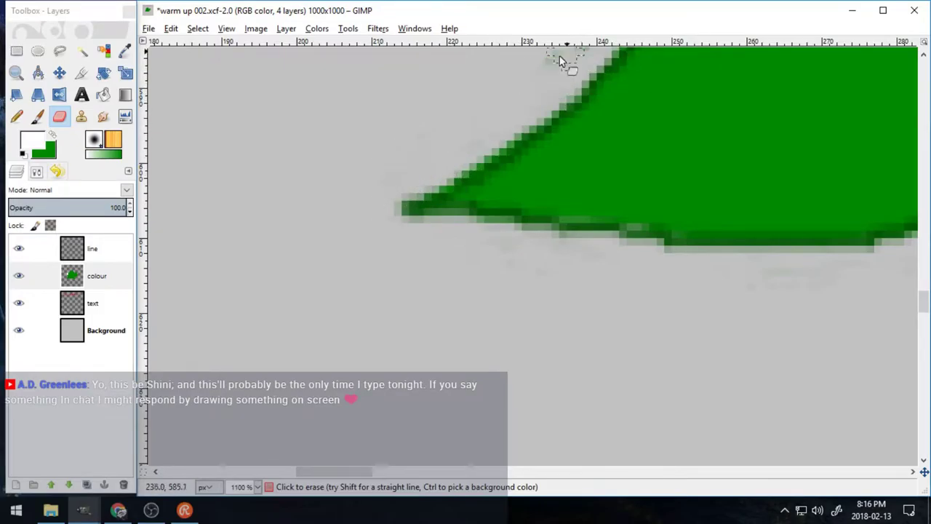
scroll(553, 370, "up", 5)
left_click_drag(556, 368, 646, 342)
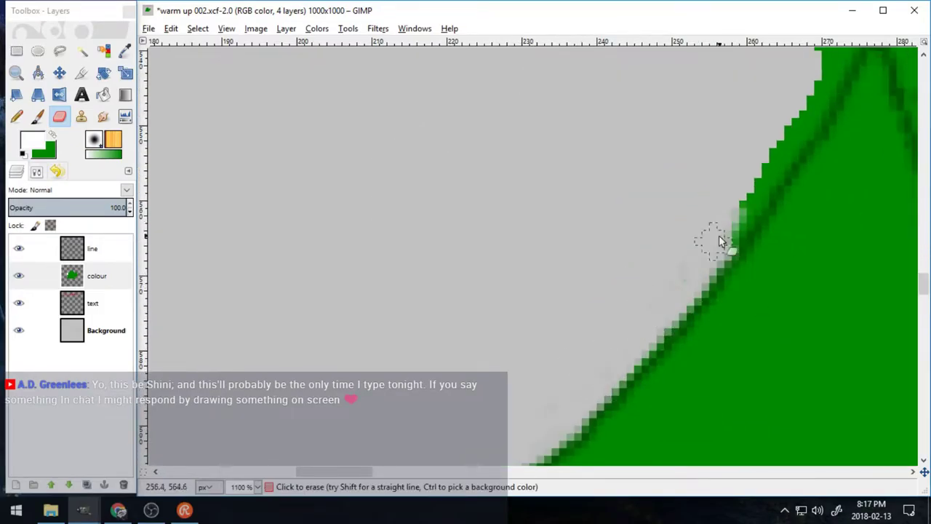
left_click_drag(719, 237, 808, 106)
- Erase the excess green along the front of the body, from the front bottom fin up to the far eye block
left_click_drag(923, 287, 924, 270)
left_click_drag(366, 473, 400, 476)
left_click_drag(492, 438, 516, 368)
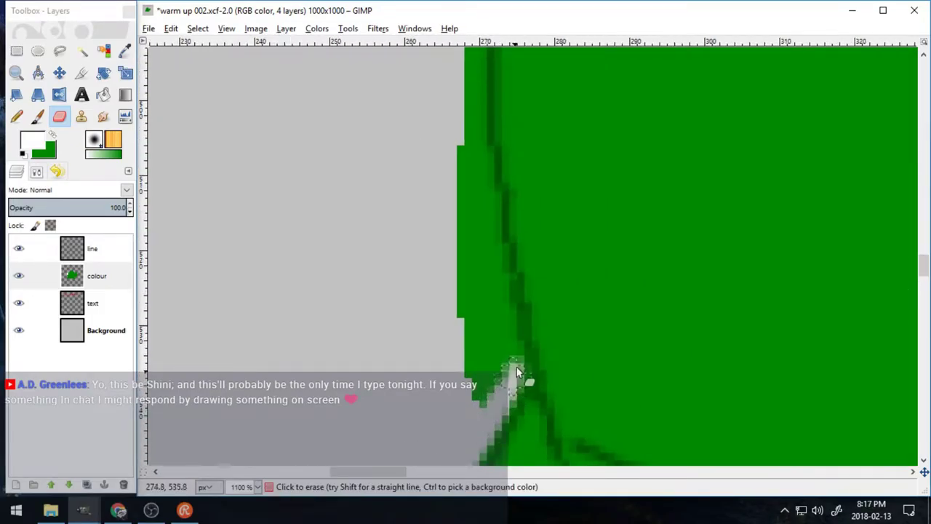
mouse_move(475, 393)
left_mouse_down()
mouse_move(467, 349)
mouse_move(480, 153)
left_mouse_up()
scroll(906, 281, "up", 2)
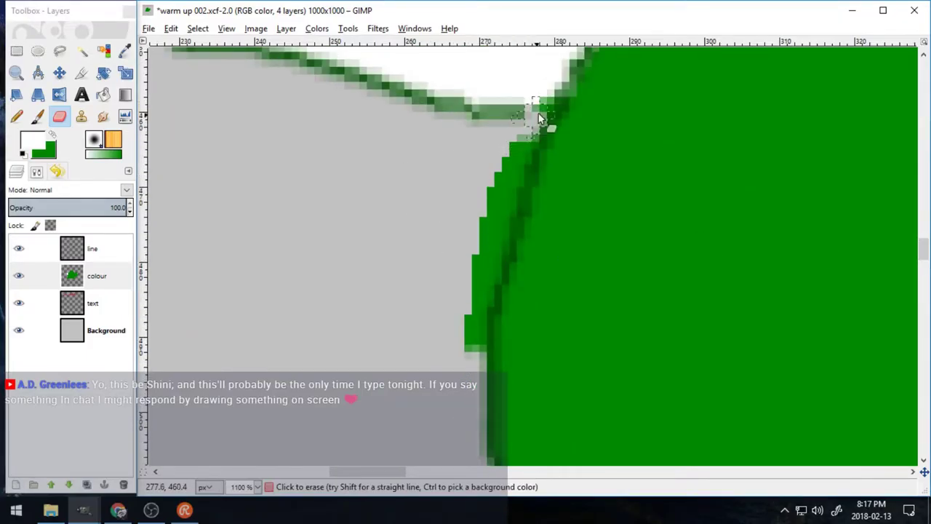
left_click_drag(539, 118, 458, 339)
- Switch to the Paintbrush and set the foreground colour to orange-brown for the curved band beside the far eye block
scroll(457, 339, "up", 3)
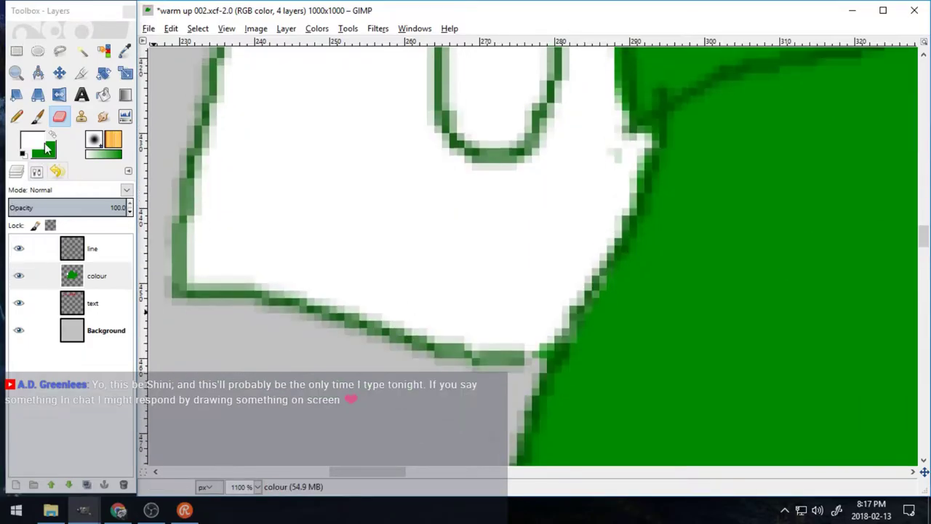
left_click(37, 117)
left_click_drag(923, 237, 923, 222)
left_click_drag(371, 472, 402, 478)
left_click(39, 144)
left_click(358, 328)
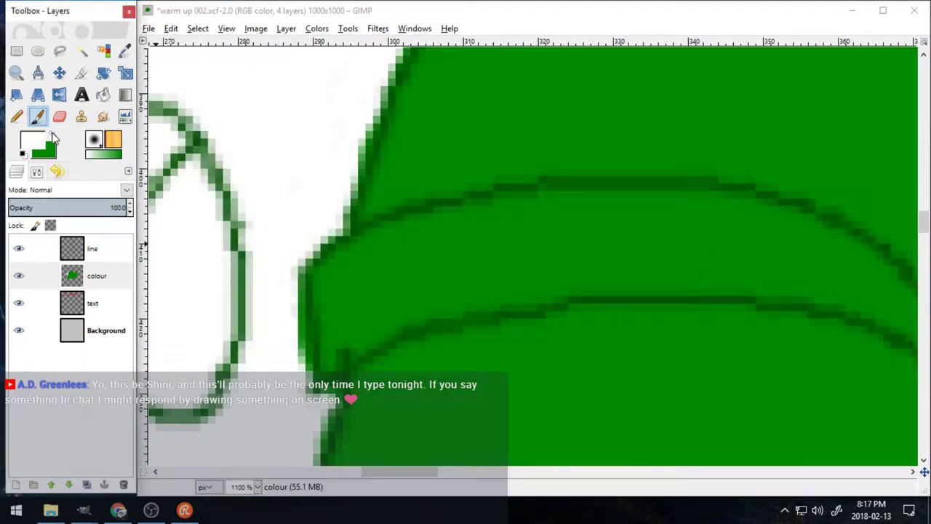
left_click(52, 134)
left_click(34, 141)
left_click(351, 293)
left_click(359, 327)
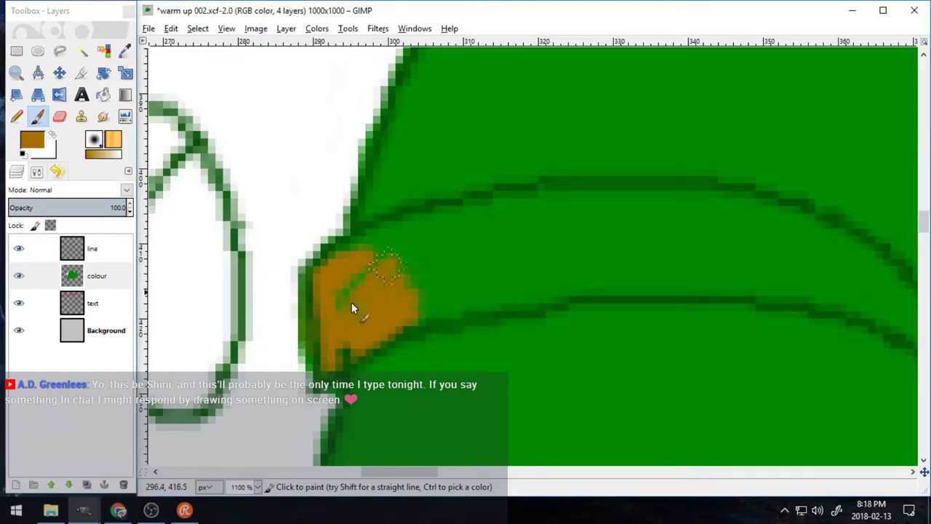
- Paint the front end of the curved band orange-brown and erase the stray outline stub at its lower corner on the line layer
mouse_move(372, 248)
left_mouse_down()
mouse_move(475, 238)
mouse_move(443, 276)
left_mouse_up()
left_click(94, 248)
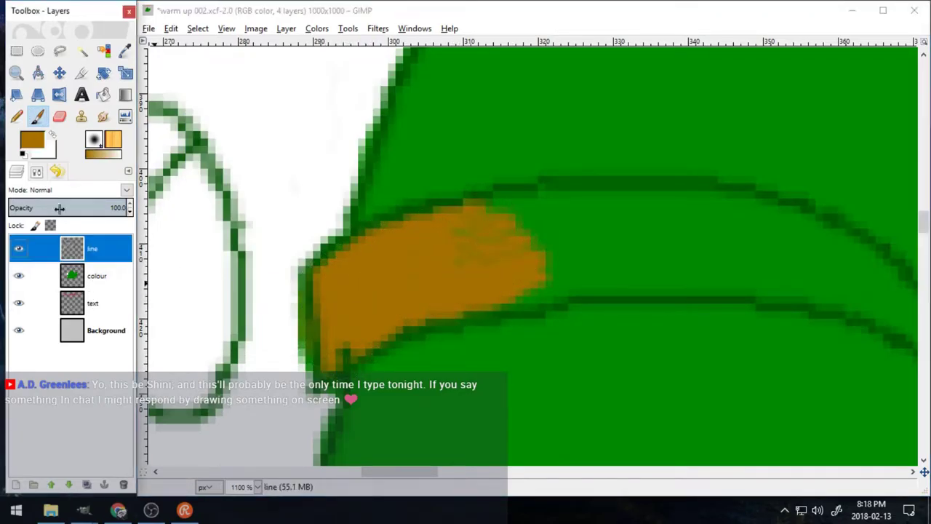
left_click(59, 116)
- Paint the rest of the curved band orange-brown on the colour layer, down to the near eye block
left_click(95, 276)
left_click(38, 116)
mouse_move(525, 252)
left_mouse_down()
mouse_move(549, 201)
mouse_move(468, 294)
mouse_move(440, 293)
mouse_move(754, 287)
mouse_move(651, 239)
mouse_move(650, 206)
mouse_move(691, 251)
left_mouse_up()
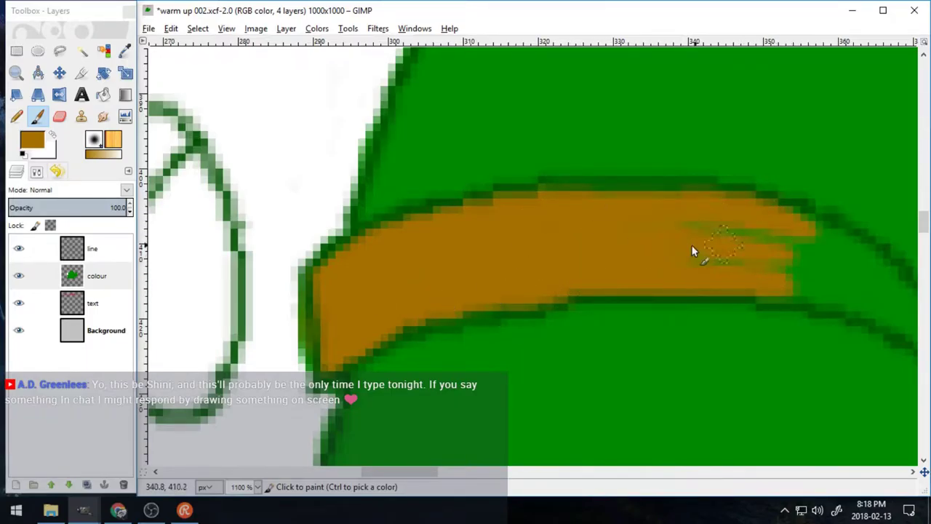
left_click_drag(415, 472, 454, 476)
mouse_move(923, 224)
left_mouse_down()
mouse_move(923, 244)
mouse_move(923, 230)
left_mouse_up()
mouse_move(458, 200)
left_mouse_down()
mouse_move(371, 171)
mouse_move(395, 147)
mouse_move(546, 231)
mouse_move(713, 411)
left_mouse_up()
left_click_drag(439, 471, 487, 471)
double_click(16, 72)
left_click(339, 227)
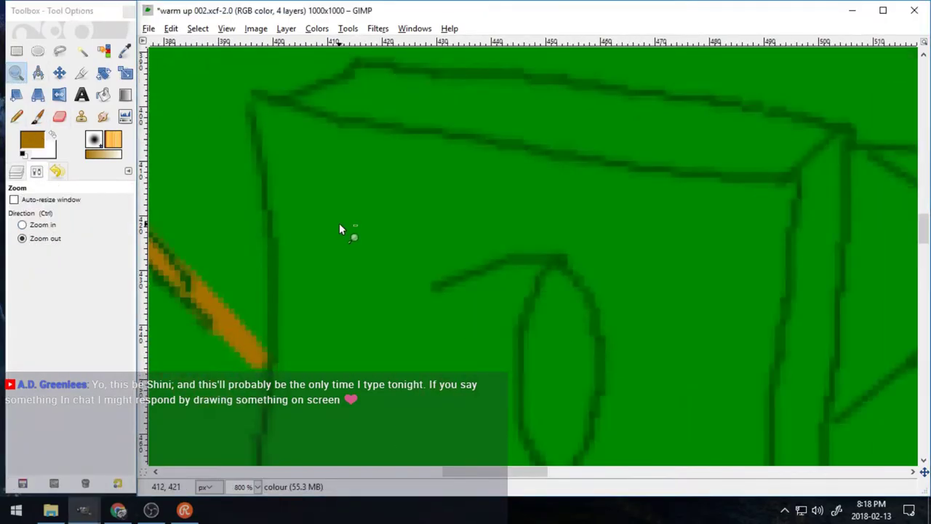
- Paint a white border just inside the near eye block's top, back and bottom edges on the colour layer
left_click(42, 120)
key("x")
left_click_drag(367, 73, 338, 94)
mouse_move(273, 108)
left_mouse_down()
mouse_move(373, 75)
mouse_move(730, 115)
mouse_move(835, 142)
mouse_move(839, 291)
mouse_move(811, 465)
left_mouse_up()
scroll(825, 195, "down", 5)
left_click_drag(827, 195, 799, 300)
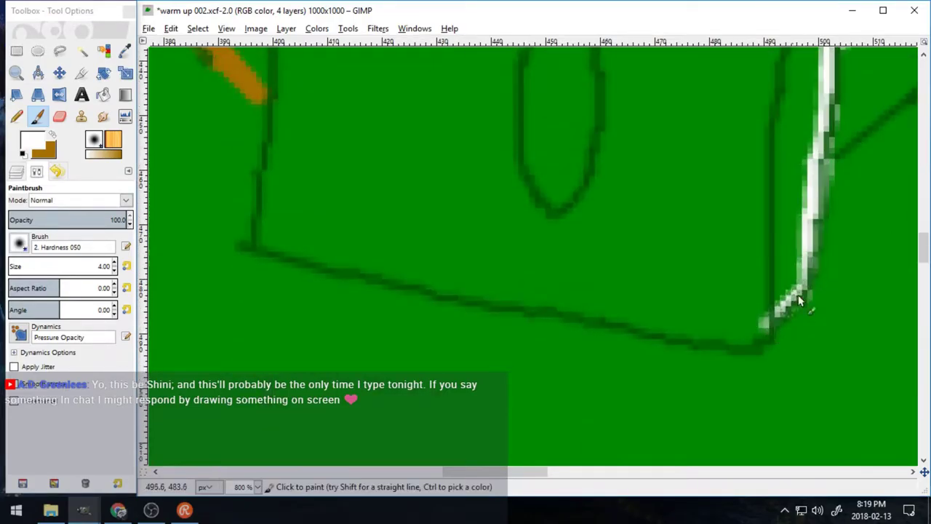
mouse_move(266, 196)
left_mouse_down()
mouse_move(302, 256)
mouse_move(658, 328)
mouse_move(751, 338)
left_mouse_up()
- Erase the stray outline stub at the near eye block's lower front corner on the line layer, and paint the front edge white on the colour layer
left_click(16, 174)
left_click(66, 249)
left_click(59, 117)
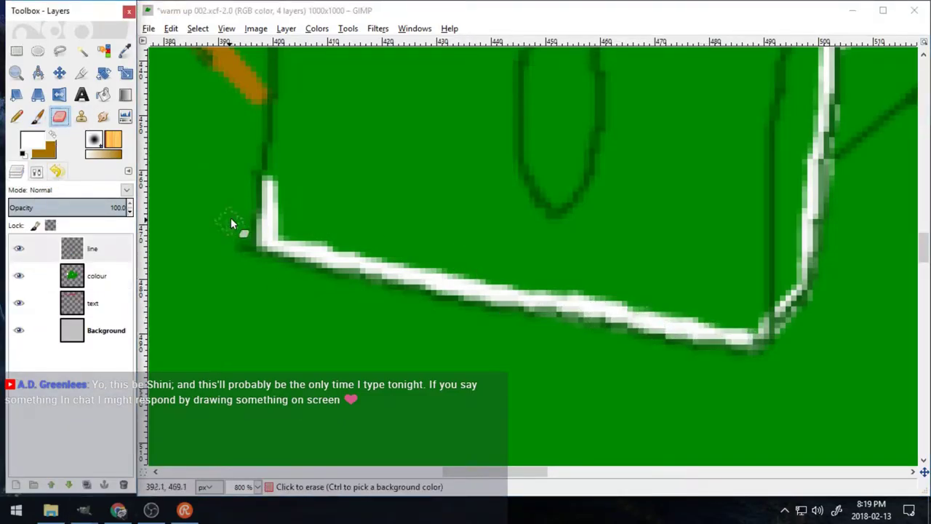
left_click(67, 275)
mouse_move(236, 236)
left_mouse_down()
mouse_move(246, 260)
mouse_move(283, 201)
mouse_move(283, 80)
left_mouse_up()
- Complete the white border up the near eye block's front edge and bucket-fill the block's interior with white
left_click(38, 117)
scroll(866, 234, "up", 3)
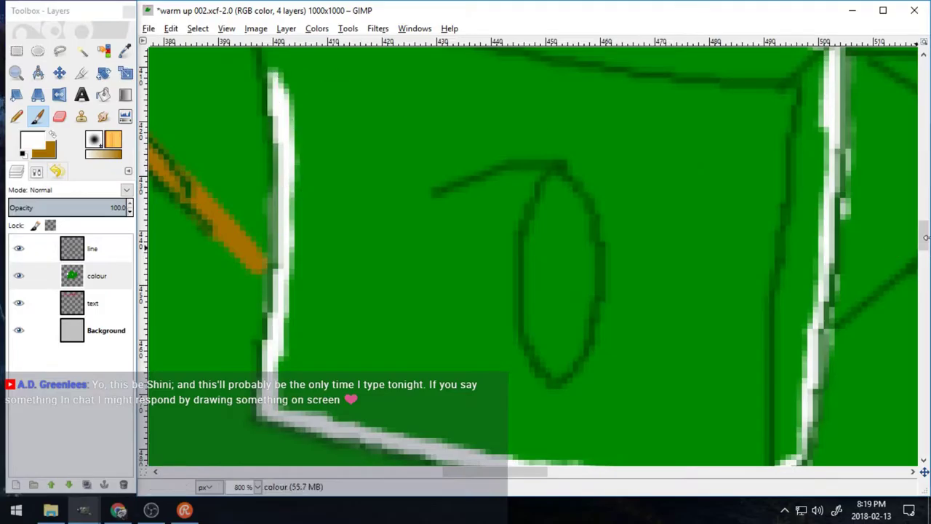
scroll(194, 245, "up", 4)
left_click_drag(259, 231, 280, 320)
key("shift+b")
left_click(373, 328)
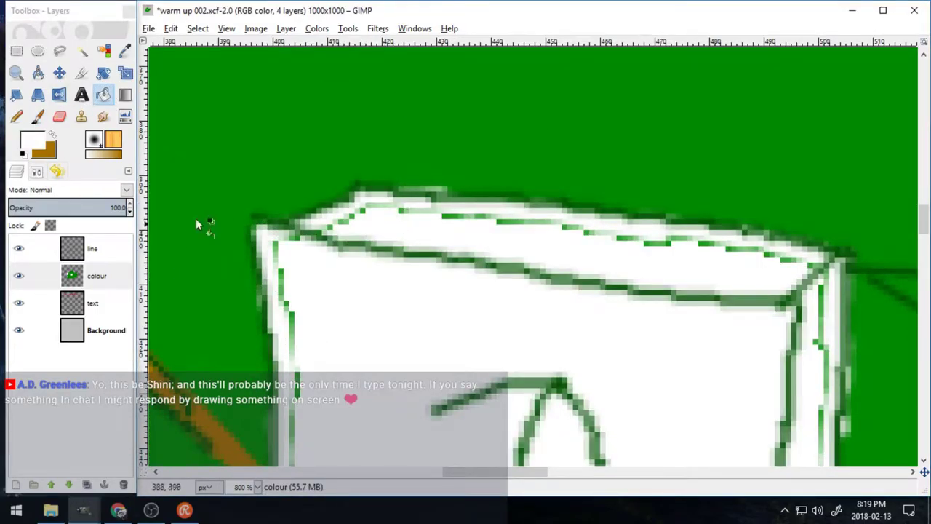
- Paint over the leftover green gaps inside the near eye block with white
key("p")
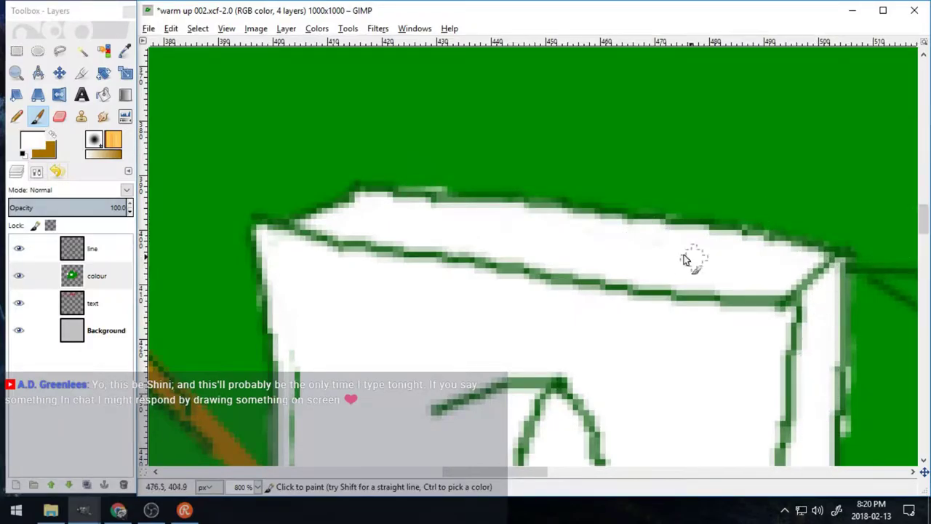
left_click_drag(923, 219, 924, 239)
left_click_drag(814, 198, 803, 321)
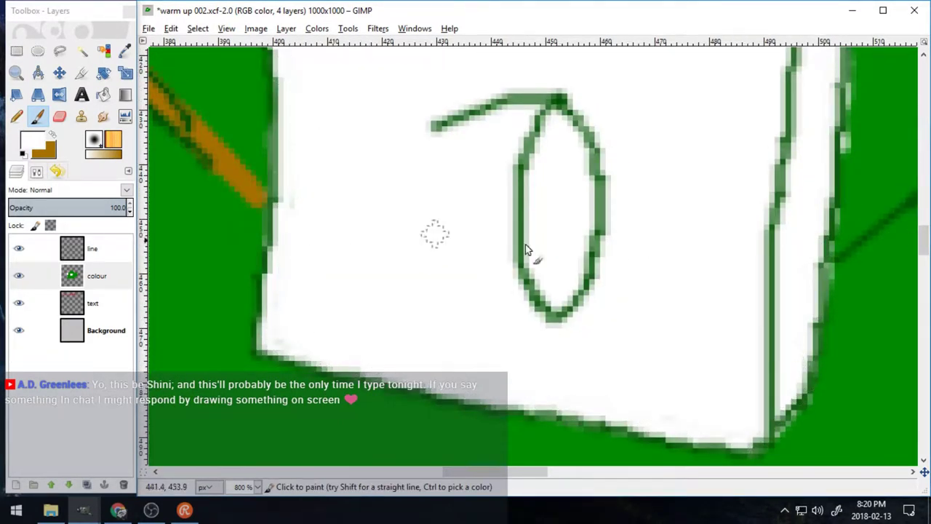
- Paint the triangular piece behind the near eye block orange-brown and erase the stray outline at its tip on the line layer
left_click_drag(924, 246, 923, 238)
left_click_drag(543, 472, 607, 476)
left_click(51, 136)
left_click_drag(394, 120, 383, 327)
mouse_move(377, 368)
left_mouse_down()
mouse_move(410, 267)
mouse_move(476, 125)
mouse_move(558, 144)
left_mouse_up()
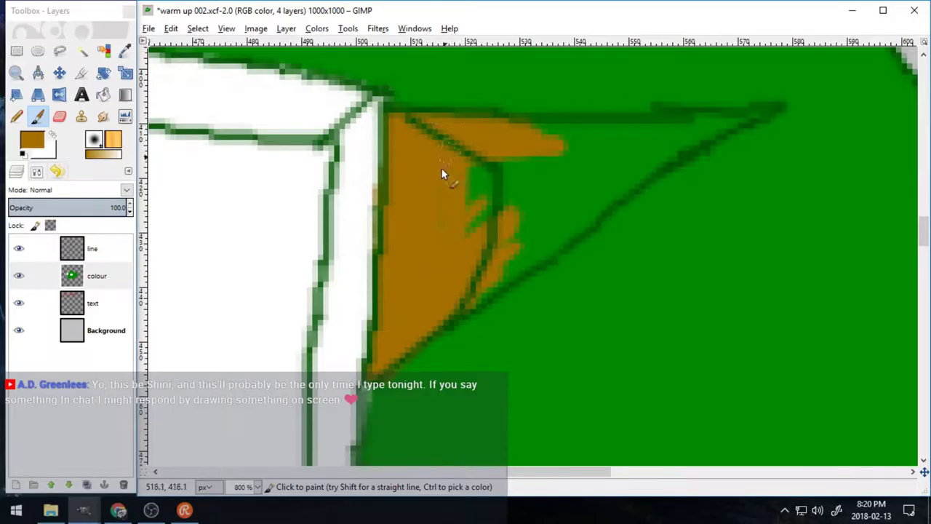
left_click_drag(573, 231, 739, 127)
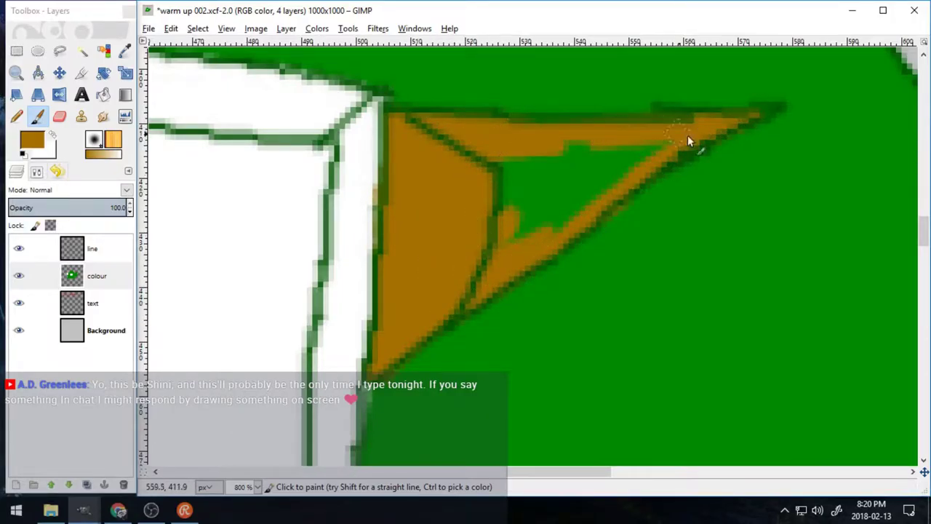
left_click_drag(687, 140, 652, 139)
key("shift+e")
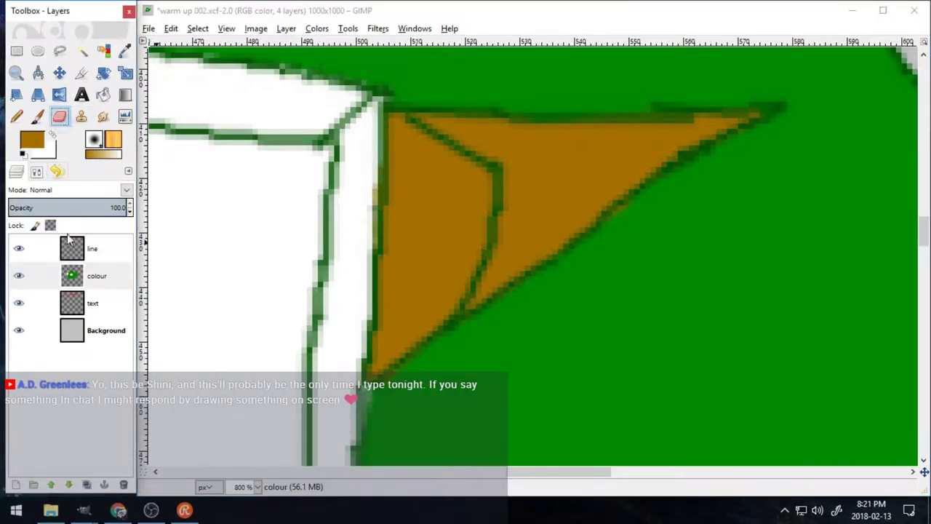
key("Page_Up")
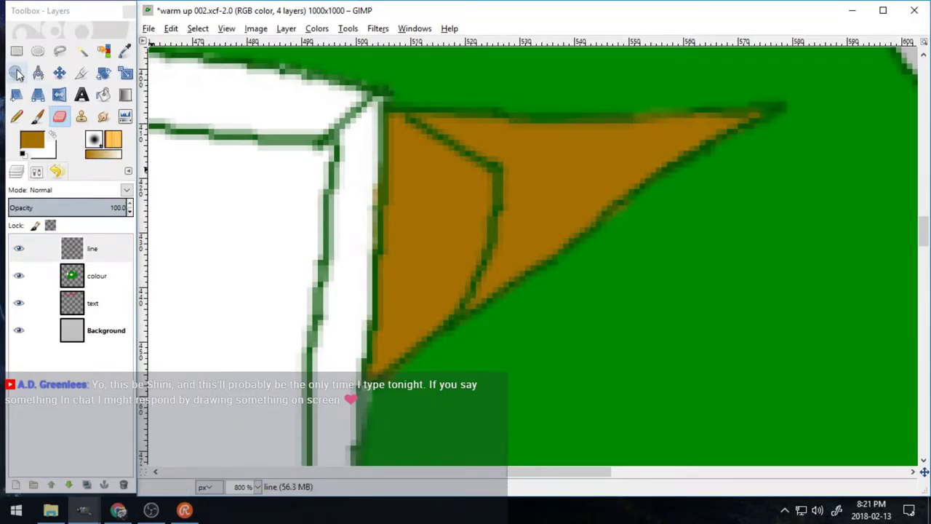
- Paint white over the orange-brown overspill along the near eye block's back edge on the colour layer
double_click(16, 73)
left_click_drag(323, 62, 521, 177)
left_click(16, 172)
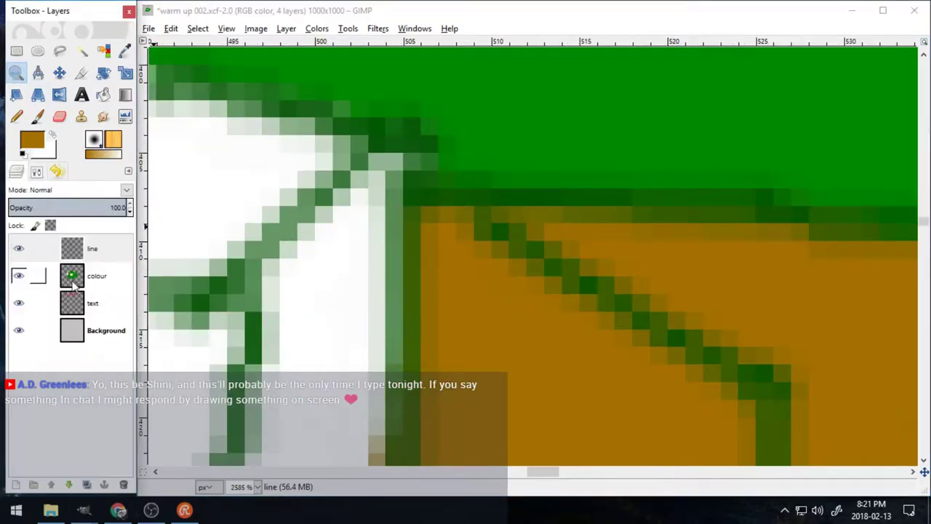
left_click(73, 280)
left_click(38, 118)
left_click(53, 135)
left_click_drag(924, 221, 924, 232)
scroll(505, 247, "up", 3)
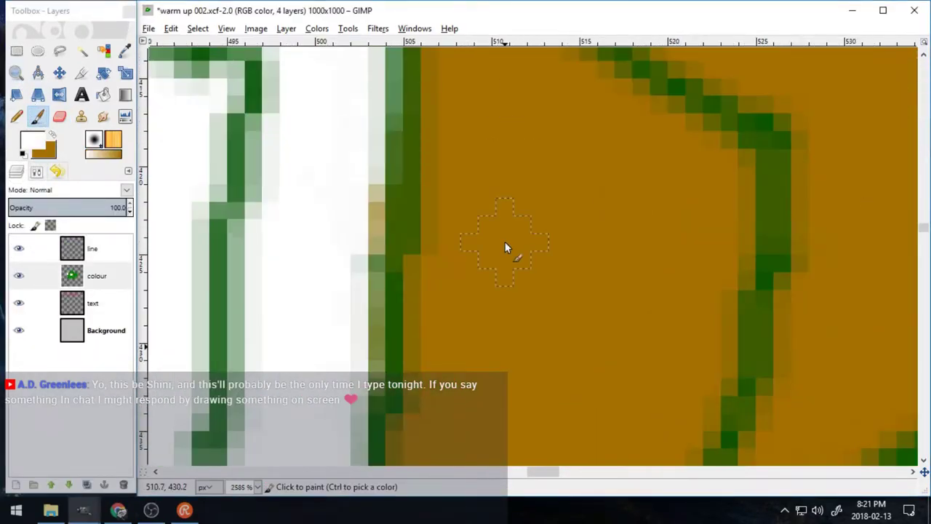
left_click_drag(354, 295, 355, 367)
- Pick the body green as the foreground colour and paint over the white overspill above the near eye block's top edge
scroll(370, 251, "up", 9)
left_click_drag(540, 472, 472, 466)
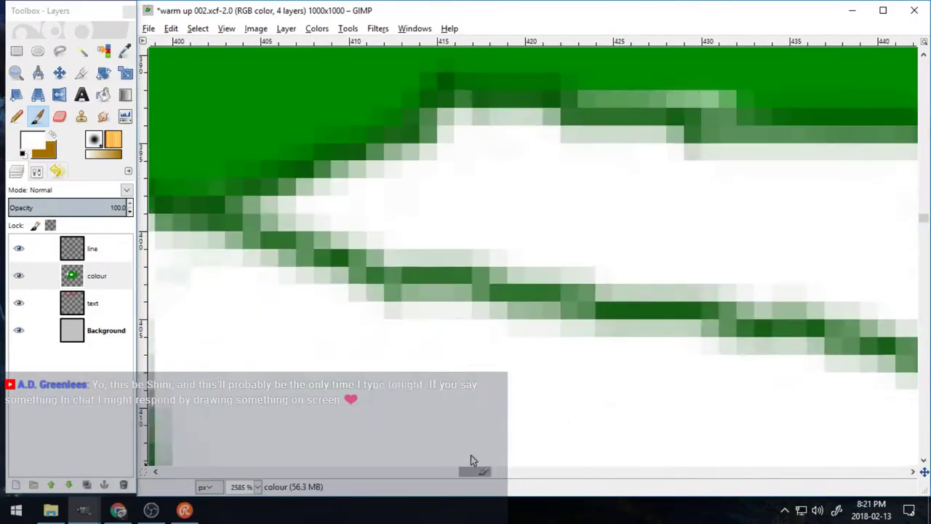
scroll(472, 457, "up", 2)
left_click(52, 135)
left_click(125, 50)
left_click(171, 80)
left_click(37, 116)
mouse_move(611, 179)
left_mouse_down()
mouse_move(727, 176)
mouse_move(587, 180)
left_mouse_up()
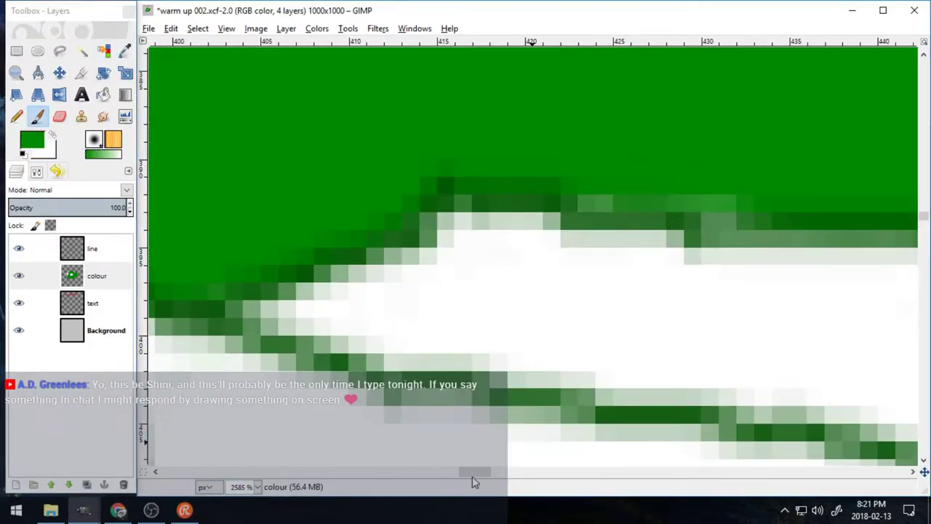
- Paint body green over the white overspill around the near eye block's lower back corner and back edge
left_click_drag(473, 474, 465, 473)
scroll(486, 354, "down", 4)
scroll(486, 353, "down", 10)
scroll(344, 325, "down", 20)
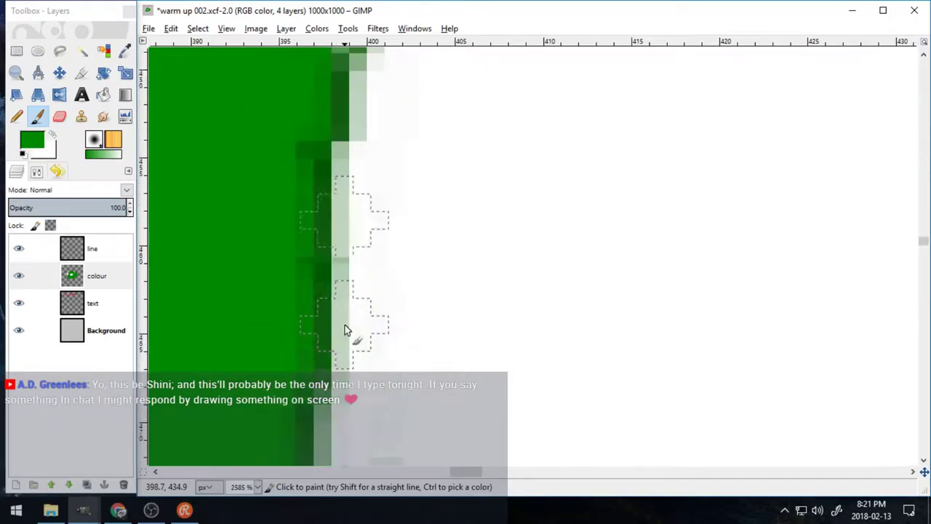
left_click_drag(474, 476, 542, 486)
left_click_drag(360, 301, 294, 320)
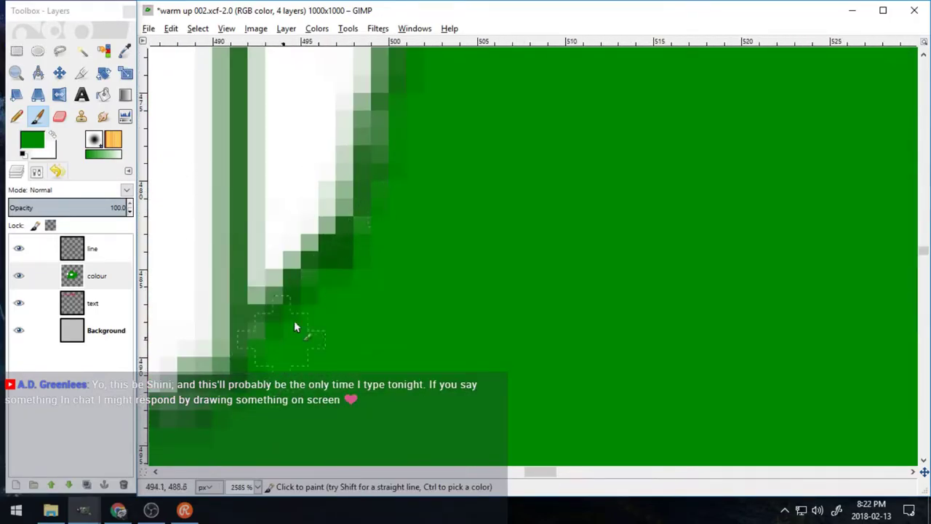
scroll(436, 186, "up", 8)
mouse_move(436, 186)
left_mouse_down()
mouse_move(467, 233)
mouse_move(588, 168)
left_mouse_up()
scroll(588, 173, "up", 12)
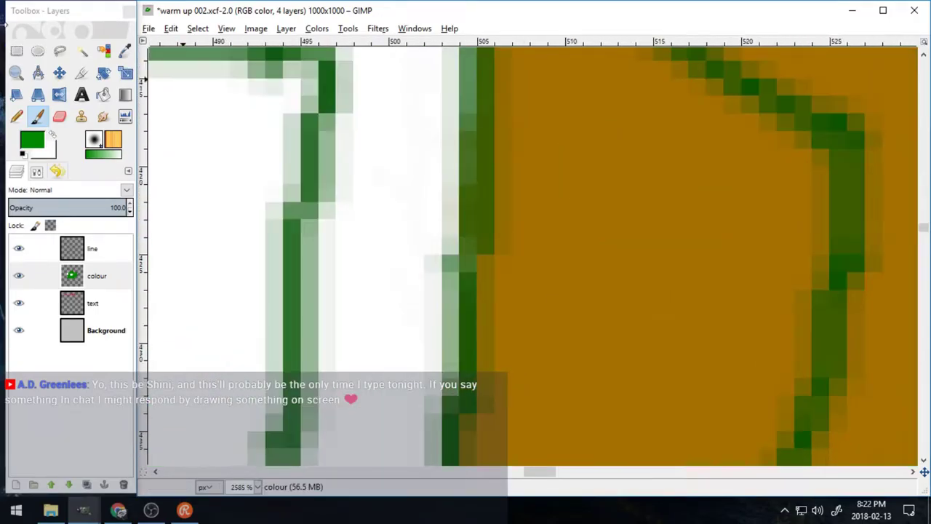
- View the whole fish to check the colouring of the body, eye blocks and orange-brown pieces
left_click(39, 172)
left_click(18, 173)
left_click(15, 77)
left_click(37, 173)
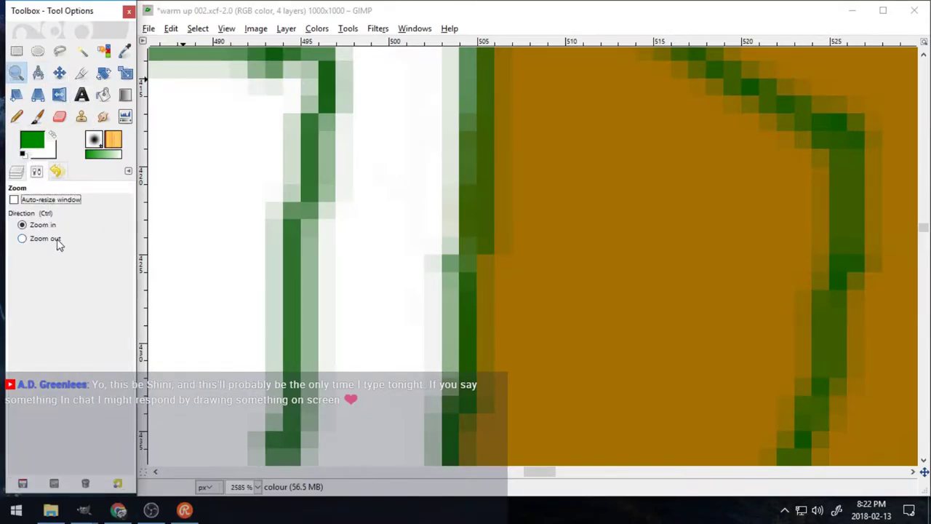
left_click(52, 238)
left_click(757, 285)
left_click(757, 285)
left_click(755, 285)
left_click(755, 285)
left_click(755, 285)
scroll(805, 258, "down", 2)
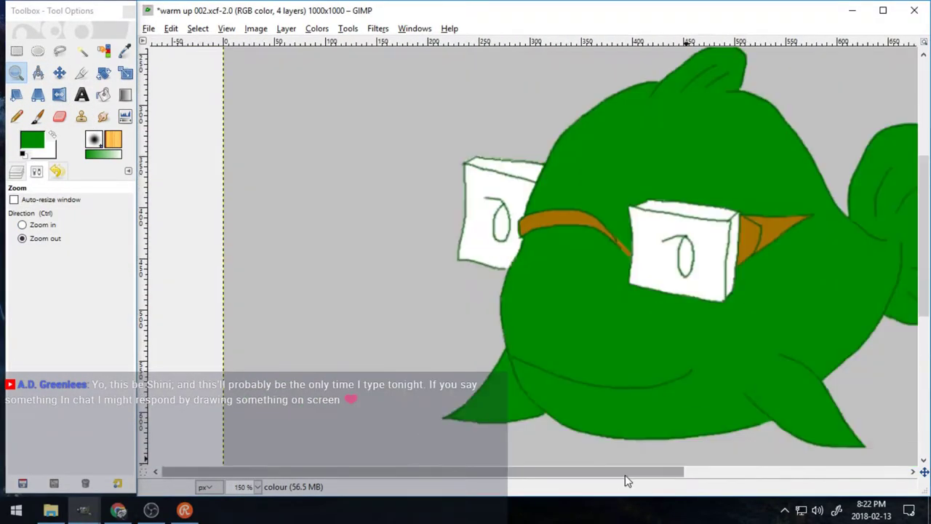
scroll(625, 474, "right", 2)
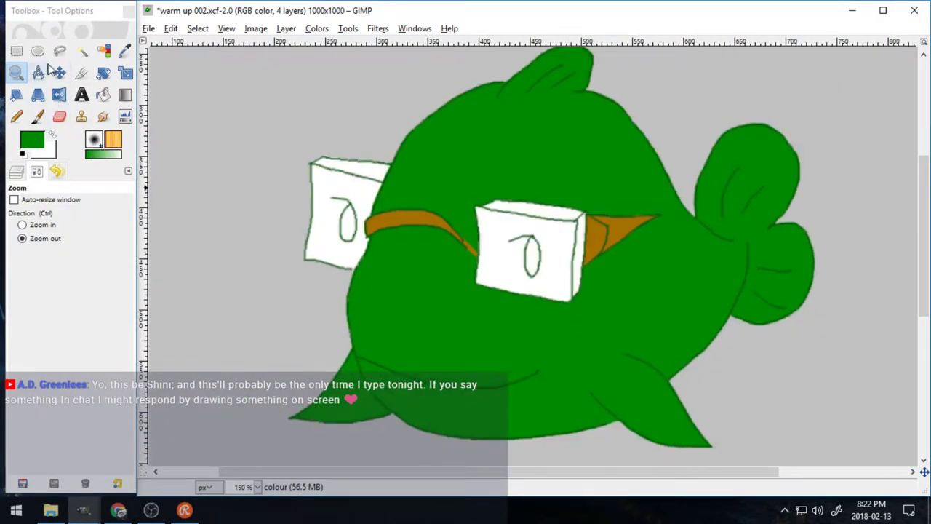
- Erase the white overspill outside the far eye block's outline on the colour layer
left_click(35, 225)
left_click_drag(326, 147, 356, 184)
left_click(60, 117)
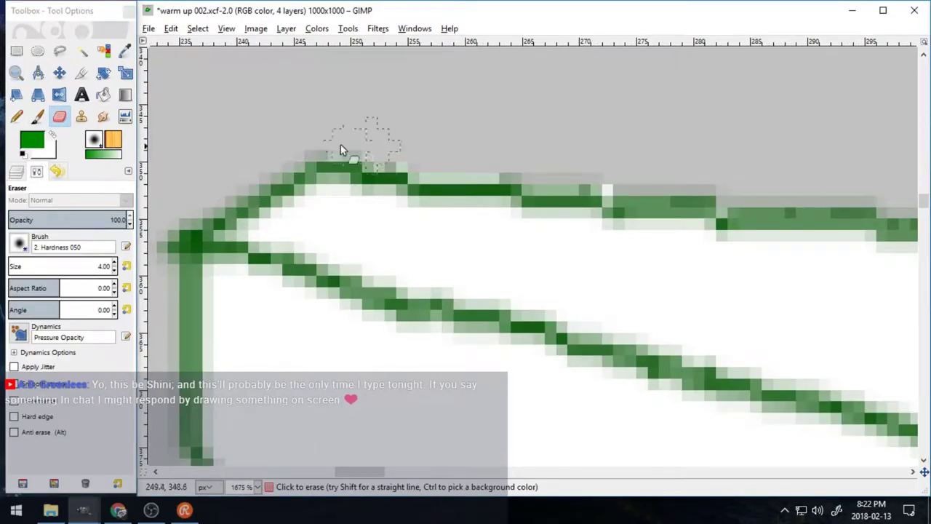
left_click_drag(374, 472, 351, 487)
left_click_drag(923, 202, 923, 241)
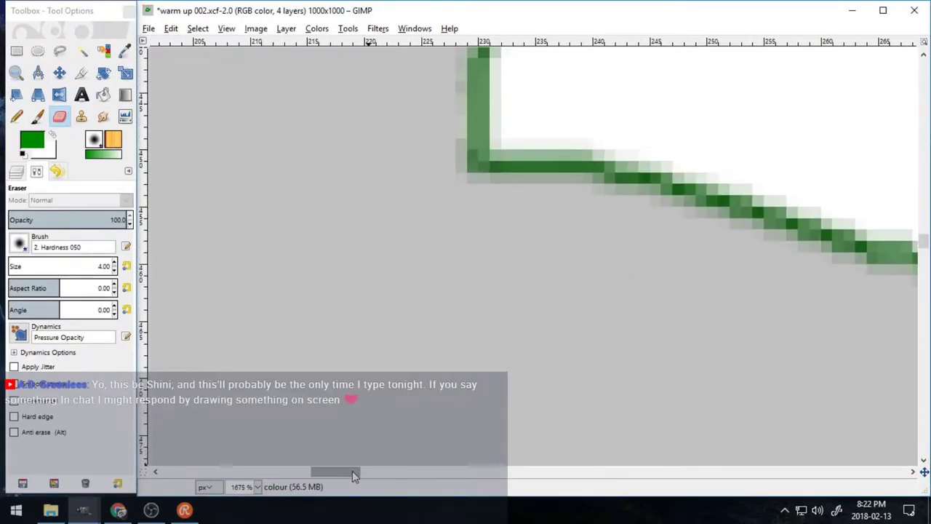
left_click_drag(352, 472, 387, 473)
- Set the foreground colour to teal for the pupils
left_click(16, 72)
left_click(37, 238)
left_click(295, 203)
left_click(295, 203)
left_click(294, 203)
left_click_drag(924, 246, 924, 225)
left_click(31, 140)
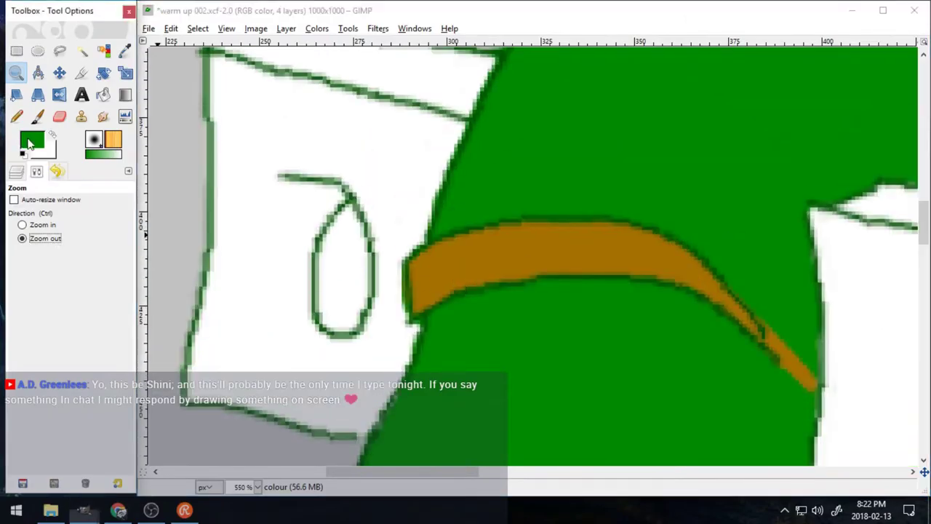
left_click(383, 235)
left_click(359, 328)
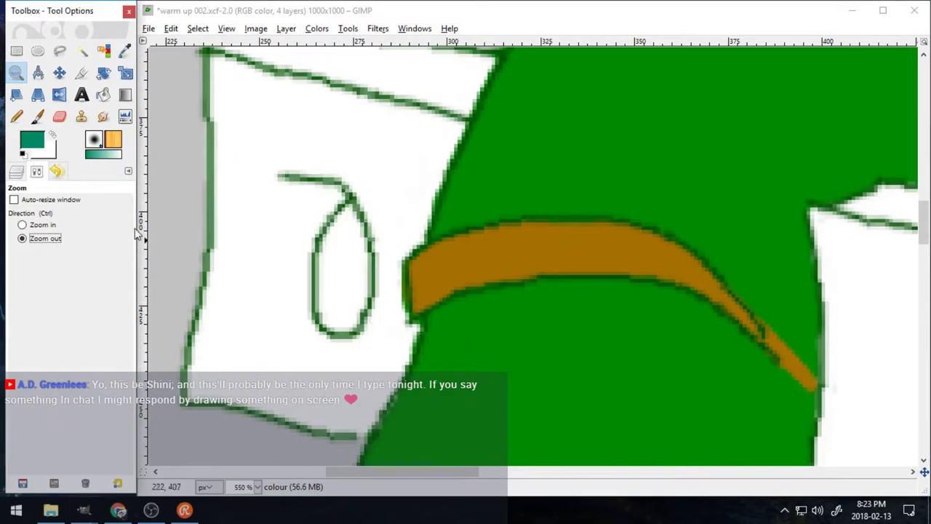
- Paint the oval pupils of the far and near eye blocks teal with the Paintbrush on the colour layer
left_click(38, 116)
left_click(16, 171)
left_click_drag(339, 288, 345, 228)
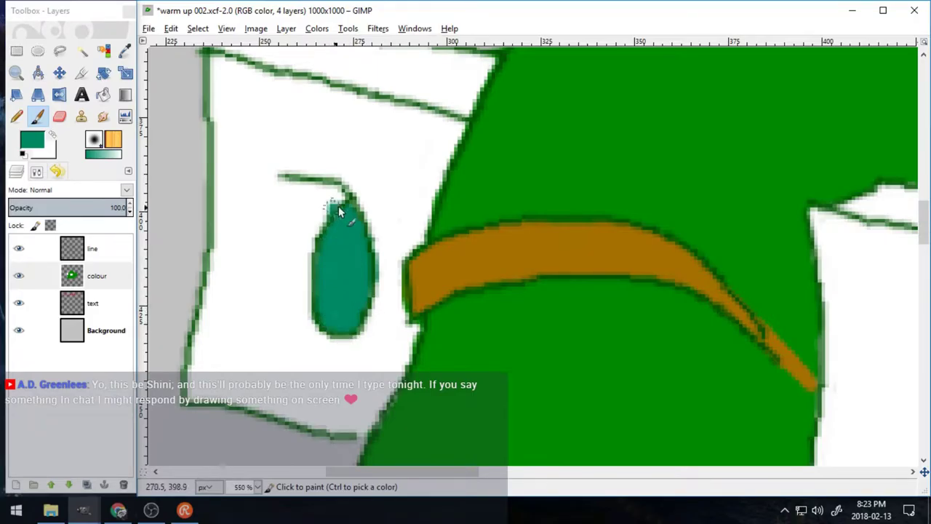
scroll(338, 206, "right", 5)
left_click_drag(682, 324, 670, 369)
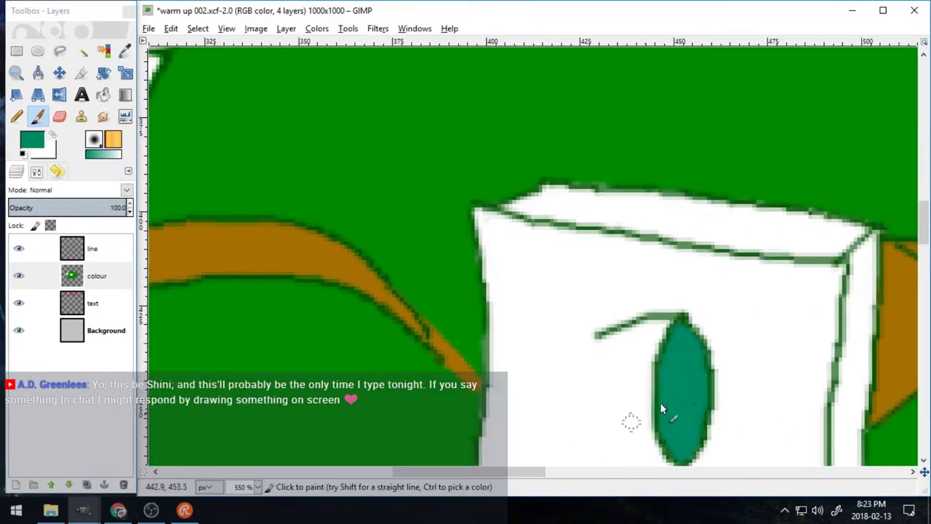
- Review the full canvas with the coloured fish and the title above it
scroll(660, 407, "left", 5)
key("x")
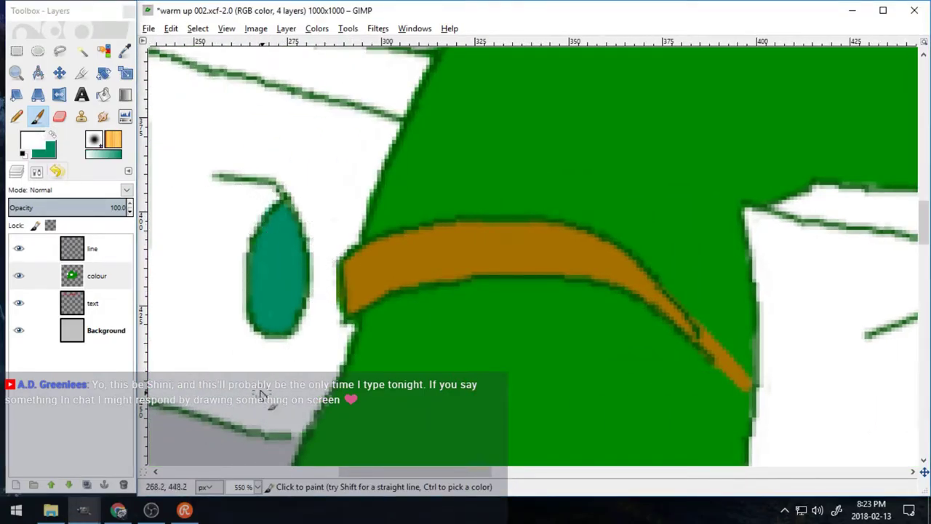
left_click(16, 73)
left_click(36, 172)
left_click(267, 220)
left_click(267, 221)
left_click(267, 220)
left_click(267, 220)
left_click(267, 221)
left_click(267, 220)
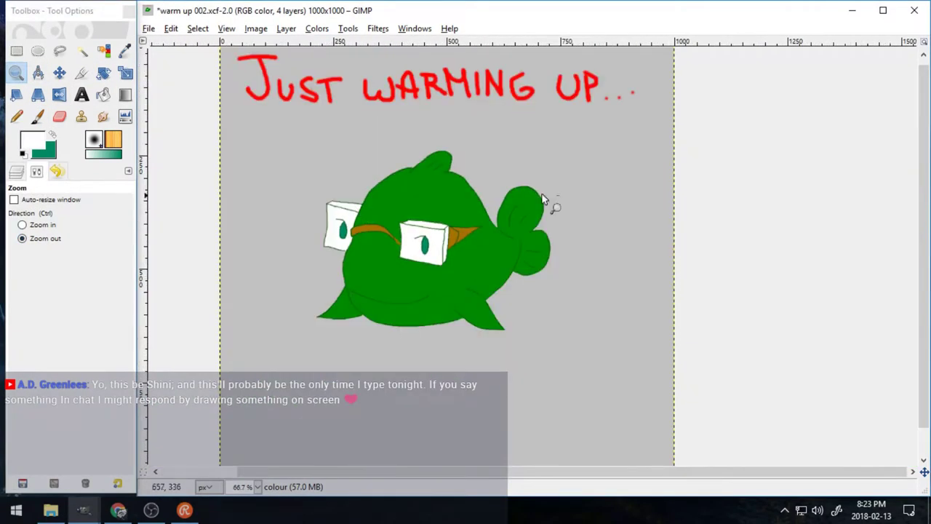
- Handwrite the teal caption "SELF PORTRAIT" with a heart below the fish on the text layer
left_click(38, 118)
key("x")
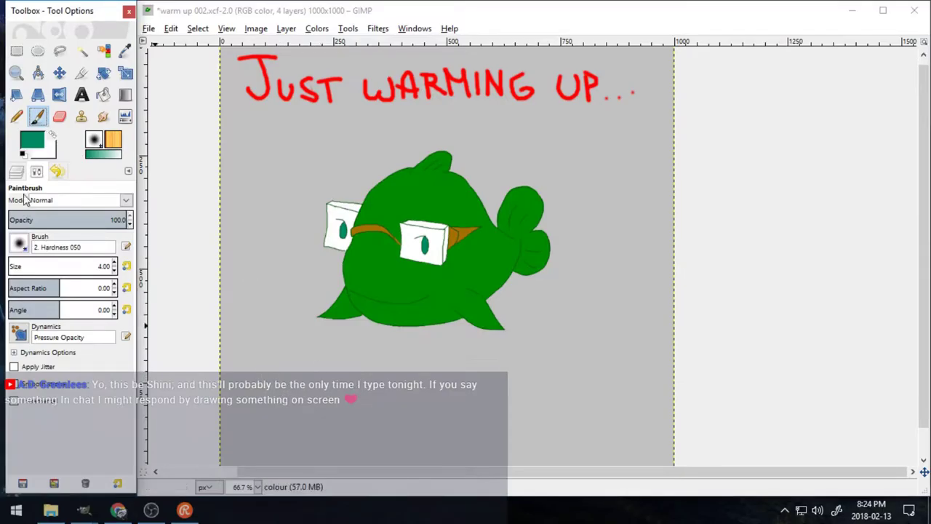
left_click(16, 172)
left_click(92, 302)
left_click_drag(279, 372, 259, 402)
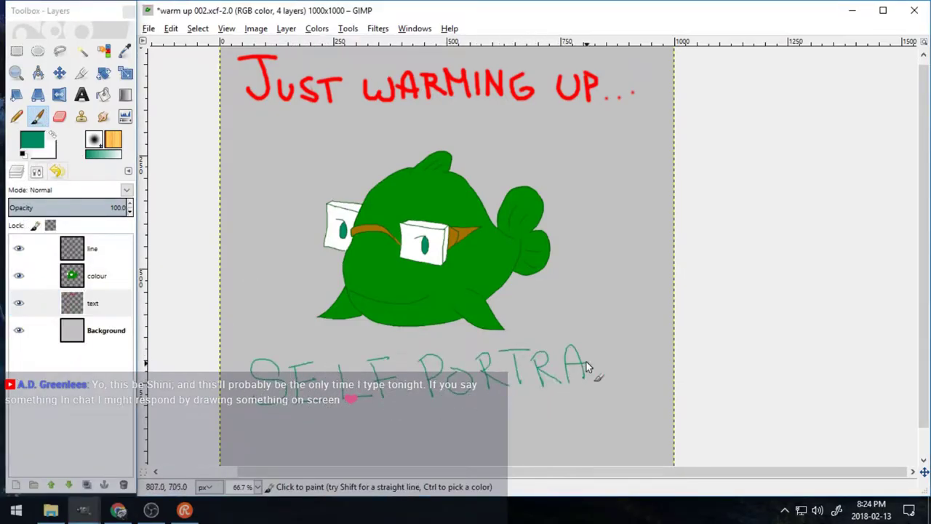
- Select the fish's green body area on the colour layer with Fuzzy Select
left_click(82, 51)
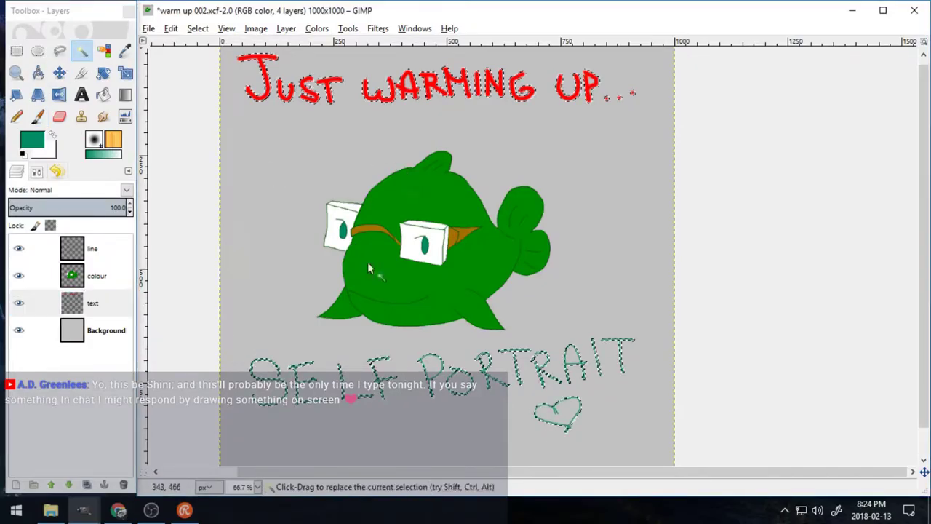
left_click(72, 272)
left_click(367, 225)
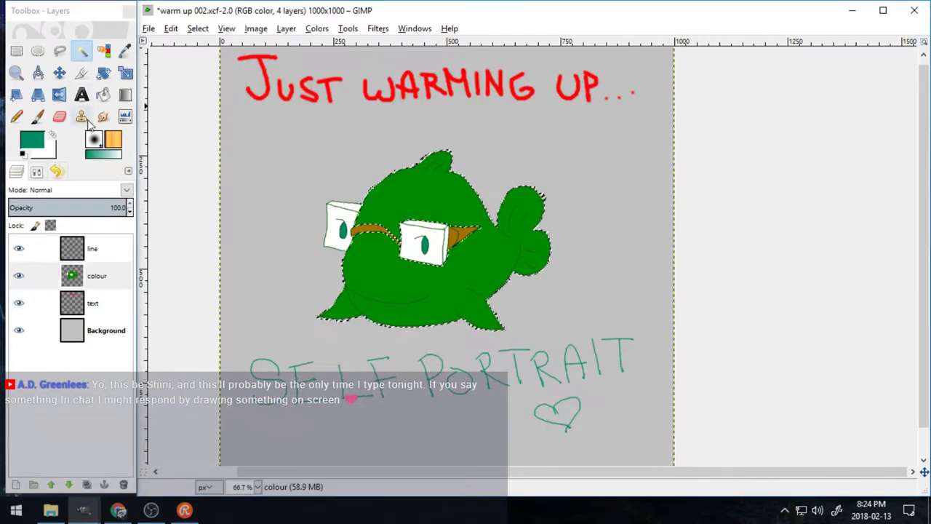
- Sample the fish's body green and lighten it to a pale lime green foreground colour
key("z")
left_click_drag(274, 130, 639, 365)
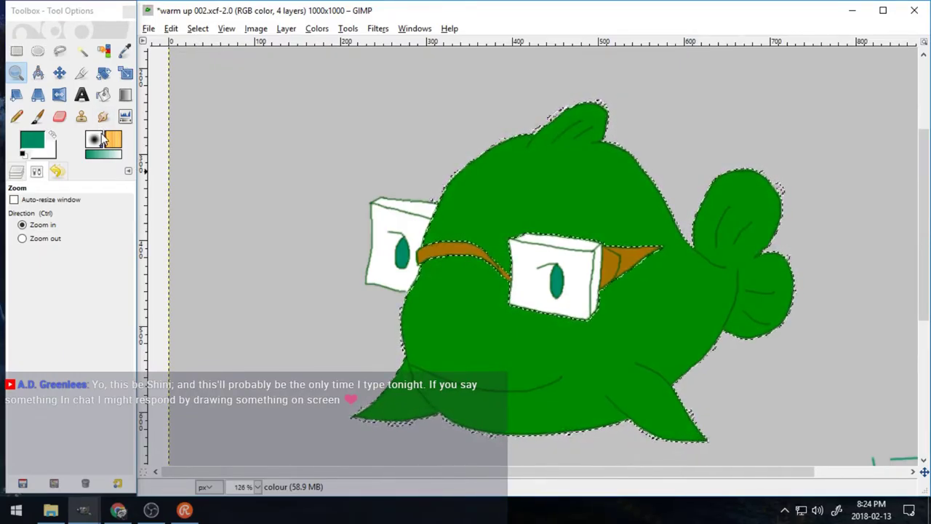
left_click(124, 52)
left_click(465, 224)
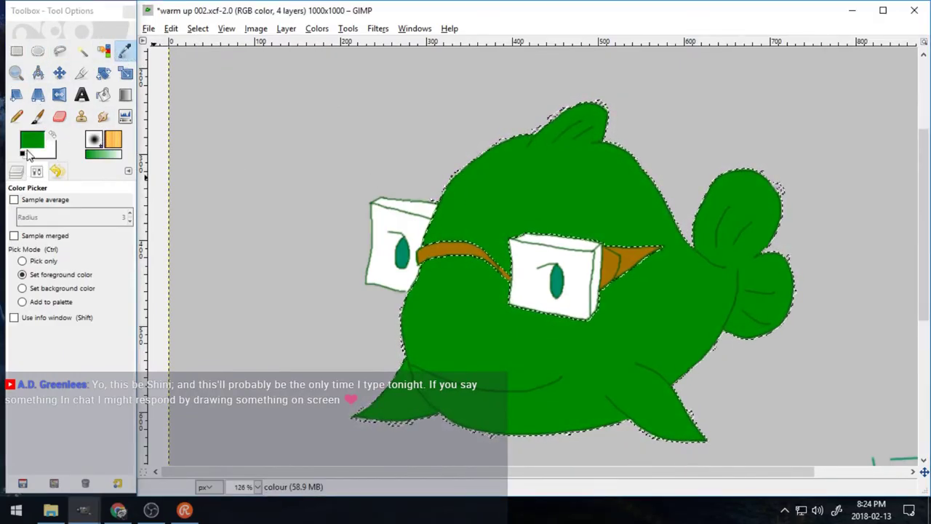
left_click(32, 139)
mouse_move(412, 167)
left_mouse_down()
mouse_move(383, 182)
mouse_move(412, 182)
left_mouse_up()
left_click_drag(398, 166, 366, 166)
left_click_drag(392, 232, 373, 232)
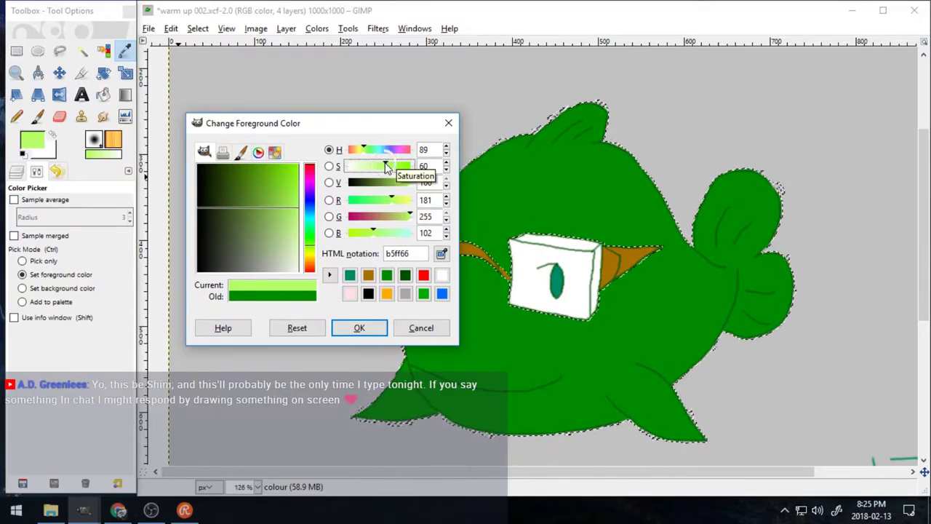
left_click_drag(386, 166, 368, 168)
left_click(359, 328)
- Paint a pale lime belly along the fish's underside with the Paintbrush at size 18
key("p")
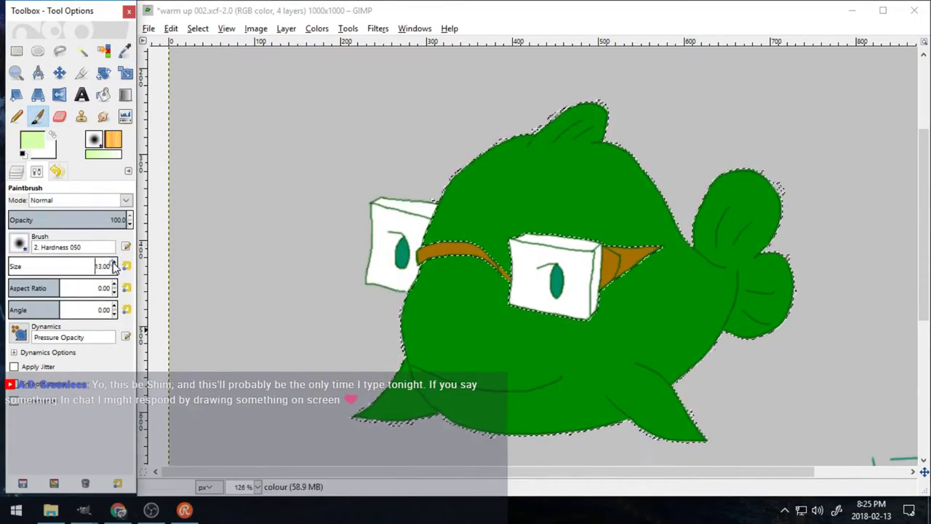
left_click_drag(425, 395, 487, 432)
left_click_drag(544, 446, 608, 425)
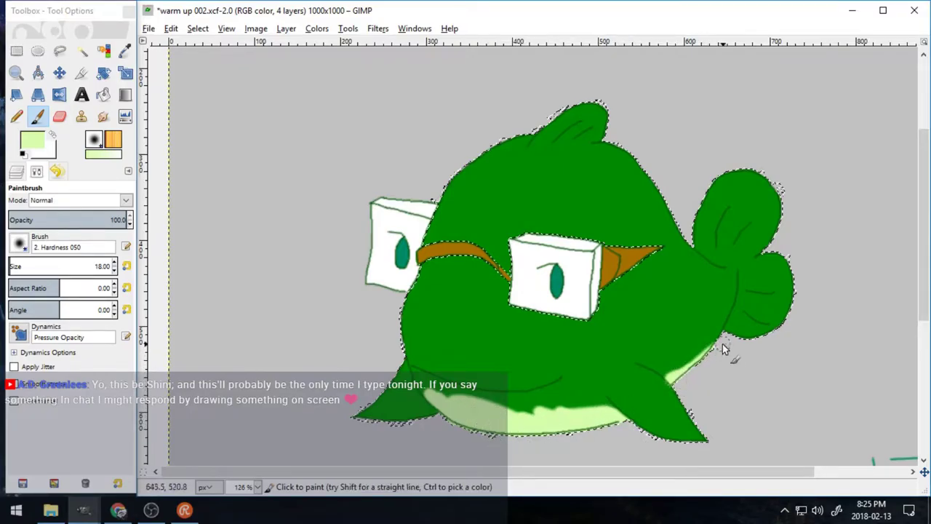
- Keep the pale lime as the background colour and darken a sample of the body green as the foreground colour
left_click(52, 134)
key("o")
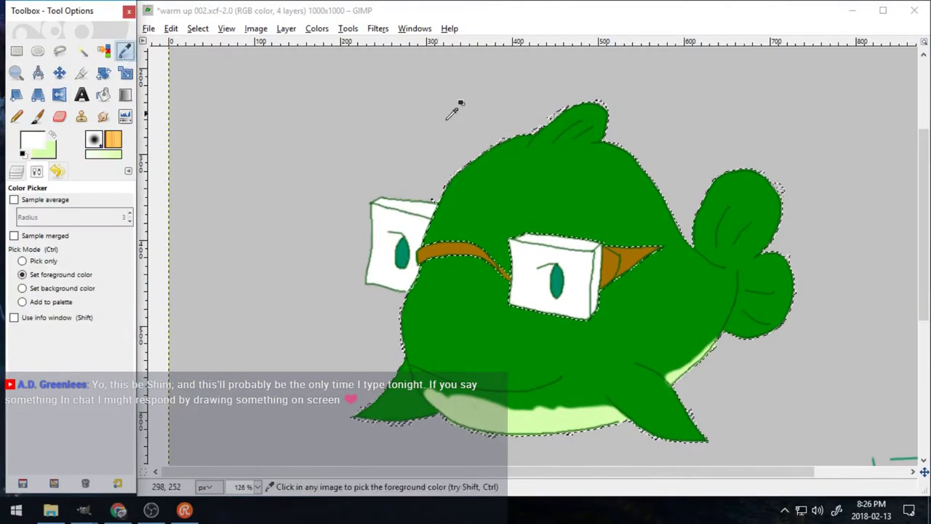
left_click(509, 160)
left_click(33, 139)
left_click_drag(384, 217, 369, 217)
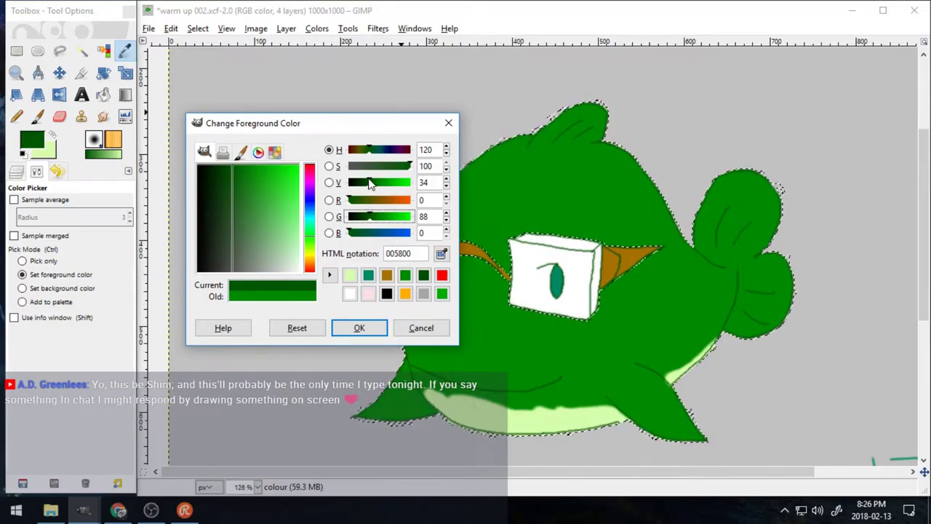
left_click_drag(381, 182, 368, 183)
left_click(360, 328)
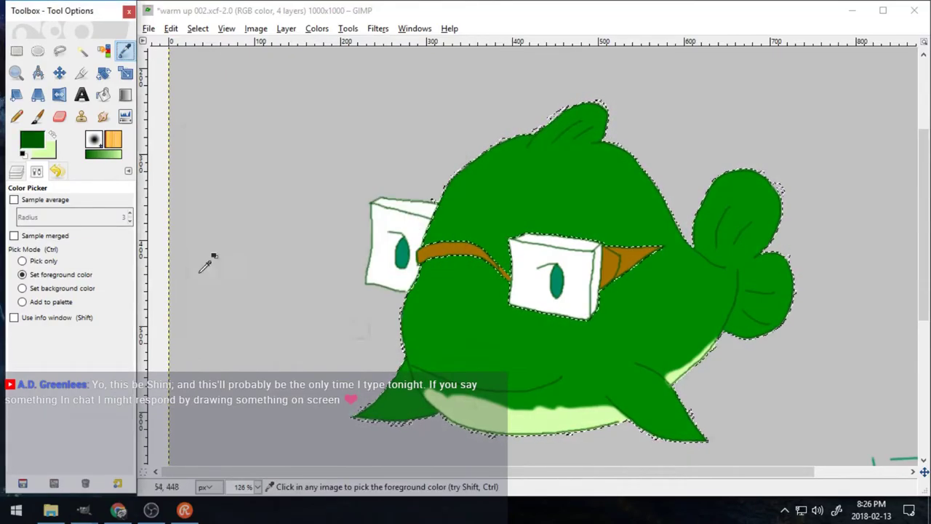
- Paint the fish's two lower fins dark green on the colour layer with the Paintbrush
left_click(16, 73)
left_click_drag(317, 345, 480, 429)
key("p")
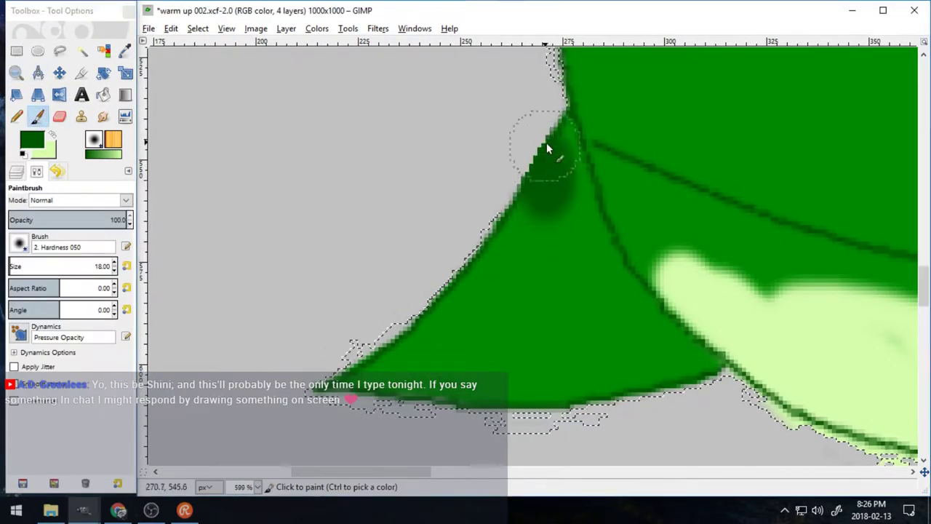
mouse_move(546, 143)
left_mouse_down()
mouse_move(639, 336)
mouse_move(577, 361)
mouse_move(476, 264)
mouse_move(568, 372)
left_mouse_up()
left_click_drag(417, 474, 635, 478)
mouse_move(483, 161)
left_mouse_down()
mouse_move(512, 176)
mouse_move(358, 273)
mouse_move(571, 221)
mouse_move(584, 226)
mouse_move(374, 284)
mouse_move(514, 405)
mouse_move(619, 376)
mouse_move(716, 397)
left_mouse_up()
left_click_drag(925, 276, 925, 296)
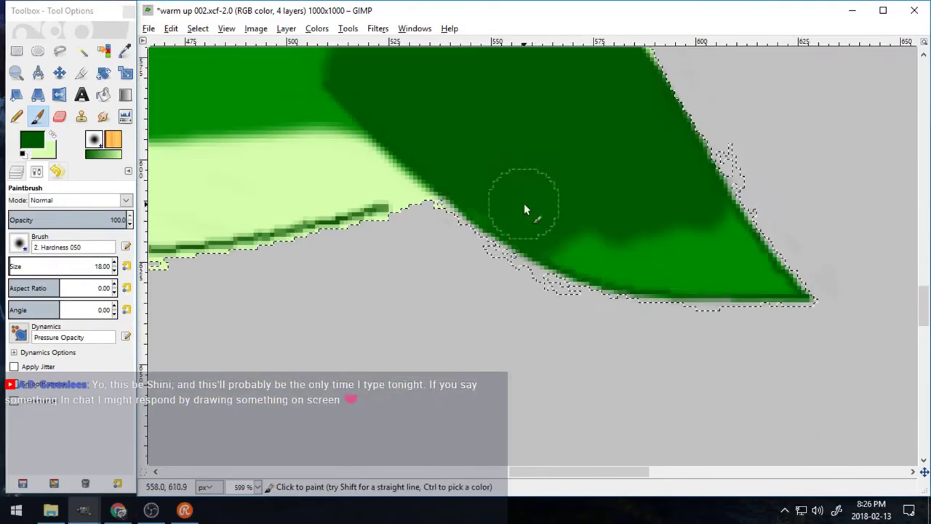
mouse_move(524, 205)
left_mouse_down()
mouse_move(716, 275)
mouse_move(725, 253)
left_mouse_up()
- Paint both lobes of the fish's tail fin dark green
left_click_drag(926, 322, 924, 216)
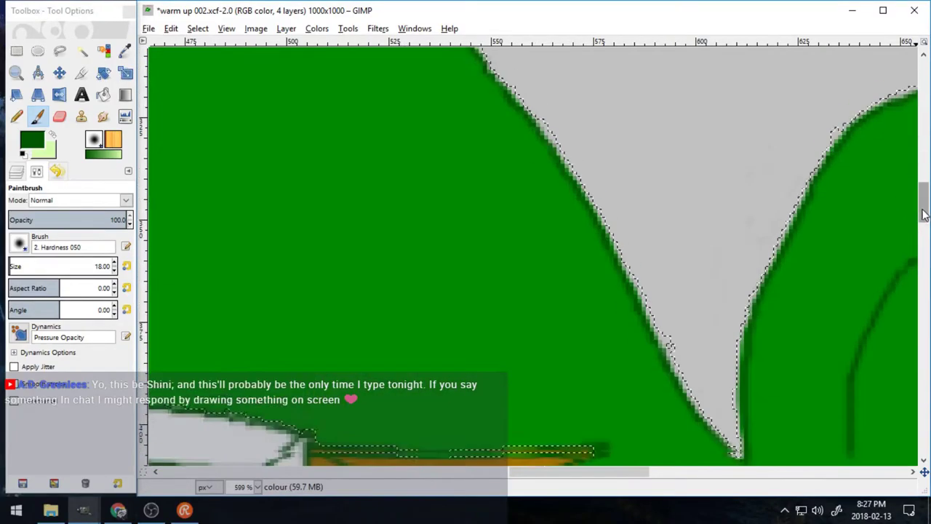
left_click_drag(627, 472, 698, 472)
left_click_drag(717, 229, 719, 180)
mouse_move(585, 136)
left_mouse_down()
mouse_move(446, 132)
mouse_move(472, 329)
mouse_move(373, 400)
mouse_move(462, 464)
mouse_move(471, 364)
mouse_move(728, 359)
mouse_move(694, 320)
mouse_move(756, 249)
mouse_move(664, 215)
mouse_move(553, 189)
left_mouse_up()
scroll(552, 189, "down", 5)
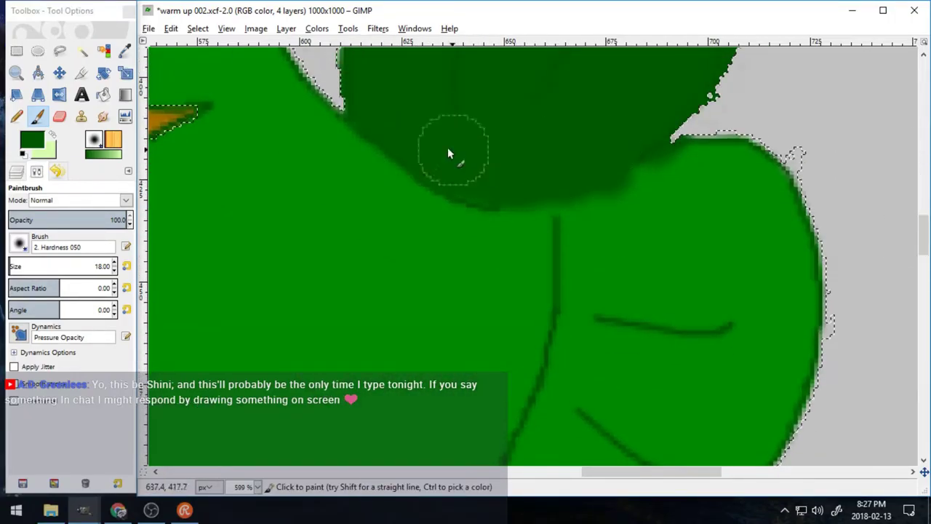
mouse_move(448, 154)
left_mouse_down()
mouse_move(772, 230)
mouse_move(683, 290)
mouse_move(590, 307)
mouse_move(619, 350)
left_mouse_up()
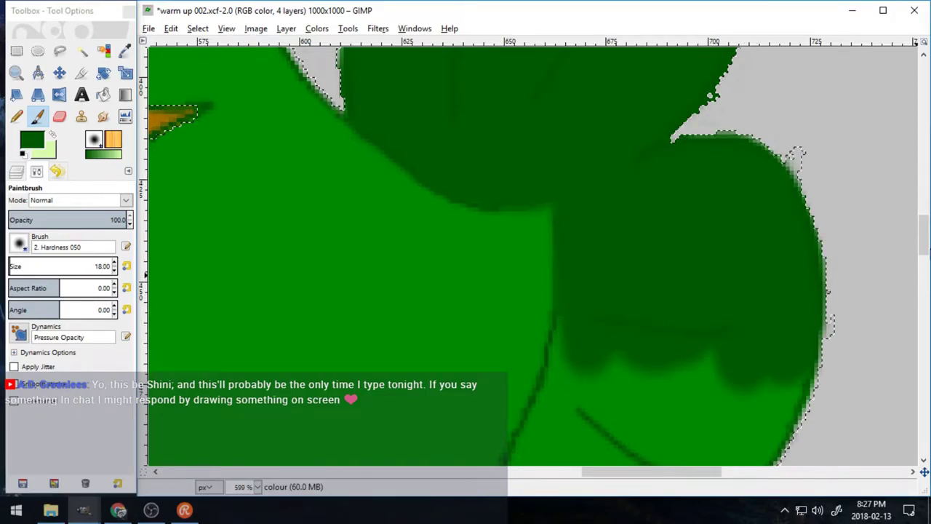
scroll(676, 201, "up", 5)
mouse_move(676, 200)
left_mouse_down()
mouse_move(556, 272)
mouse_move(797, 203)
mouse_move(617, 207)
mouse_move(507, 328)
left_mouse_up()
- Paint the fish's top fin dark green and clear the selection
left_click_drag(924, 263, 924, 198)
left_click_drag(624, 472, 470, 472)
left_click_drag(925, 197, 924, 179)
mouse_move(684, 158)
left_mouse_down()
mouse_move(639, 156)
mouse_move(432, 297)
mouse_move(705, 275)
mouse_move(683, 249)
mouse_move(509, 186)
left_mouse_up()
left_click(197, 28)
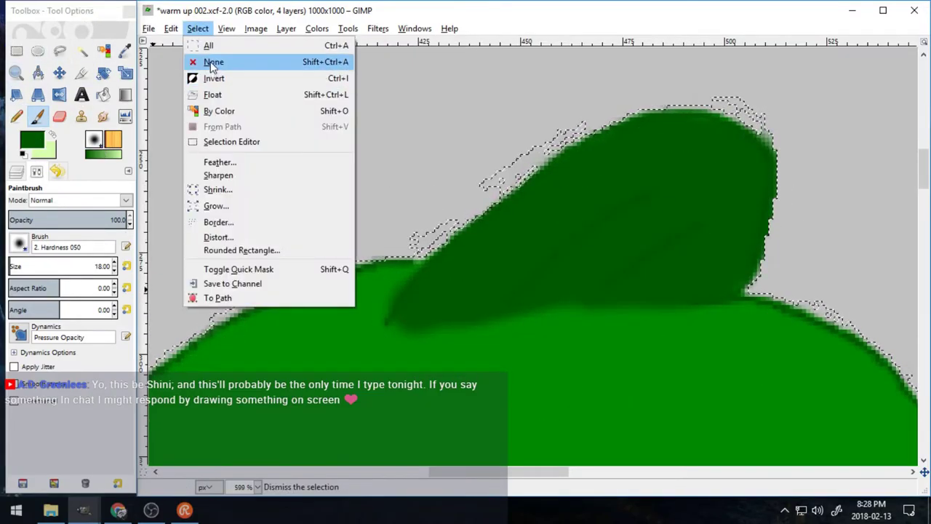
left_click(210, 63)
- Bring the full fish drawing into view and save the file warm up 002.xcf
left_click(16, 72)
left_click(44, 238)
left_click(251, 213)
left_click(251, 214)
double_click(251, 214)
left_click(251, 213)
left_click_drag(922, 257, 923, 332)
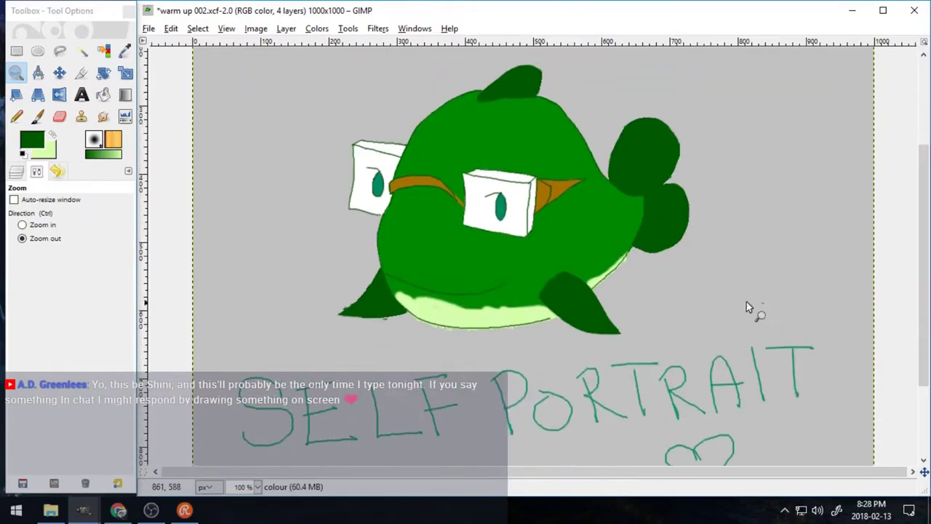
left_click(746, 304)
key("ctrl+s")
left_click(16, 171)
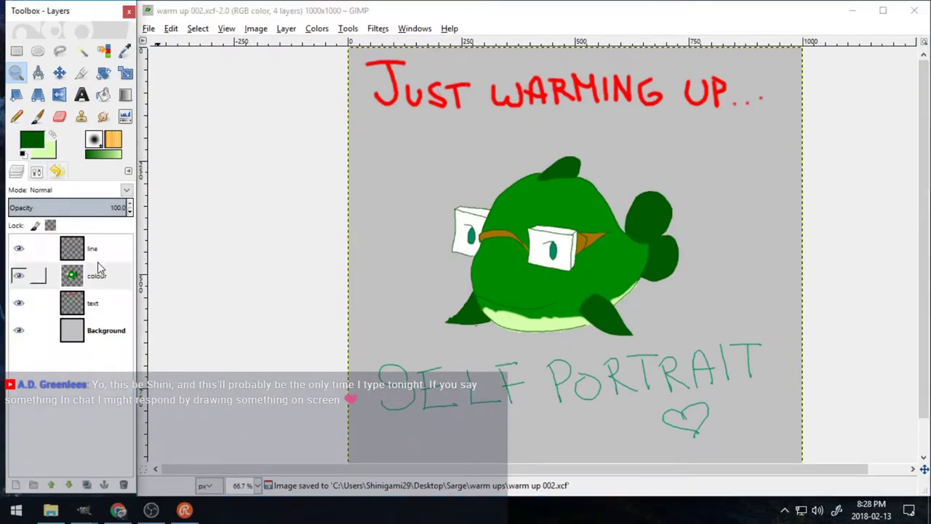
left_click(148, 28)
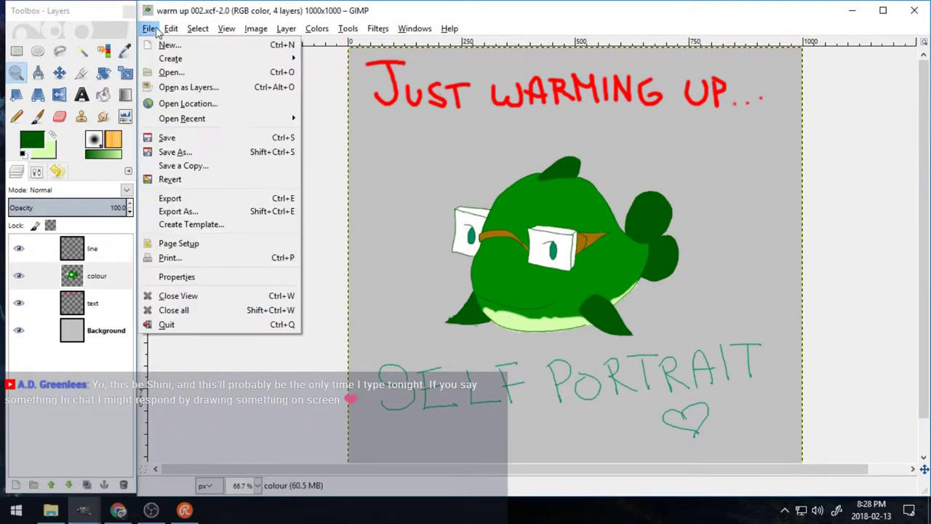
left_click(316, 155)
left_click(38, 116)
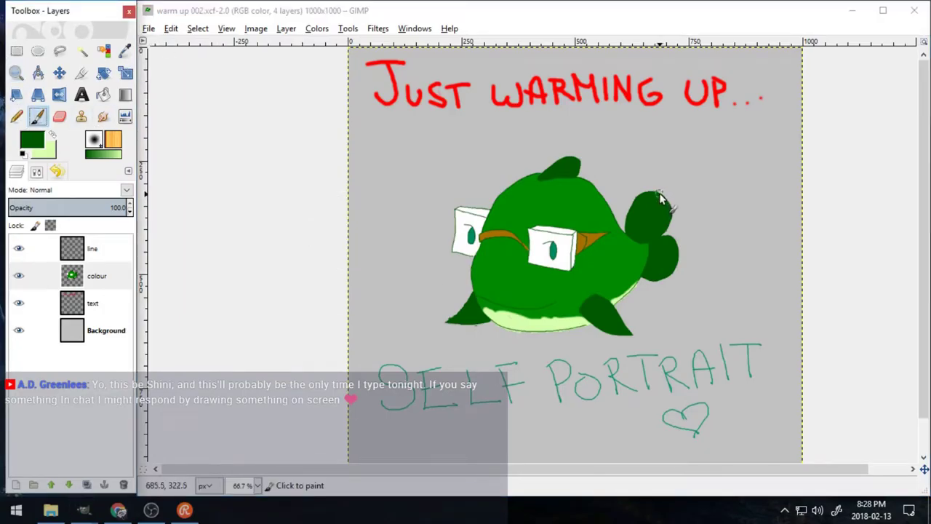
key("ctrl+s")
- Hide the colour and line layers, and ready the Paintbrush at size 11 on the text layer
left_click(20, 277)
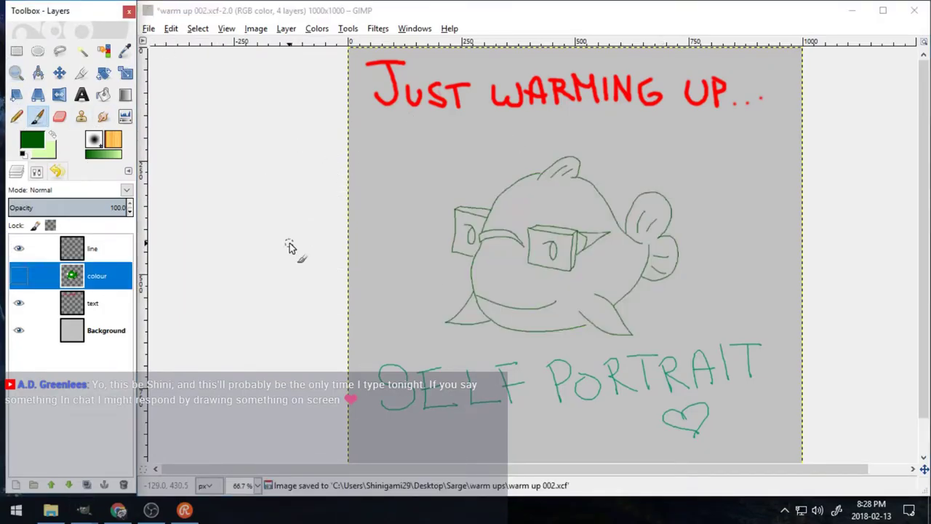
left_click(20, 249)
left_click(37, 172)
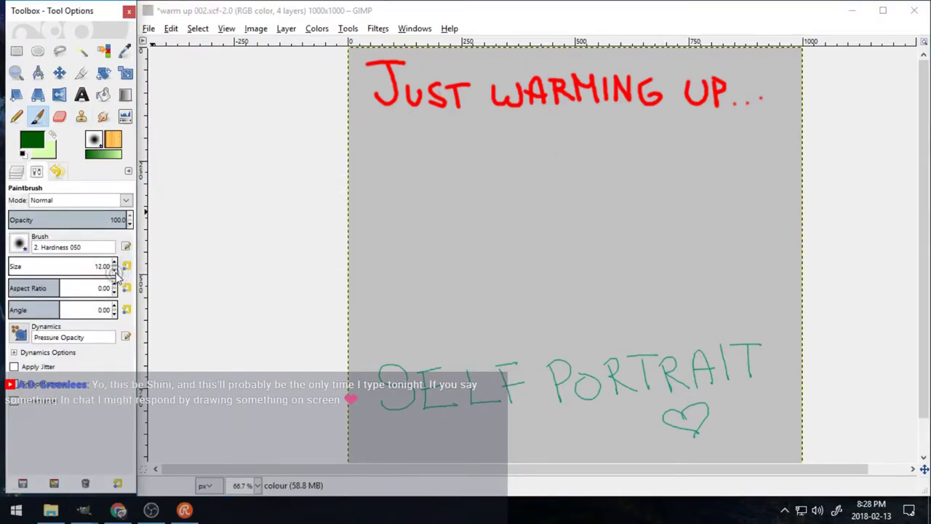
left_click(115, 271)
left_click(385, 160)
left_click(17, 172)
left_click(74, 304)
- Handwrite a dark green message beginning "THAT'S ALL I FEEL LIKE FOR" below the title, and close the warm-up image
left_click_drag(391, 154, 393, 173)
left_click_drag(379, 154, 408, 151)
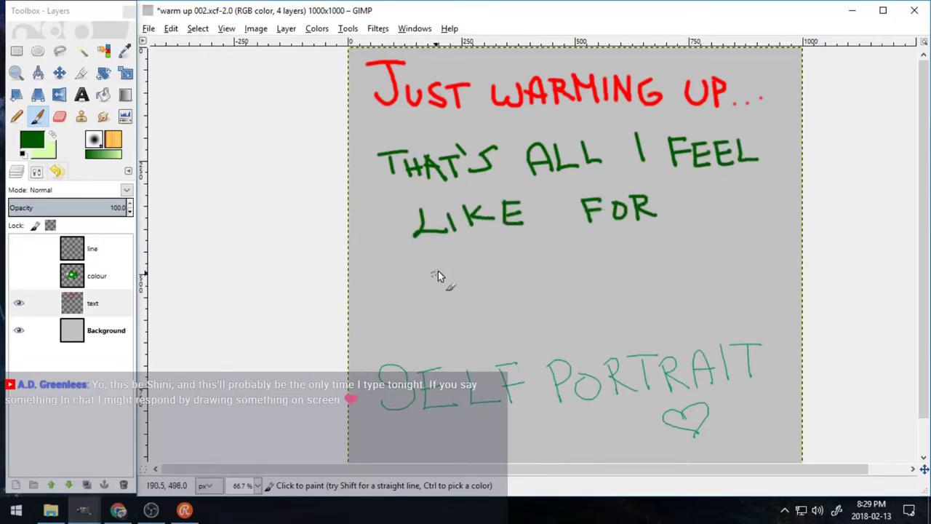
key("ctrl+z")
left_click_drag(501, 289, 516, 284)
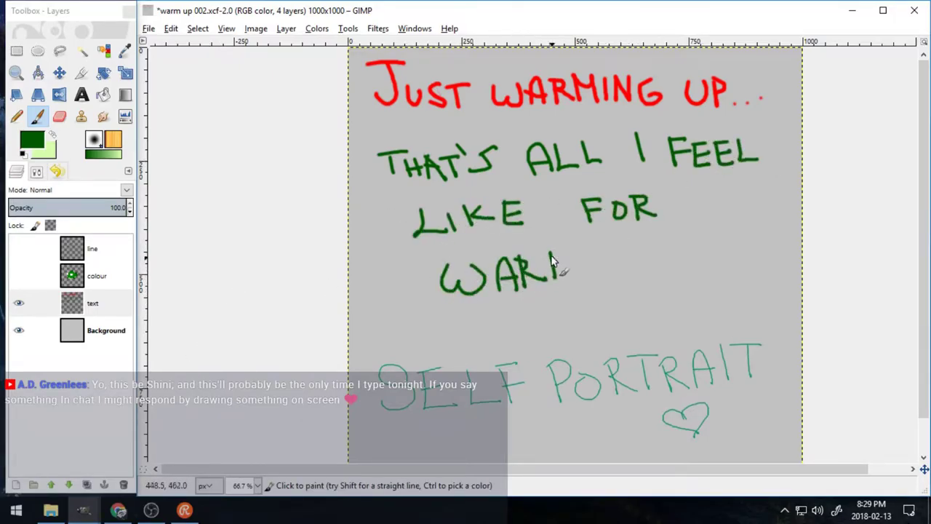
key("ctrl+w")
key("ctrl+d")
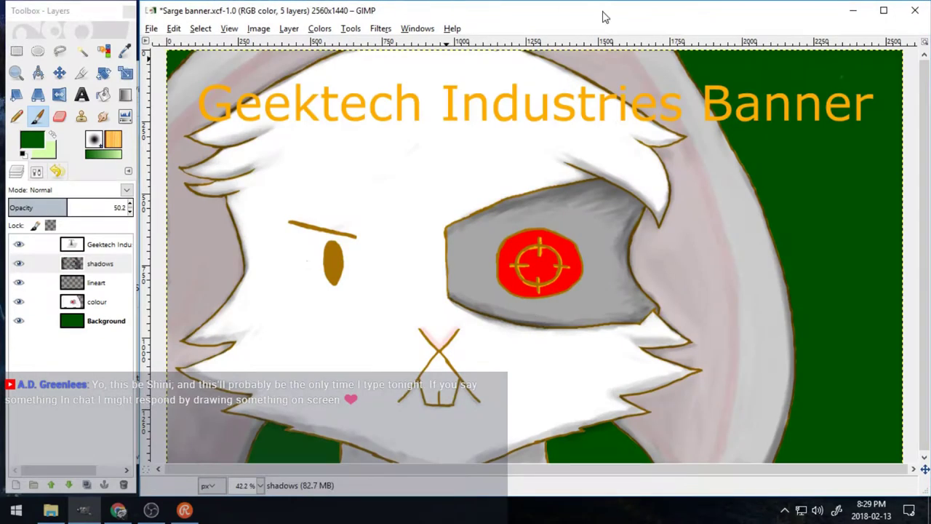
- Try to move a rectangular selection spanning from the chin's centre to the rabbit's left neck line in the banner
left_click(16, 52)
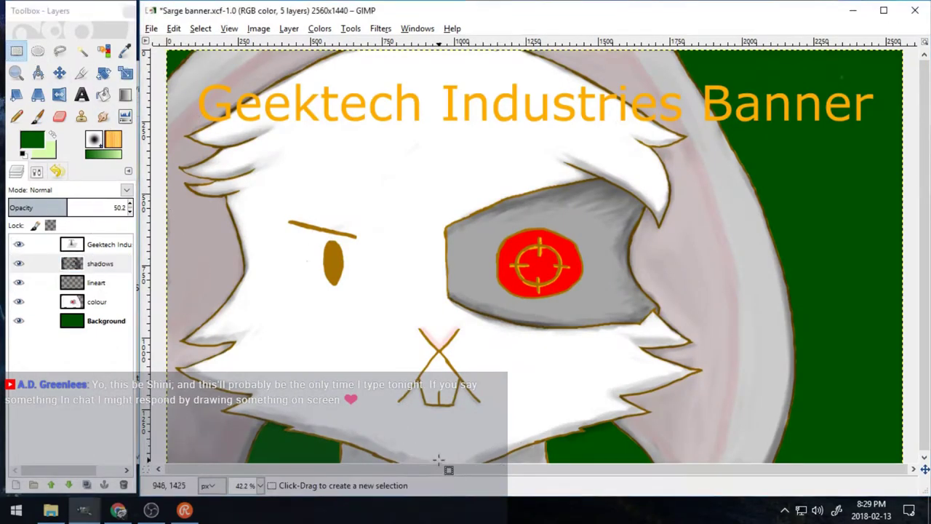
left_click_drag(439, 459, 414, 402)
right_click(393, 444)
left_click(384, 438)
left_click(60, 73)
right_click(395, 428)
left_click(374, 416)
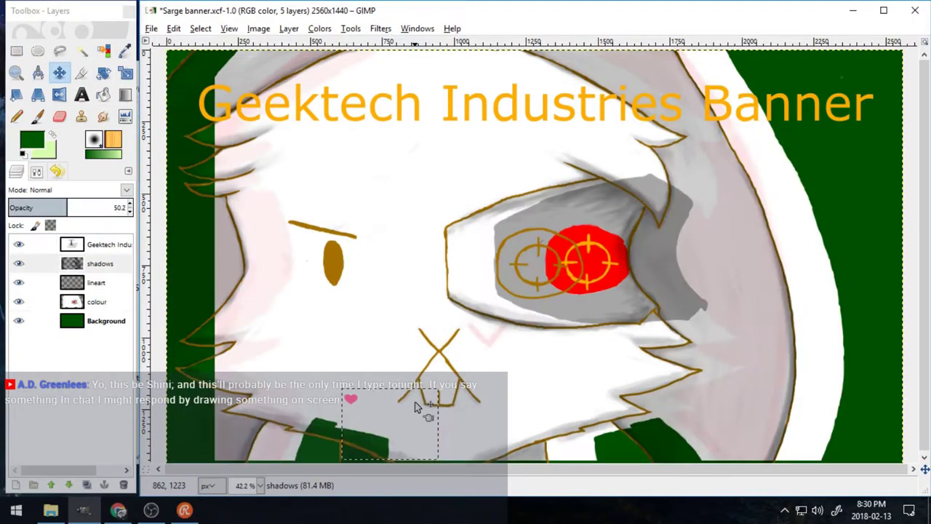
key("ctrl+z")
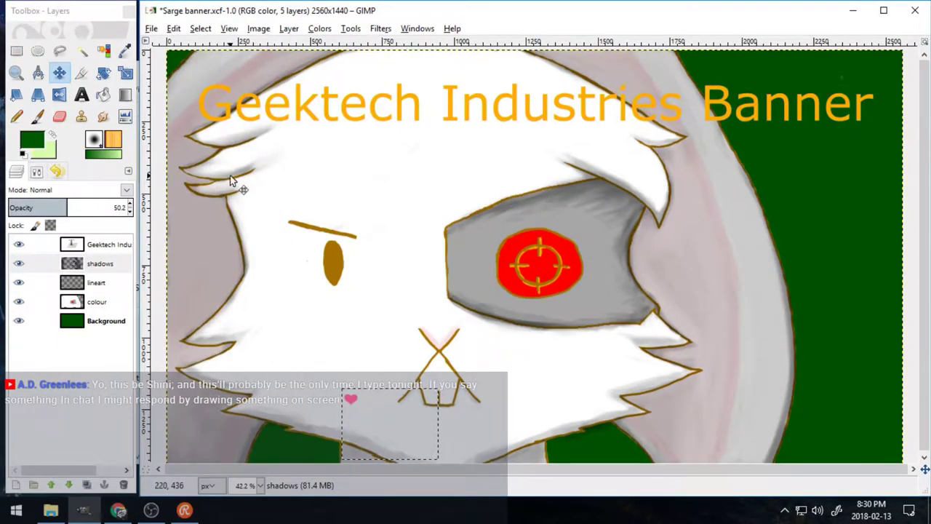
- Mark the mirrored neck position with a rectangular selection from the chin's centre, and make the lineart layer active
key("r")
left_click_drag(439, 393, 535, 459)
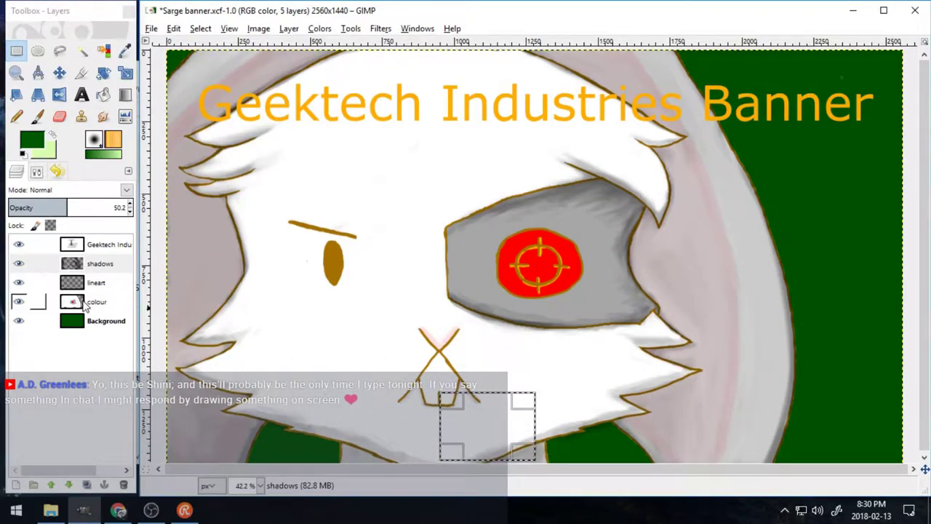
left_click(73, 282)
key("z")
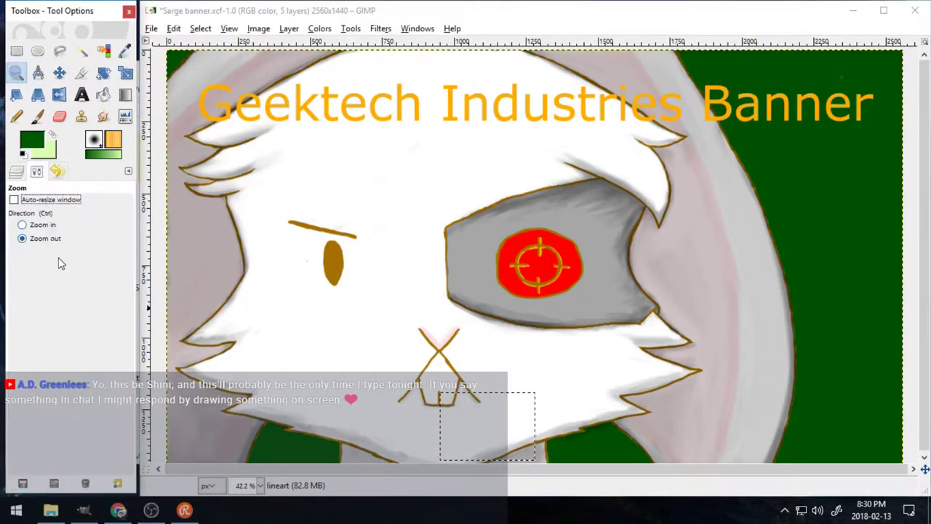
left_click_drag(497, 408, 574, 486)
- Hide the shadows layer and the Geektech Industries title layer
left_click(38, 116)
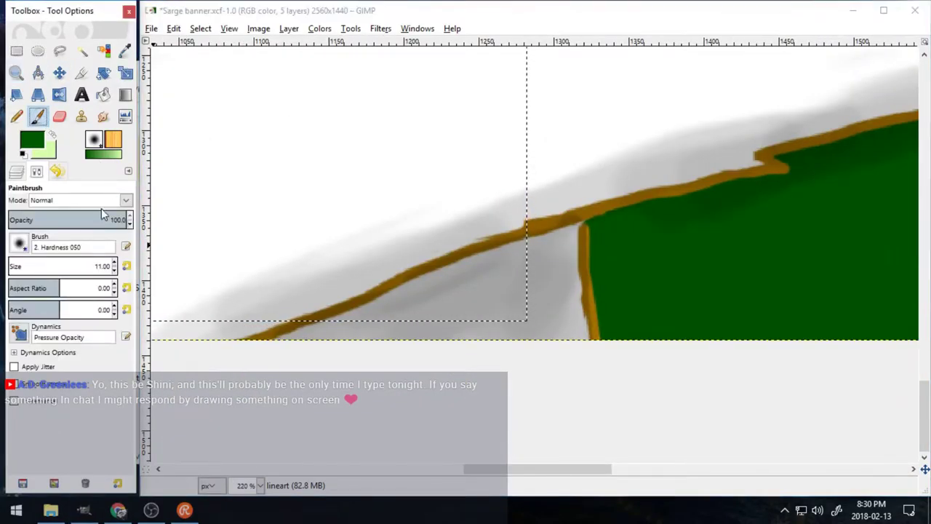
left_click(17, 172)
left_click(19, 260)
left_click_drag(20, 260, 18, 245)
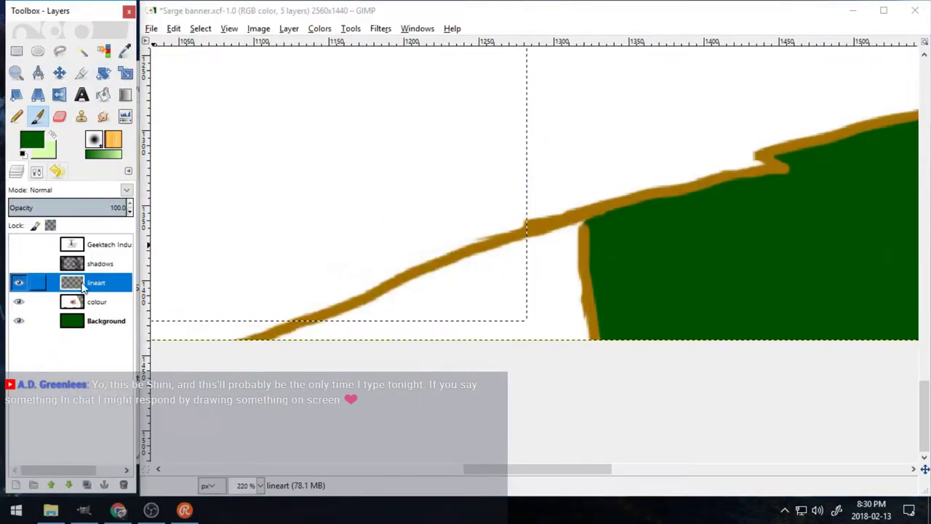
- Paint a new neck line in the sampled outline brown from the chin at the selection's edge, clearing the selection
key("o")
left_click(557, 212)
left_click(38, 116)
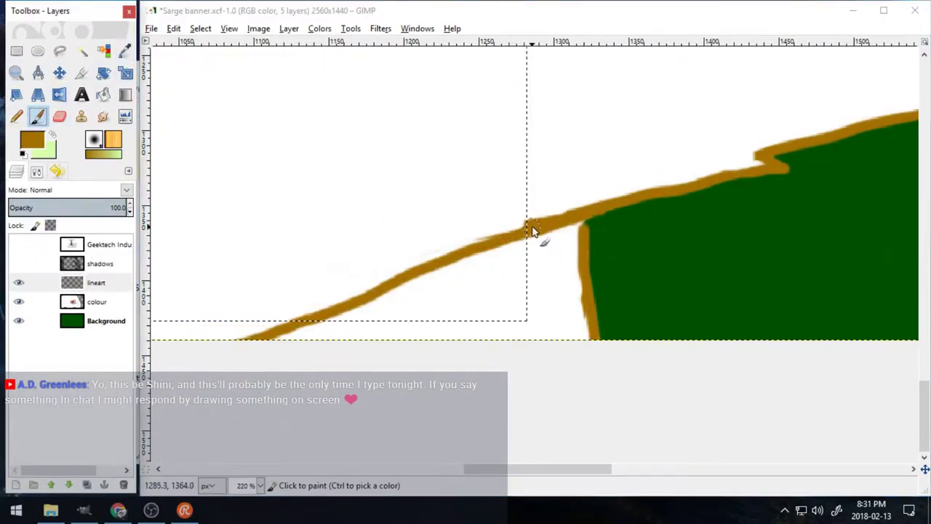
left_click_drag(527, 228, 570, 355)
left_click(199, 29)
left_click(208, 65)
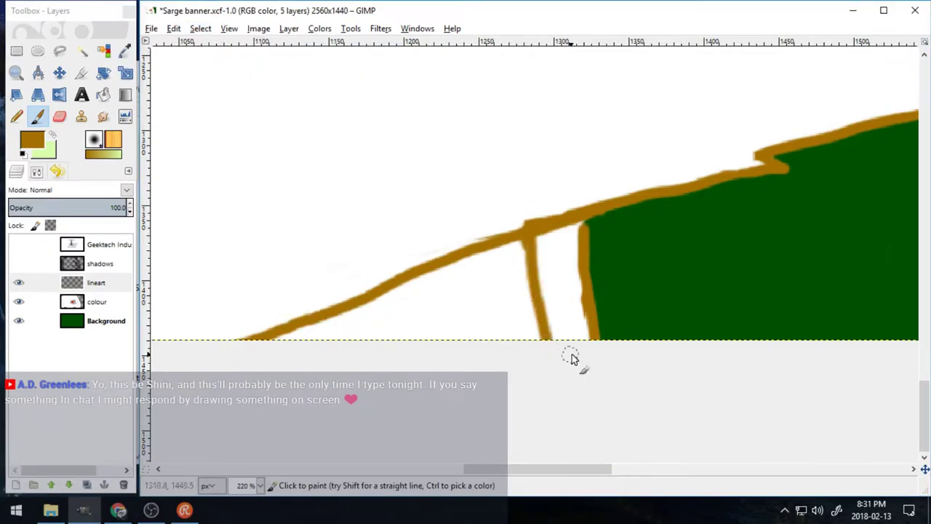
- Erase the old neck line on the lineart layer and the white strip outside the new line on the colour layer
mouse_move(553, 468)
left_mouse_down()
mouse_move(386, 473)
mouse_move(542, 480)
mouse_move(439, 492)
mouse_move(388, 480)
mouse_move(598, 472)
left_mouse_up()
key("shift+e")
left_click(99, 302)
mouse_move(486, 239)
left_mouse_down()
mouse_move(460, 252)
mouse_move(470, 316)
mouse_move(478, 309)
mouse_move(515, 348)
mouse_move(494, 254)
left_mouse_up()
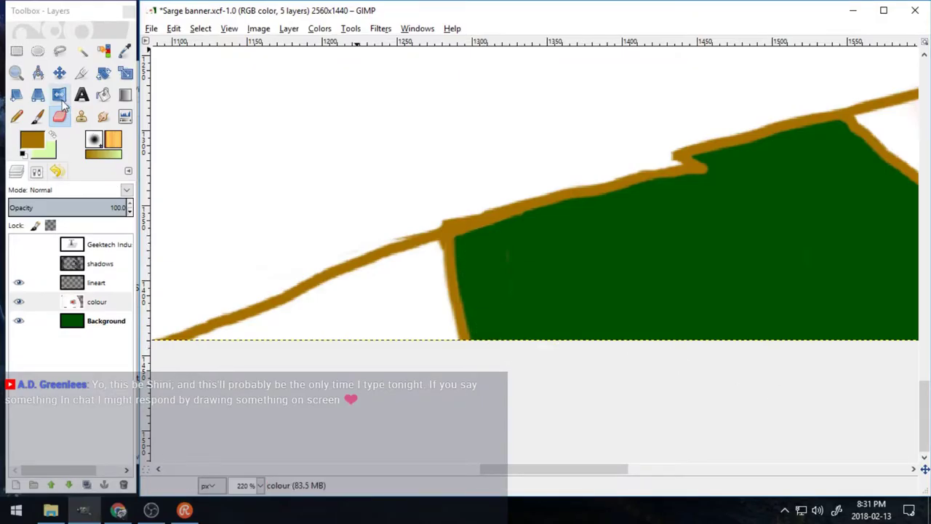
- Bring the whole banner into view and show the shadows layer again
left_click(16, 73)
left_click(427, 291)
left_click(426, 291)
left_click(427, 293)
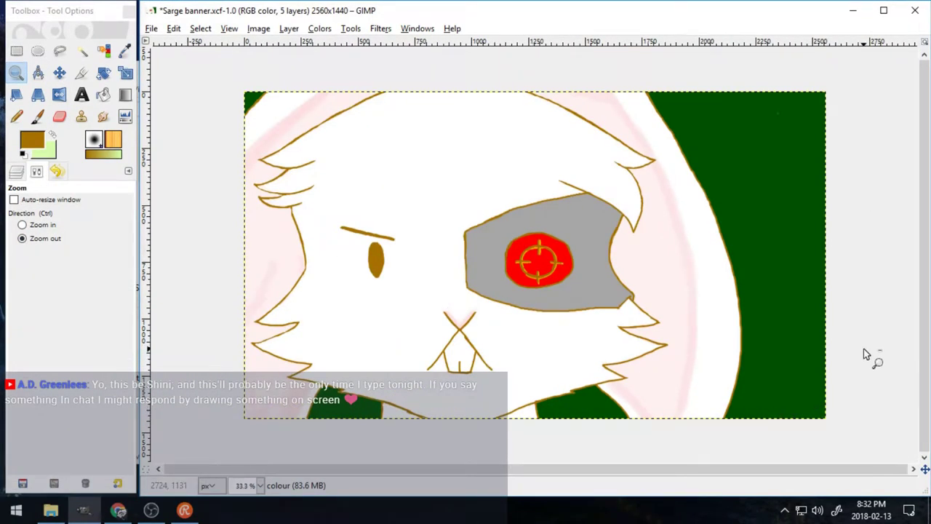
left_click(16, 171)
left_click(19, 263)
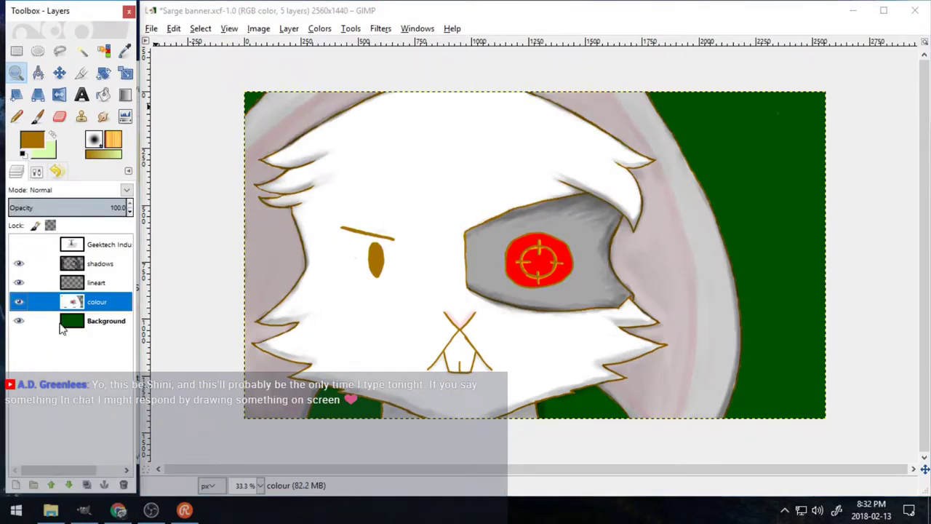
- Hide the shadows layer and select the grey eye patch around the red eye by colour with Fuzzy Select
left_click(20, 265)
left_click(37, 172)
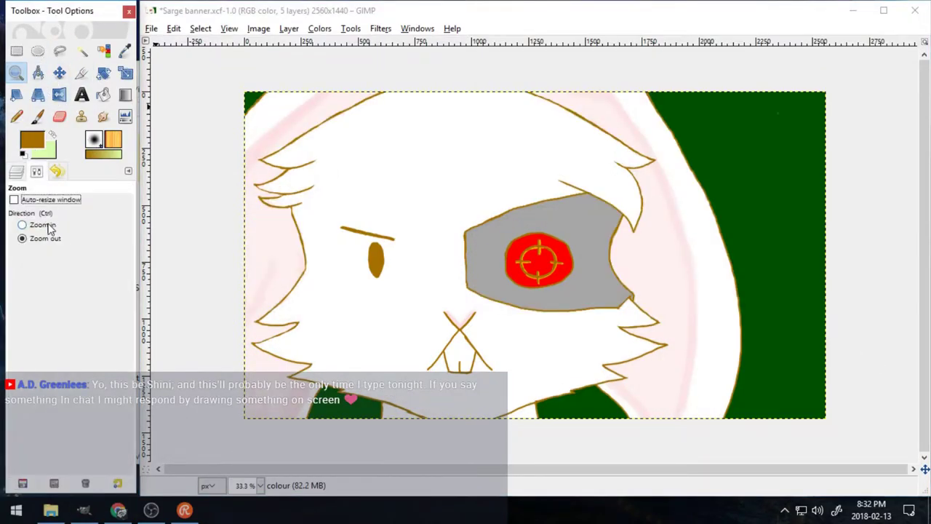
left_click(48, 225)
left_click_drag(454, 172, 644, 332)
left_click_drag(271, 86, 755, 418)
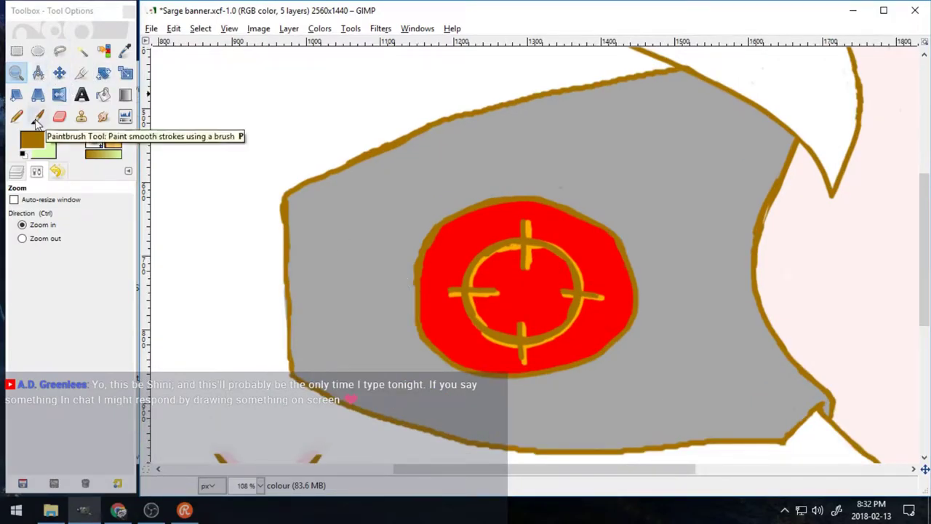
left_click(82, 51)
left_click(624, 191)
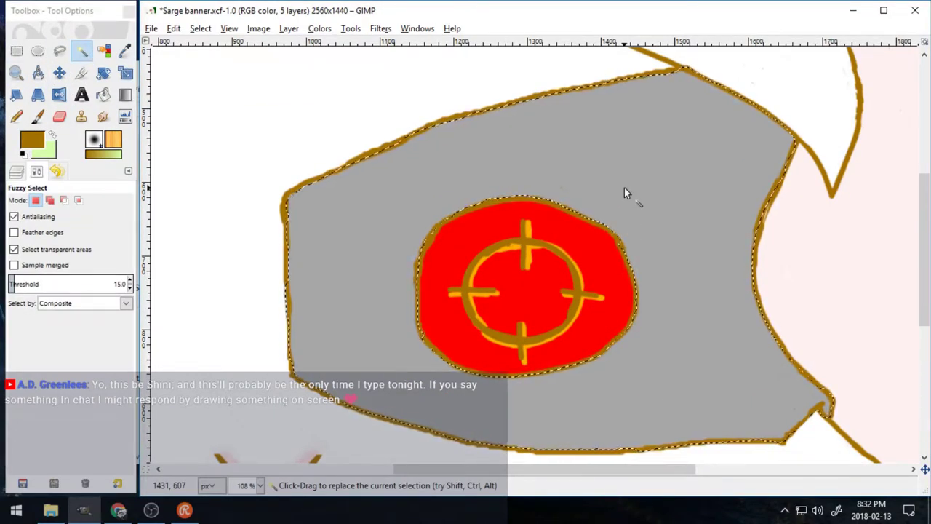
- Sample the patch's grey for both foreground and background colours, and darken the foreground to 808080 for the Paintbrush
left_click(39, 117)
left_click(125, 52)
left_click(313, 225)
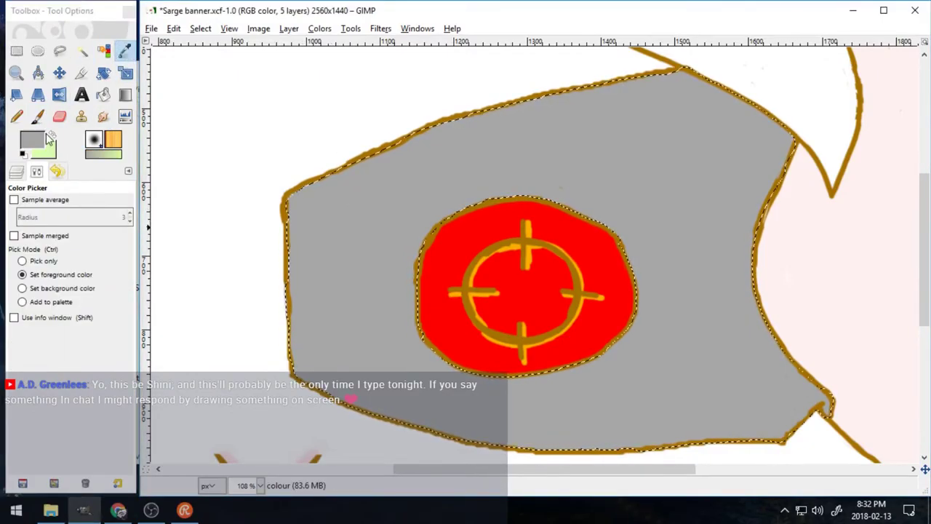
left_click(53, 135)
left_click(357, 216)
left_click(39, 117)
left_click(32, 139)
left_click(375, 183)
mouse_move(377, 182)
left_mouse_down()
mouse_move(388, 181)
mouse_move(382, 194)
left_mouse_up()
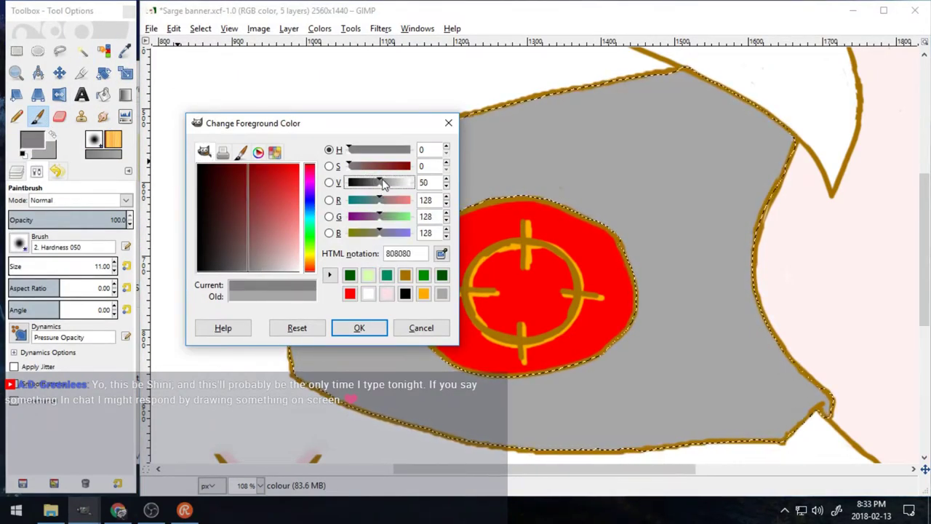
left_click(359, 328)
- Paint dark grey shading just inside the patch's outline at brush size 7, adding short crease lines along its edge beside the ear
key("bracketleft")
key("bracketleft")
key("bracketleft")
key("bracketleft")
left_click_drag(526, 101, 623, 82)
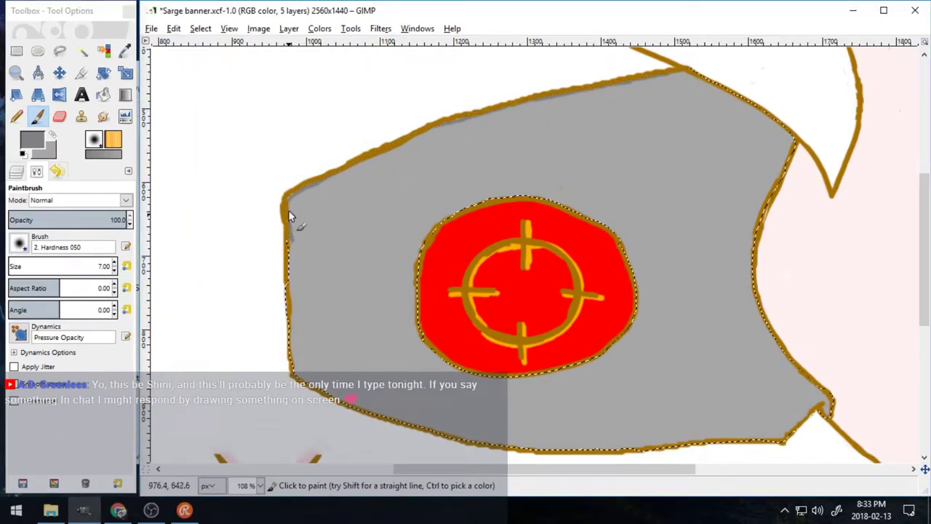
left_click_drag(291, 353, 298, 379)
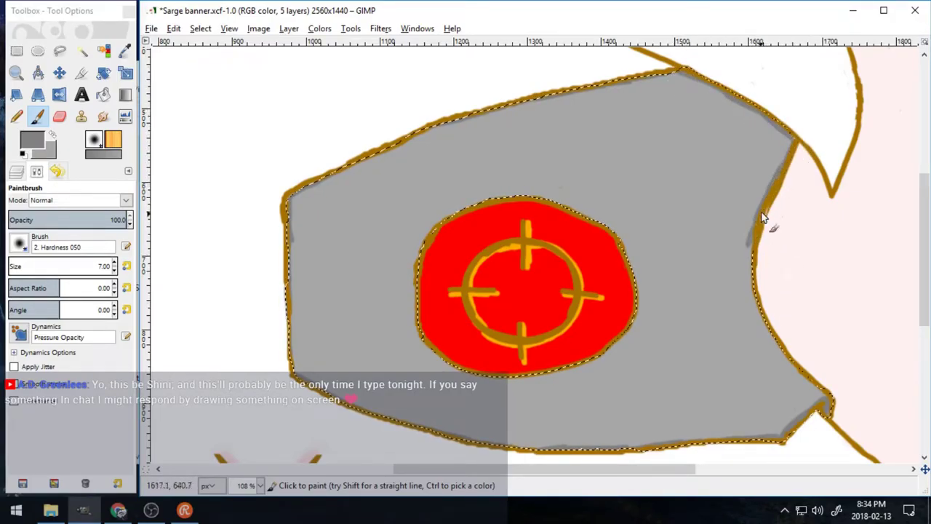
left_click_drag(811, 377, 829, 396)
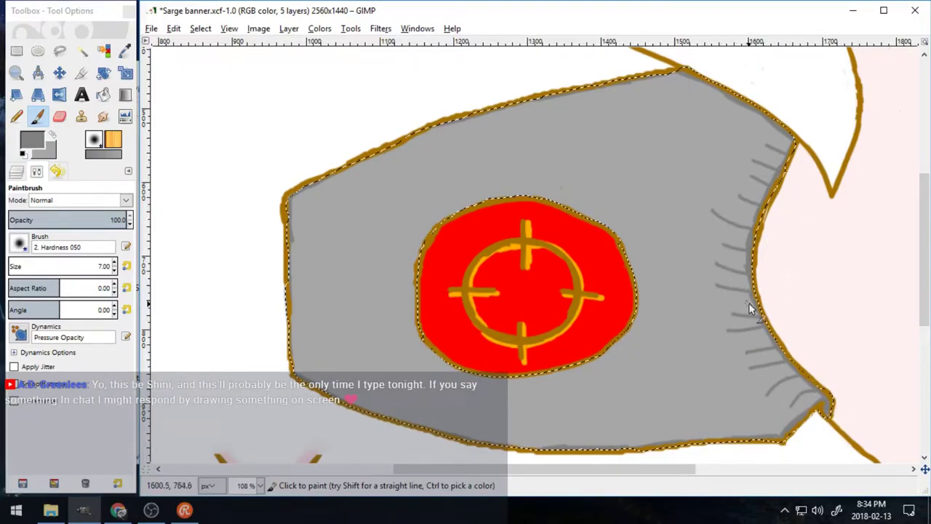
- Soften the tips of the uppermost crease lines near the patch's upper corner with the Smudge tool at size 5
key("s")
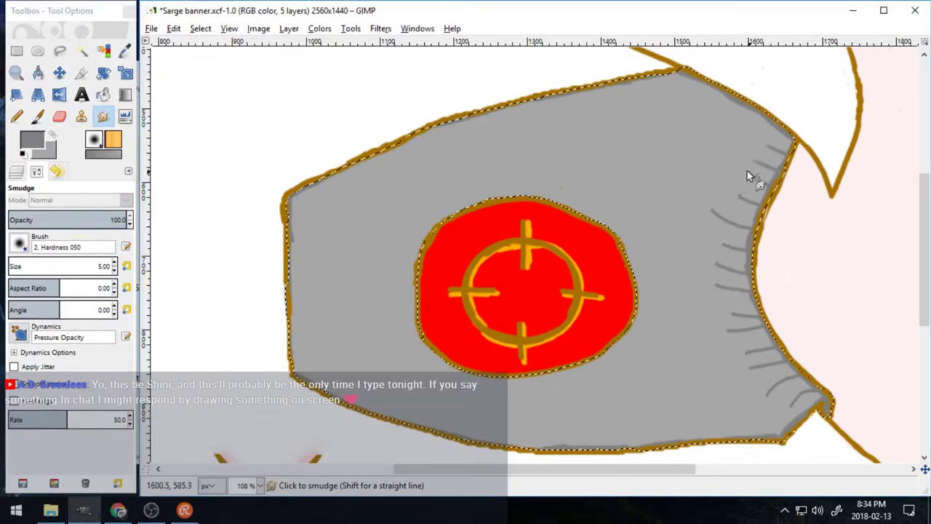
left_click(16, 73)
left_click_drag(709, 212, 806, 85)
left_click(104, 116)
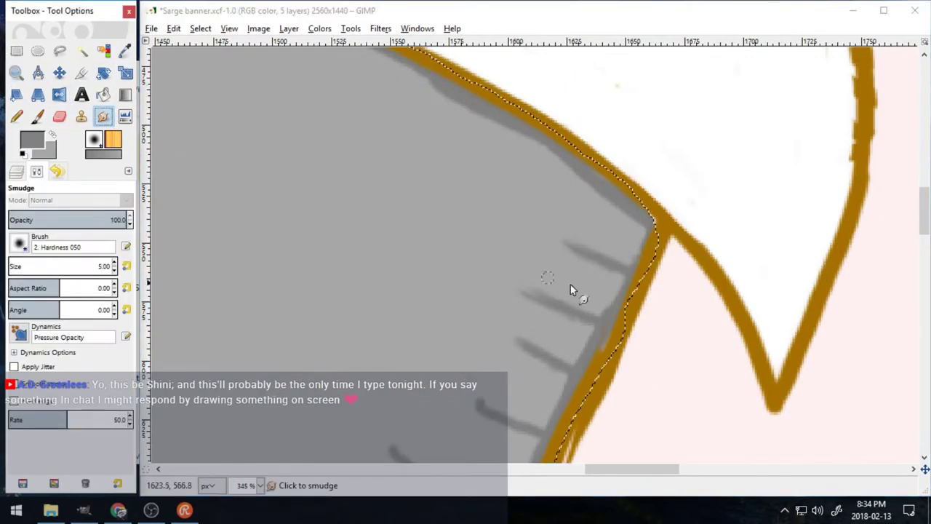
left_click(542, 235)
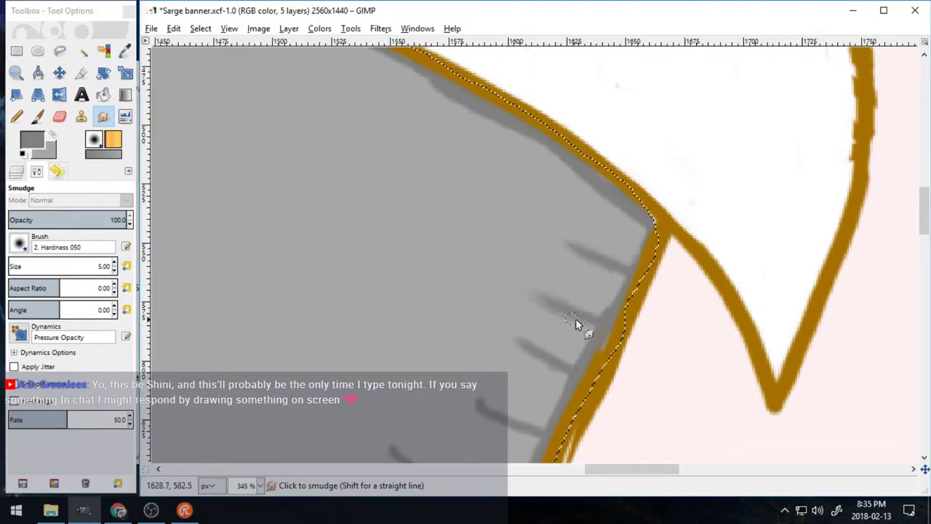
- Touch up the dark grey at the patch's upper corner and smudge the crease lines further down the edge at size 8
left_click_drag(924, 211, 924, 226)
key("p")
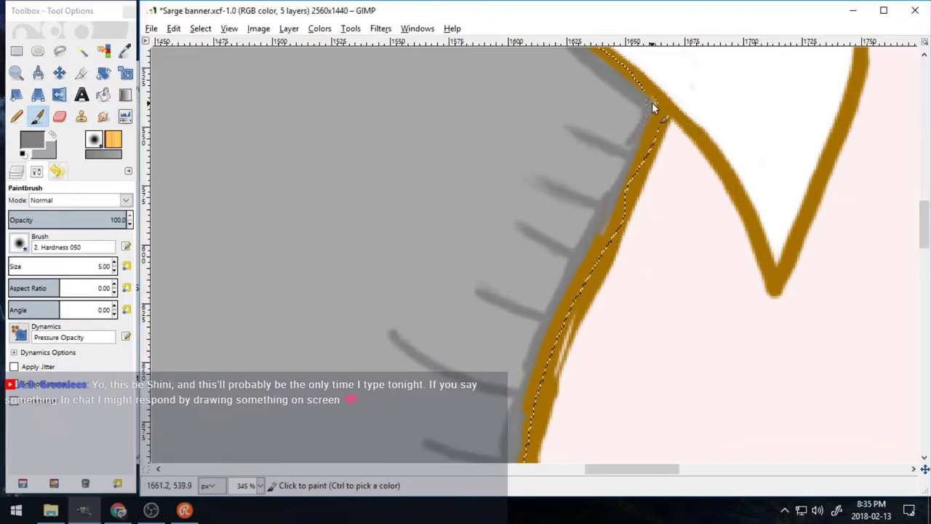
left_click(103, 117)
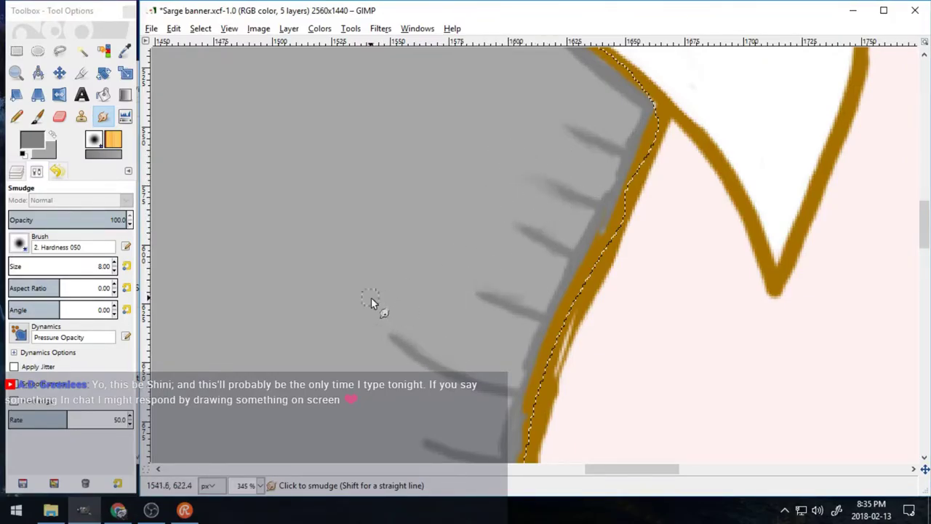
scroll(458, 362, "down", 5)
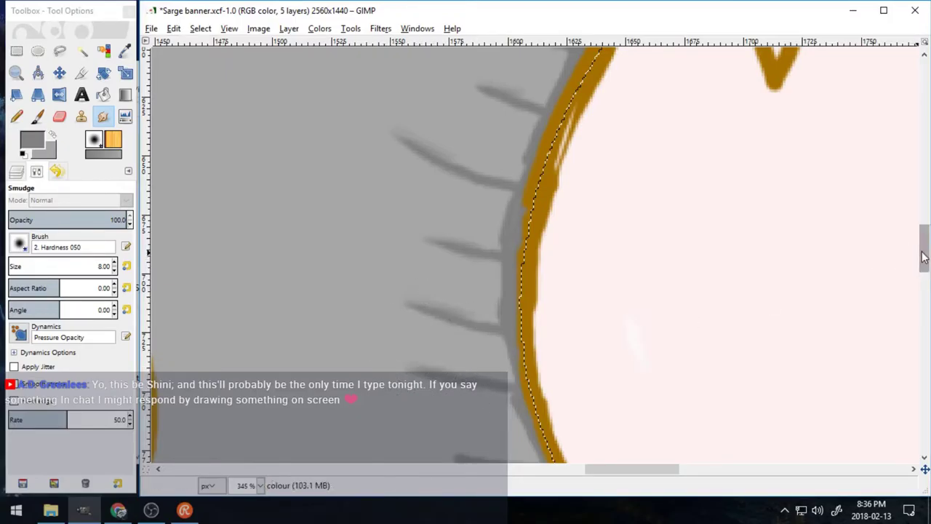
scroll(411, 193, "down", 3)
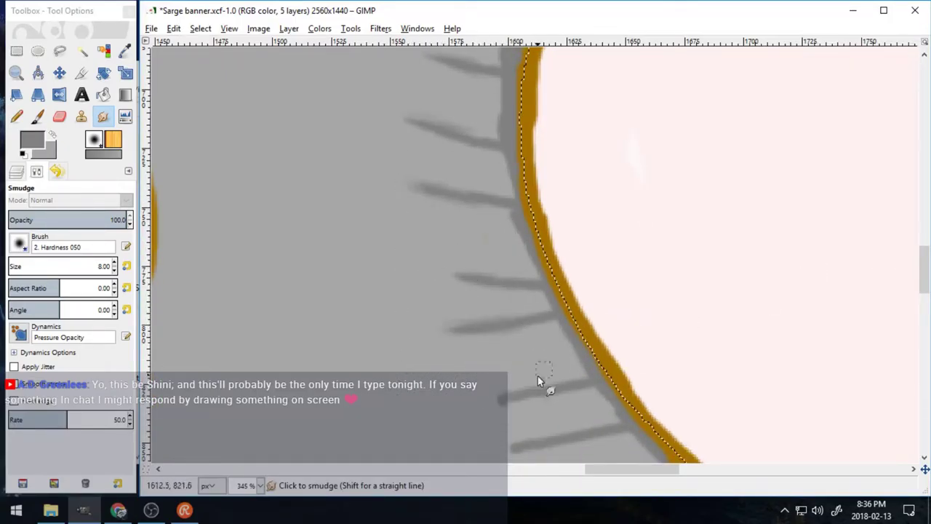
scroll(572, 397, "down", 5)
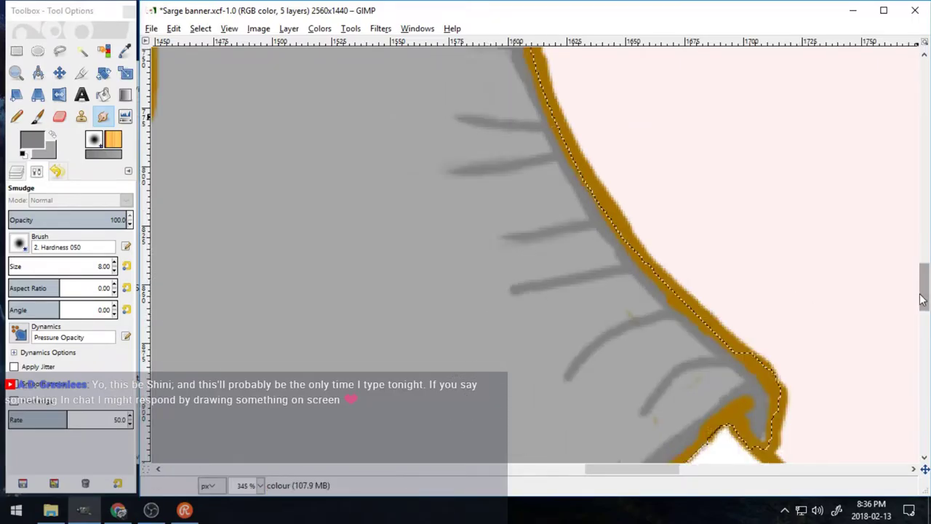
- Trim the excess outline at the patch's lower corner on the lineart layer, and smudge the lowest crease lines on the colour layer
key("ctrl+l")
key("shift+e")
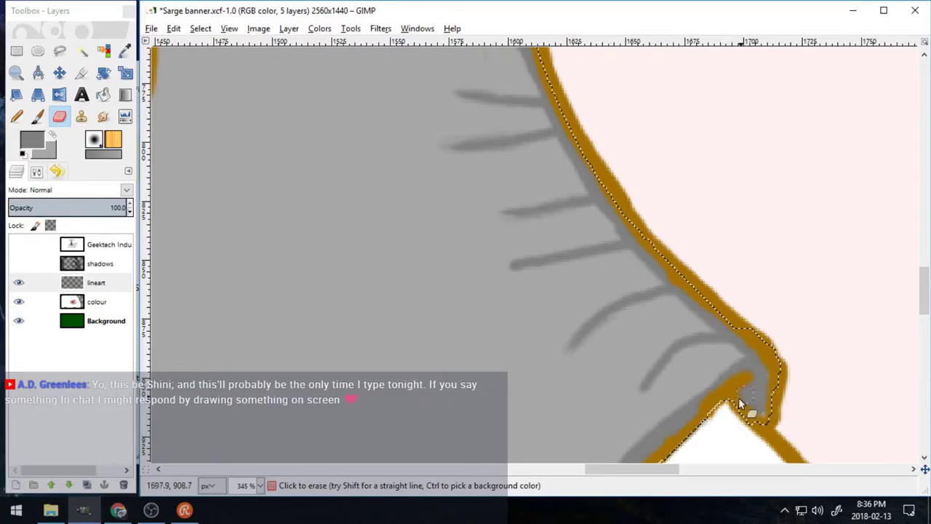
left_click(103, 116)
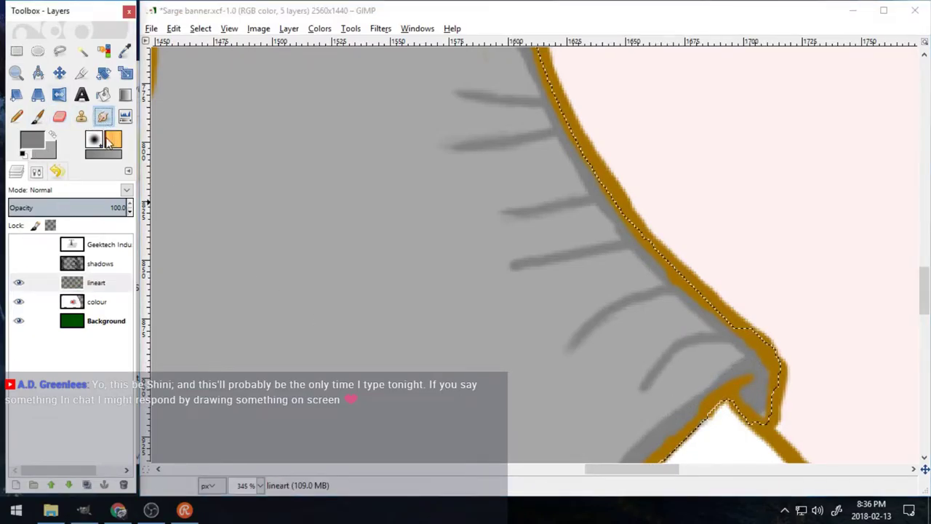
left_click_drag(492, 268, 525, 255)
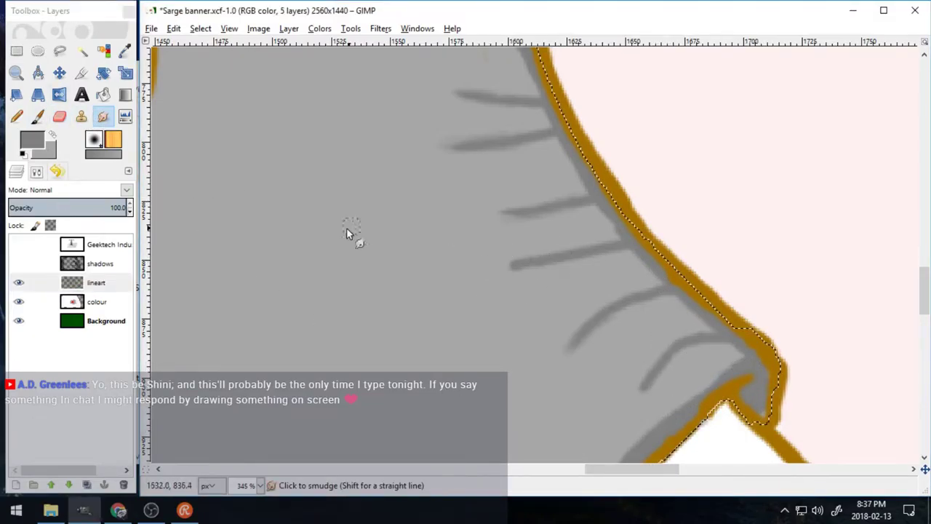
key("Page_Down")
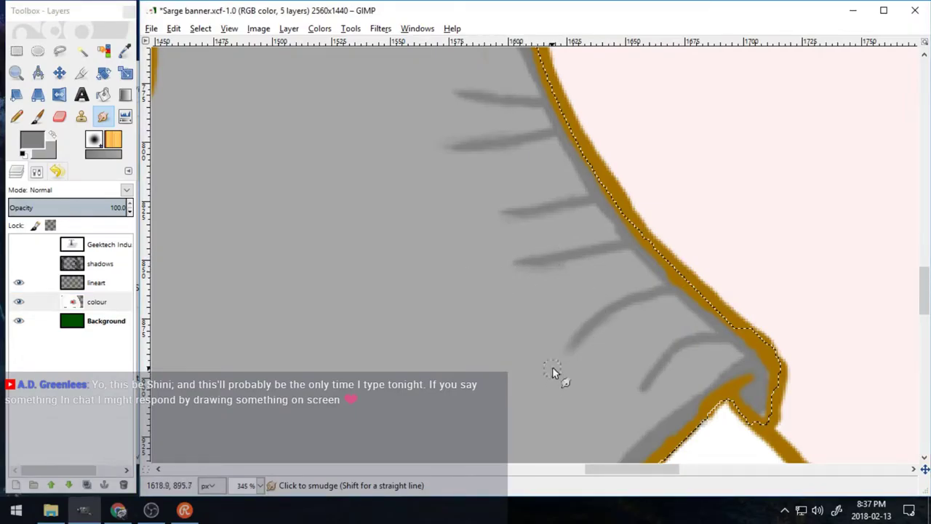
- Thicken the dark grey shading along the whole lower edge of the eye patch, from the creased corner to the opposite corner
key("p")
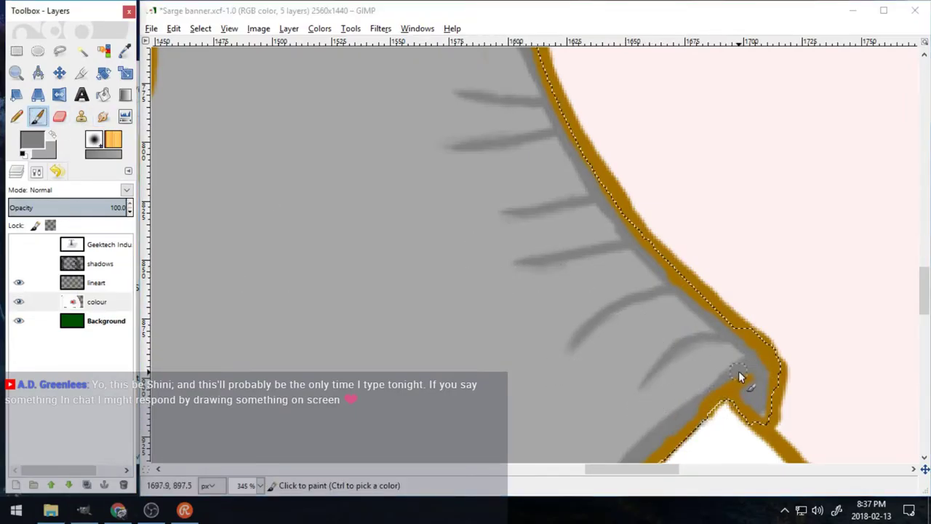
mouse_move(662, 469)
left_mouse_down()
mouse_move(493, 469)
mouse_move(652, 471)
left_mouse_up()
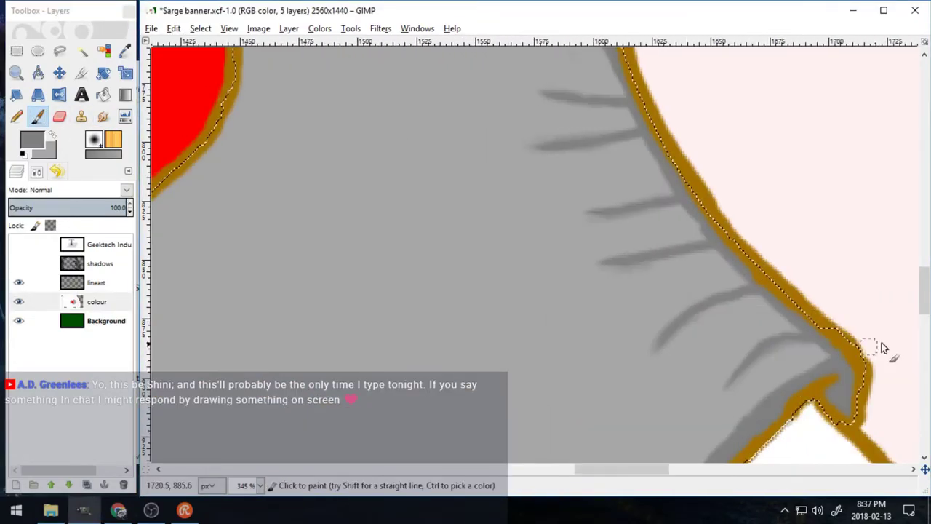
left_click_drag(924, 304, 924, 325)
mouse_move(685, 308)
left_mouse_down()
mouse_move(541, 297)
mouse_move(374, 311)
left_mouse_up()
left_click_drag(626, 471, 575, 471)
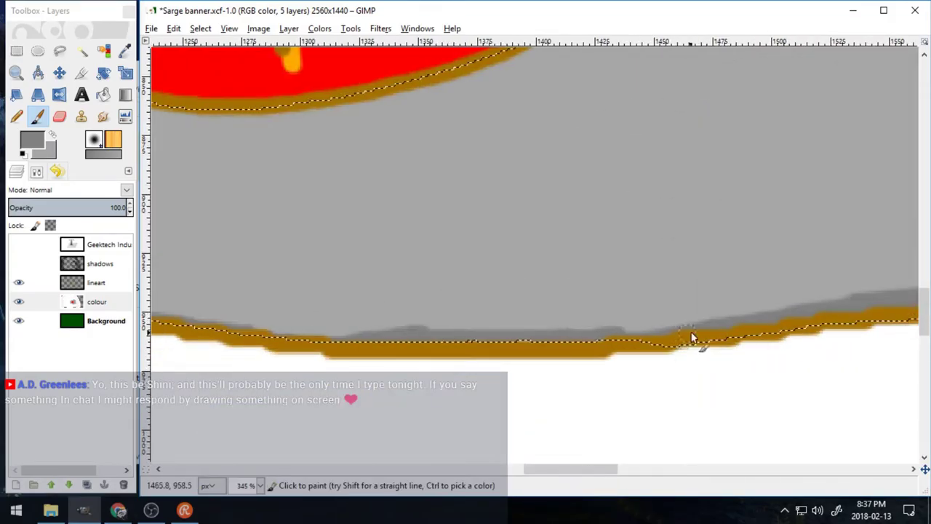
left_click_drag(692, 335, 280, 329)
left_click_drag(578, 472, 504, 472)
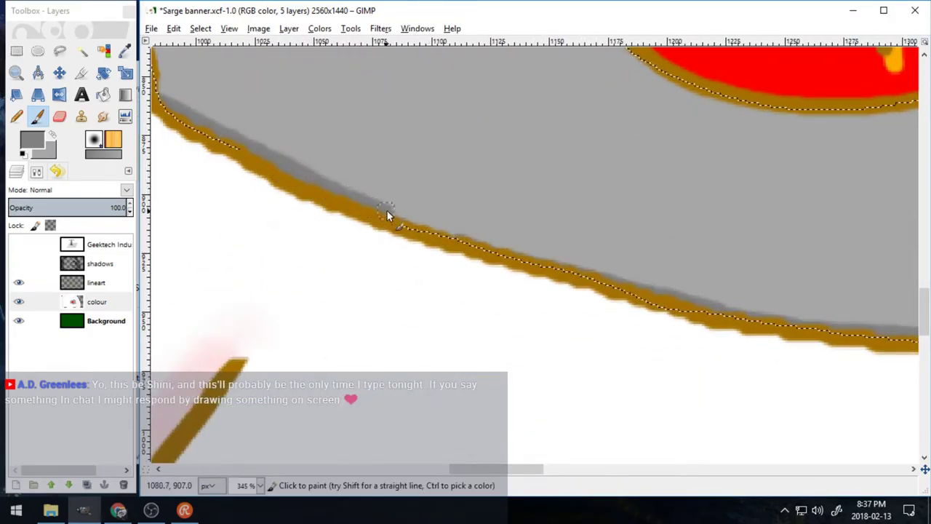
mouse_move(386, 211)
left_mouse_down()
mouse_move(527, 247)
mouse_move(479, 242)
left_mouse_up()
left_click_drag(502, 470, 478, 469)
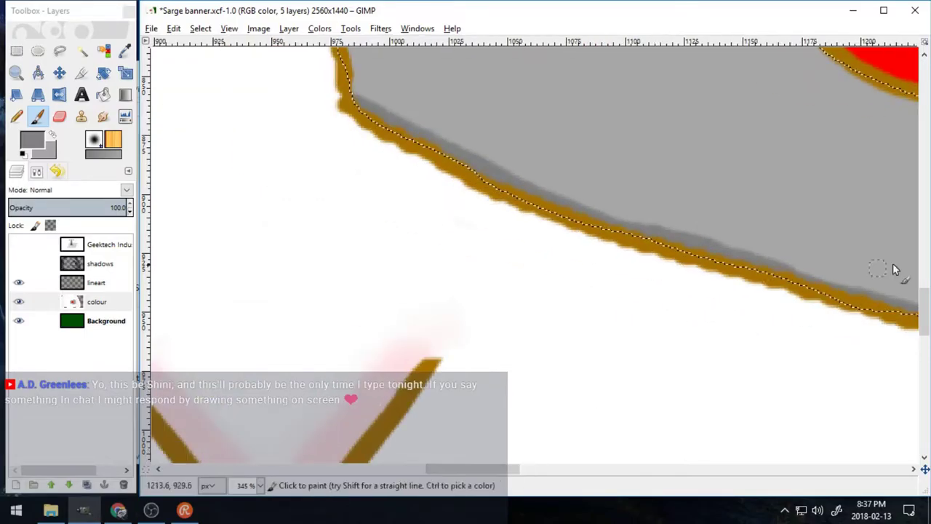
- Thicken the dark grey shading up the patch's straight edge nearest the nose and around its upper corner
left_click_drag(923, 312, 924, 282)
mouse_move(354, 358)
left_mouse_down()
mouse_move(343, 85)
mouse_move(352, 353)
left_mouse_up()
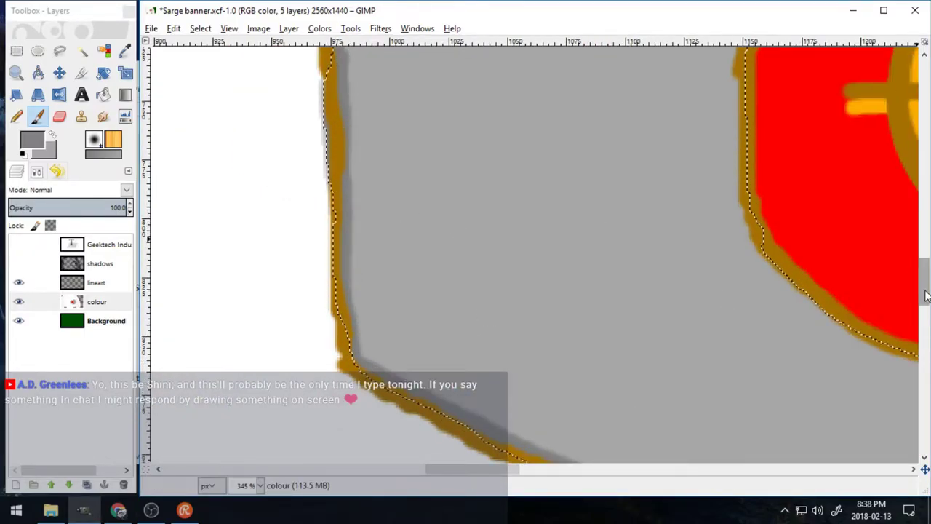
left_click_drag(923, 291, 923, 260)
left_click_drag(348, 343, 346, 76)
left_click_drag(923, 249, 922, 227)
scroll(922, 232, "up", 2)
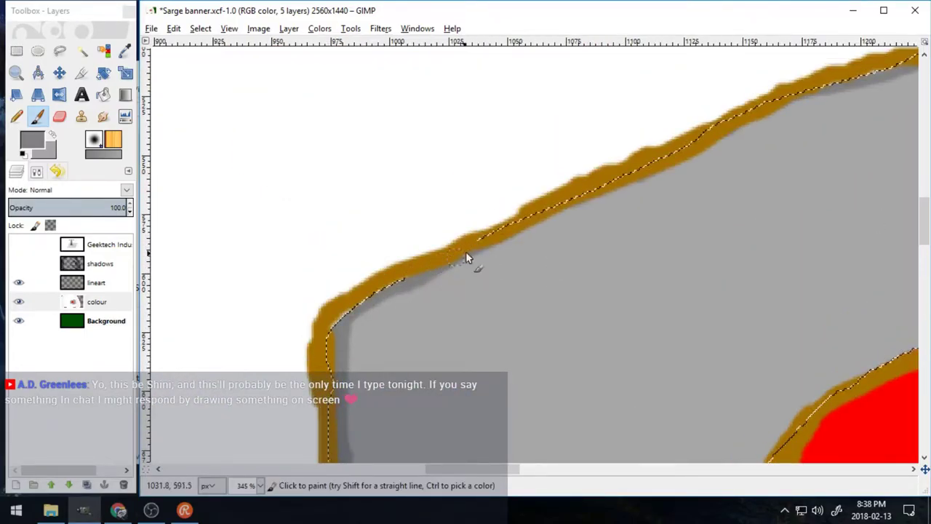
- Erase the stray brown speck above the red eye on the lineart layer
left_click_drag(462, 470, 536, 469)
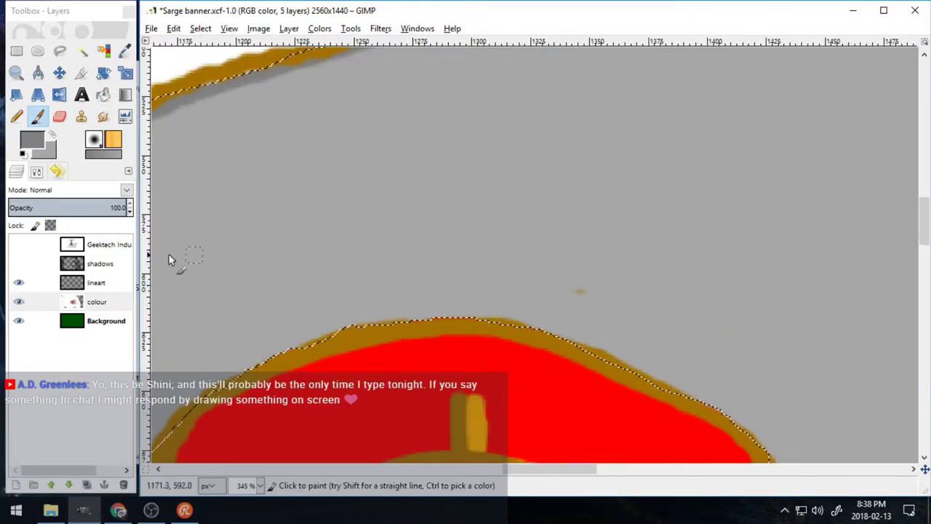
left_click(95, 282)
key("shift+e")
left_click(583, 294)
- Paint thicker dark grey shading along the patch's upper edge to its peak on the colour layer
left_click(82, 302)
key("p")
scroll(326, 264, "up", 6)
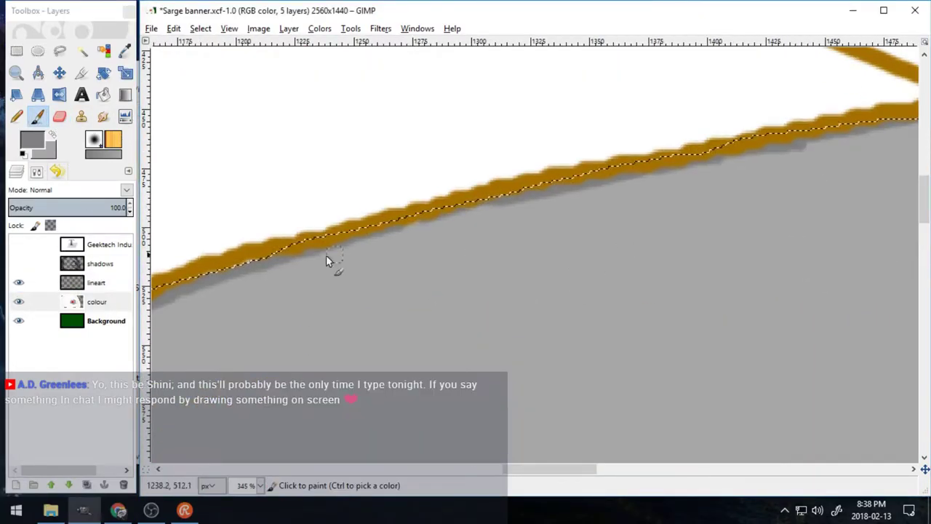
left_click_drag(640, 173, 912, 130)
left_click_drag(538, 469, 576, 469)
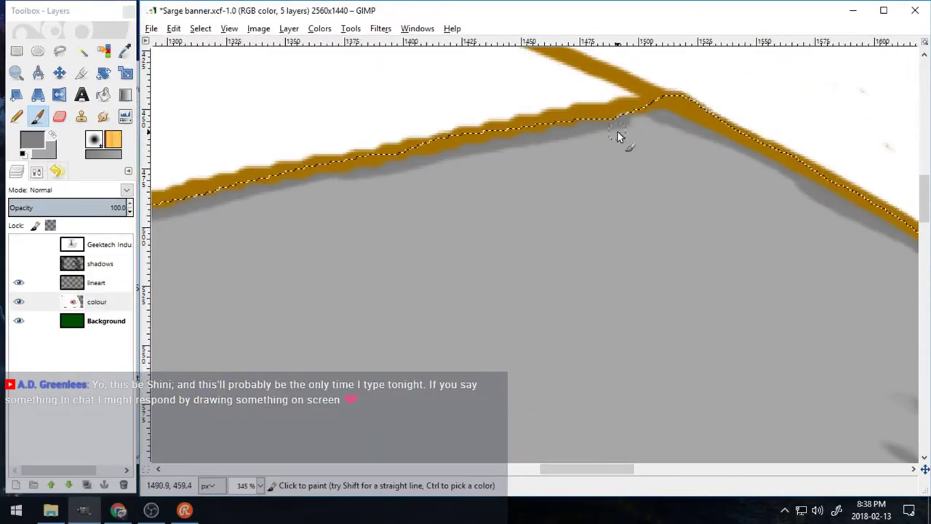
left_click_drag(617, 131, 650, 119)
- Paint a dark grey shadow around the red eye's outer rim, along the side facing the creases and down underneath
left_click_drag(923, 208, 912, 296)
scroll(913, 301, "up", 4)
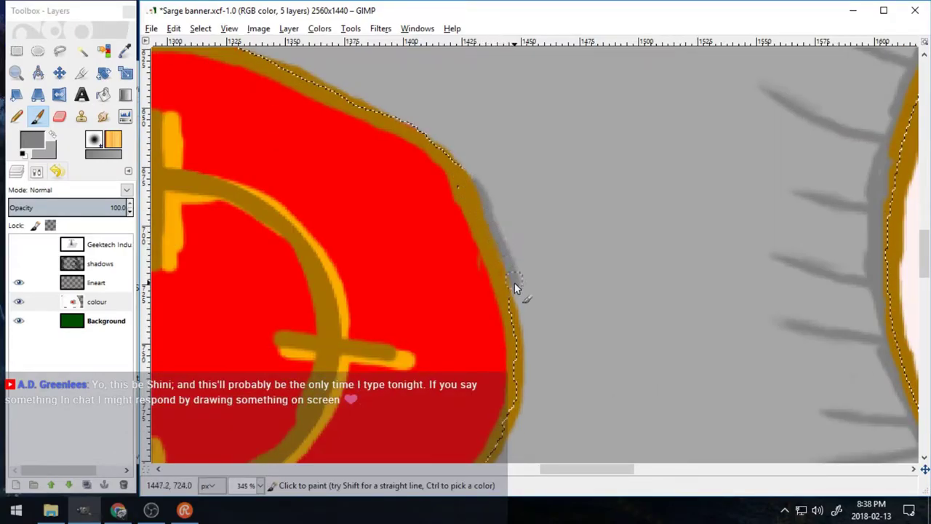
left_click_drag(527, 389, 504, 455)
left_click_drag(925, 256, 925, 278)
left_click_drag(601, 471, 571, 478)
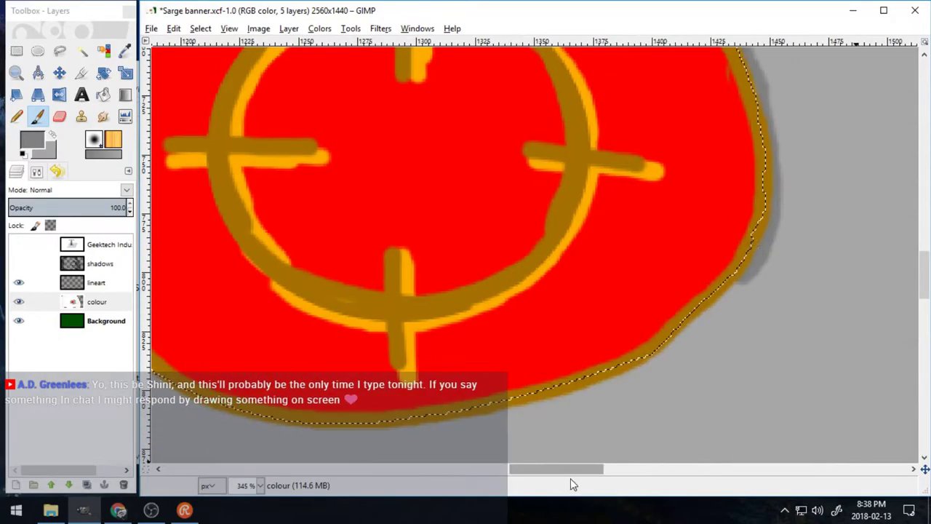
left_click_drag(760, 251, 702, 314)
left_click_drag(643, 372, 456, 422)
- Continue the dark grey shadow under the red eye's outer rim and around its lower curve on the nose side
scroll(691, 430, "left", 3)
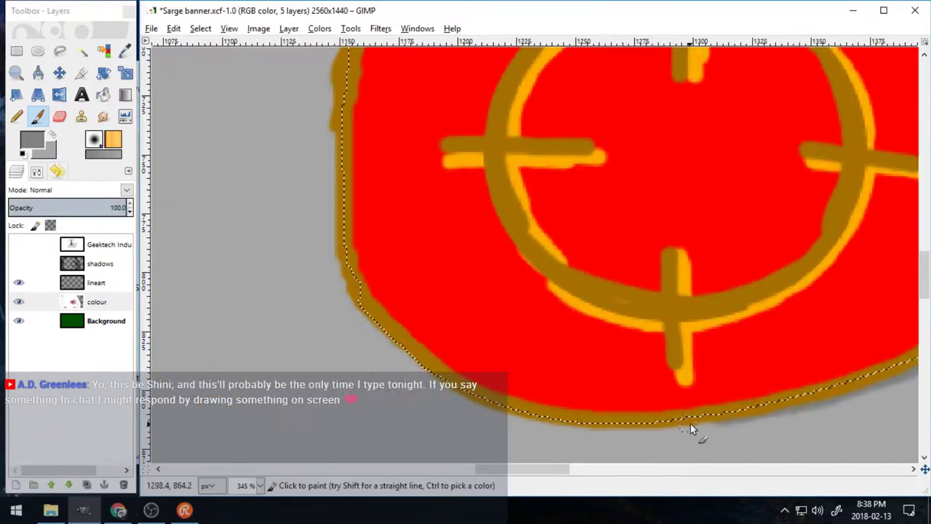
left_click_drag(334, 218, 338, 250)
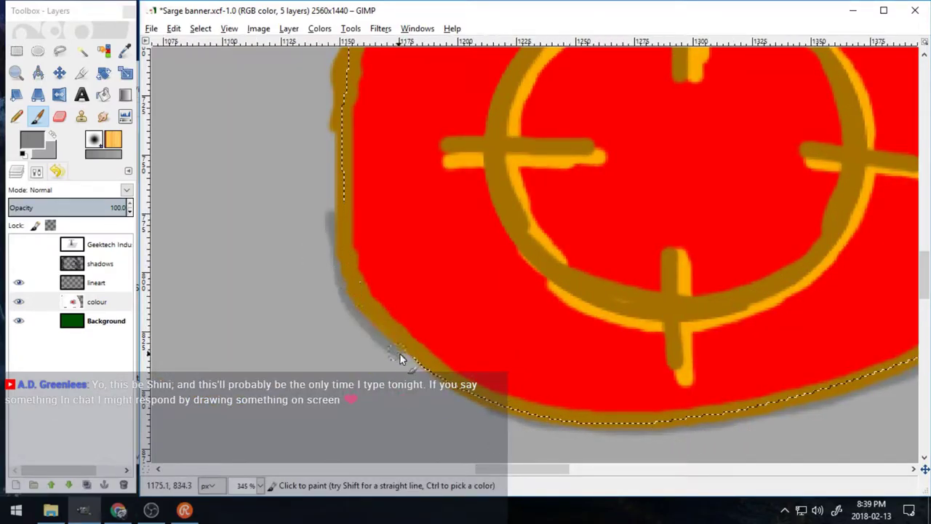
left_click_drag(399, 358, 567, 431)
key("ctrl+z")
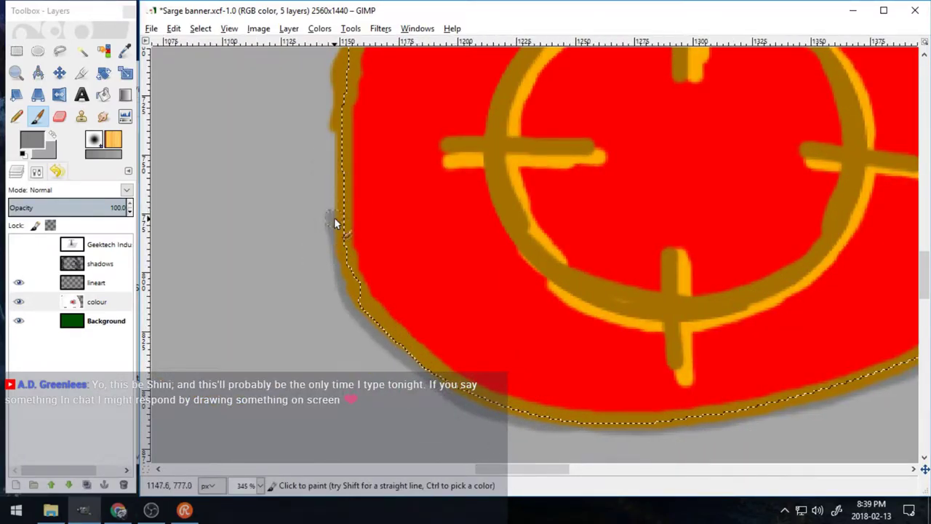
- Paint the dark grey shadow up the red eye's nose-side rim and over its upper edge to the side facing the creases
left_click_drag(329, 143, 334, 86)
left_click_drag(924, 274, 925, 248)
mouse_move(336, 289)
left_mouse_down()
mouse_move(347, 253)
mouse_move(431, 143)
left_mouse_up()
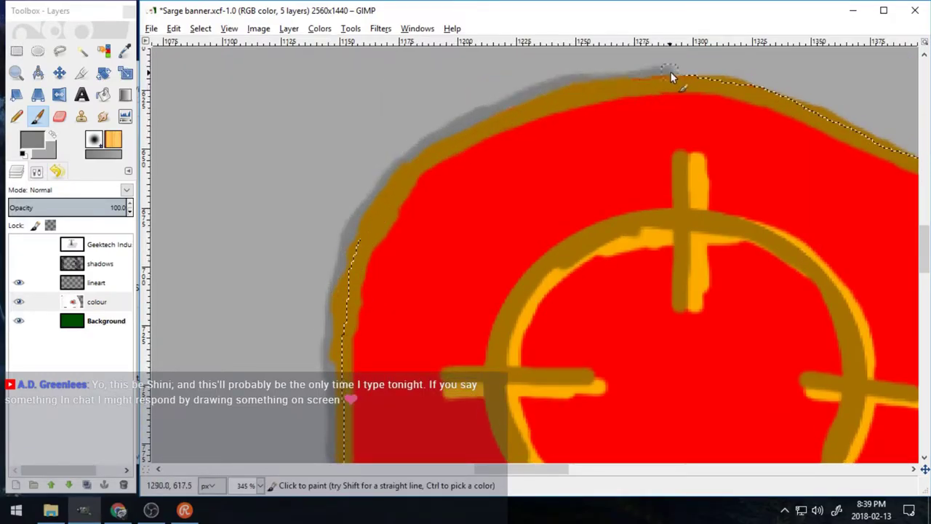
left_click_drag(855, 125, 913, 156)
scroll(566, 332, "right", 5)
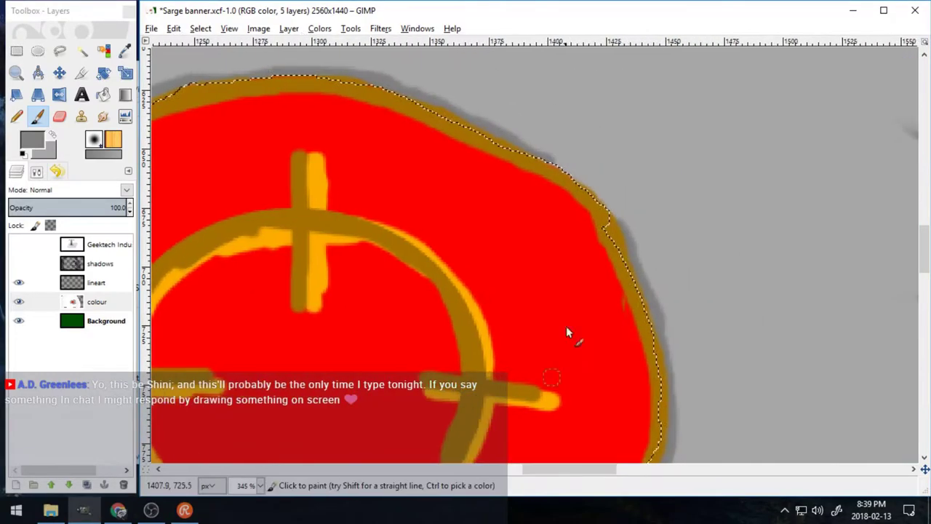
- Paint a dark grey dot on the patch, centred just above the red eye
mouse_move(924, 244)
left_mouse_down()
mouse_move(924, 217)
mouse_move(924, 233)
left_mouse_up()
left_click_drag(553, 469, 523, 469)
left_click(564, 121)
- Try painting four more dark grey dots in a row following the eye's upper rim towards the creases
right_click(654, 137)
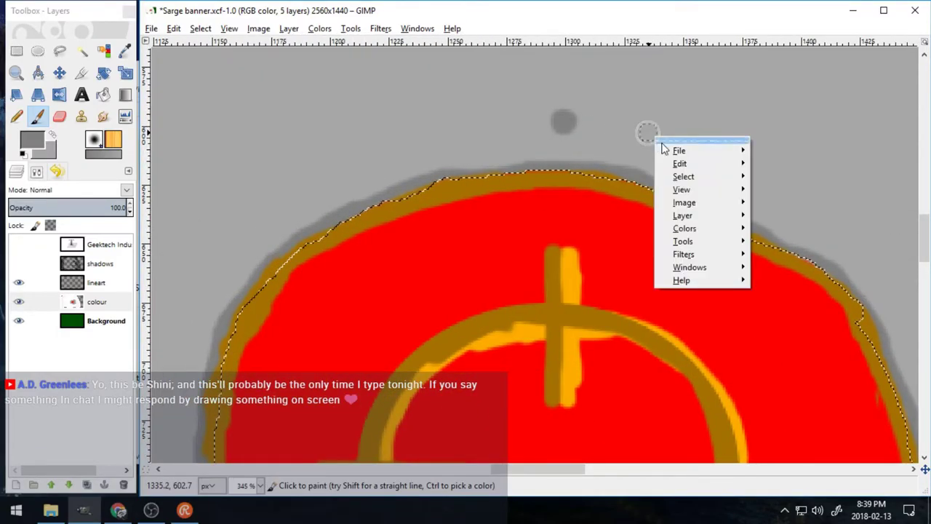
left_click(646, 140)
left_click(647, 136)
right_click(646, 137)
left_click(608, 155)
right_click(650, 139)
left_click(647, 138)
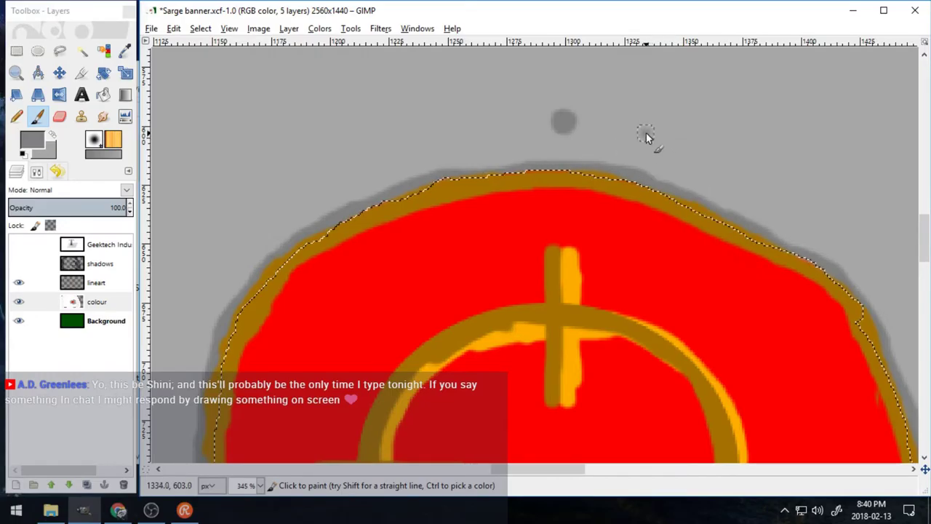
left_click(710, 161)
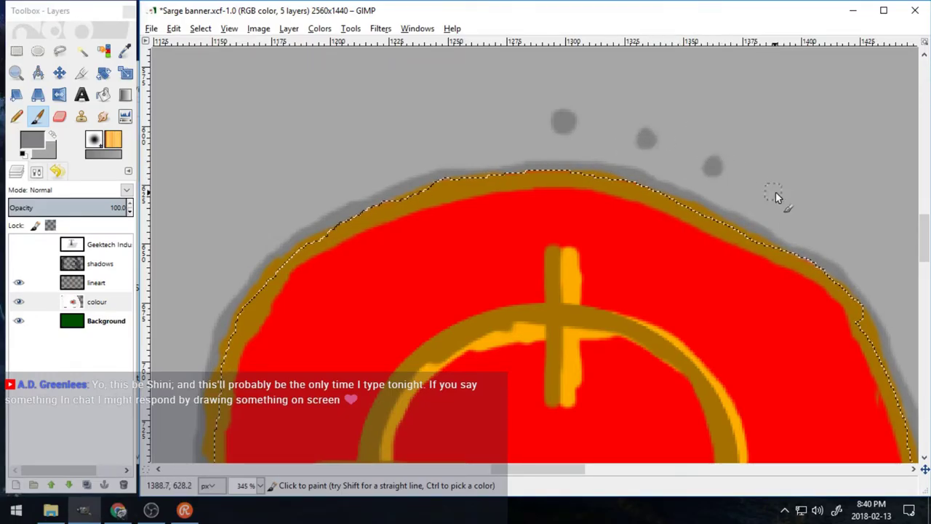
right_click(783, 202)
left_click(784, 206)
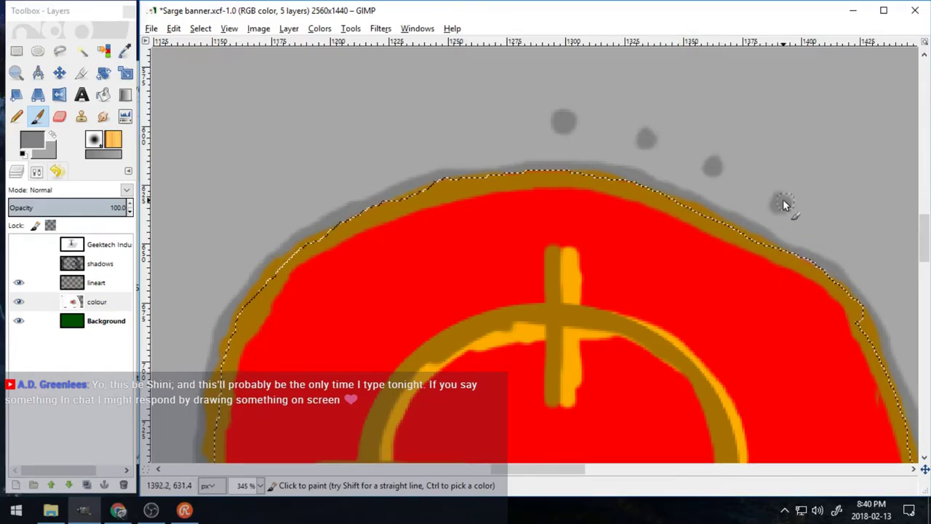
left_click(838, 234)
left_click_drag(568, 470, 606, 470)
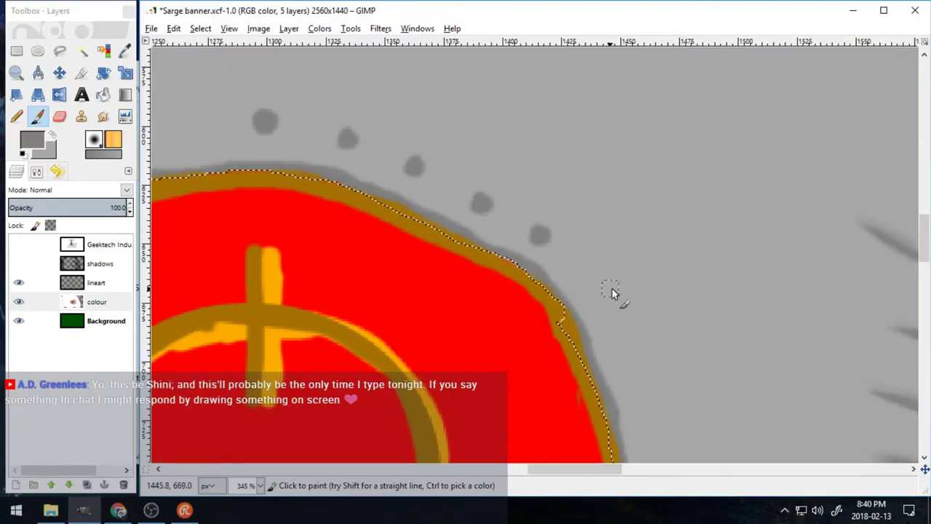
key("ctrl+z")
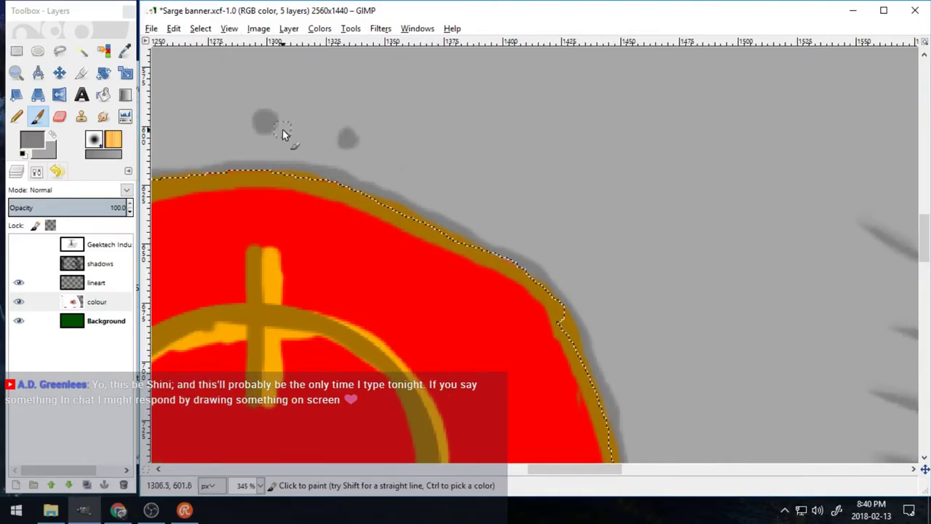
key("ctrl+z")
key("ctrl+z")
- Try a size 8 dark grey dot on the patch, centred just below the red eye
left_click_drag(592, 469, 557, 469)
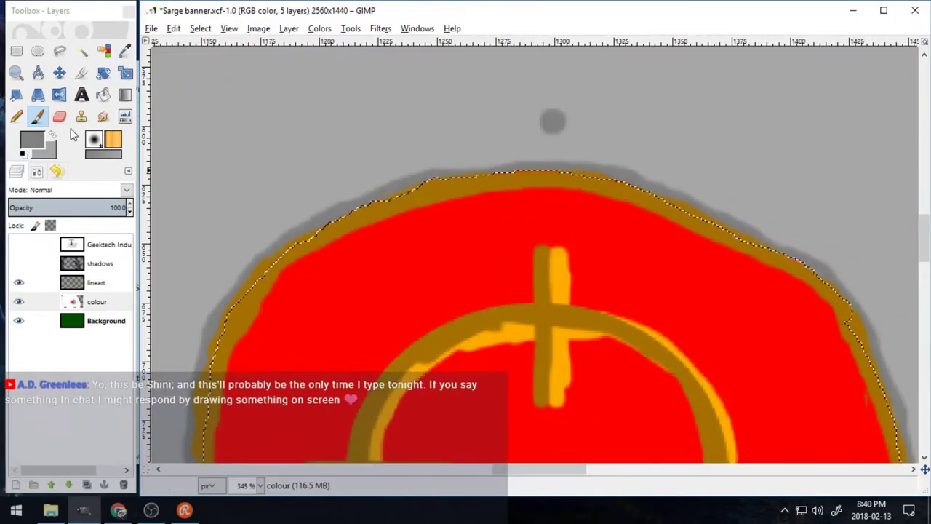
left_click(16, 72)
left_click(295, 240, "ctrl")
left_click(295, 240, "ctrl")
scroll(926, 238, "down", 3)
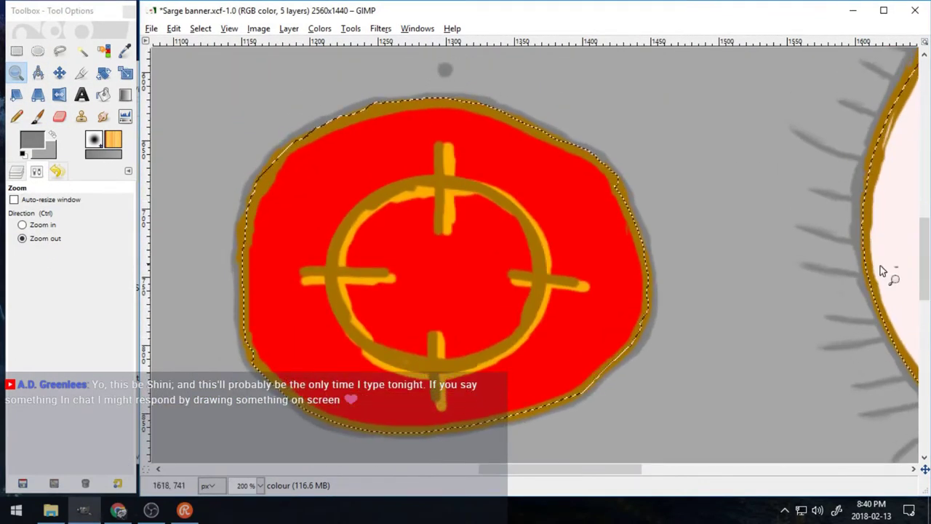
key("p")
left_click(19, 244)
left_click(37, 282)
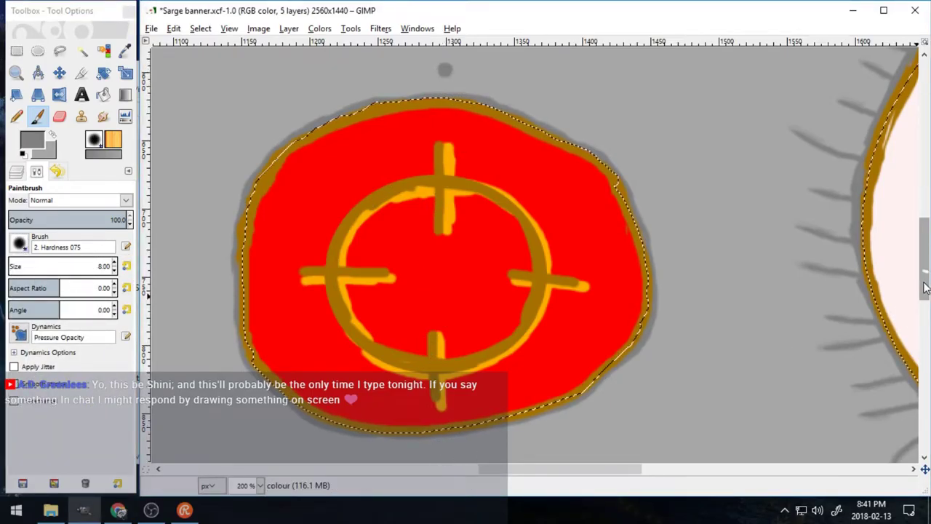
scroll(562, 173, "down", 3)
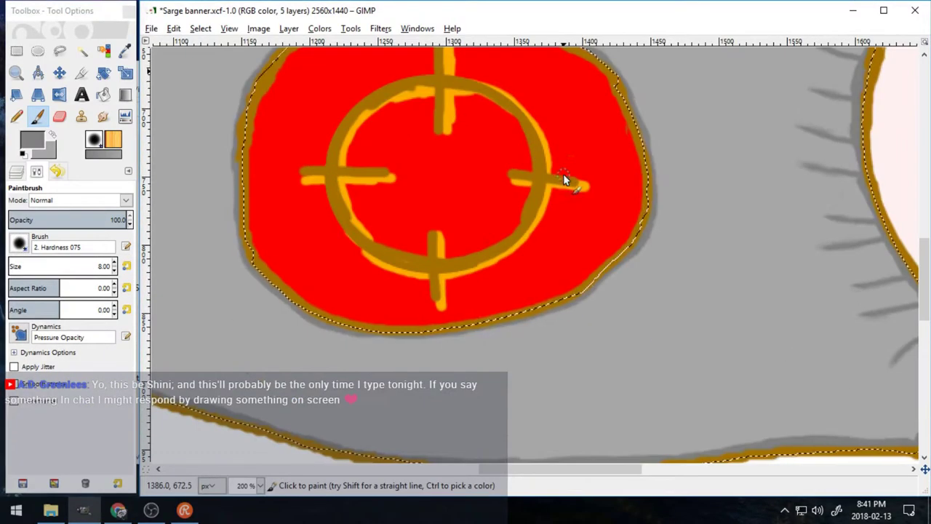
right_click(434, 366)
left_click(434, 365)
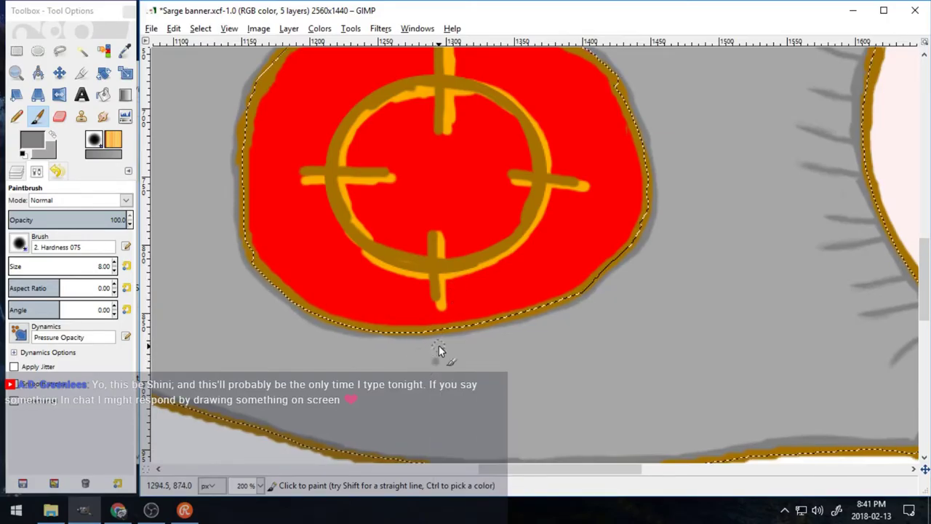
- Set the paintbrush size to 10 and paint a dark grey dot centred just below the red eye
double_click(114, 262)
left_click(434, 362)
right_click(437, 368)
key("Escape")
left_click(16, 73)
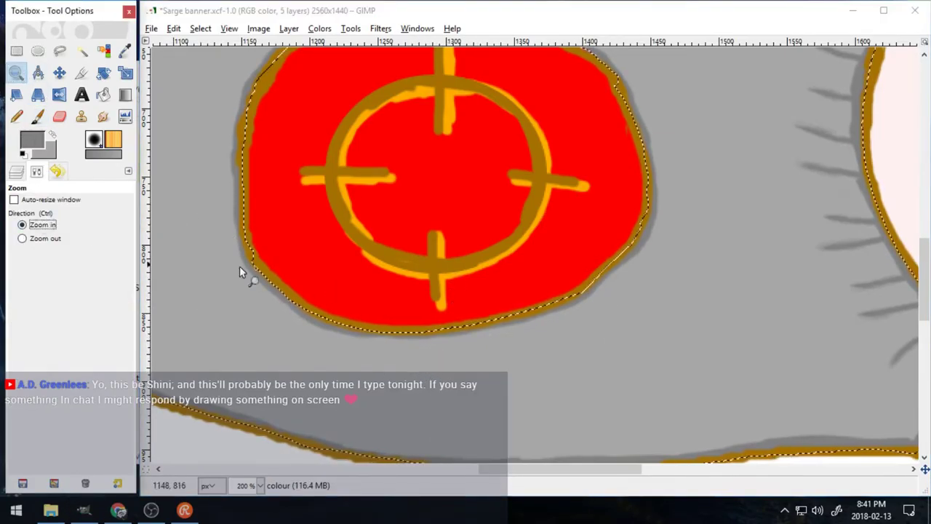
left_click_drag(408, 280, 482, 414)
left_click(38, 116)
right_click(513, 332)
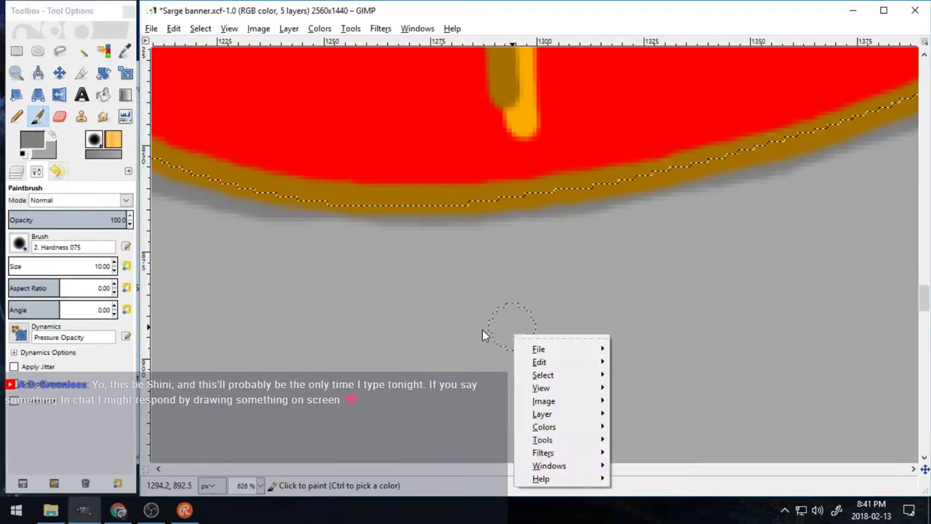
left_click(509, 329)
mouse_move(924, 299)
left_mouse_down()
mouse_move(923, 220)
mouse_move(909, 316)
mouse_move(913, 269)
left_mouse_up()
key("ctrl+z")
left_click(508, 341)
- Paint a dark grey dot on either side of the red eye, roughly level with the crosshair's horizontal marks
mouse_move(547, 473)
left_mouse_down()
mouse_move(583, 469)
mouse_move(521, 435)
left_mouse_up()
left_click(782, 320)
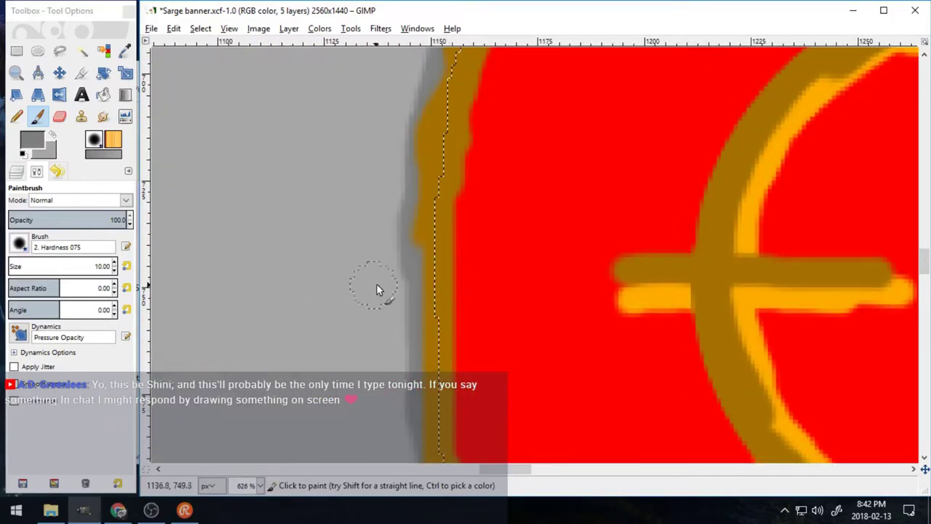
right_click(314, 287)
left_click(314, 281)
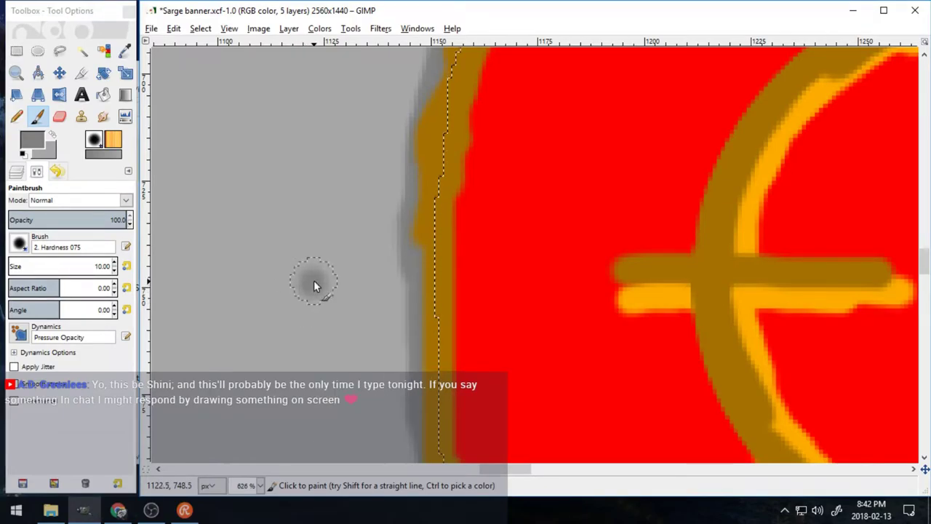
right_click(305, 284)
left_click(306, 280)
- Paint a dark grey dot diagonally above the red eye on the side nearest the nose
mouse_move(925, 266)
left_mouse_down()
mouse_move(924, 239)
mouse_move(924, 256)
left_mouse_up()
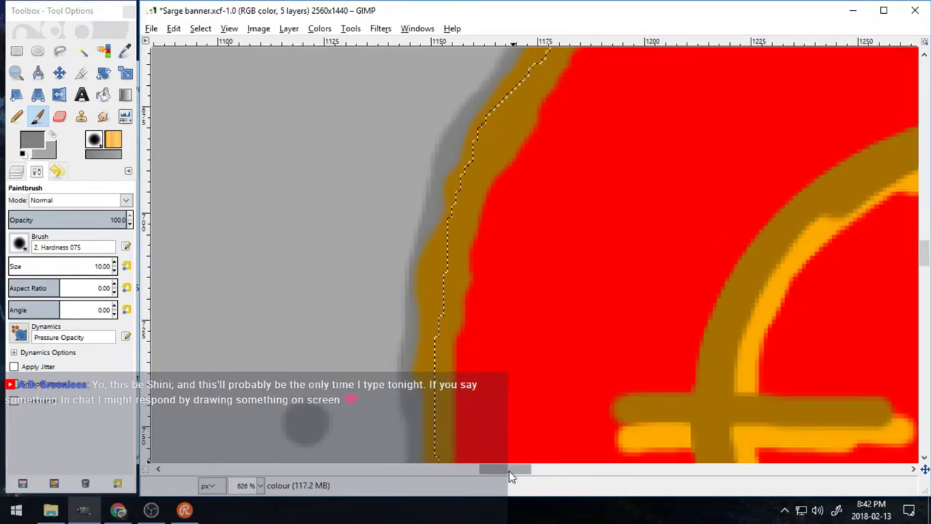
left_click_drag(511, 471, 523, 471)
left_click_drag(924, 251, 923, 245)
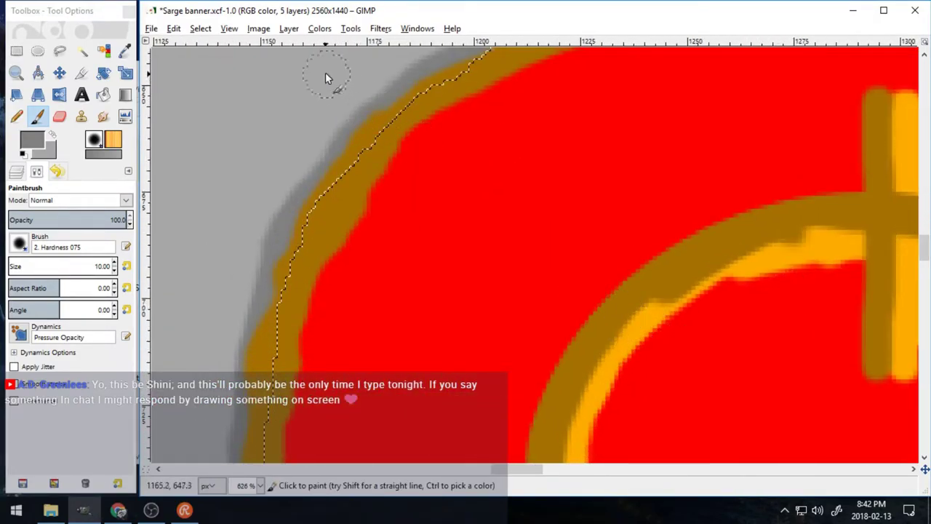
scroll(662, 296, "up", 3)
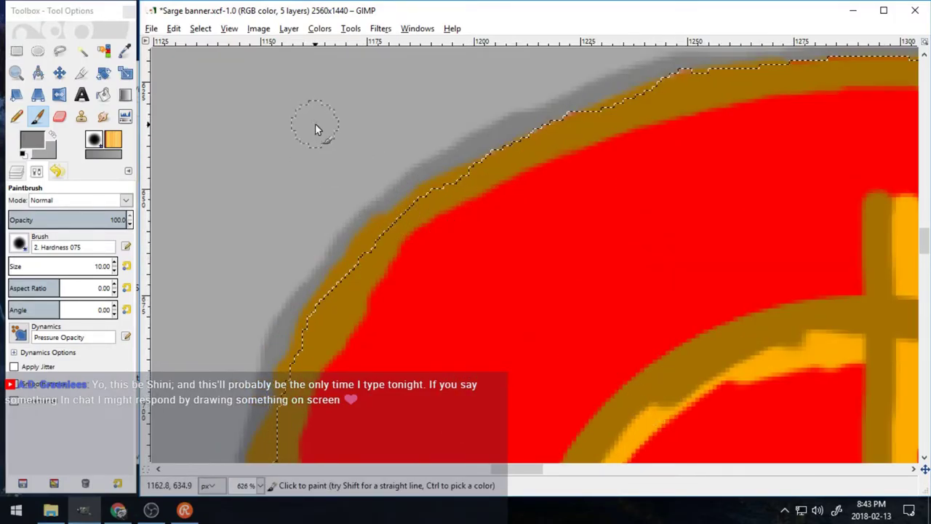
left_click(309, 118)
- Paint a dark grey dot diagonally above the red eye on the side facing the creases
left_click_drag(538, 471, 580, 471)
left_click_drag(923, 248, 923, 254)
scroll(924, 258, "up", 3)
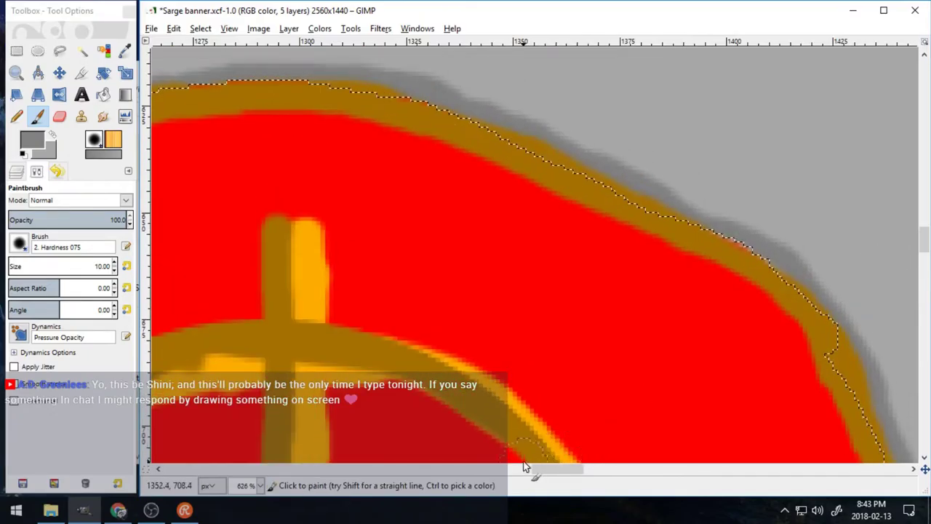
right_click(772, 138)
key("Escape")
left_click(769, 145)
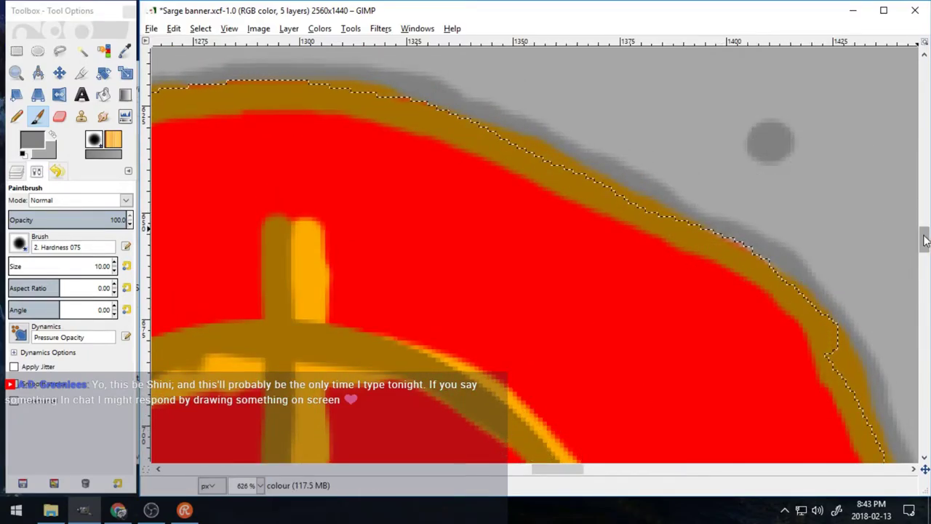
- Paint a dark grey dot diagonally below the red eye on the side facing the creases
scroll(705, 203, "down", 3)
scroll(640, 267, "up", 1)
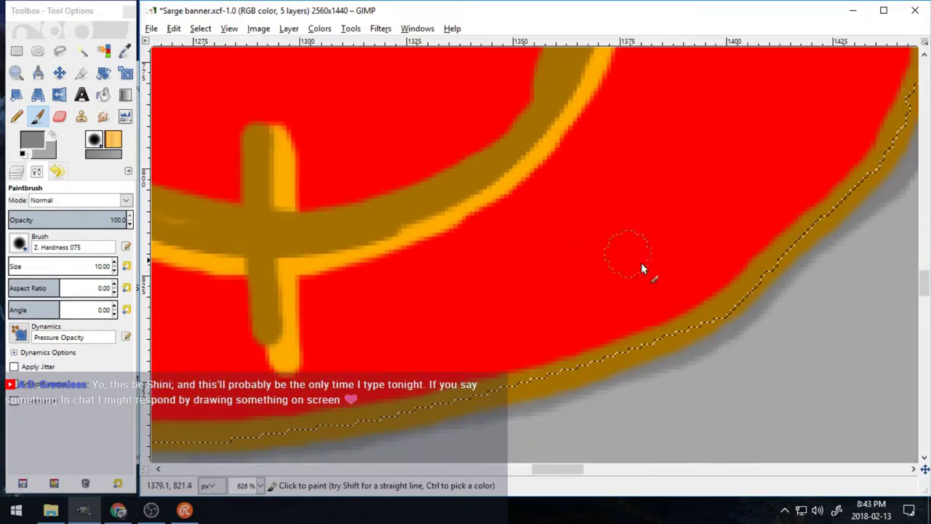
right_click(817, 379)
left_click(752, 386)
key("ctrl+z")
left_click(822, 379)
- Paint a dark grey dot diagonally below the red eye on the side nearest the nose
left_click_drag(571, 468, 530, 468)
left_click_drag(921, 282, 921, 285)
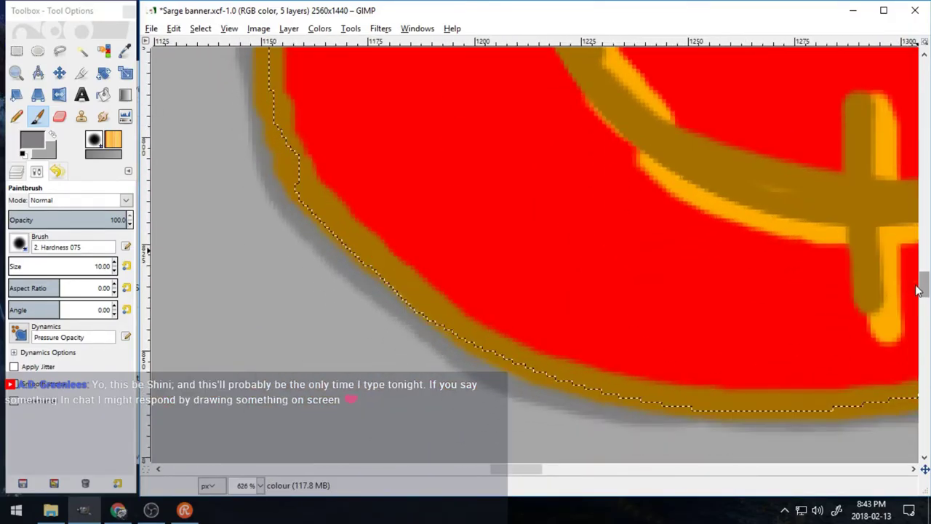
right_click(328, 397)
left_click(313, 366)
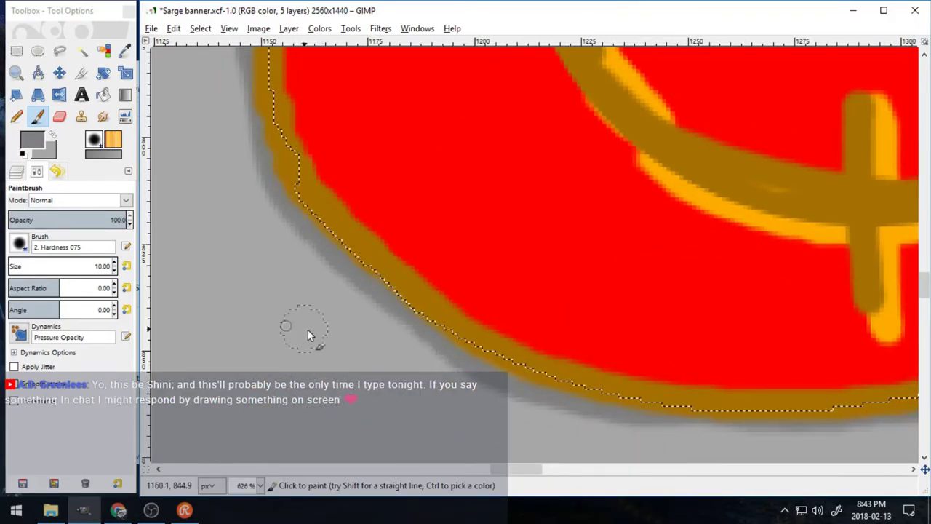
right_click(319, 390)
left_click(298, 368)
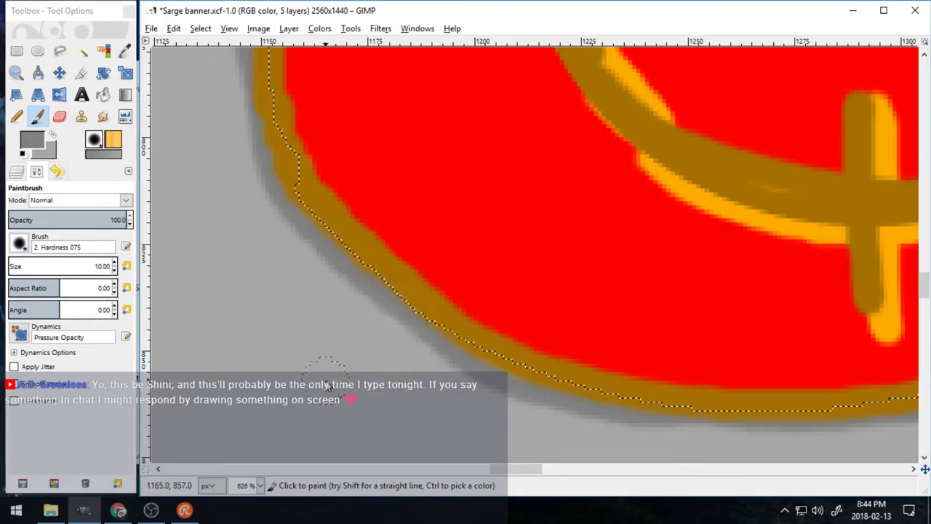
right_click(314, 389)
left_click(286, 363)
left_click(316, 373)
- Examine the ring of dots around the red eye and how the patch looks within the whole banner
scroll(617, 294, "up", 4)
scroll(616, 291, "up", 2)
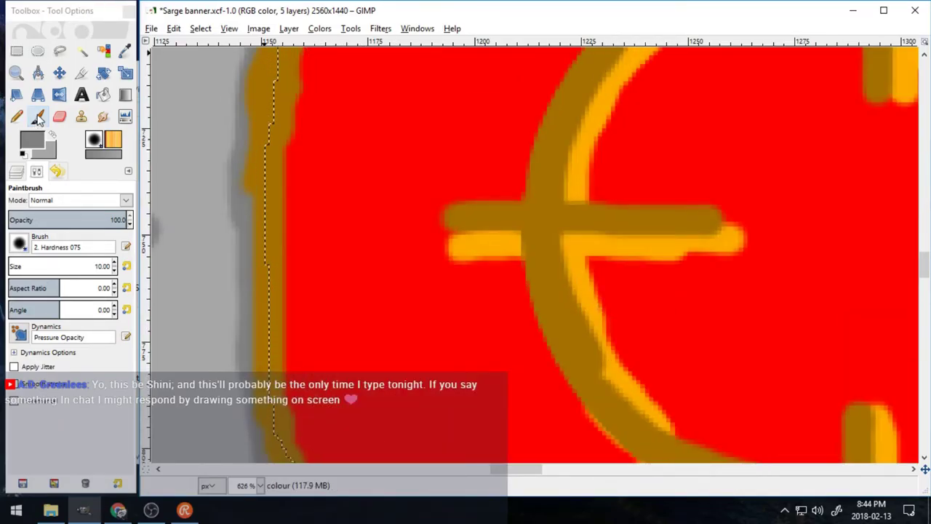
left_click(16, 73)
left_click(45, 240)
left_click(519, 287)
left_click(519, 288)
left_click(520, 288)
left_click(520, 289)
left_click(644, 324)
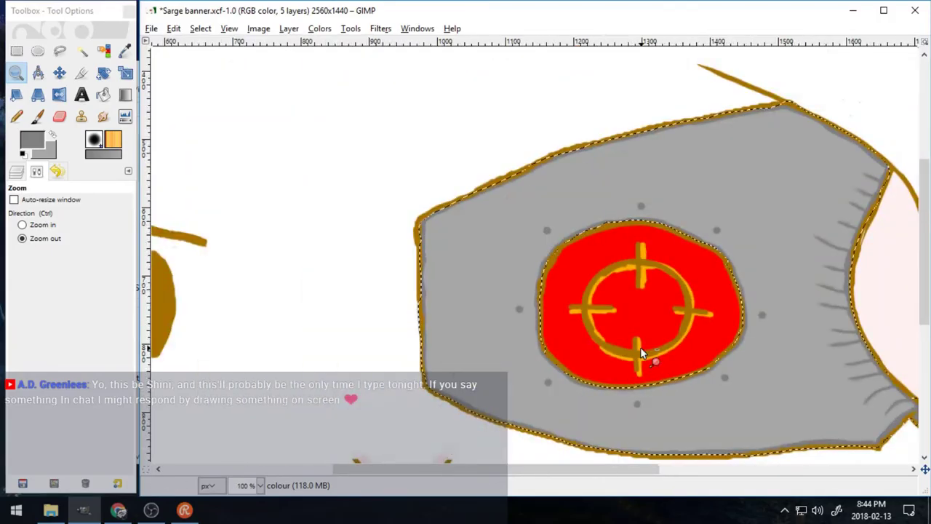
left_click(669, 345)
left_click(827, 390)
left_click(531, 246)
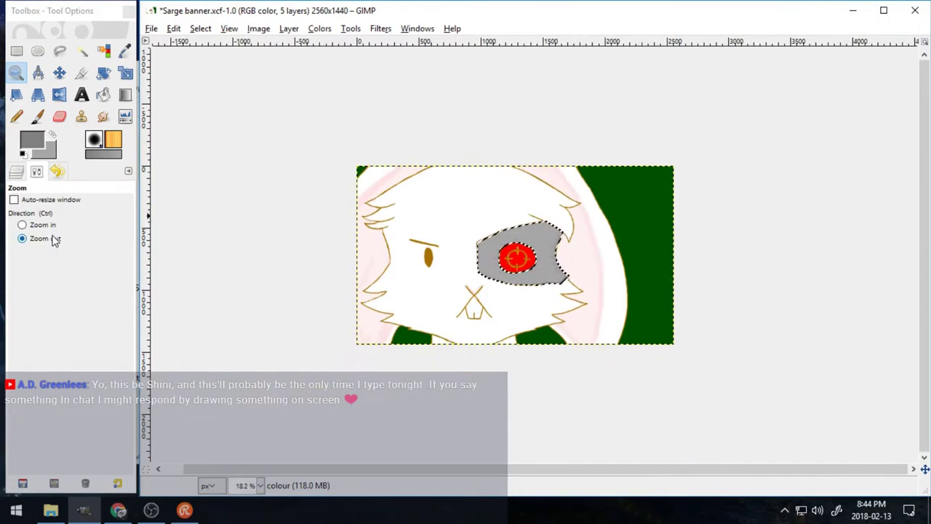
- Paint a dark grey dot inside the eye patch's upper corner nearest the nose, using the size 10 Paintbrush
left_click(22, 224)
left_click_drag(446, 233, 499, 270)
left_click_drag(499, 88, 660, 284)
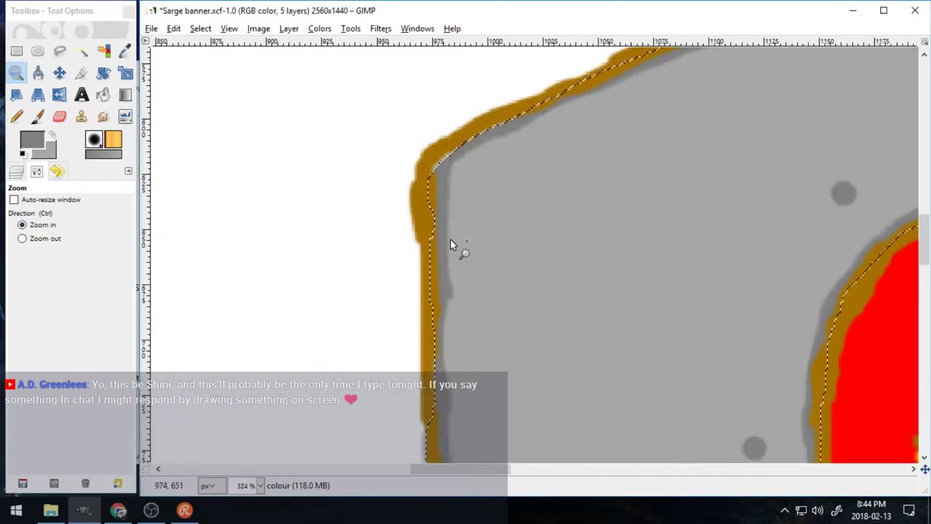
key("p")
right_click(506, 195)
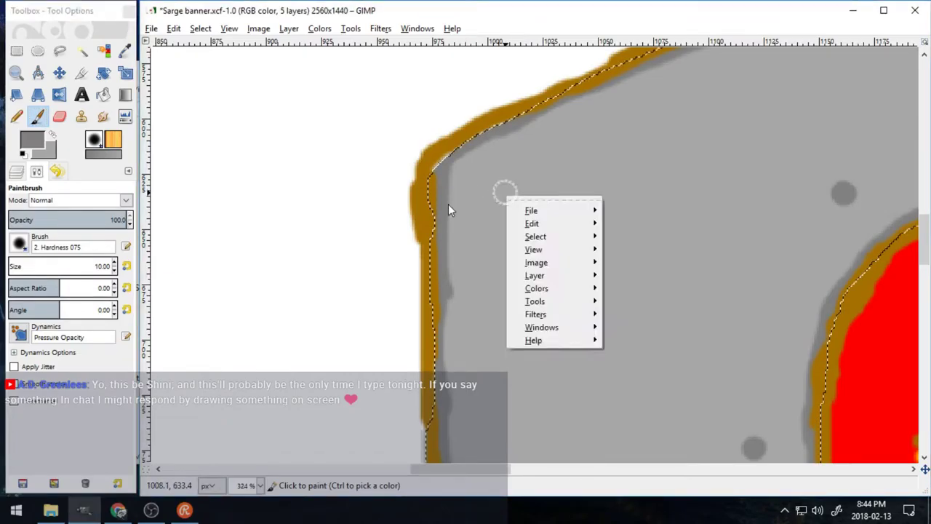
left_click(505, 196)
- Paint dark grey dots inside the patch's lower corner nearest the nose and its lower corner beside the creases
left_click_drag(924, 241, 914, 291)
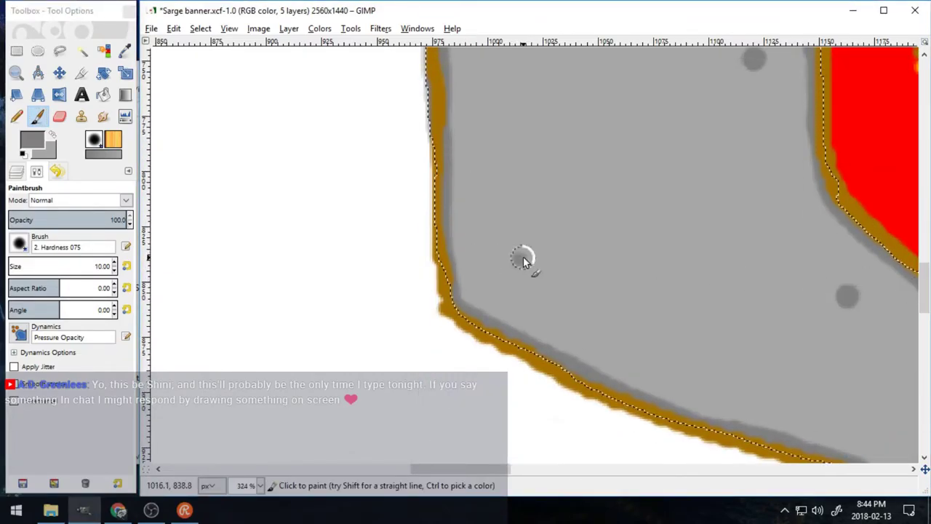
right_click(523, 263)
left_click(525, 209)
left_click_drag(513, 469, 649, 500)
mouse_move(924, 307)
left_mouse_down()
mouse_move(921, 324)
mouse_move(923, 201)
left_mouse_up()
left_click(640, 297)
mouse_move(623, 468)
left_mouse_down()
mouse_move(507, 477)
mouse_move(600, 469)
left_mouse_up()
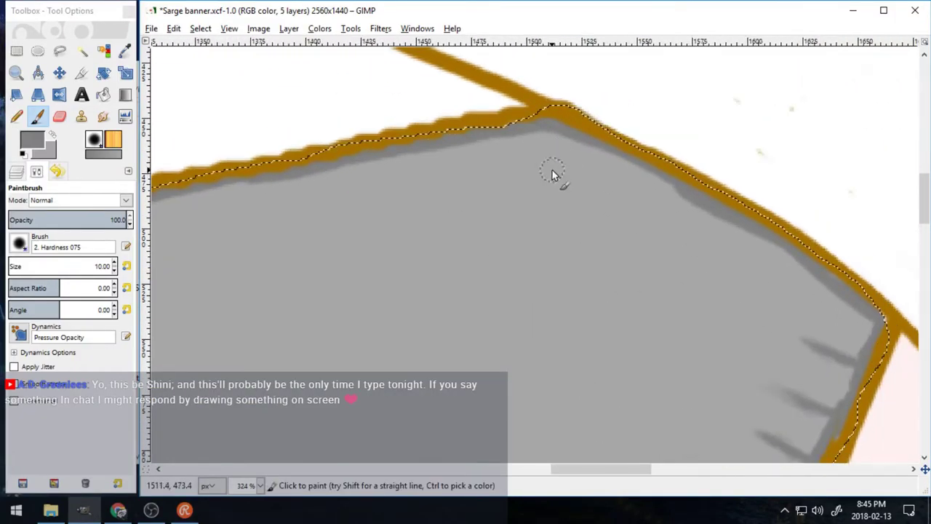
right_click(528, 173)
left_click(516, 170)
left_click(539, 172)
left_click(494, 183)
key("ctrl+z")
key("ctrl+z")
key("ctrl+z")
- Paint a dark grey dot below the patch's upper peak and cover the shading along the upper outer edge with light grey
left_click(545, 182)
left_click(545, 185)
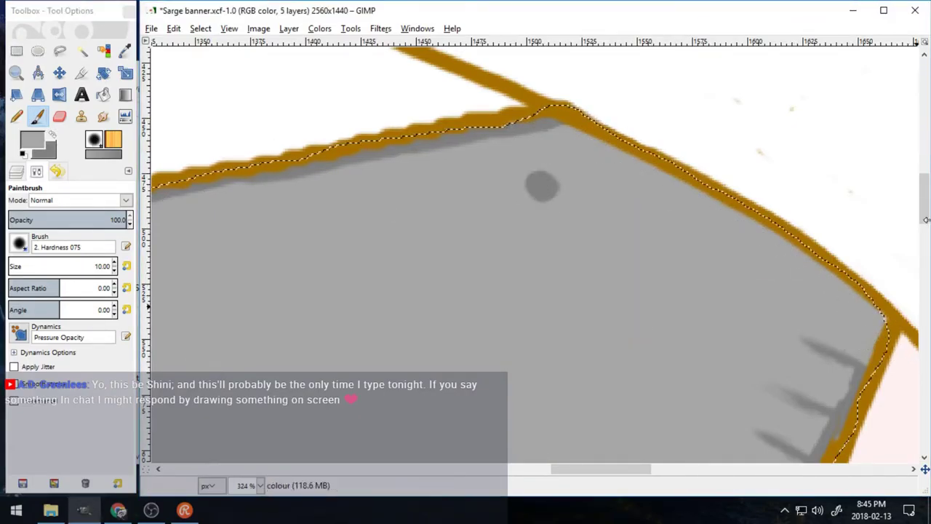
- Cover the dark shading on the upper part of the creased edge with light grey and shorten the longest crease
scroll(848, 197, "down", 3)
left_click_drag(799, 272, 785, 262)
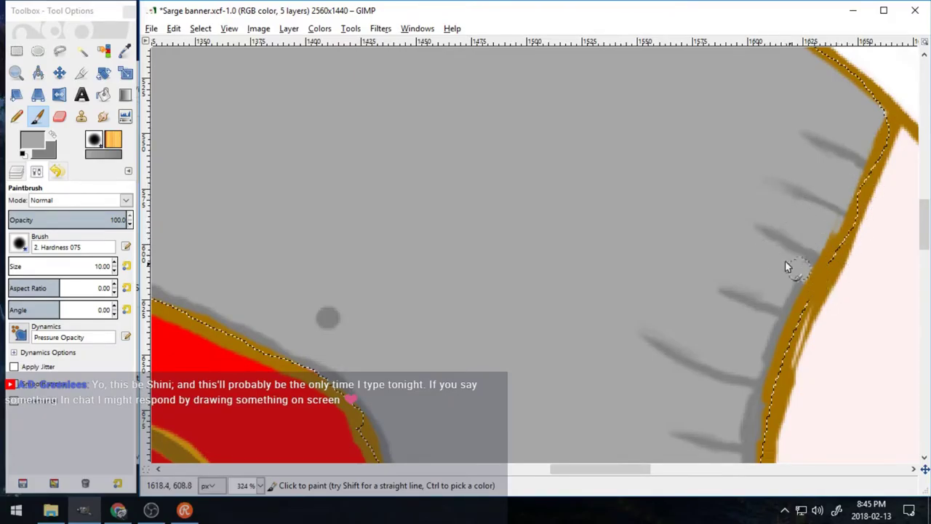
mouse_move(656, 336)
left_mouse_down()
mouse_move(646, 380)
mouse_move(684, 351)
left_mouse_up()
left_click_drag(761, 360, 767, 326)
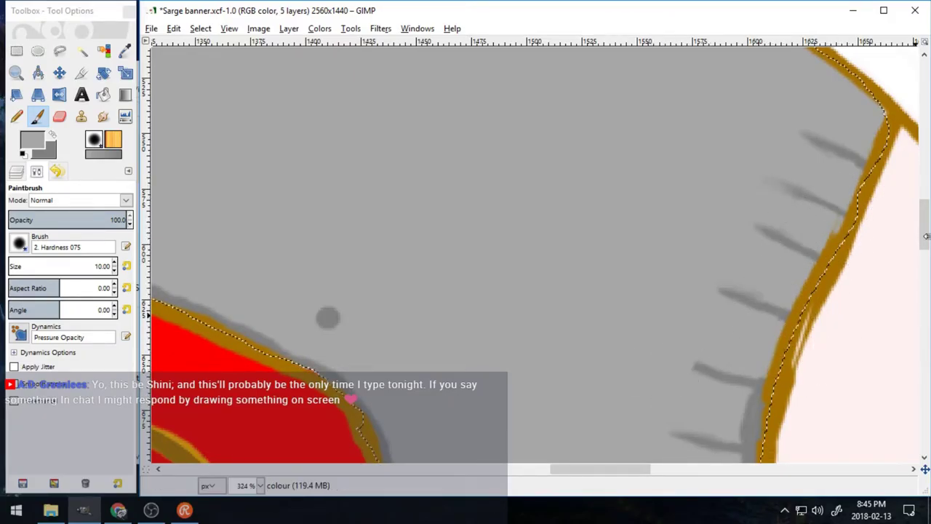
- Cover the remaining dark shading along the middle and lower parts of the creased edge with light grey
scroll(767, 331, "down", 3)
mouse_move(719, 192)
left_mouse_down()
mouse_move(783, 211)
mouse_move(734, 237)
mouse_move(784, 266)
mouse_move(705, 294)
left_mouse_up()
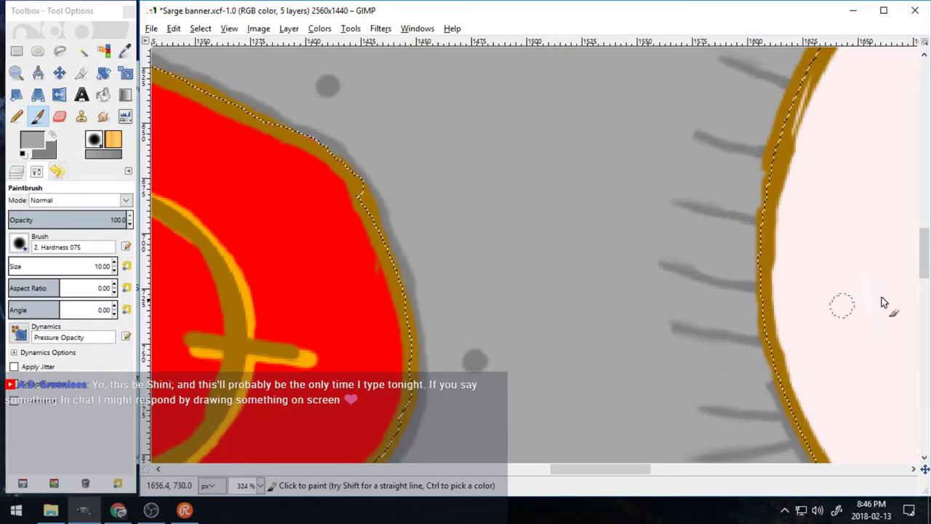
scroll(839, 303, "down", 3)
mouse_move(769, 222)
left_mouse_down()
mouse_move(785, 276)
mouse_move(794, 252)
mouse_move(866, 297)
mouse_move(707, 291)
mouse_move(816, 346)
mouse_move(883, 297)
mouse_move(855, 327)
left_mouse_up()
left_click_drag(924, 278, 924, 294)
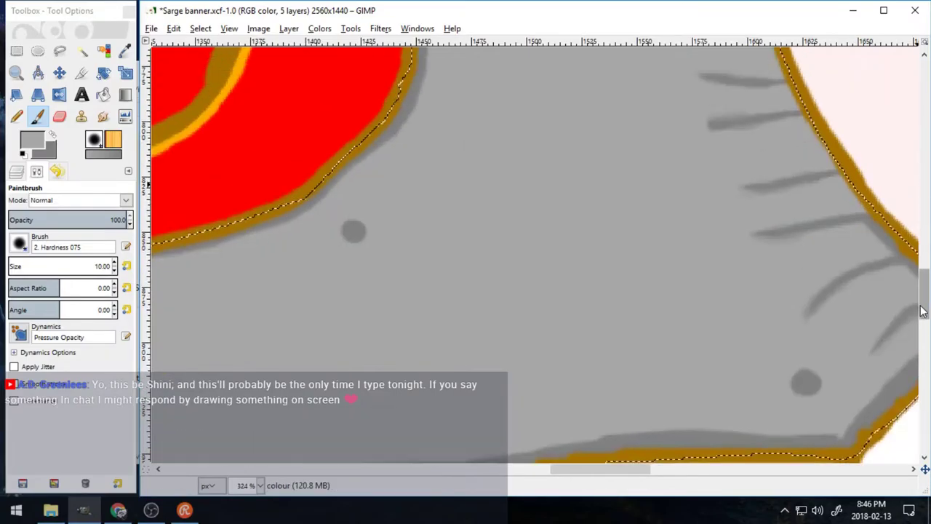
- Shorten the curved creases near the patch's lower outer corner by painting light grey over their ends
left_click_drag(636, 470, 656, 470)
mouse_move(740, 280)
left_mouse_down()
mouse_move(795, 320)
mouse_move(837, 319)
left_mouse_up()
mouse_move(734, 352)
left_mouse_down()
mouse_move(642, 291)
mouse_move(692, 297)
left_mouse_up()
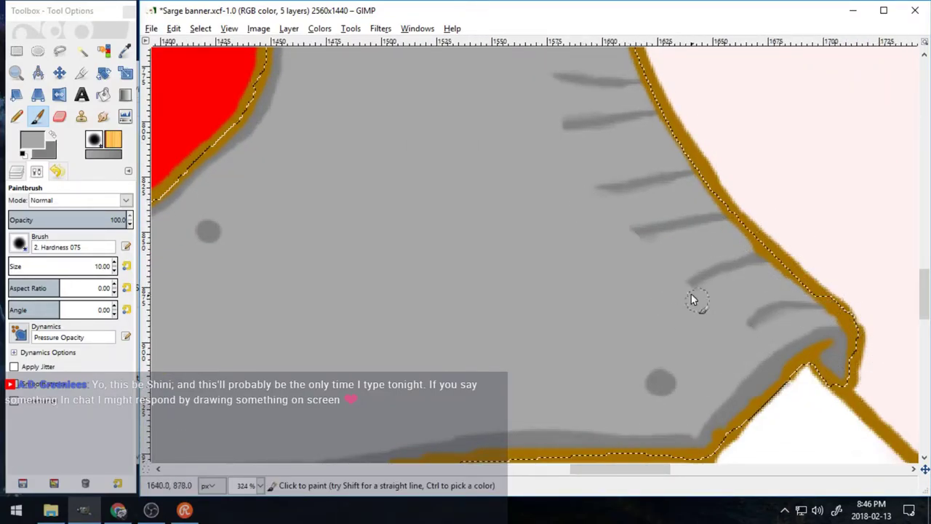
- Trim the ends of the creases along the middle of the outer edge with light grey
left_click_drag(924, 294, 923, 218)
mouse_move(551, 362)
left_mouse_down()
mouse_move(545, 443)
mouse_move(584, 336)
left_mouse_up()
left_click_drag(923, 219, 923, 248)
mouse_move(527, 310)
left_mouse_down()
mouse_move(545, 225)
mouse_move(539, 276)
left_mouse_up()
scroll(603, 262, "down", 5)
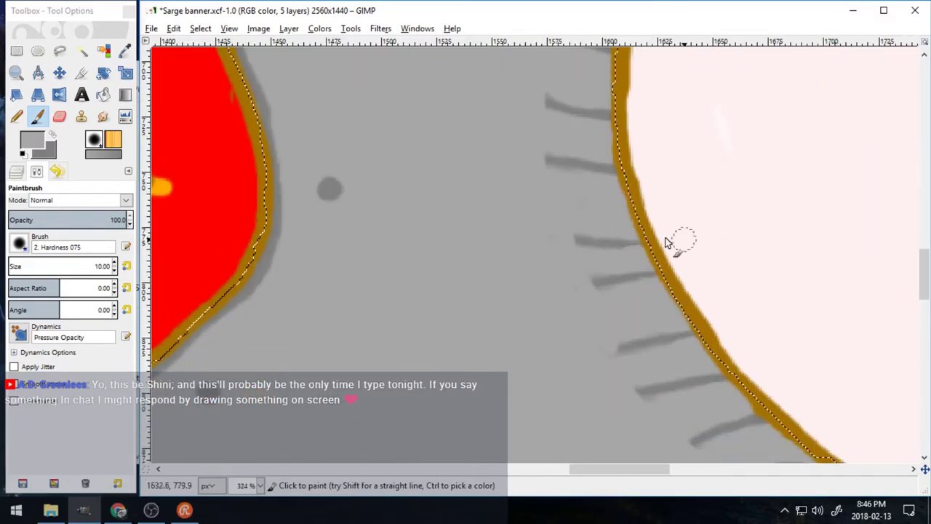
scroll(727, 240, "down", 5)
- Smudge the crease ends along the whole outer edge with a size 8 brush so they taper softly
key("s")
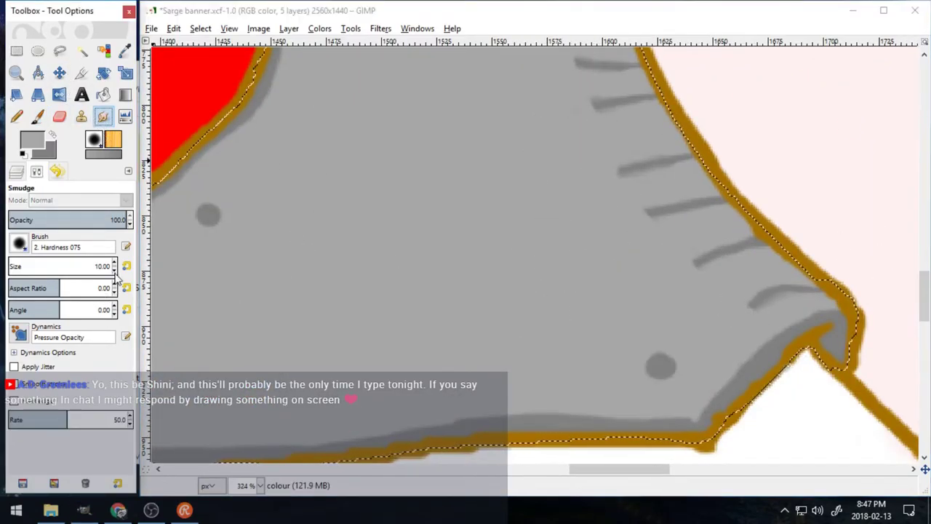
left_click_drag(643, 216, 728, 195)
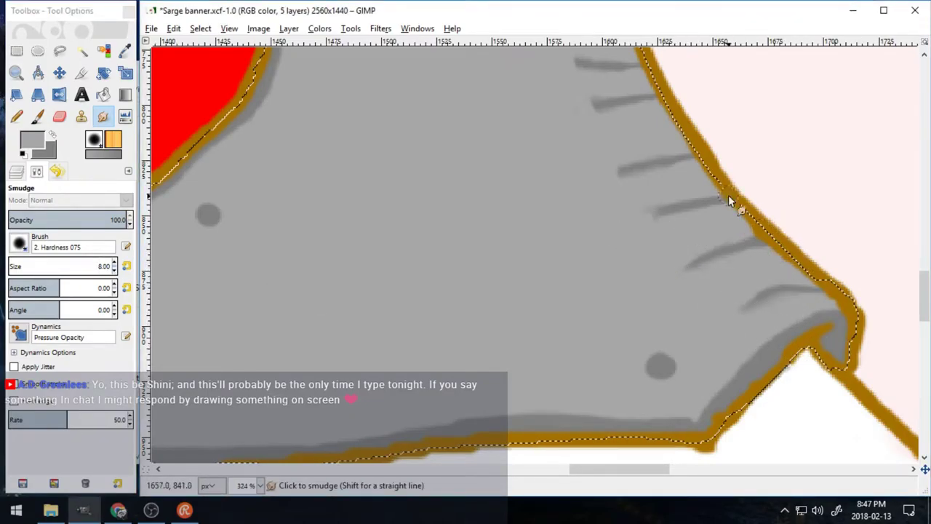
left_click_drag(568, 177, 684, 162)
left_click_drag(924, 296, 925, 279)
mouse_move(564, 245)
left_mouse_down()
mouse_move(637, 221)
mouse_move(604, 235)
mouse_move(668, 231)
left_mouse_up()
left_click_drag(555, 204, 641, 199)
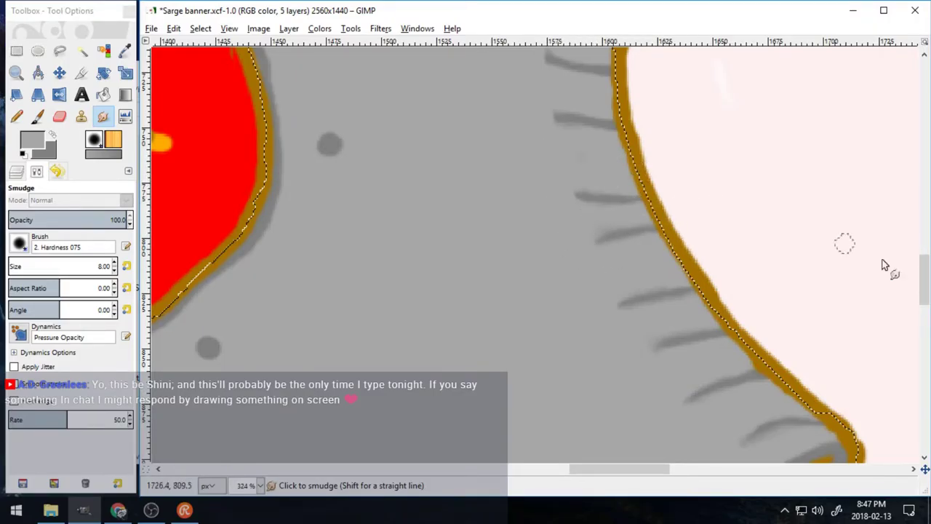
scroll(888, 267, "up", 4)
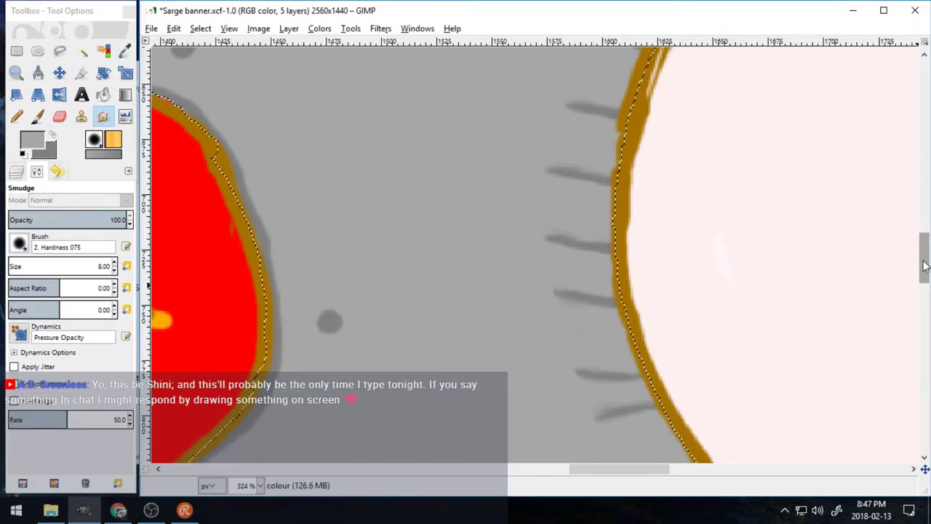
scroll(614, 254, "up", 4)
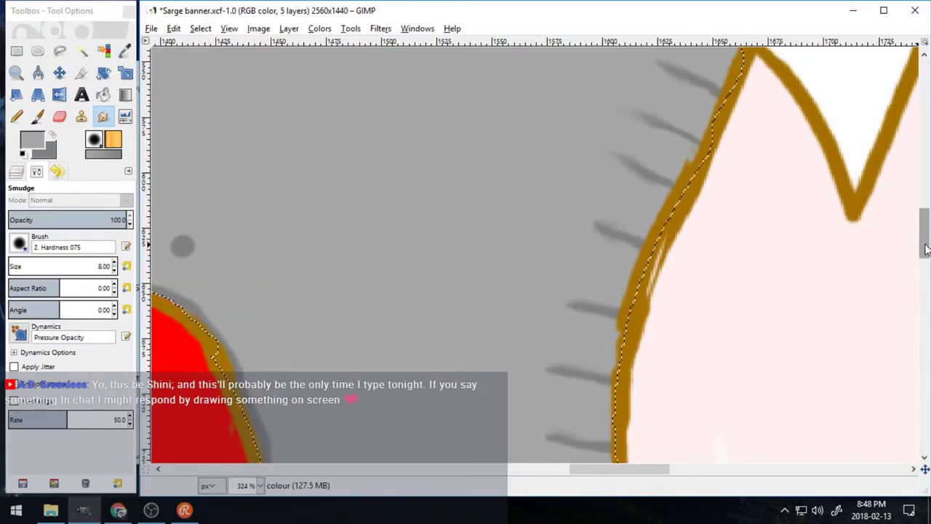
- Paint dark grey dots spaced along the patch's lower edge with the Paintbrush at size 10
scroll(897, 323, "down", 6)
left_click_drag(896, 317, 897, 313)
mouse_move(638, 471)
left_mouse_down()
mouse_move(594, 467)
mouse_move(636, 467)
left_mouse_up()
double_click(114, 263)
left_click(39, 118)
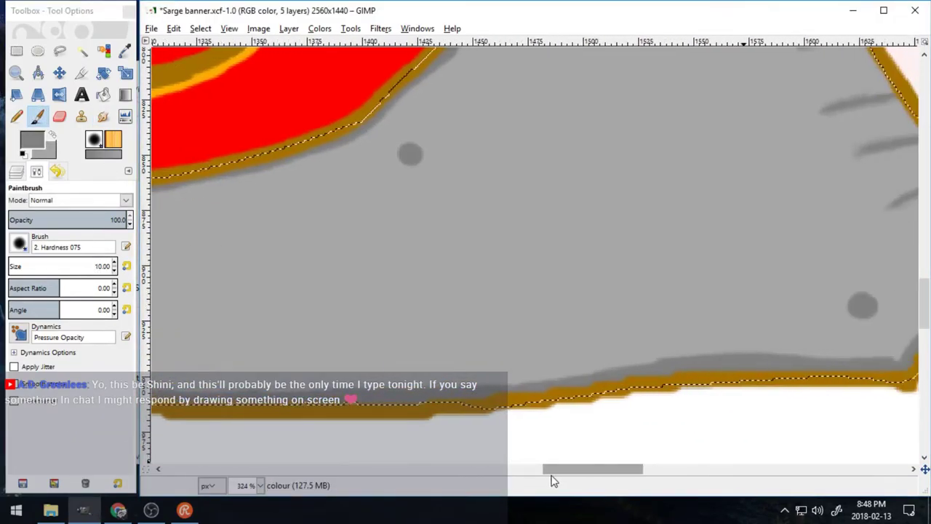
mouse_move(576, 470)
left_mouse_down()
mouse_move(545, 469)
mouse_move(570, 469)
left_mouse_up()
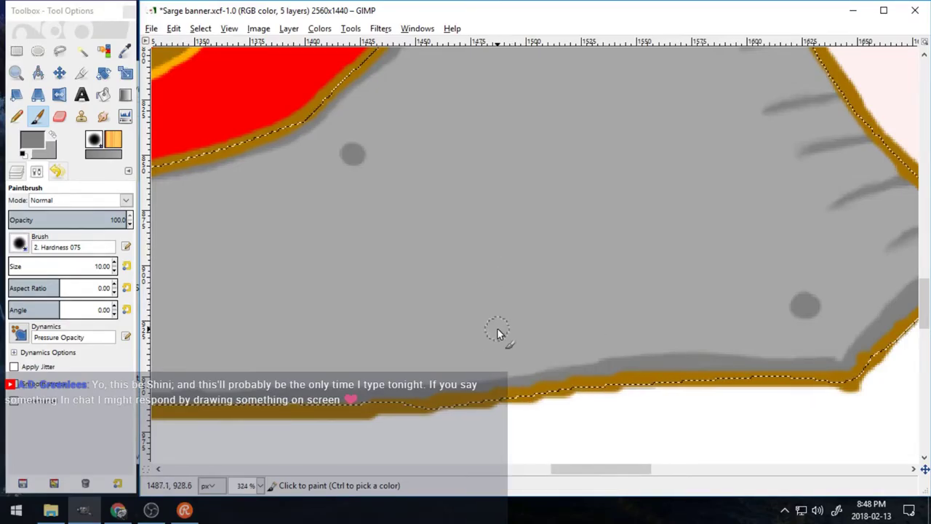
left_click_drag(444, 331, 546, 313)
key("ctrl+z")
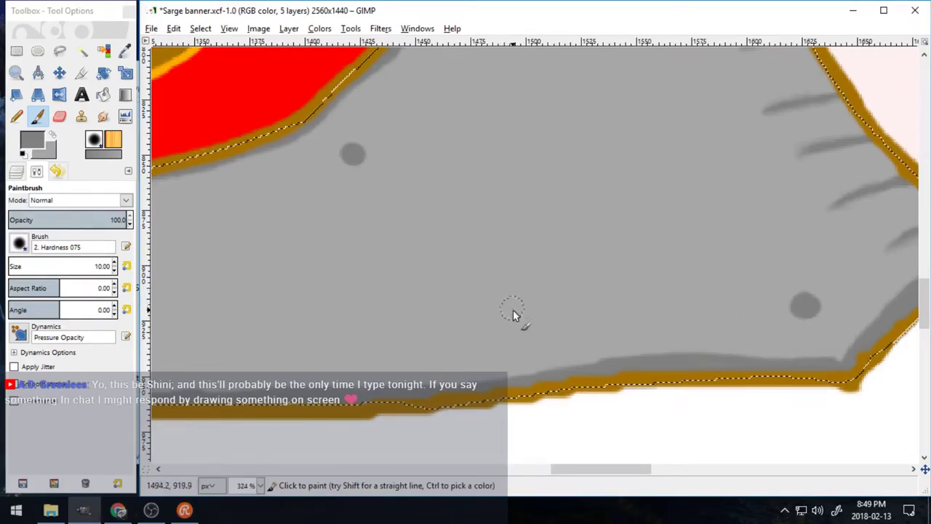
right_click(508, 325)
left_click(494, 325)
left_click_drag(581, 469, 528, 473)
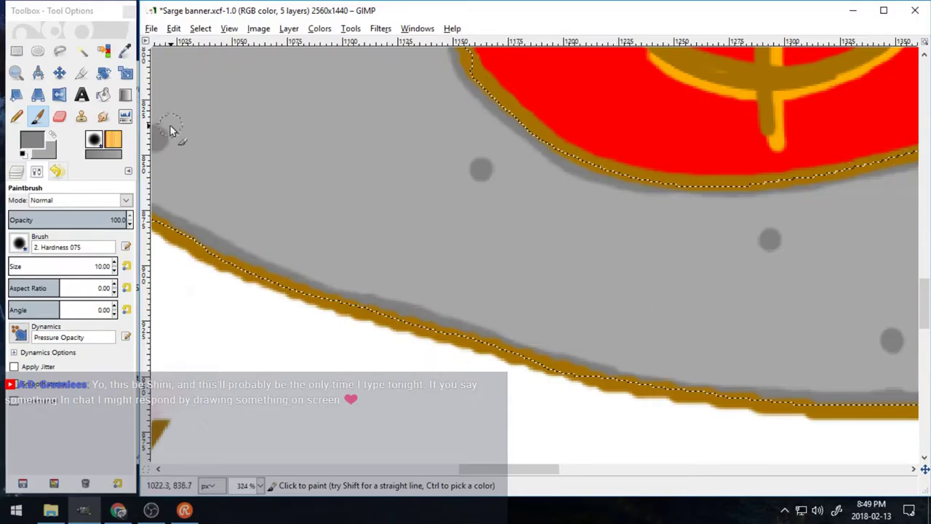
left_click(509, 282)
- Paint two dark grey dots along the patch's edge nearest the nose, evenly spaced between its corner dots
left_click_drag(507, 473, 475, 473)
left_click_drag(924, 322, 924, 280)
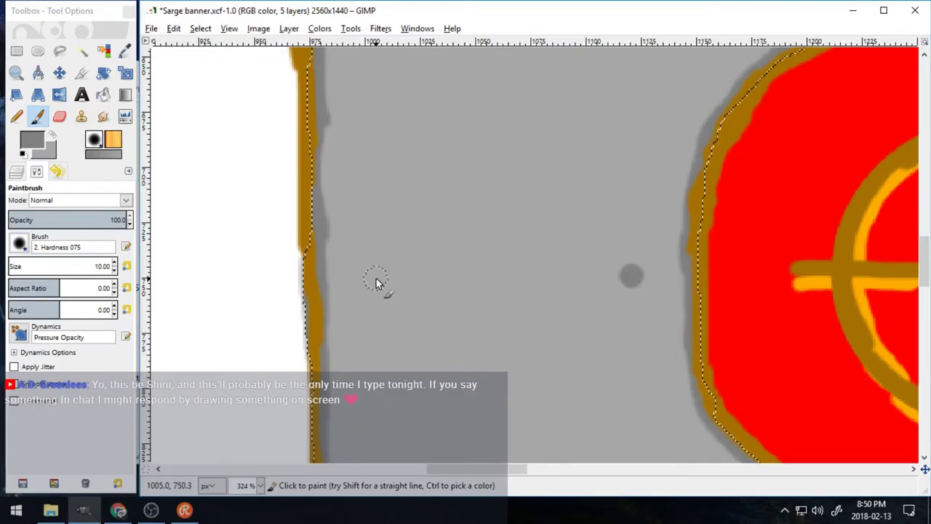
scroll(404, 90, "down", 3)
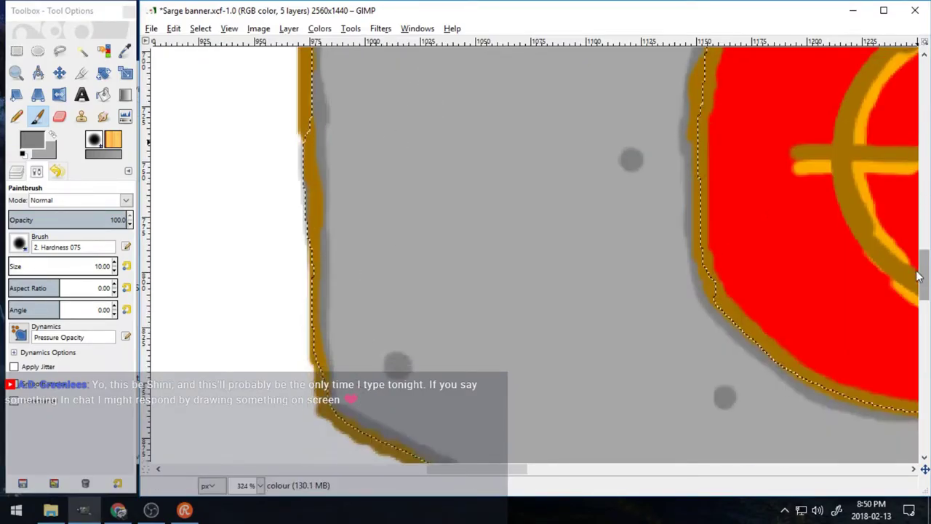
scroll(404, 181, "up", 1)
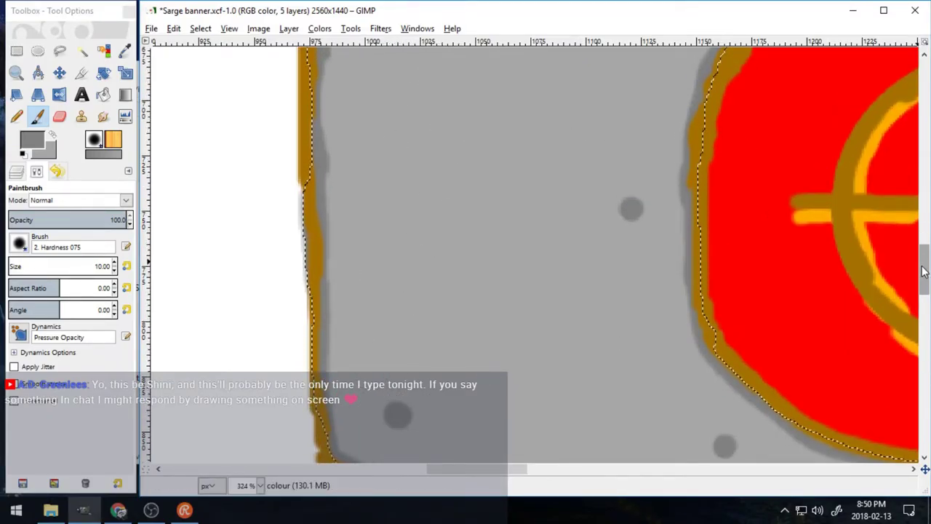
scroll(795, 247, "up", 4)
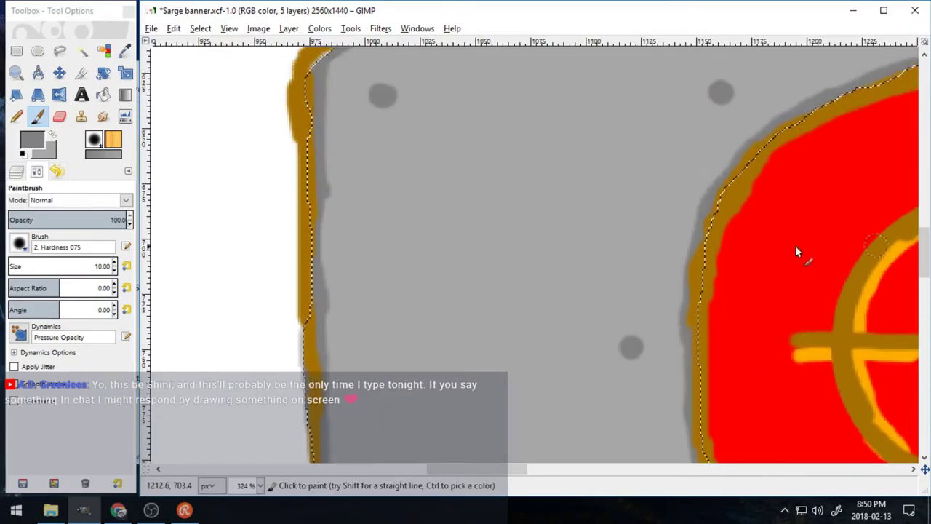
left_click(381, 262)
scroll(385, 269, "down", 9)
scroll(389, 284, "up", 5)
left_click(389, 286)
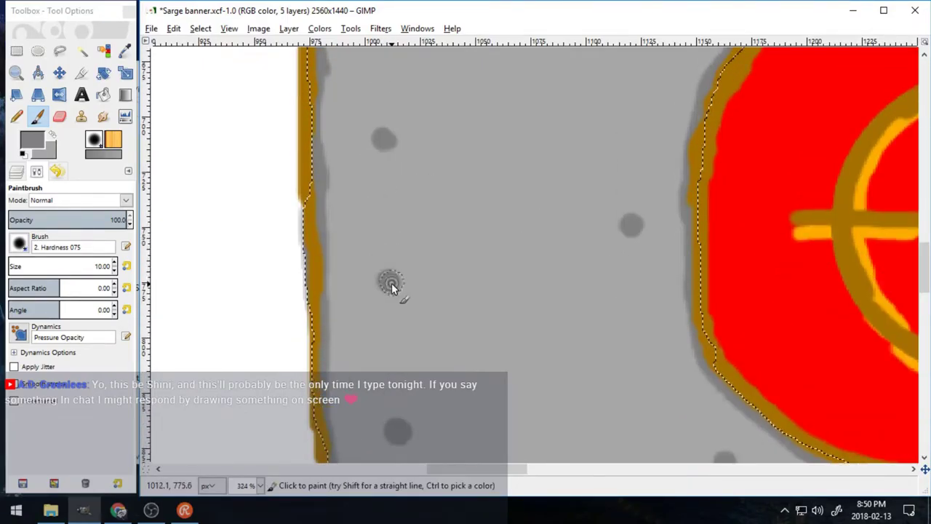
scroll(926, 291, "down", 3)
scroll(925, 291, "up", 1)
- Paint three dark grey dots spaced along the patch's upper edge between the nose-side corner and the peak
left_click_drag(928, 292, 927, 239)
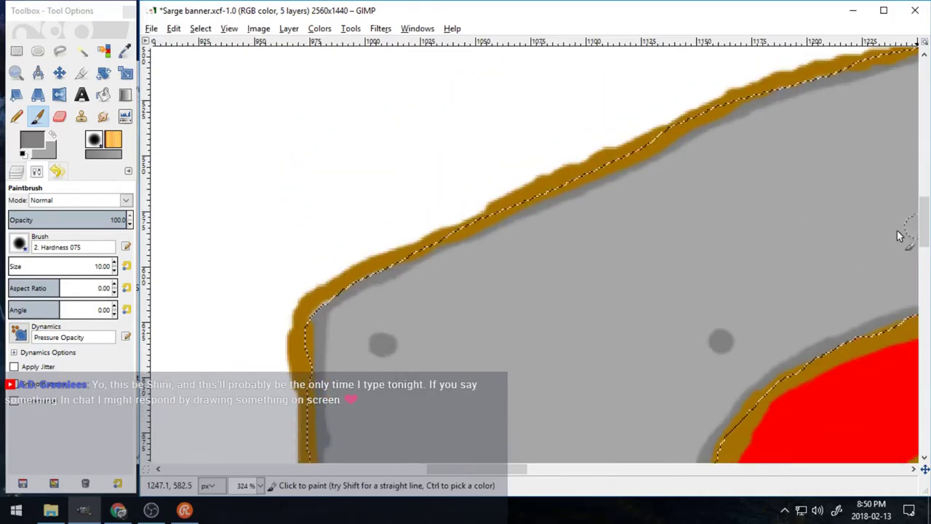
left_click_drag(480, 470, 527, 468)
left_click(490, 229)
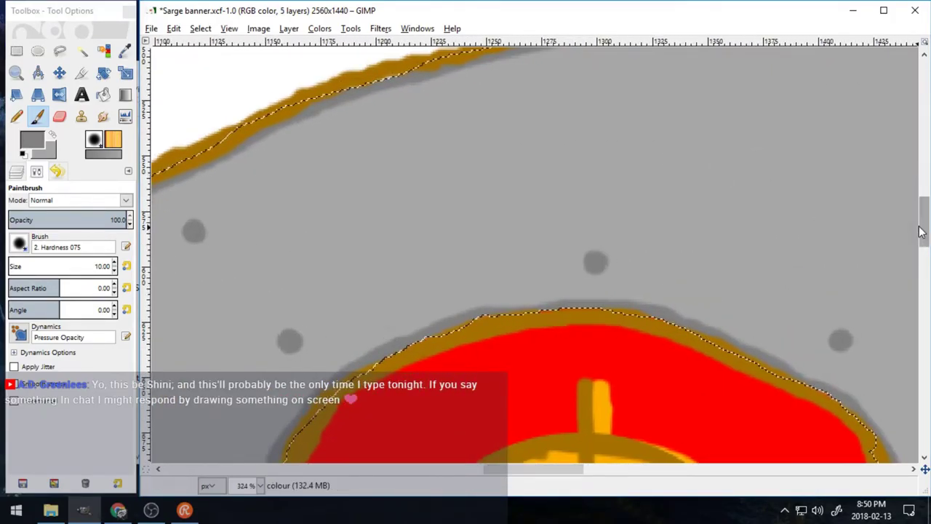
scroll(210, 342, "up", 3)
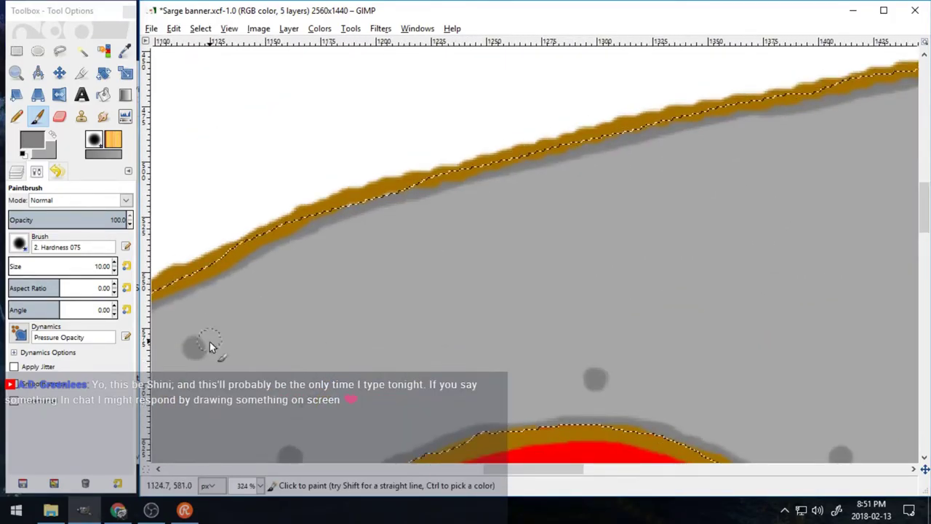
left_click(495, 237)
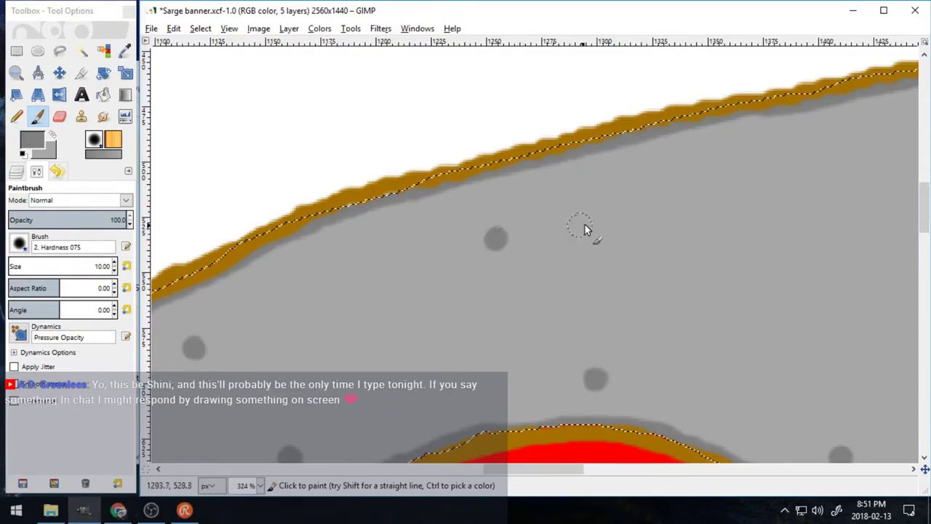
left_click(789, 171)
- Remove the uneven dot below the patch's upper peak and repaint it in dark grey slightly closer to the peak
left_click_drag(504, 471, 557, 471)
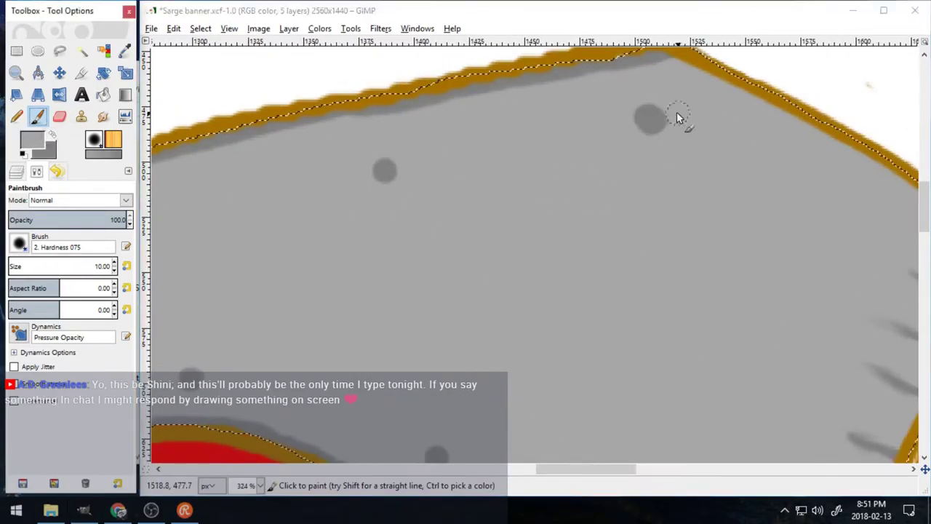
key("ctrl+z")
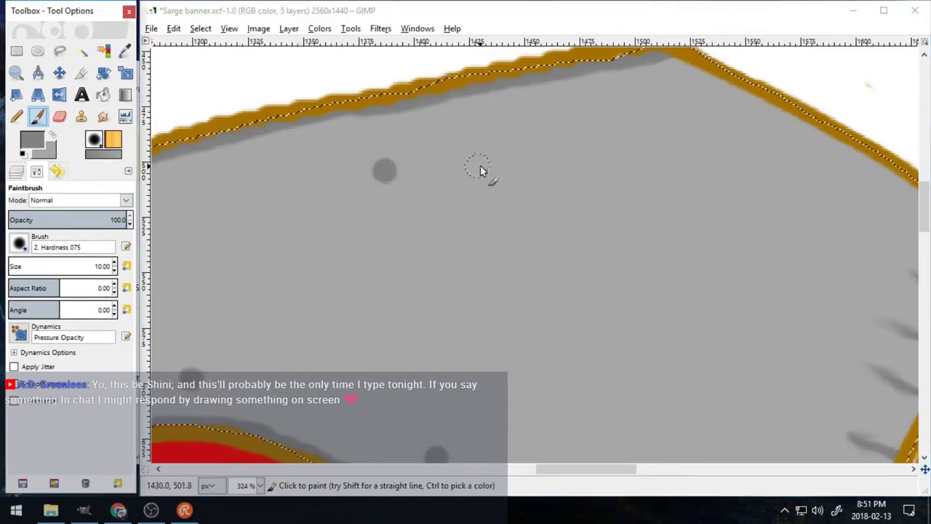
left_click(679, 108)
left_click(680, 111)
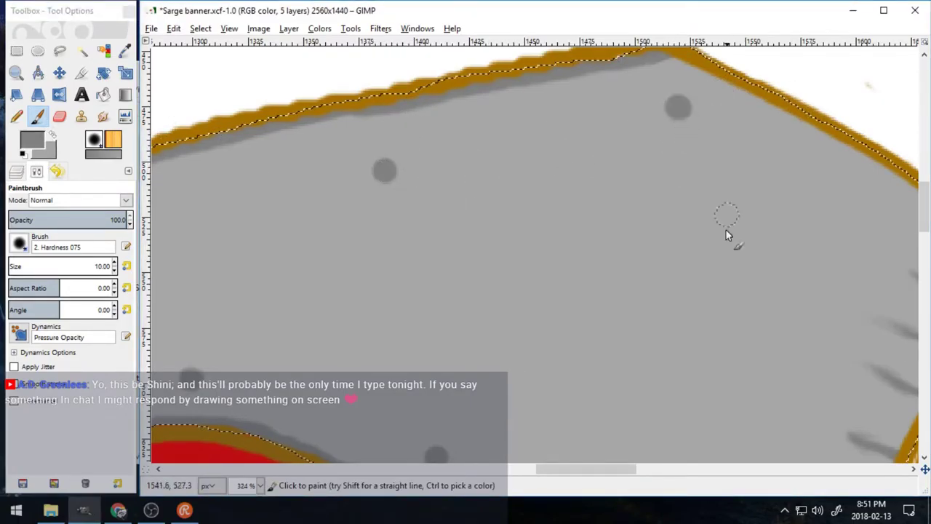
- Change the foreground colour to a lighter neutral grey and set the Paintbrush size to 3
left_click_drag(592, 468, 590, 487)
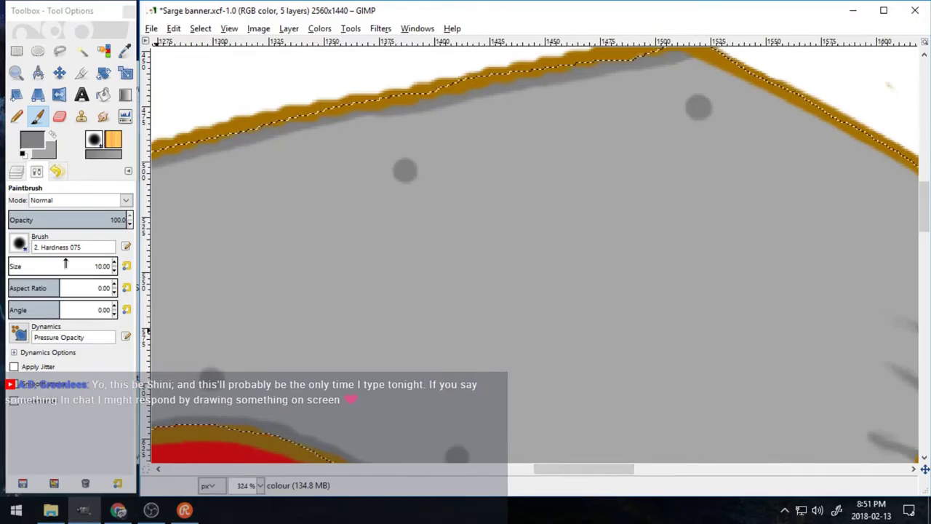
left_click(32, 138)
left_click_drag(380, 182, 404, 183)
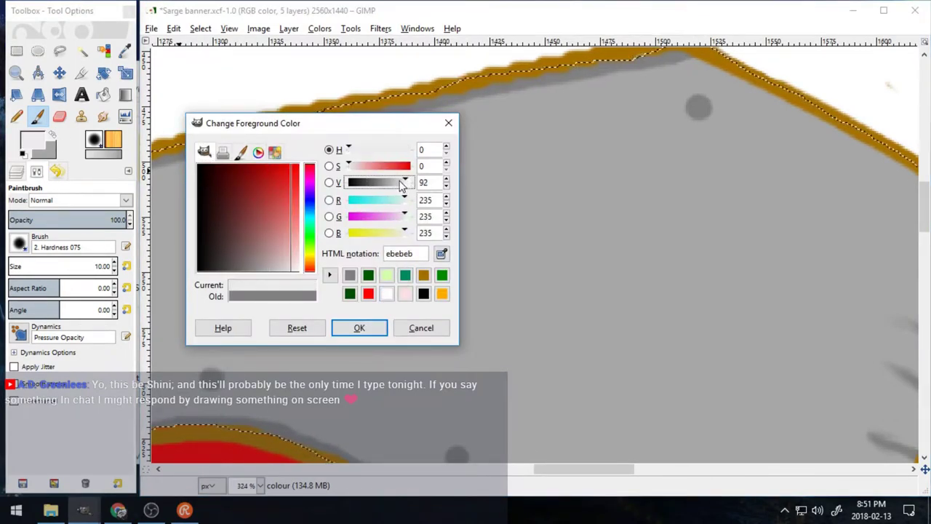
left_click(358, 327)
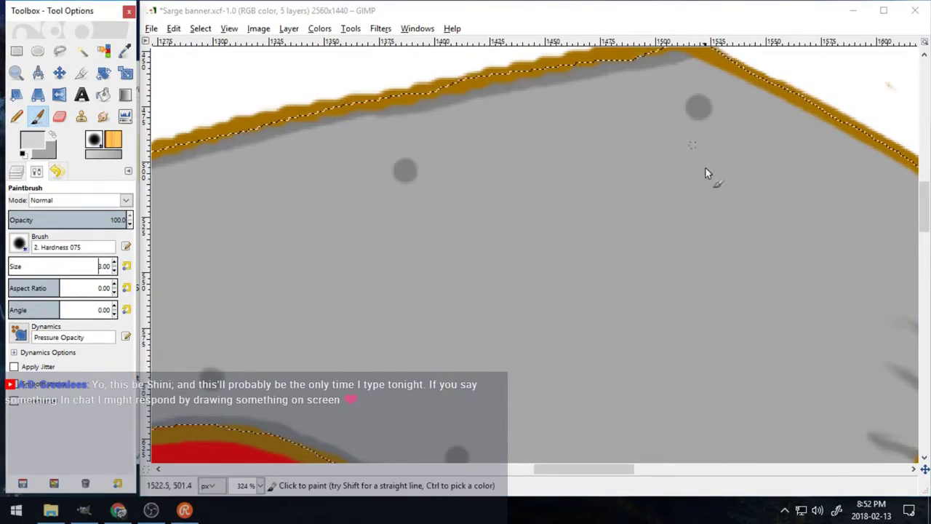
- Paint a light grey curved highlight along the lower rim of the dot below the patch's upper peak
left_click(16, 73)
left_click_drag(658, 72, 749, 178)
left_click(38, 117)
left_click_drag(481, 229, 546, 218)
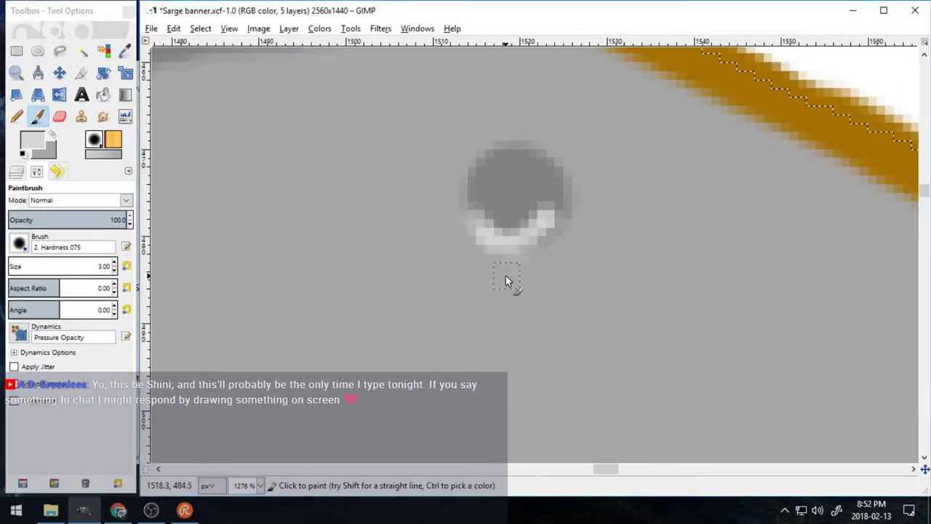
key("ctrl+z")
left_click_drag(476, 221, 571, 204)
- Paint light grey highlights under the two upper-edge dots that follow the peak dot towards the nose
left_click_drag(604, 470, 568, 470)
left_click_drag(924, 192, 924, 191)
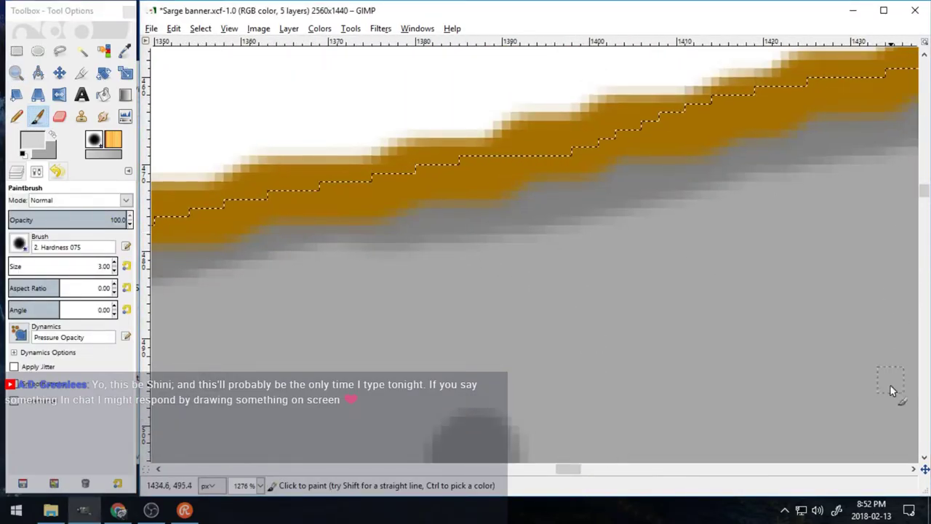
scroll(892, 391, "down", 3)
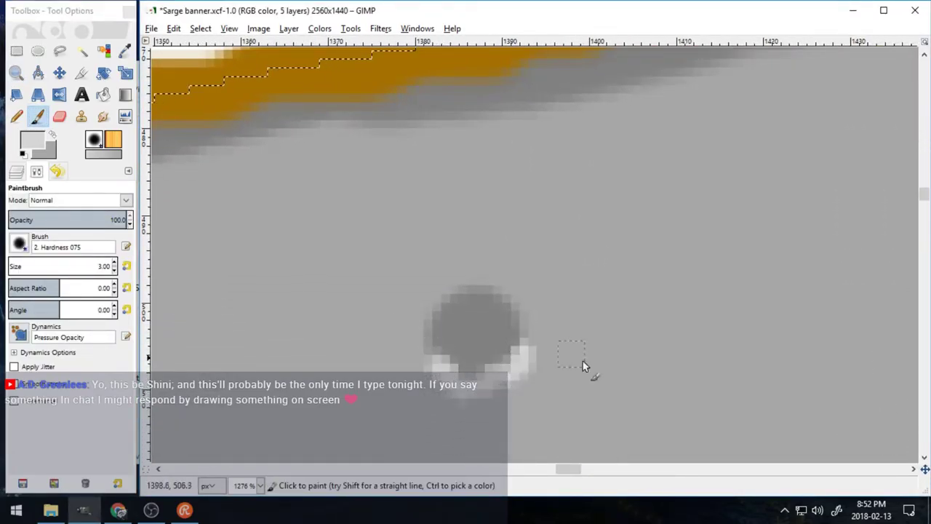
mouse_move(572, 470)
left_mouse_down()
mouse_move(535, 472)
mouse_move(598, 475)
mouse_move(527, 470)
left_mouse_up()
left_click(923, 458)
scroll(611, 210, "down", 4)
scroll(611, 209, "down", 1)
scroll(617, 347, "up", 6)
scroll(585, 445, "down", 1)
scroll(576, 390, "down", 2)
scroll(579, 444, "down", 4)
scroll(547, 408, "down", 2)
left_click_drag(691, 375, 775, 360)
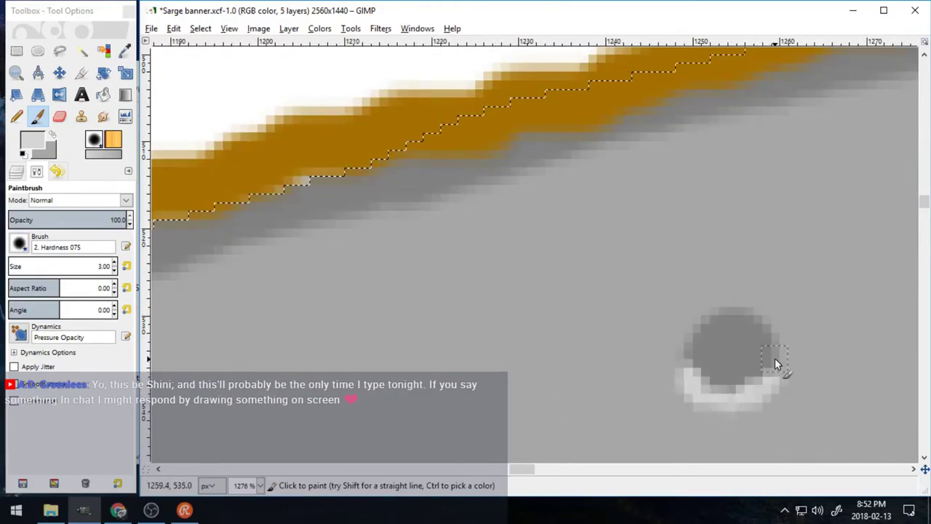
- Add light grey lower-rim highlights to the last upper-edge dot and the upper nose-side corner dot
scroll(516, 389, "down", 4)
left_click_drag(515, 472, 492, 472)
scroll(524, 407, "down", 6)
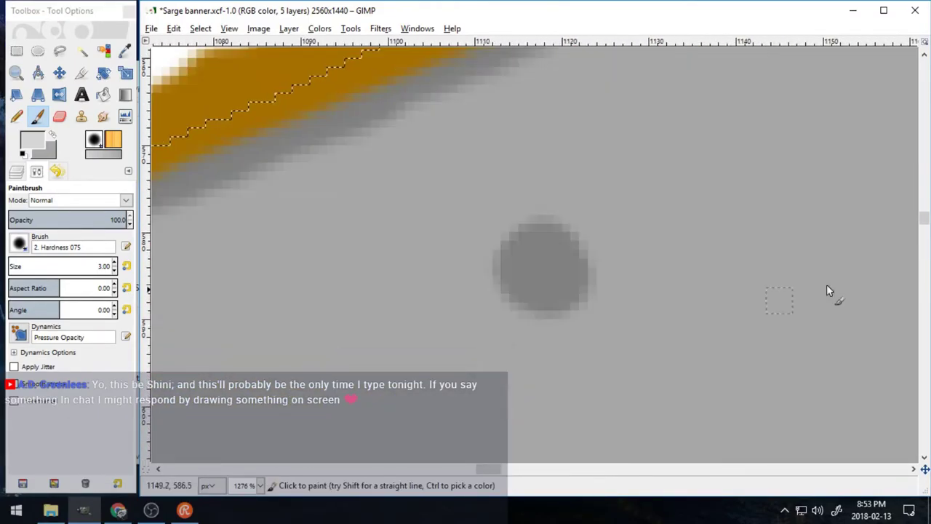
left_click_drag(505, 289, 586, 303)
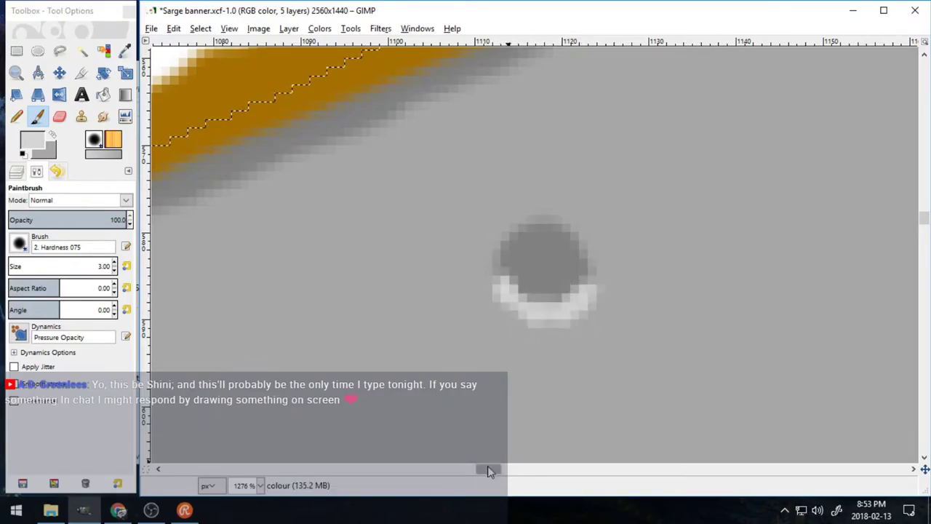
scroll(477, 452, "down", 4)
left_click_drag(488, 469, 456, 471)
scroll(463, 393, "down", 6)
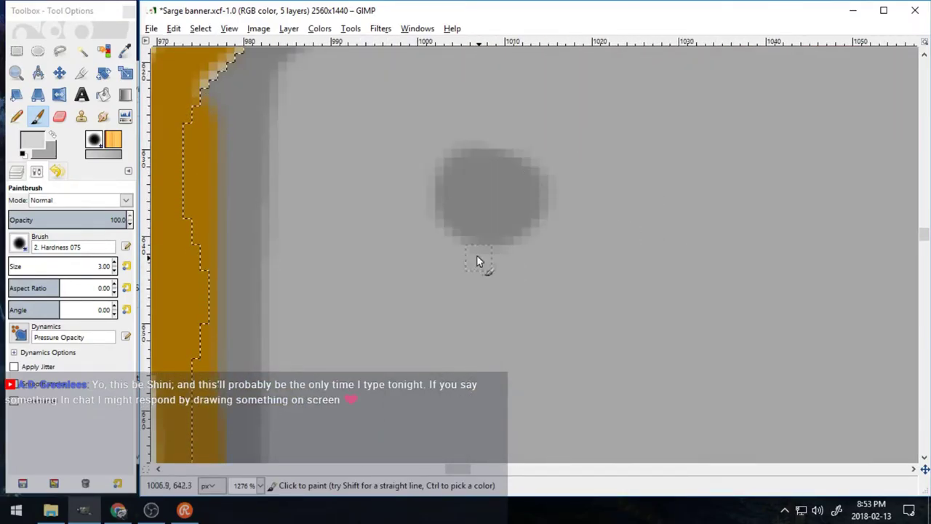
left_click_drag(444, 214, 541, 210)
- Paint light grey highlights under the two remaining nose-side edge dots and the lower nose-side corner dot
scroll(543, 203, "down", 6)
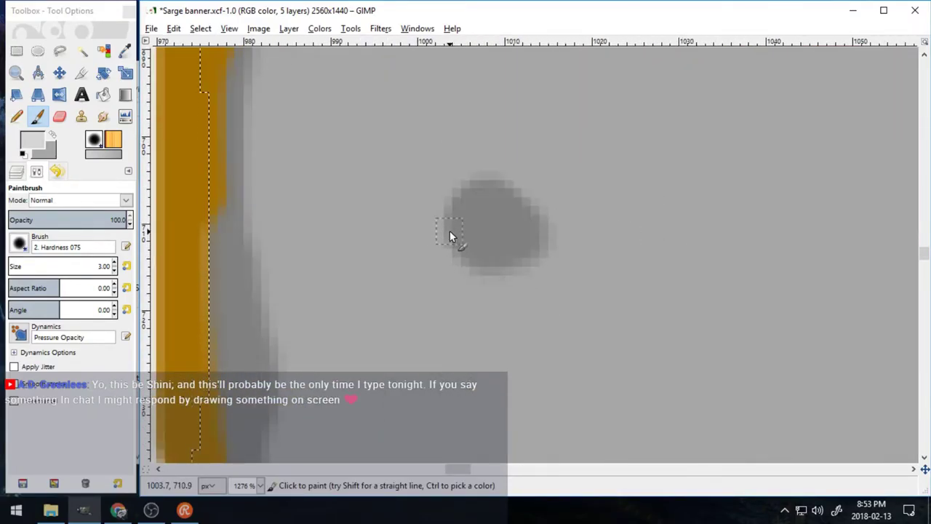
left_click_drag(449, 231, 551, 249)
scroll(558, 224, "down", 10)
mouse_move(470, 278)
left_mouse_down()
mouse_move(510, 313)
mouse_move(563, 286)
left_mouse_up()
scroll(560, 284, "down", 2)
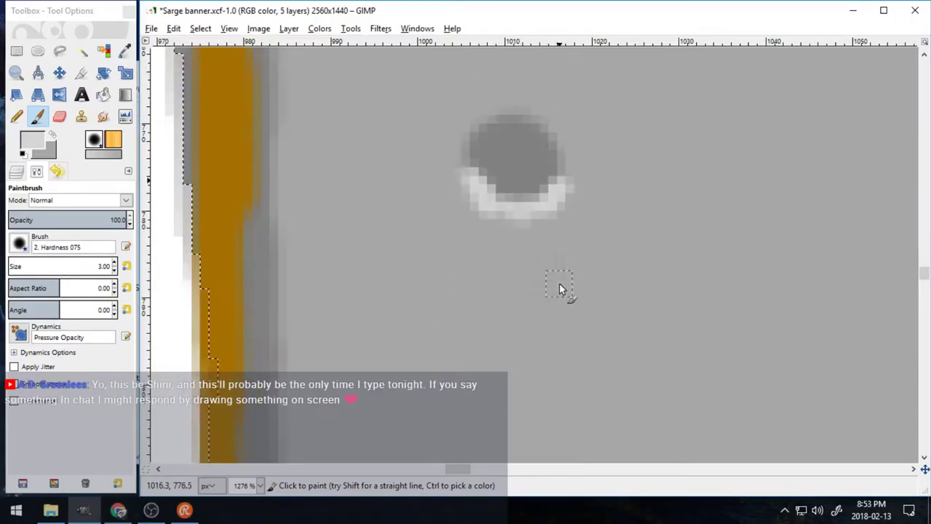
scroll(559, 286, "down", 5)
mouse_move(500, 256)
left_mouse_down()
mouse_move(511, 269)
mouse_move(601, 247)
left_mouse_up()
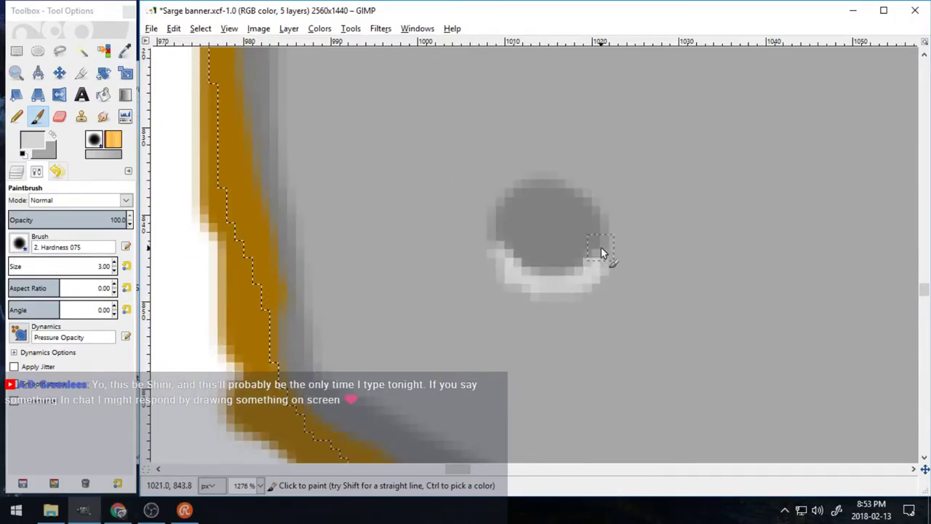
- Paint light grey highlights under the first two dots along the patch's lower edge, starting from the nose side
scroll(601, 247, "down", 4)
mouse_move(455, 470)
left_mouse_down()
mouse_move(516, 486)
mouse_move(457, 475)
left_mouse_up()
scroll(455, 459, "right", 5)
scroll(521, 405, "down", 1)
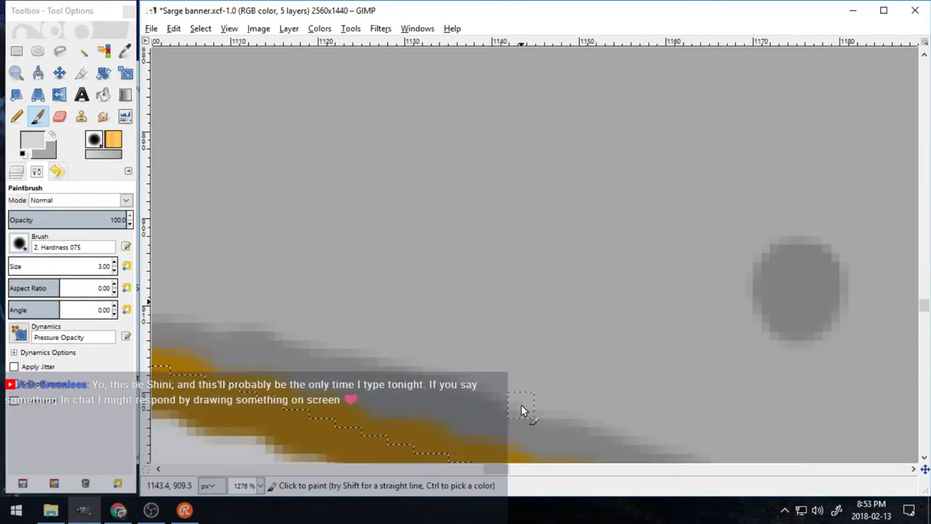
scroll(562, 372, "right", 2)
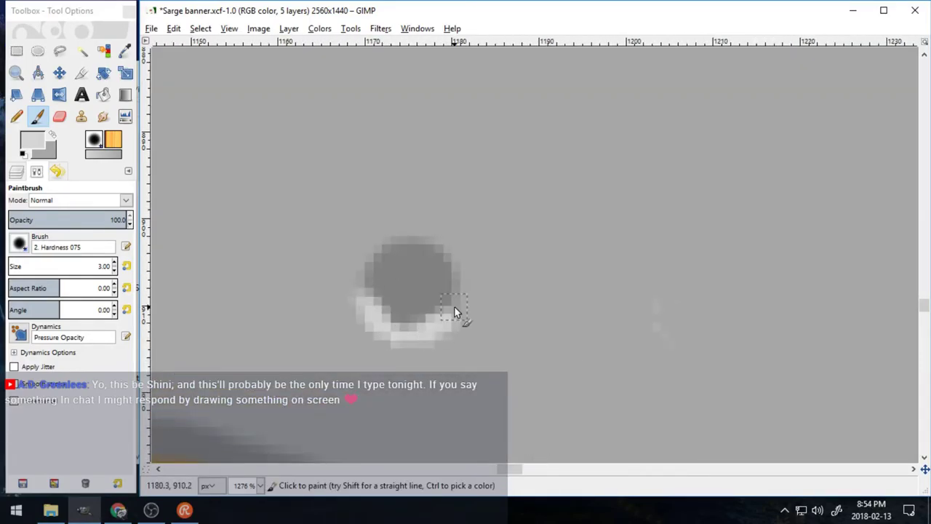
scroll(455, 307, "down", 2)
left_click_drag(512, 471, 560, 474)
scroll(535, 451, "down", 2)
scroll(385, 215, "up", 1)
mouse_move(406, 211)
left_mouse_down()
mouse_move(455, 248)
mouse_move(499, 227)
left_mouse_up()
- Highlight the lower rims of the next two lower-edge dots towards the patch's outer corner in light grey
scroll(569, 296, "right", 12)
mouse_move(397, 169)
left_mouse_down()
mouse_move(423, 202)
mouse_move(490, 187)
left_mouse_up()
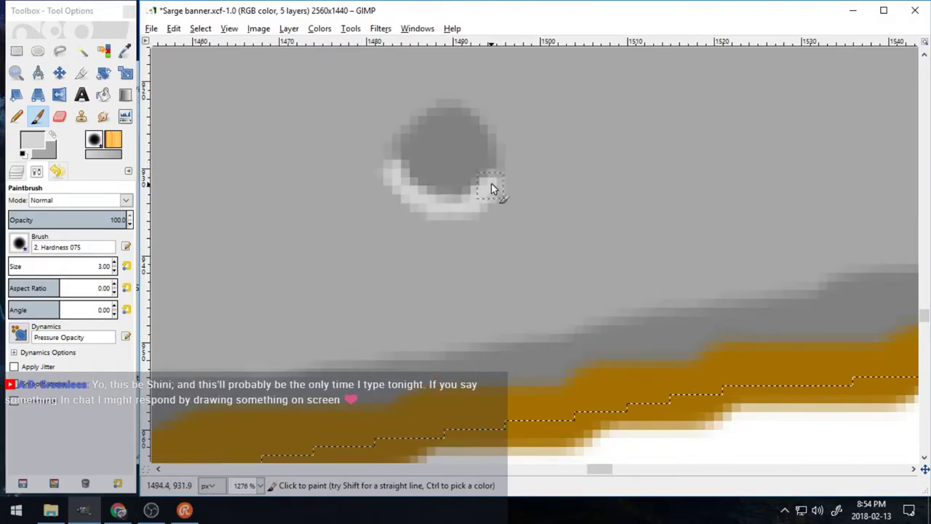
scroll(599, 469, "right", 10)
scroll(606, 139, "up", 5)
mouse_move(399, 281)
left_mouse_down()
mouse_move(474, 316)
mouse_move(519, 282)
left_mouse_up()
- Paint light grey highlights on the dot above the red eye and the dot at its upper nose side
scroll(668, 472, "right", 4)
scroll(578, 298, "up", 6)
scroll(630, 465, "left", 7)
scroll(584, 272, "up", 12)
left_click_drag(629, 467, 552, 480)
scroll(628, 368, "up", 20)
scroll(627, 366, "down", 6)
scroll(638, 366, "down", 4)
left_click_drag(484, 206, 546, 235)
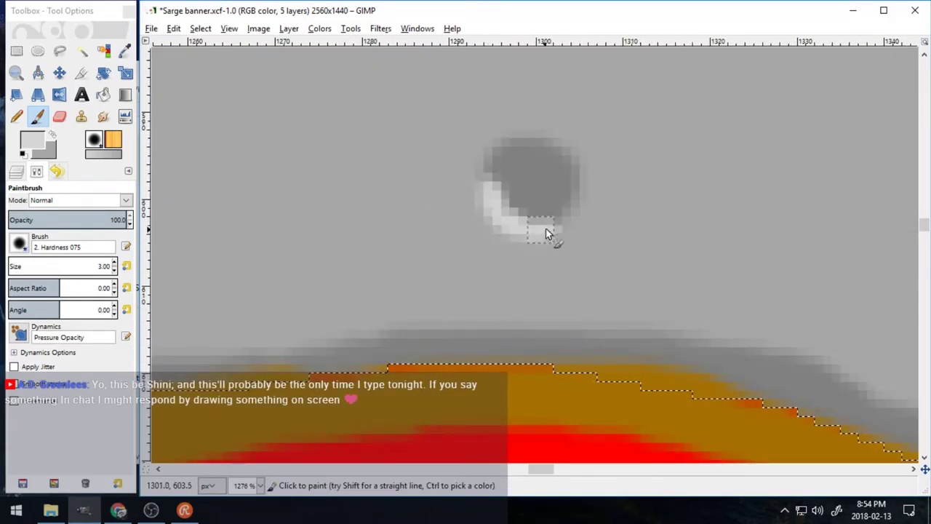
scroll(561, 384, "left", 10)
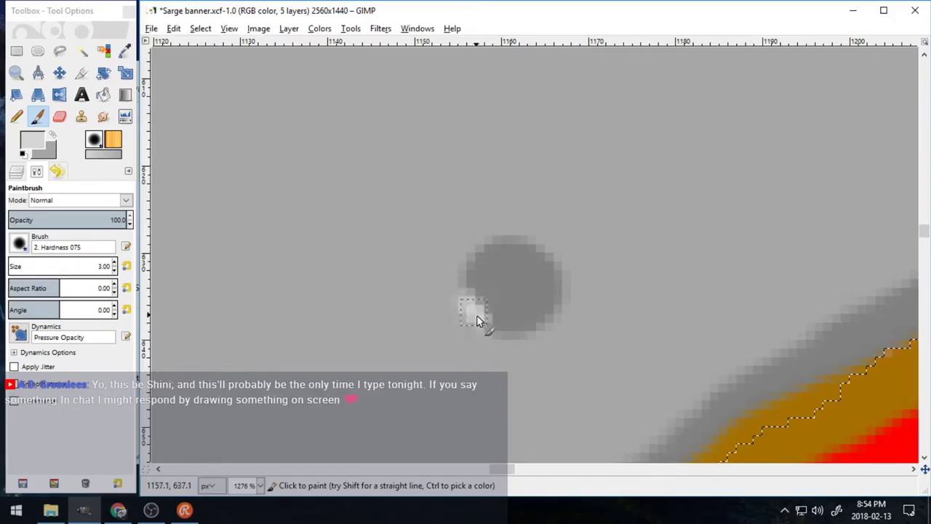
mouse_move(477, 315)
left_mouse_down()
mouse_move(547, 324)
mouse_move(562, 302)
left_mouse_up()
- Add light grey highlights under the dots beside and diagonally below the red eye on its nose side
scroll(562, 302, "down", 5)
scroll(494, 341, "left", 5)
scroll(437, 254, "down", 1)
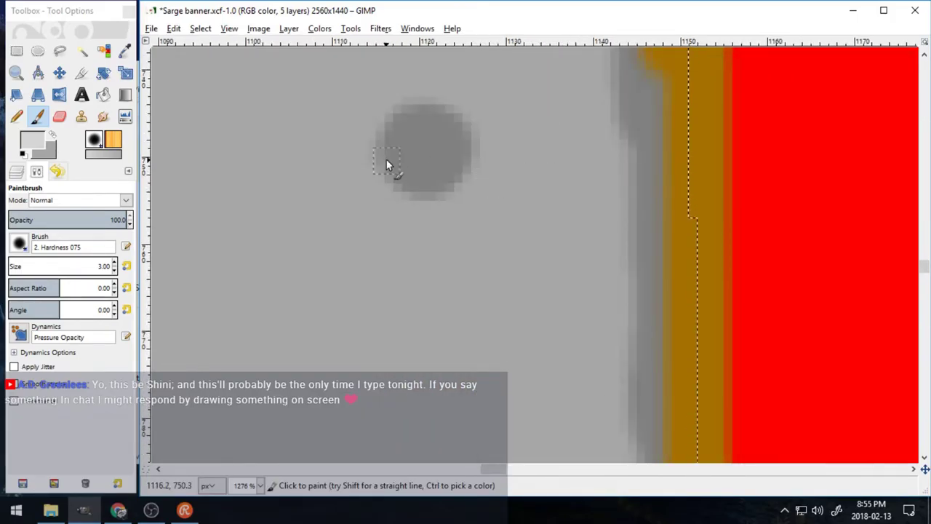
mouse_move(386, 159)
left_mouse_down()
mouse_move(399, 190)
mouse_move(470, 172)
left_mouse_up()
scroll(486, 165, "down", 7)
mouse_move(498, 470)
left_mouse_down()
mouse_move(530, 473)
mouse_move(502, 469)
left_mouse_up()
scroll(543, 372, "down", 1)
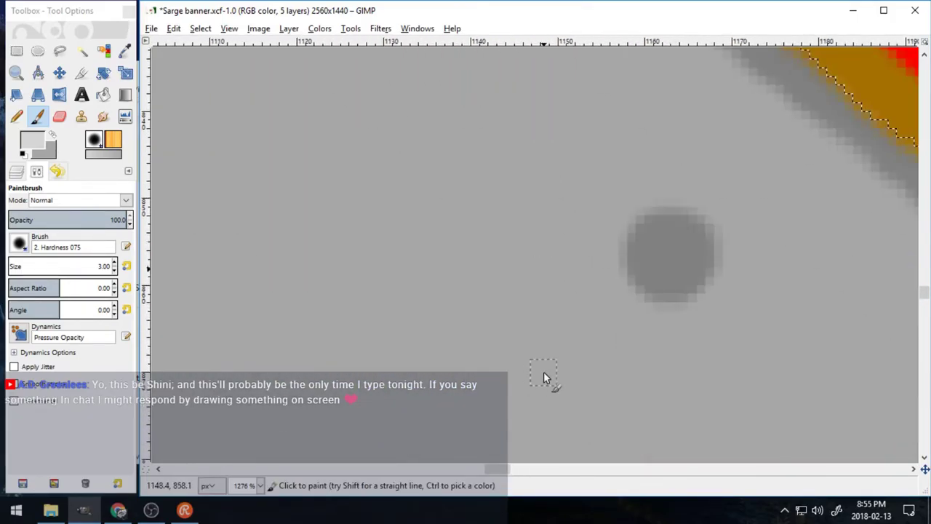
mouse_move(627, 275)
left_mouse_down()
mouse_move(675, 297)
mouse_move(712, 282)
left_mouse_up()
- Paint light grey highlights under the dot directly below the red eye and the one at its lower outer side
scroll(531, 436, "right", 5)
scroll(532, 437, "up", 3)
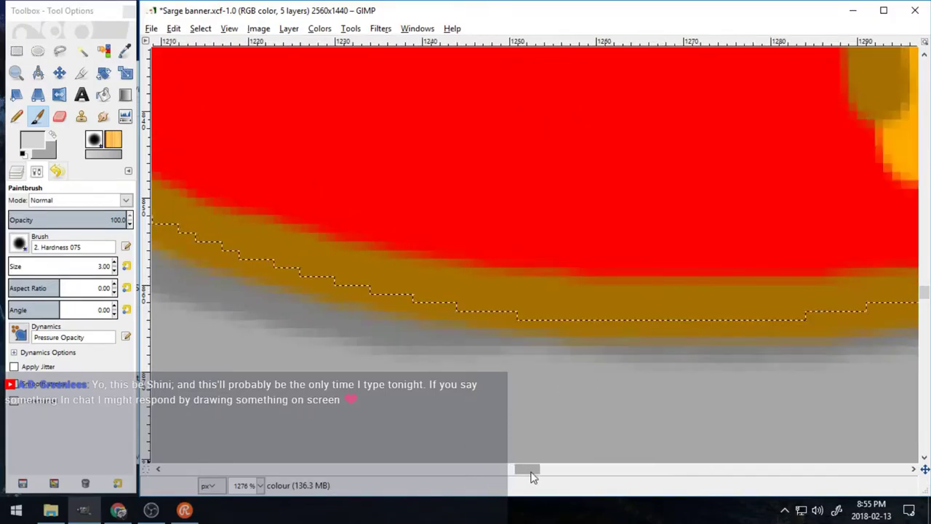
scroll(540, 398, "down", 3)
mouse_move(602, 339)
left_mouse_down()
mouse_move(637, 364)
mouse_move(691, 337)
left_mouse_up()
scroll(692, 337, "right", 5)
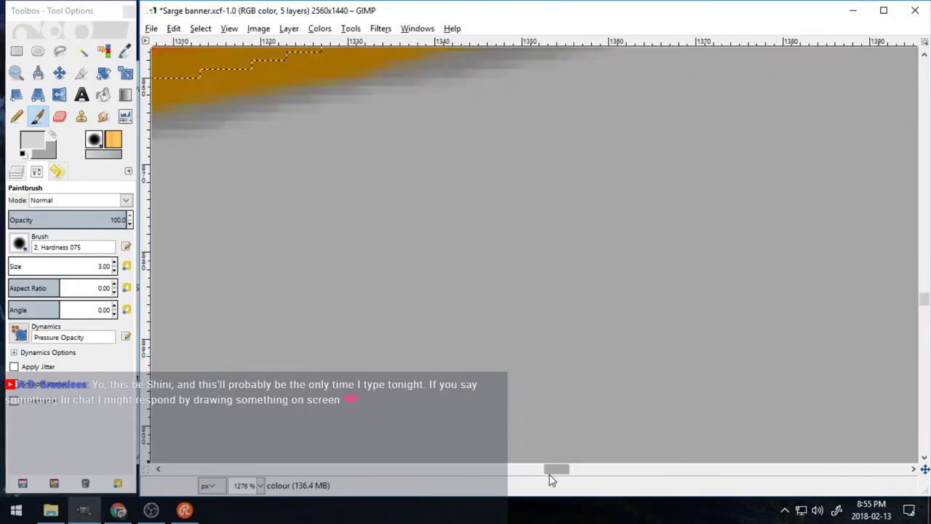
scroll(654, 291, "up", 3)
scroll(618, 236, "right", 3)
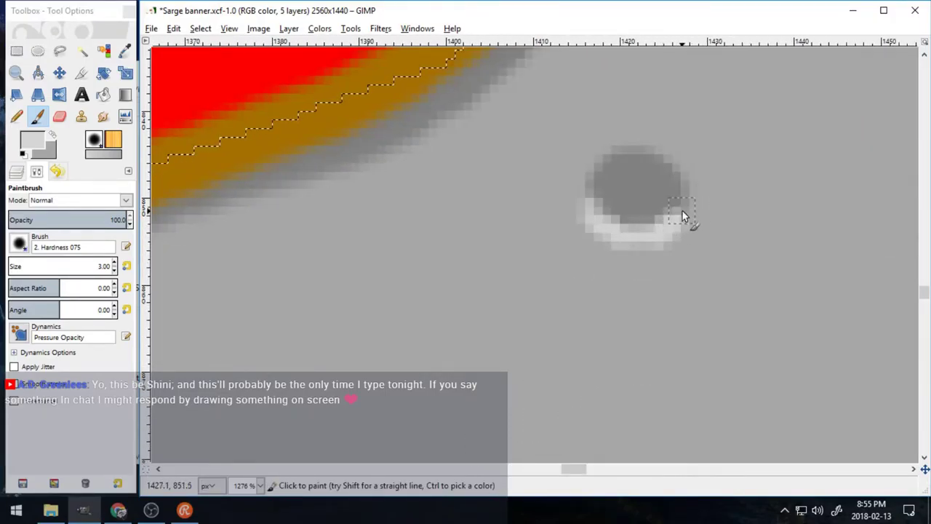
- Highlight the dots beside and diagonally above the red eye on its outer side with light grey lower rims
scroll(682, 210, "up", 3)
scroll(629, 298, "right", 5)
scroll(630, 297, "down", 3)
left_click_drag(669, 243, 753, 270)
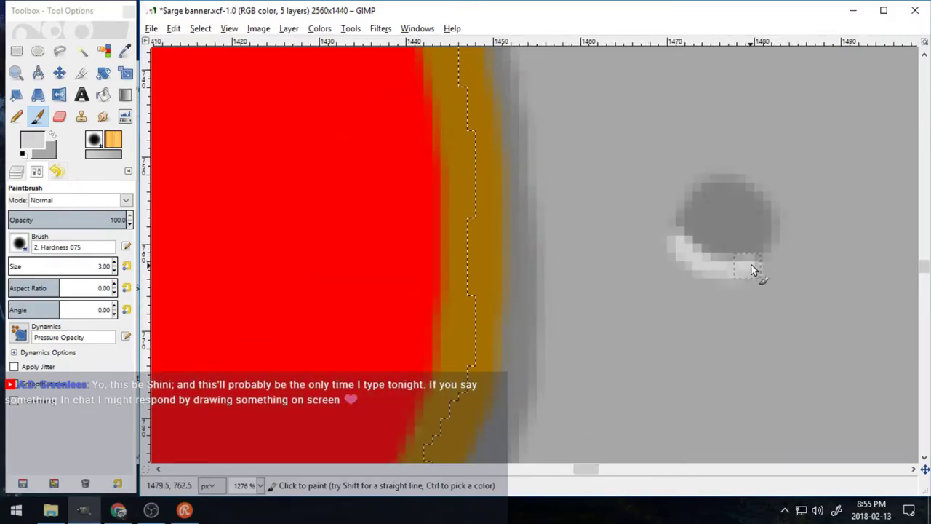
scroll(781, 235, "up", 8)
scroll(573, 470, "left", 7)
scroll(583, 390, "up", 3)
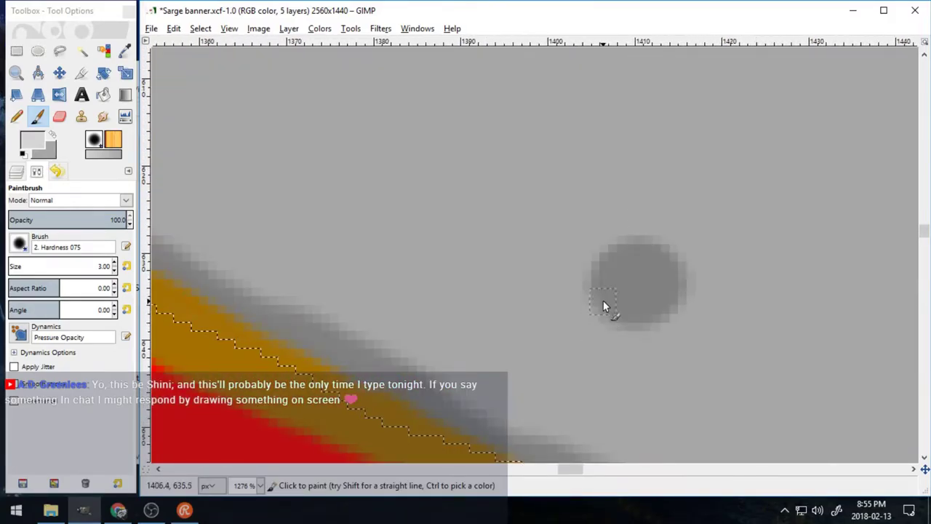
left_click_drag(587, 295, 673, 325)
key("ctrl+z")
mouse_move(590, 298)
left_mouse_down()
mouse_move(627, 326)
mouse_move(678, 310)
left_mouse_up()
- Clear the selection around the eye patch
scroll(671, 306, "up", 2)
left_click_drag(577, 470, 546, 469)
scroll(509, 378, "up", 7)
left_click(16, 73)
left_click(43, 239)
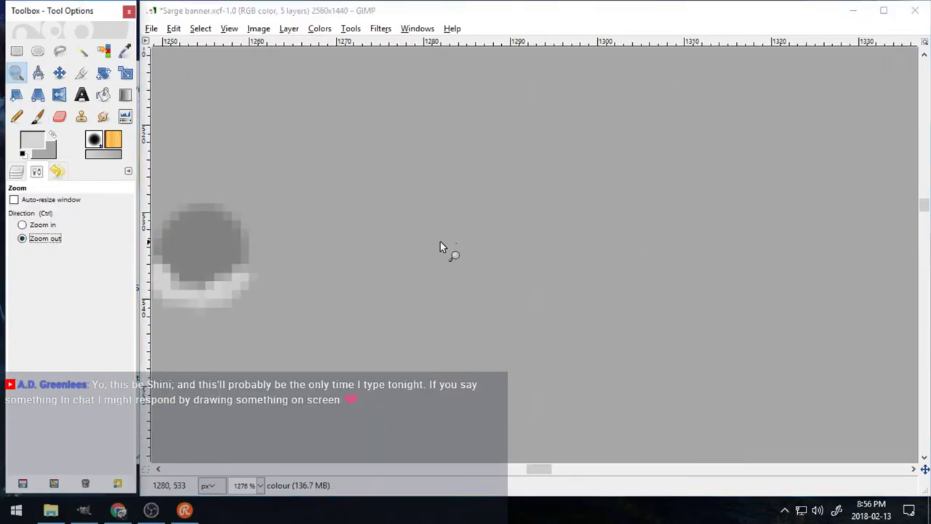
left_click(440, 242)
left_click(440, 241)
left_click(440, 242)
left_click(440, 242)
left_click(440, 241)
left_click(200, 29)
left_click(218, 79)
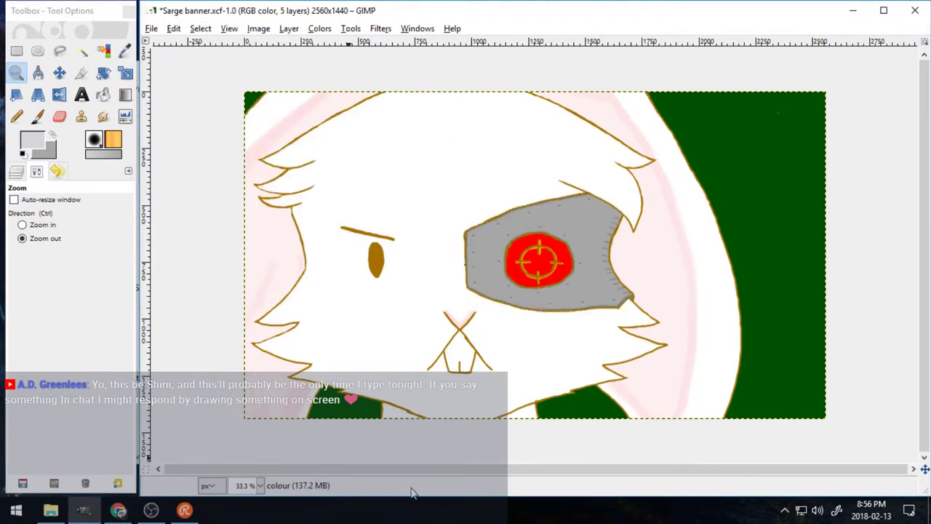
- Show the shadows layer briefly to check the shading, and hide it again
left_click(16, 171)
left_click(22, 262)
left_click(23, 263)
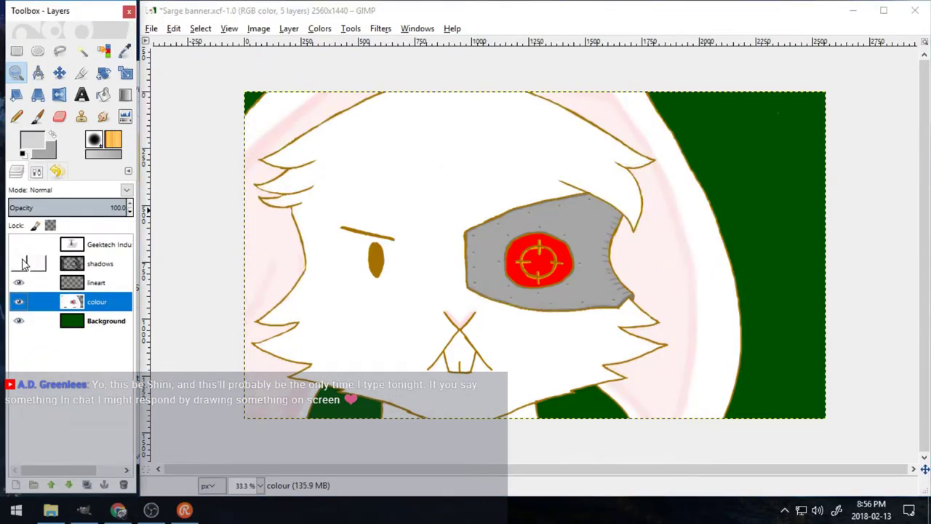
- Sample the patch's dark grey border shade and paint over the light pixels at its upper nose-side corner
left_click(37, 171)
left_click(39, 224)
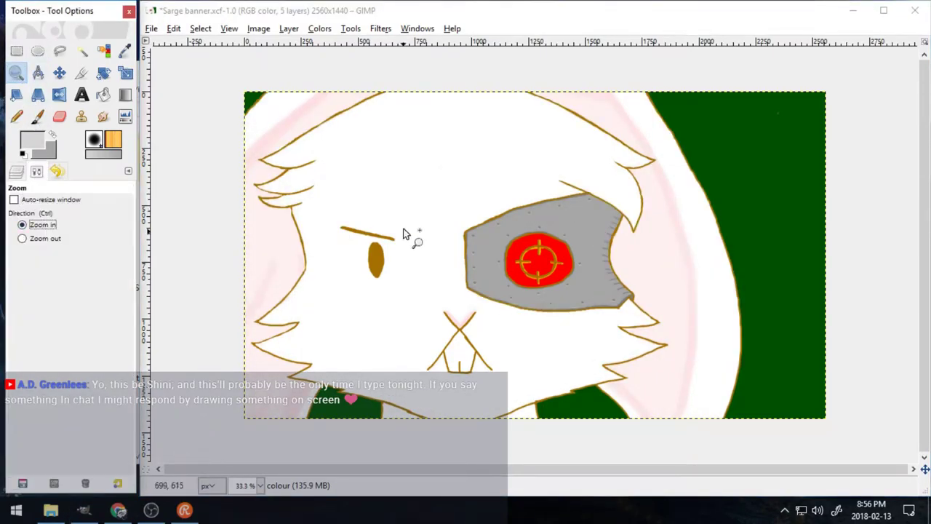
left_click_drag(458, 217, 514, 344)
left_click_drag(435, 76, 564, 203)
left_click_drag(411, 150, 563, 315)
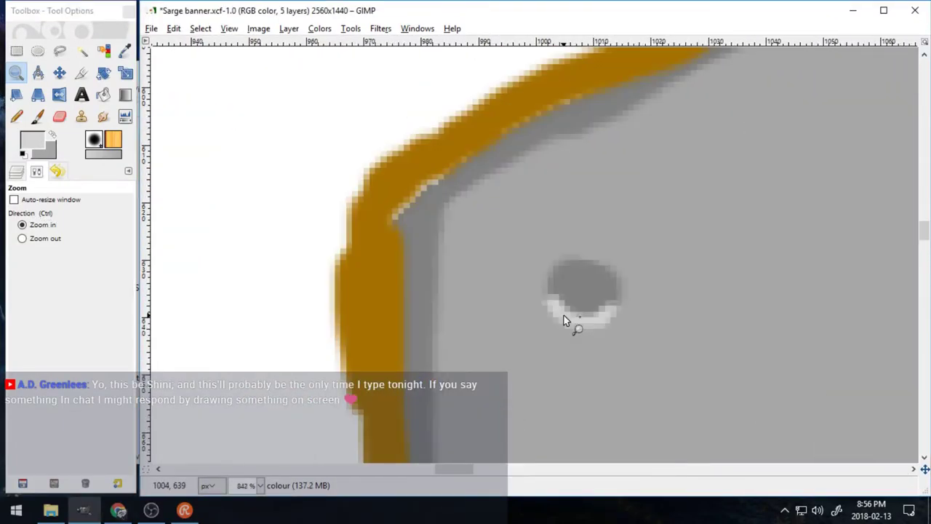
left_click(124, 50)
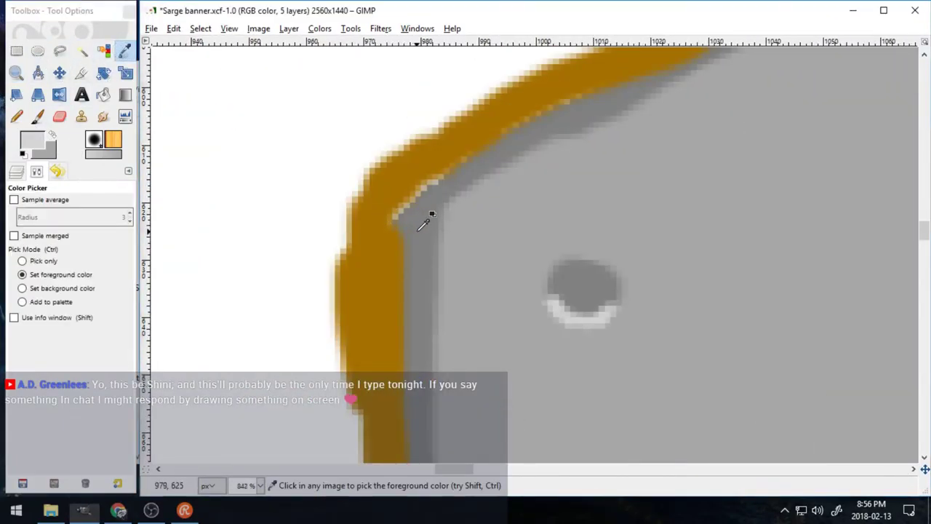
left_click(426, 214)
key("p")
- Set the Paintbrush size to 1 and draw a thin dark grey line between the first two dots down the nose-side edge
left_click(114, 271)
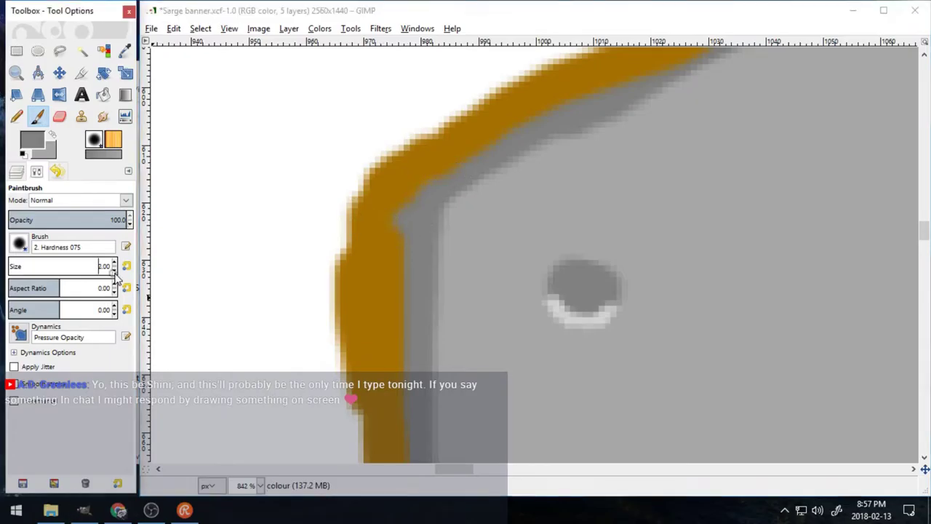
left_click(115, 271)
left_click_drag(923, 233, 924, 246)
left_click_drag(593, 168, 617, 403)
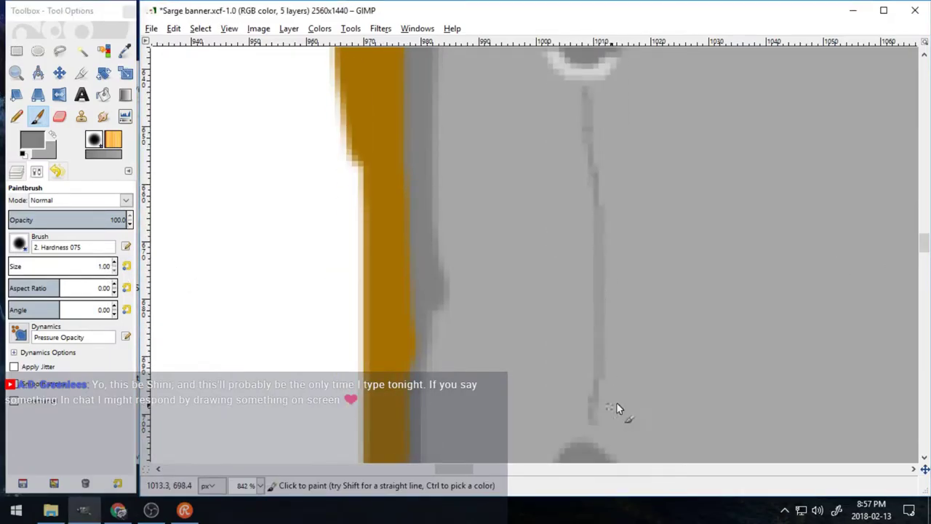
scroll(922, 260, "down", 5)
scroll(922, 260, "down", 4)
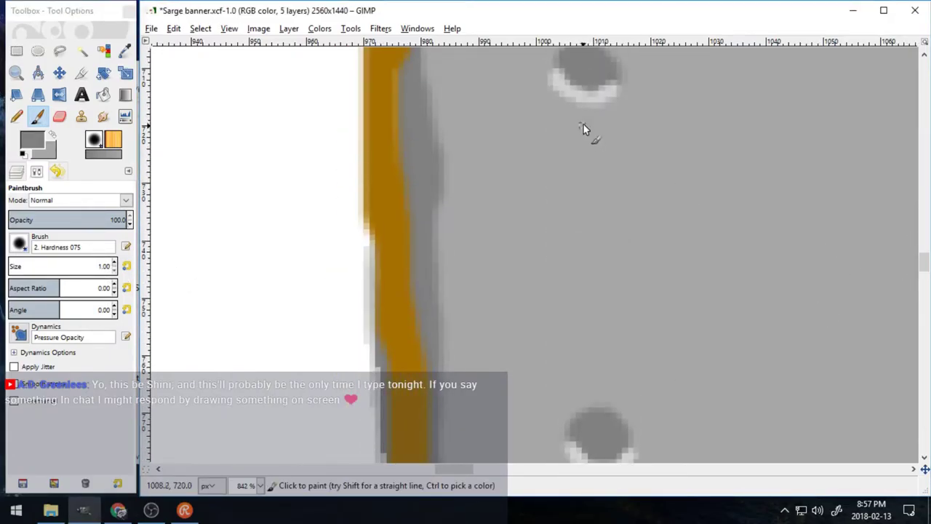
- Paint thin dark grey seam lines between the rivets along the left edge of the grey eye plate with the size 1 brush
left_click_drag(589, 125, 593, 404)
scroll(924, 265, "down", 7)
left_click_drag(599, 146, 606, 366)
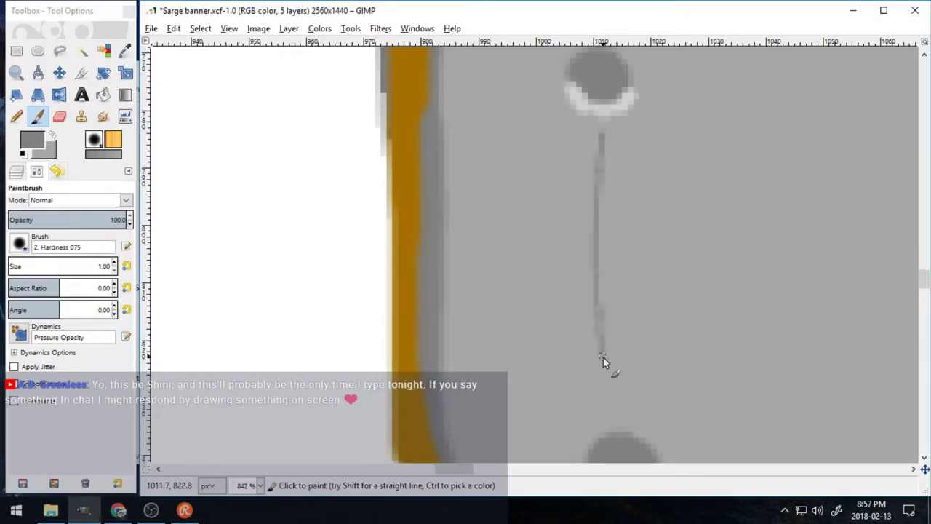
- Paint a thin dark grey seam line from the plate's lower-left corner rivet to the next rivet along the lower edge
scroll(922, 281, "down", 5)
scroll(492, 464, "right", 7)
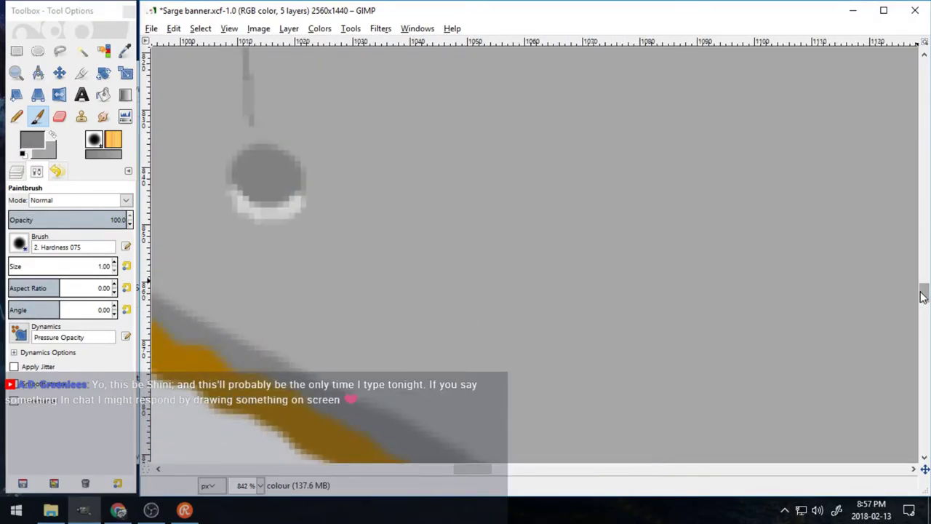
scroll(547, 462, "down", 1)
left_click_drag(344, 188, 604, 335)
scroll(922, 309, "down", 5)
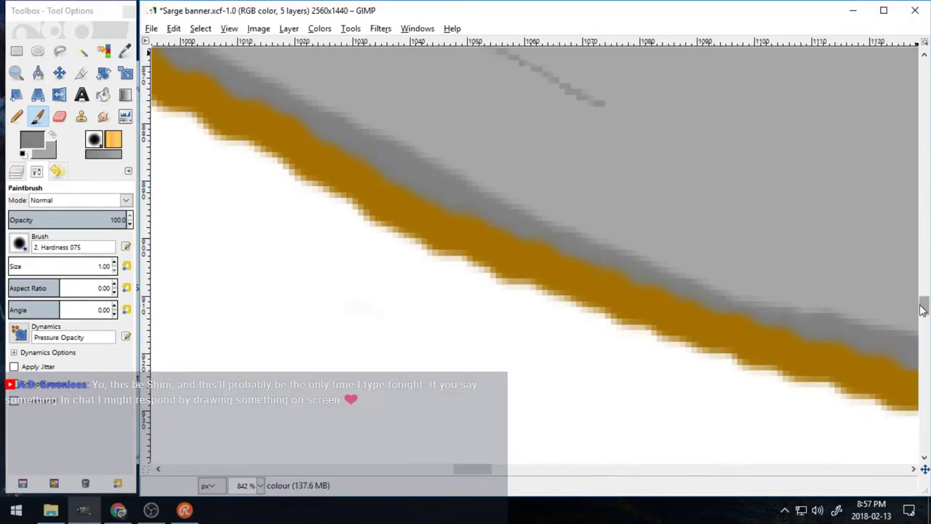
scroll(922, 297, "up", 3)
key("super")
key("super")
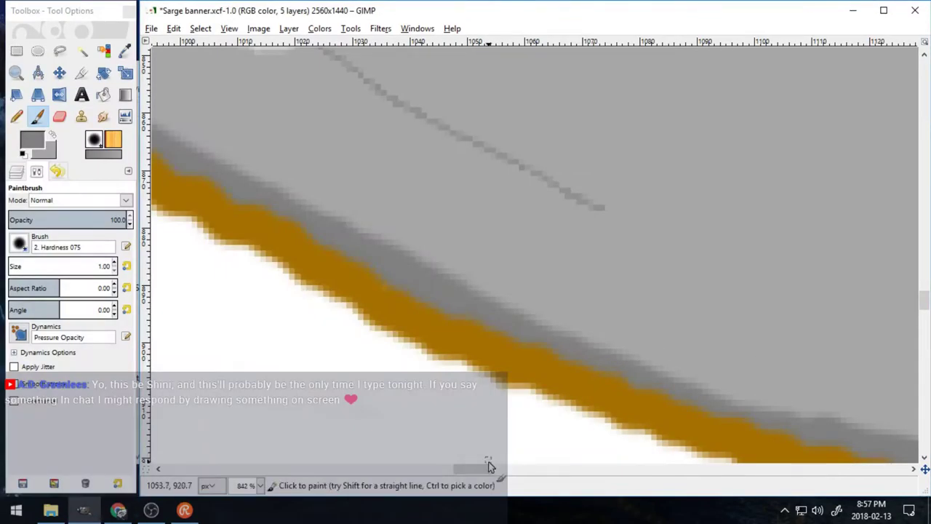
scroll(492, 461, "right", 7)
mouse_move(221, 211)
left_mouse_down()
mouse_move(442, 298)
mouse_move(749, 385)
left_mouse_up()
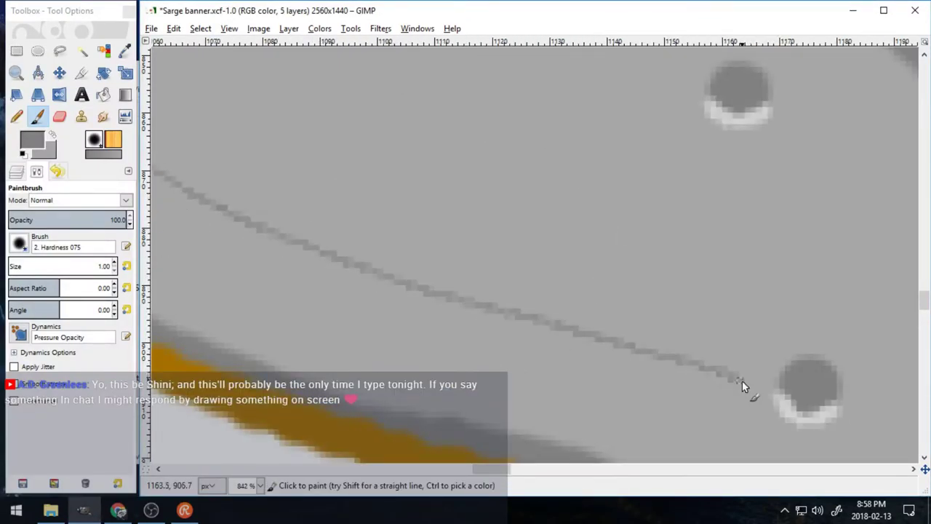
- Continue the thin seam line from rivet to rivet along the rest of the plate's lower edge
scroll(748, 384, "down", 5)
scroll(562, 375, "right", 7)
mouse_move(249, 194)
left_mouse_down()
mouse_move(613, 284)
mouse_move(793, 313)
left_mouse_up()
left_click_drag(525, 469, 552, 469)
left_click_drag(318, 315, 599, 321)
left_click_drag(558, 470, 586, 469)
left_click_drag(154, 344, 872, 308)
left_click_drag(582, 470, 623, 469)
mouse_move(210, 308)
left_mouse_down()
mouse_move(490, 251)
mouse_move(863, 245)
left_mouse_up()
- Paint a curved seam line from the last lower rivet up towards the plate's right edge
left_click_drag(624, 469, 664, 469)
scroll(509, 291, "up", 3)
mouse_move(343, 326)
left_mouse_down()
mouse_move(451, 228)
mouse_move(647, 135)
left_mouse_up()
left_click(59, 117)
left_click_drag(566, 167, 490, 220)
key("ctrl+z")
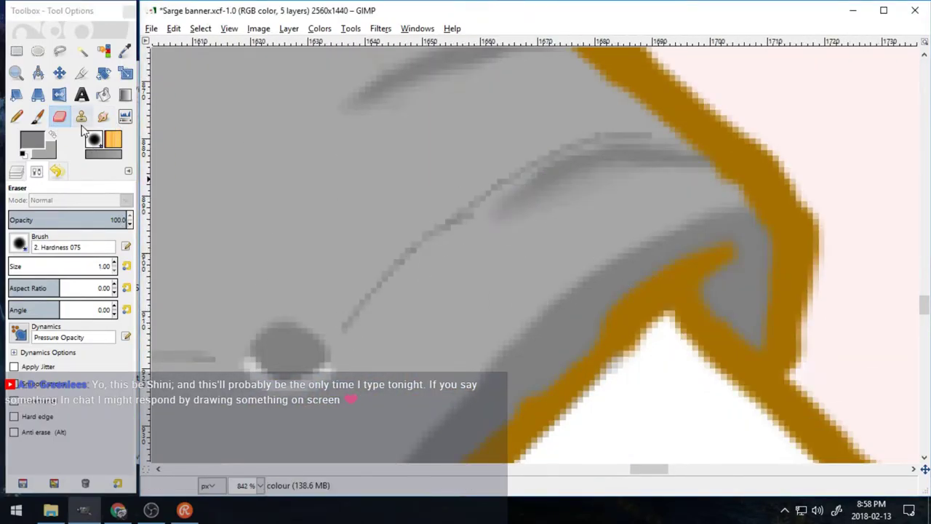
left_click(103, 118)
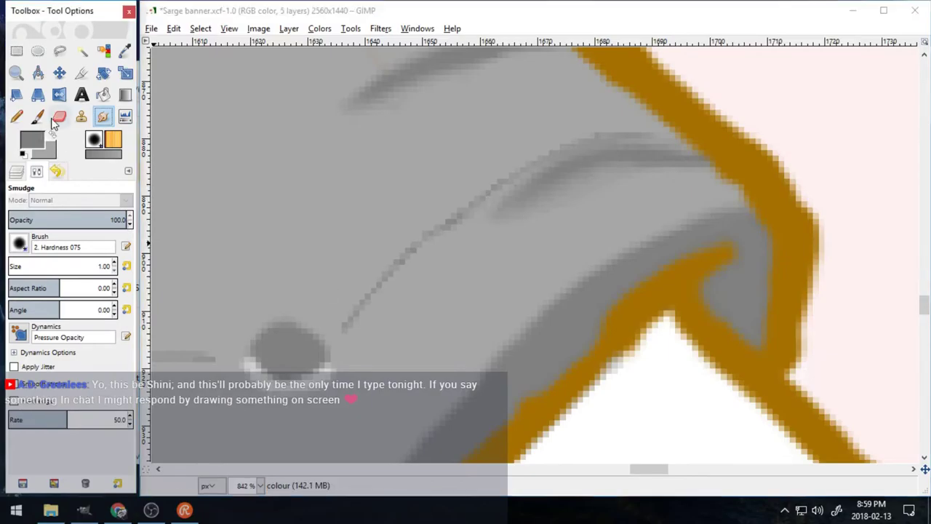
- Repaint the end of the curved seam line and add fine dark crease strokes around the lowest crease at the plate's right edge
key("p")
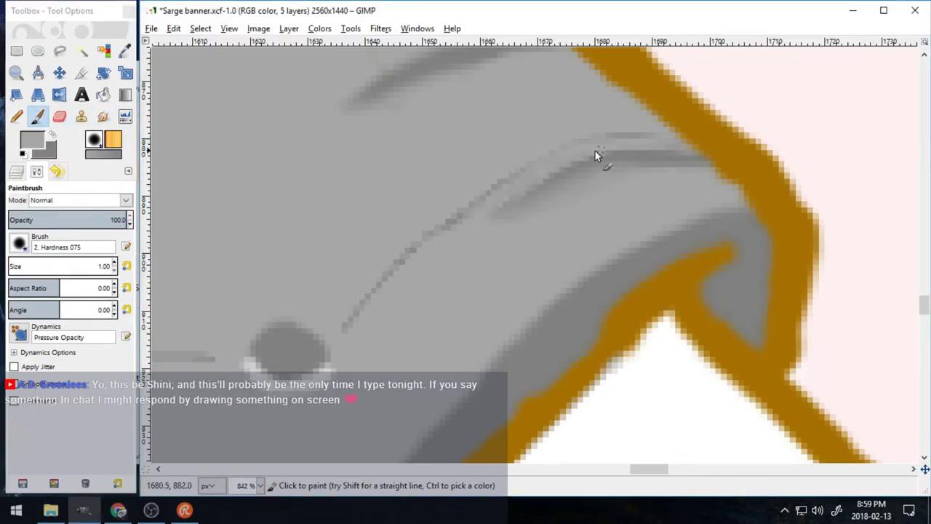
mouse_move(466, 217)
left_mouse_down()
mouse_move(538, 175)
mouse_move(680, 133)
left_mouse_up()
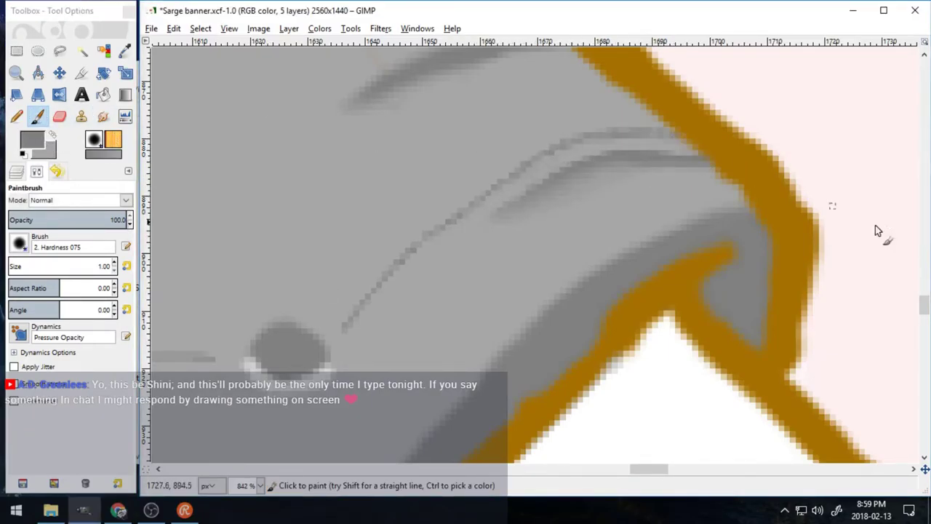
scroll(732, 215, "up", 3)
scroll(598, 217, "down", 2)
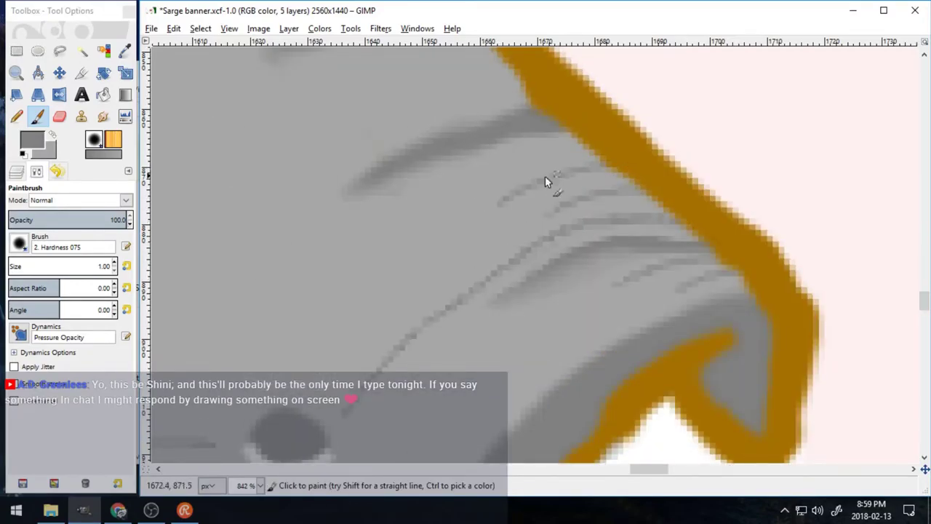
left_click_drag(544, 175, 500, 197)
key("x")
left_click_drag(537, 305, 700, 247)
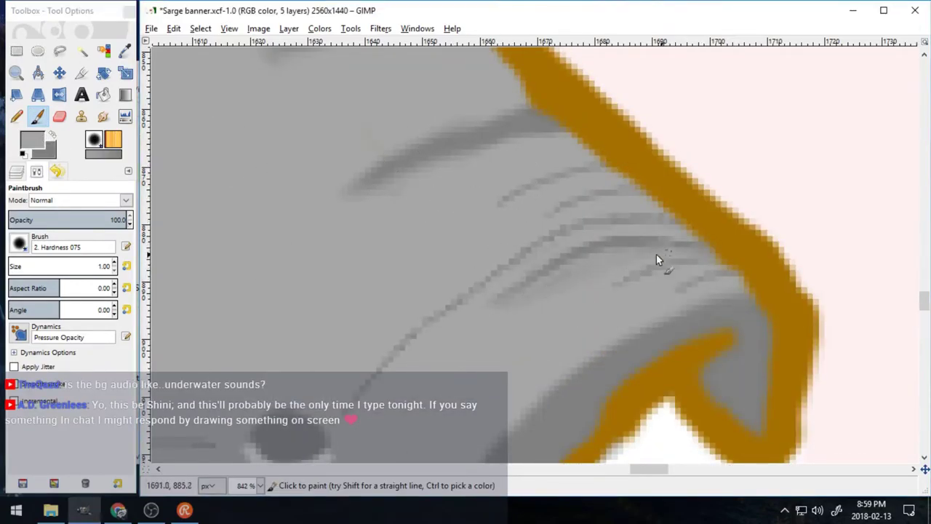
key("ctrl+z")
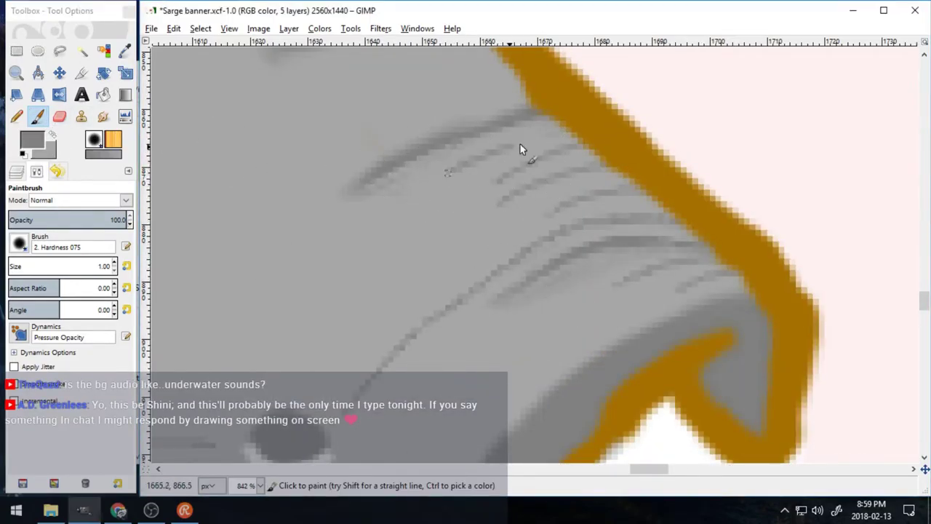
- Thin out the next two soft creases up the plate's right edge and paint fine dark strokes between them
left_click_drag(655, 476, 640, 477)
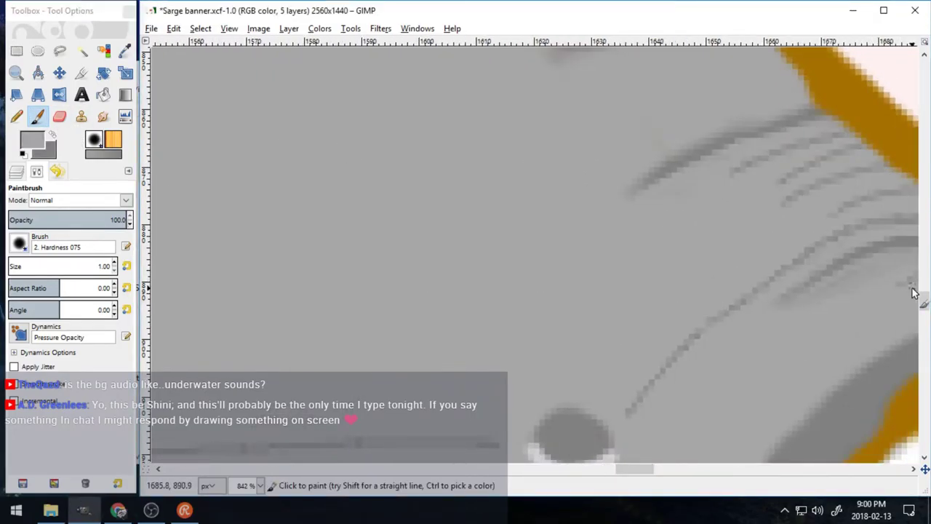
scroll(878, 262, "up", 5)
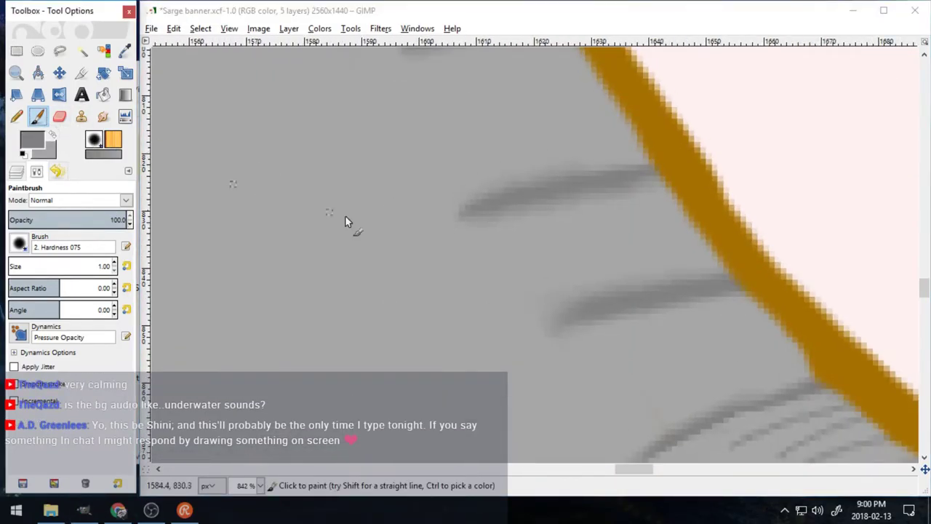
left_click_drag(704, 398, 805, 366)
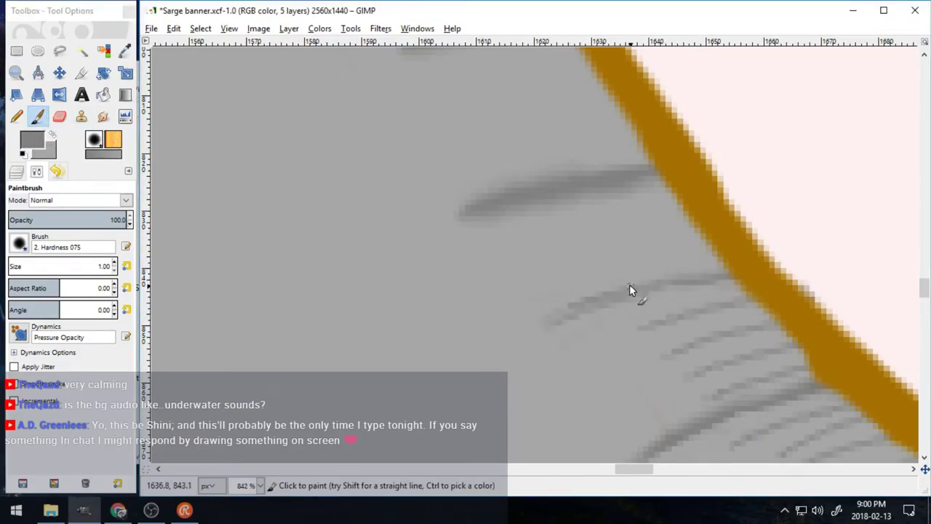
left_click_drag(672, 248, 704, 242)
left_click_drag(570, 248, 687, 221)
mouse_move(547, 235)
left_mouse_down()
mouse_move(684, 202)
mouse_move(473, 218)
left_mouse_up()
left_click(53, 136)
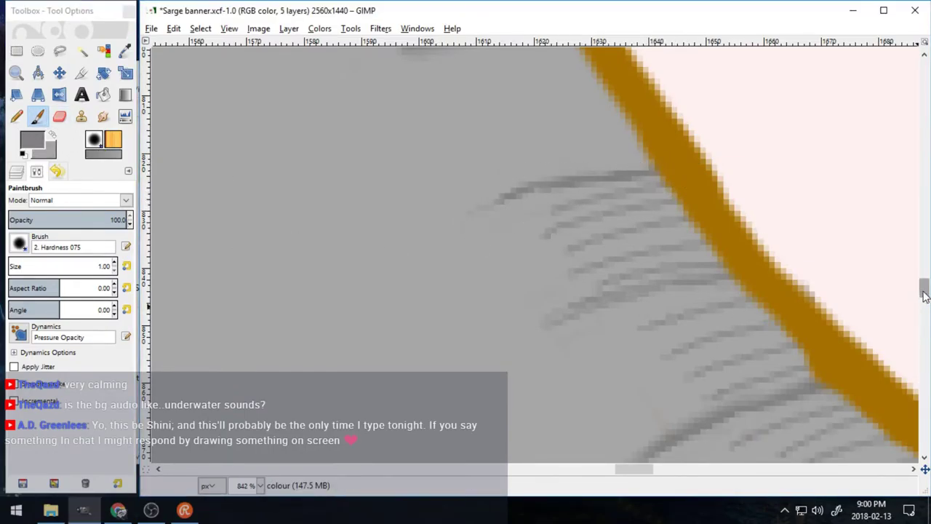
- Paint three more fine dark crease strokes higher up along the plate's right edge
scroll(553, 255, "up", 3)
left_click_drag(470, 297, 615, 263)
left_click_drag(454, 259, 590, 233)
left_click_drag(476, 226, 573, 203)
- Paint over all the crease strokes along the plate's right edge with the light grey base colour at brush size 10
mouse_move(923, 281)
left_mouse_down()
mouse_move(923, 315)
mouse_move(923, 288)
mouse_move(924, 306)
mouse_move(923, 297)
left_mouse_up()
left_click(54, 136)
left_click(115, 262)
left_click_drag(644, 469, 643, 469)
left_click(17, 73)
left_click(58, 241)
left_click(425, 278)
left_click(425, 277)
left_click(424, 277)
left_click(425, 278)
left_click(425, 277)
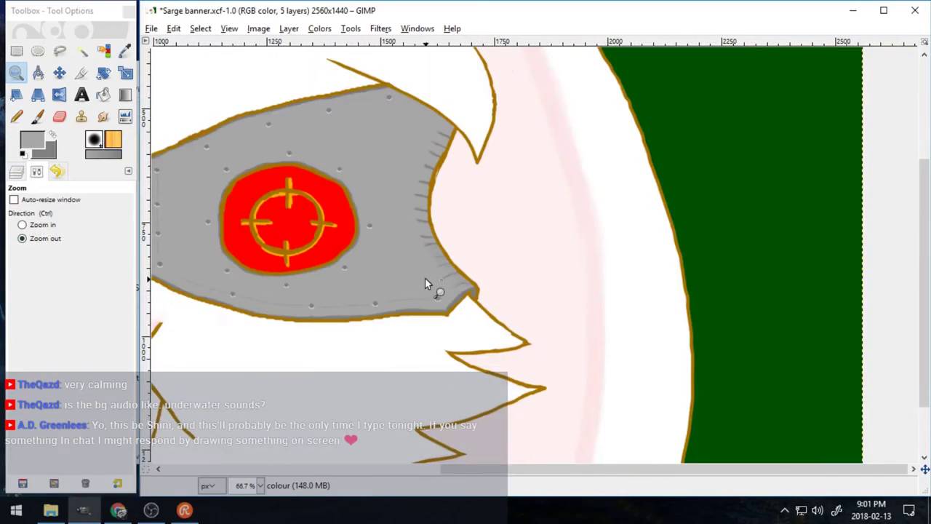
left_click(425, 277)
left_click(52, 225)
left_click_drag(394, 145, 495, 352)
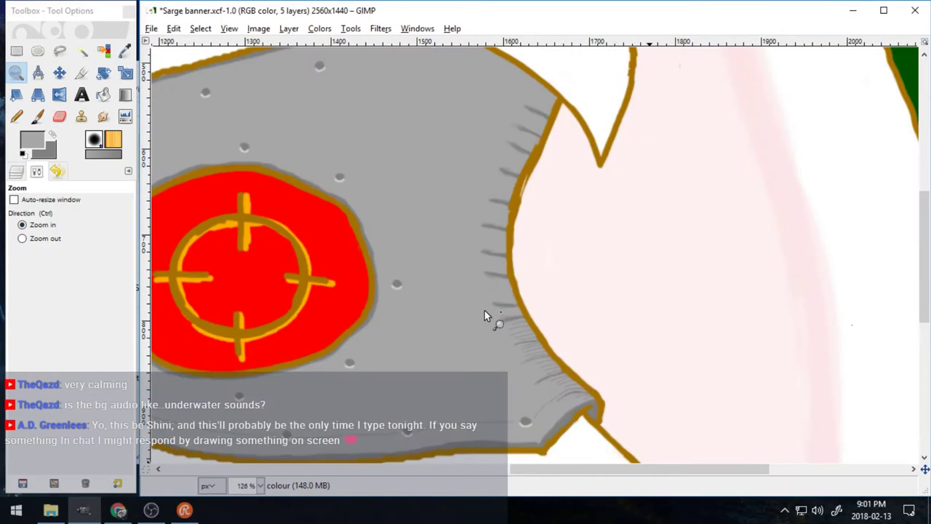
key("p")
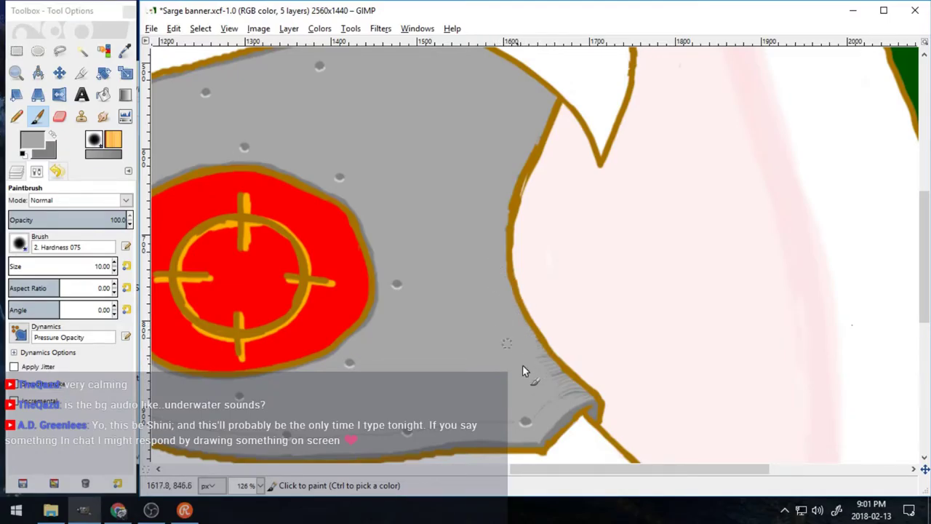
left_click_drag(541, 136, 525, 164)
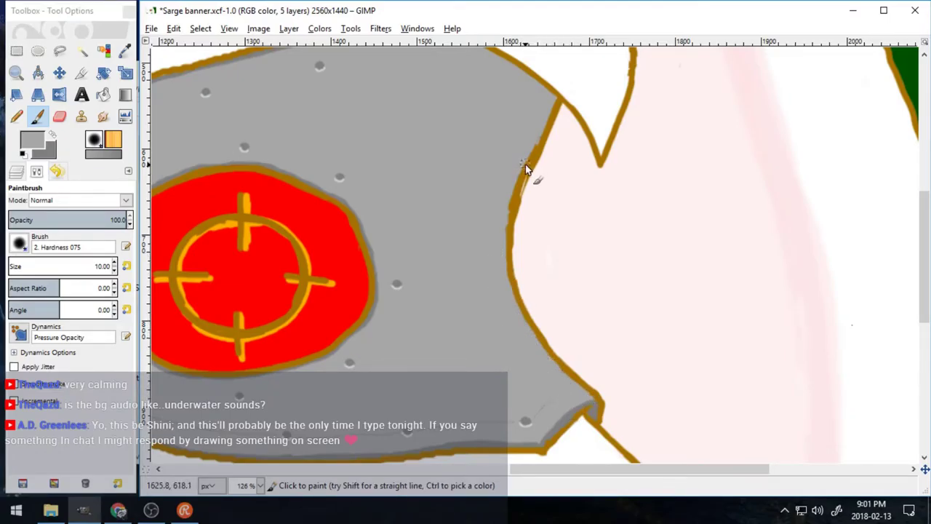
- Extend the dark grey seam line from the lower-right rivet to the plate's right edge at brush size 1
left_click(16, 73)
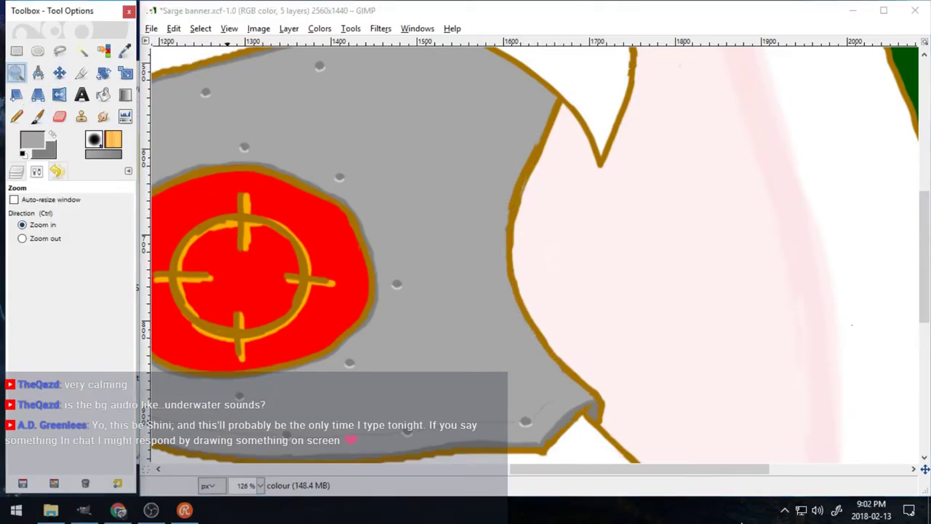
left_click_drag(511, 341, 640, 478)
key("p")
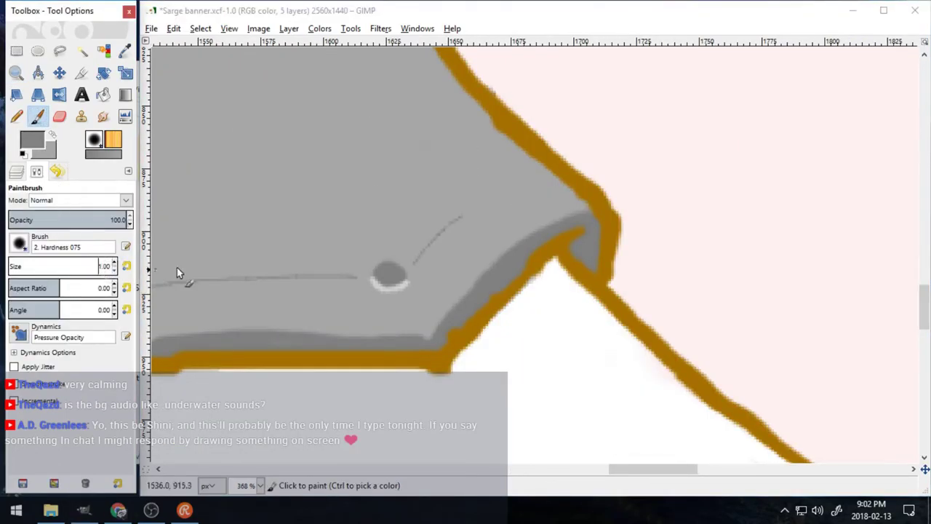
left_click_drag(458, 214, 521, 186)
- Paint thin dark grey seam lines between the rivets along the plate's upper edge, starting from its right edge
left_click_drag(923, 310, 922, 209)
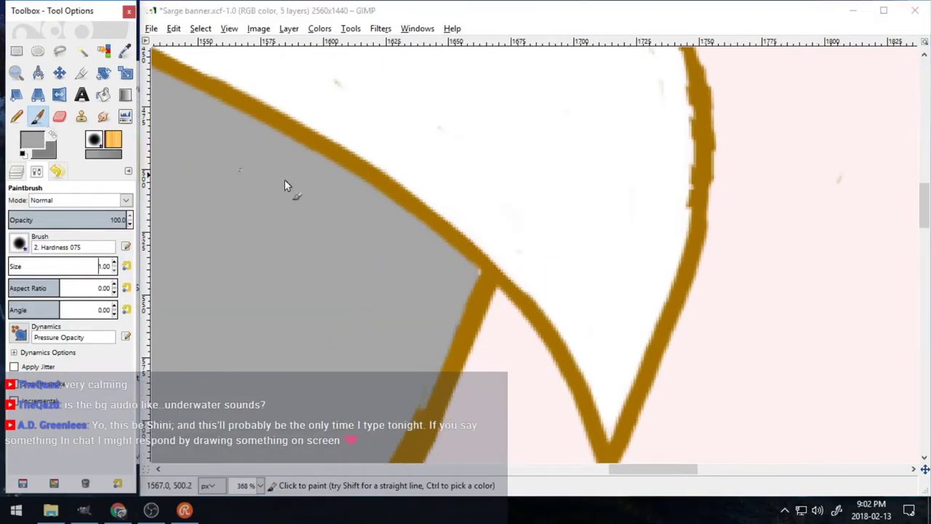
left_click_drag(675, 471, 615, 471)
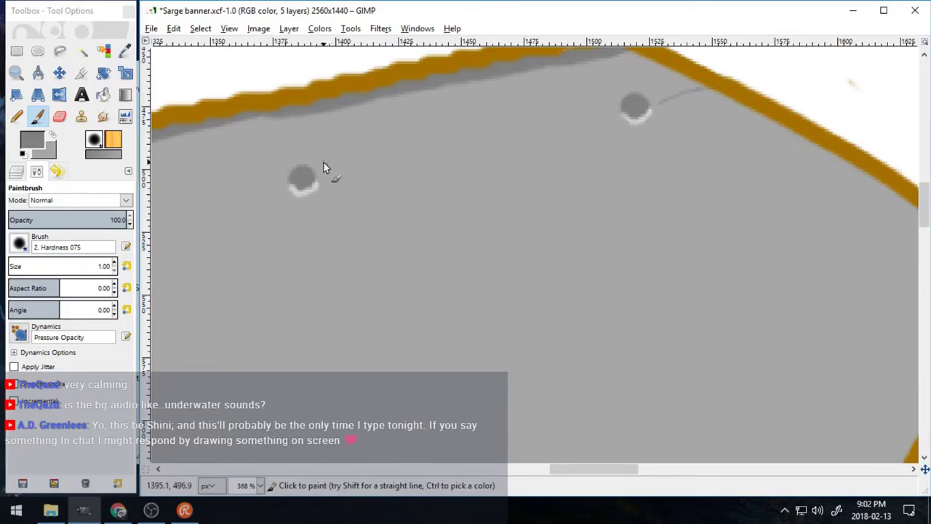
scroll(435, 250, "left", 5)
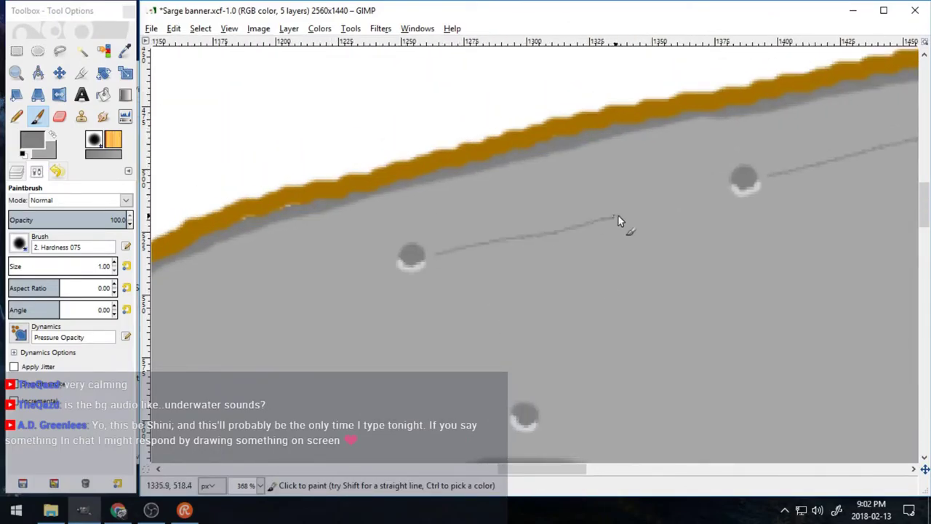
left_click_drag(558, 464, 495, 469)
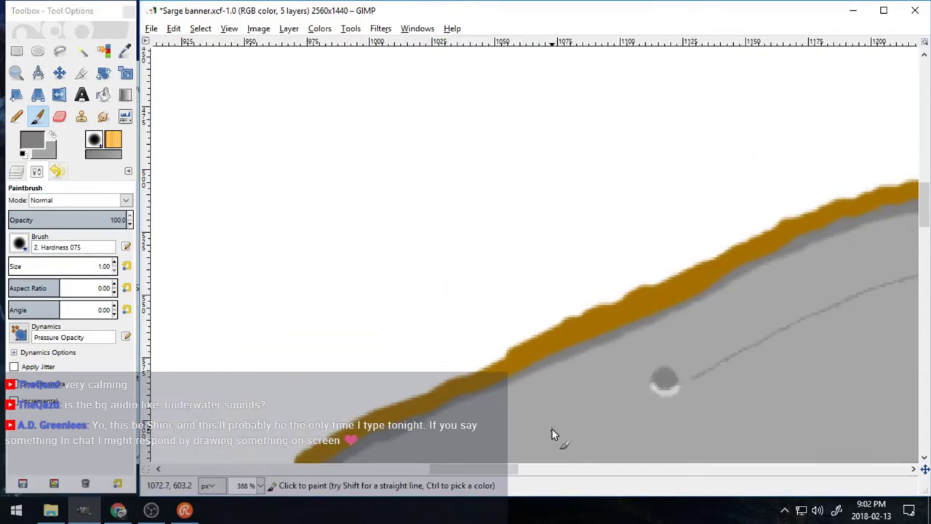
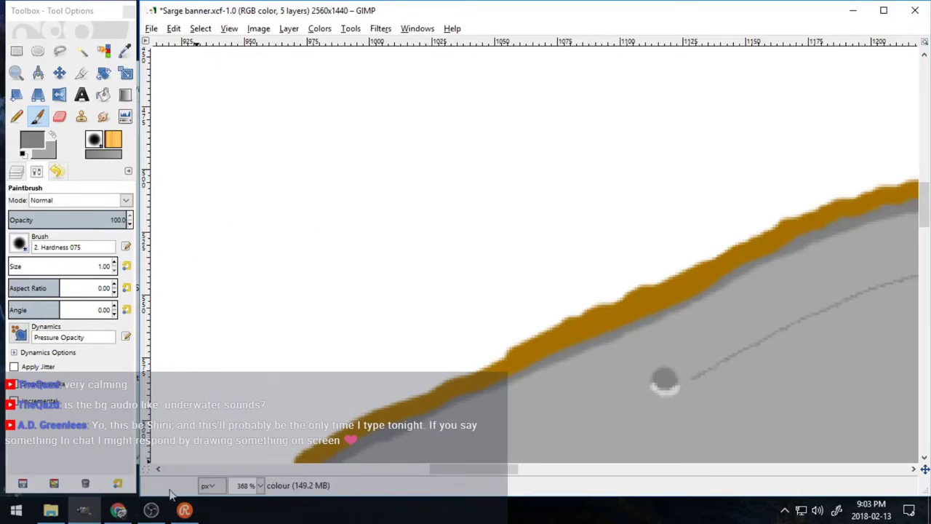
- Add a new transparent layer named "text" above the colour layer, with the whole image in view
left_click(17, 74)
left_click(64, 241)
triple_click(277, 255)
left_click(277, 256)
triple_click(277, 255)
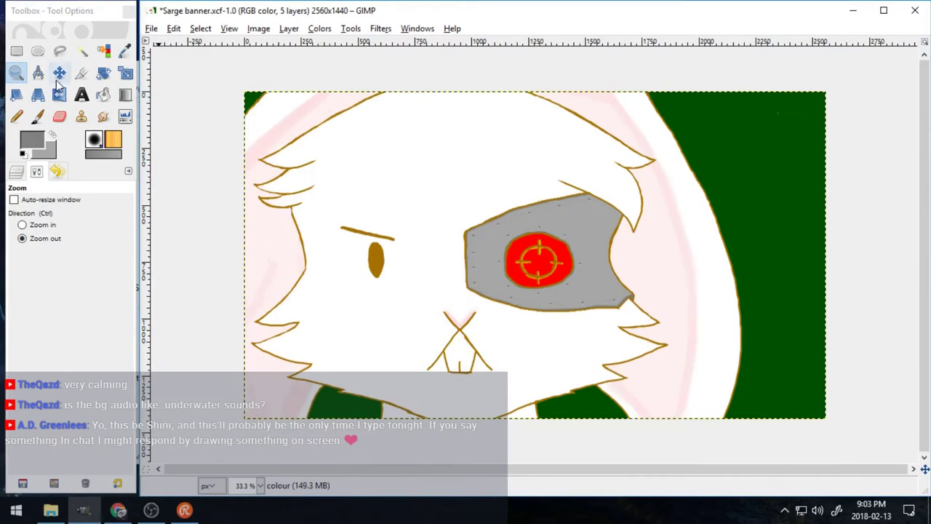
left_click(39, 117)
key("ctrl+l")
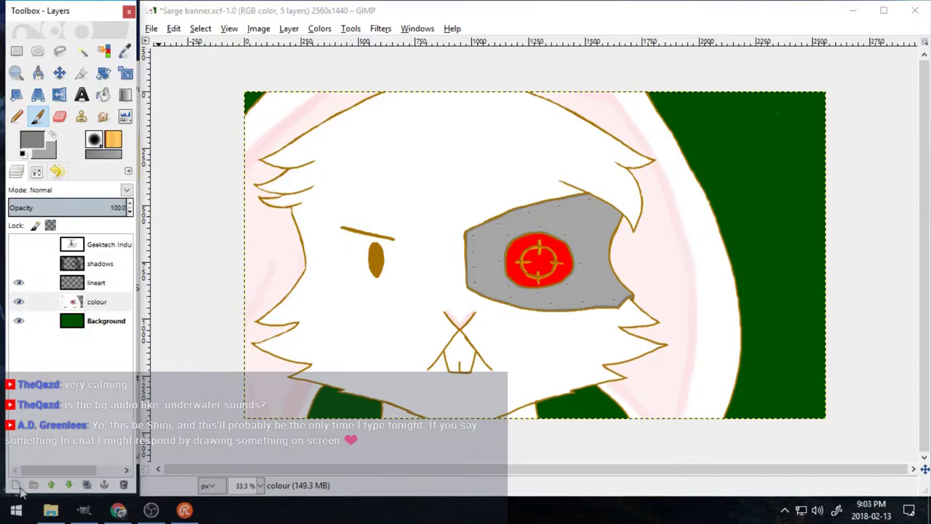
left_click(16, 485)
key("Return")
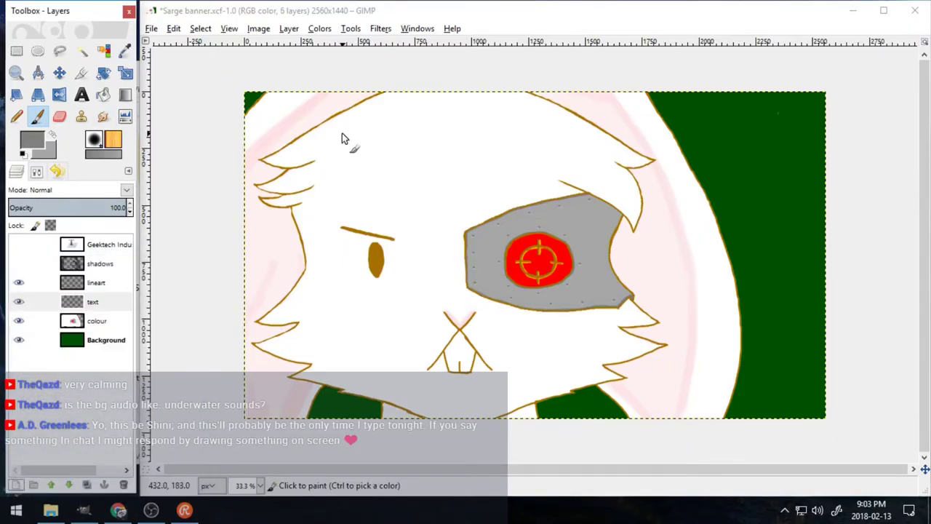
- Handwrite "It's WHALE SONG" in grey across the character's forehead and delete the text layer again
left_click_drag(336, 134, 371, 140)
left_click_drag(352, 138, 353, 157)
left_click_drag(334, 160, 365, 158)
left_click_drag(421, 162, 402, 164)
mouse_move(460, 143)
left_mouse_down()
mouse_move(473, 153)
mouse_move(493, 147)
left_mouse_up()
left_click_drag(506, 136, 505, 166)
mouse_move(519, 136)
left_mouse_down()
mouse_move(520, 165)
mouse_move(543, 166)
left_mouse_up()
left_click_drag(548, 138, 565, 163)
left_click_drag(575, 137, 575, 165)
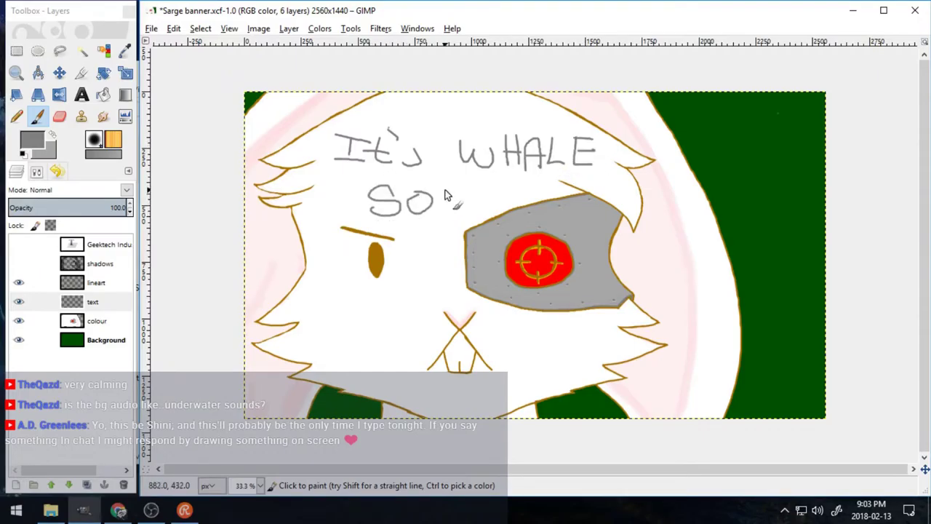
left_click_drag(443, 212, 463, 188)
left_click_drag(496, 190, 488, 203)
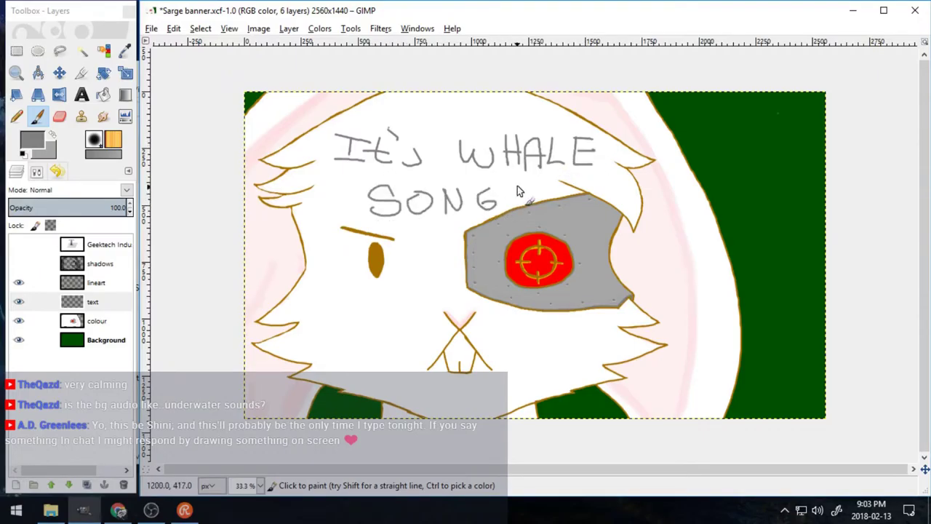
left_click(123, 485)
- Paint the seam line between the plate's upper-left corner rivet and the next upper rivet at brush size 1
left_click(18, 73)
mouse_move(490, 259)
left_mouse_down()
mouse_move(496, 206)
mouse_move(506, 242)
left_mouse_up()
left_click_drag(341, 197, 474, 306)
left_click(38, 116)
left_click(115, 270)
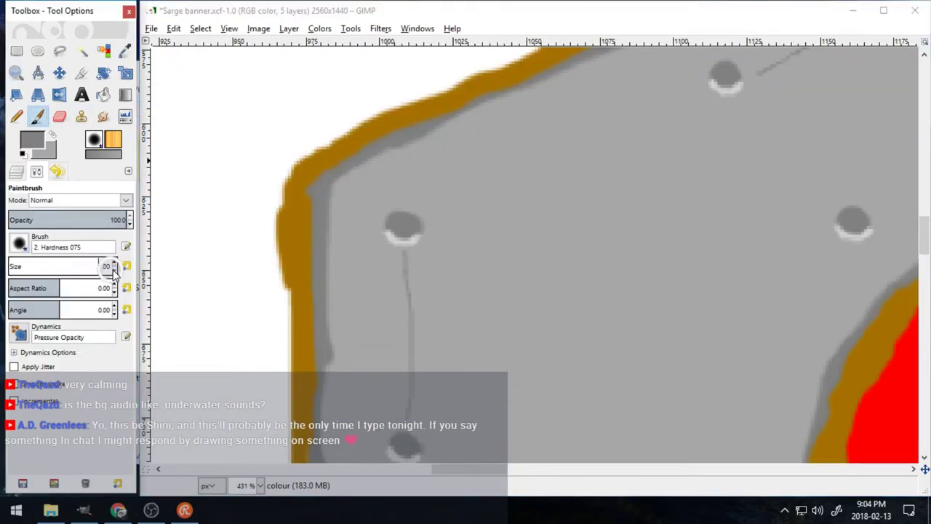
left_click_drag(433, 215, 528, 168)
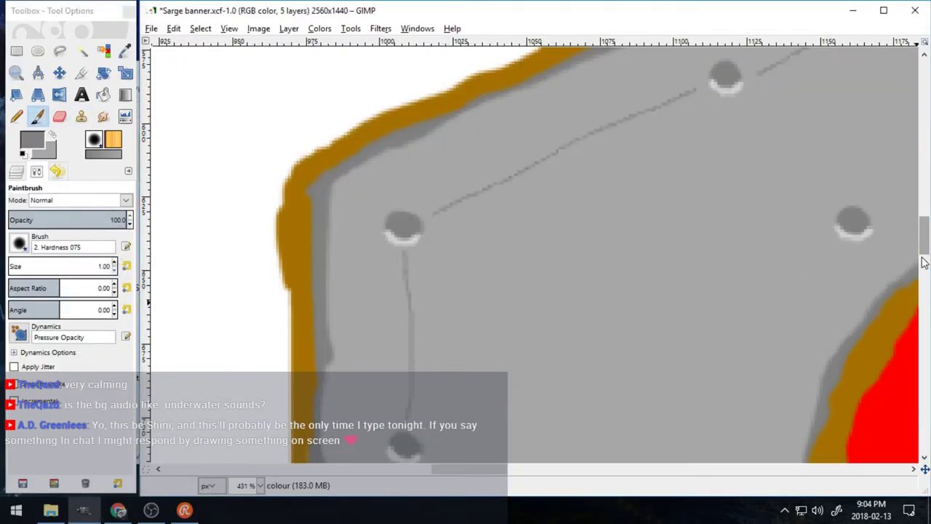
- Paint a curved seam line between the two rivets on the upper-left side of the red eye
left_click_drag(923, 253, 924, 264)
left_click_drag(472, 468, 502, 469)
left_click_drag(443, 320, 437, 418)
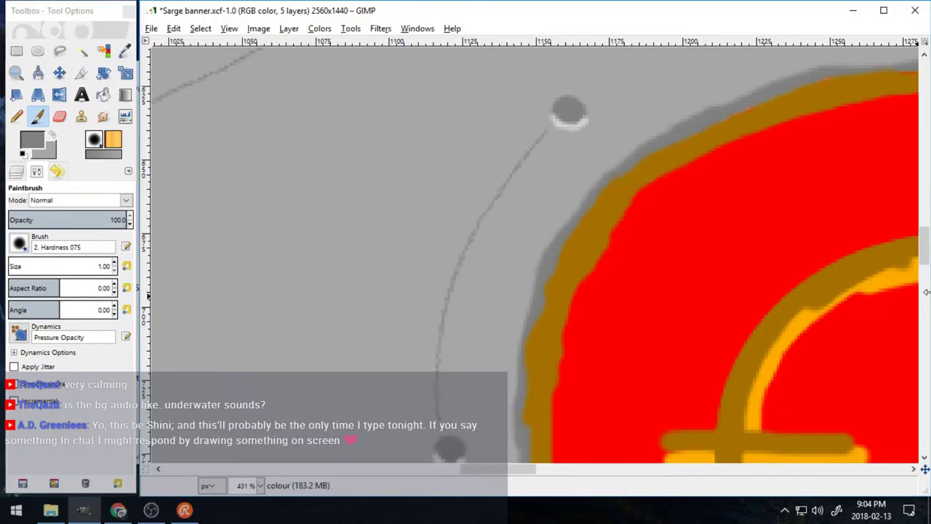
- Paint a curved seam line between the two rivets on the lower-left side of the red eye
scroll(617, 218, "down", 9)
left_click_drag(460, 261, 507, 364)
scroll(507, 364, "up", 15)
key("ctrl+z")
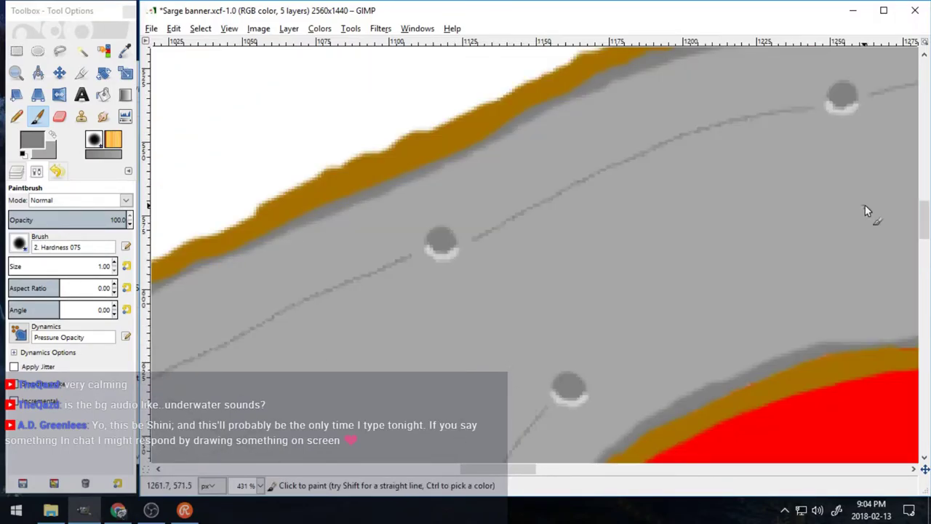
mouse_move(925, 223)
left_mouse_down()
mouse_move(902, 296)
mouse_move(928, 277)
mouse_move(927, 285)
left_mouse_up()
left_click_drag(450, 103, 448, 120)
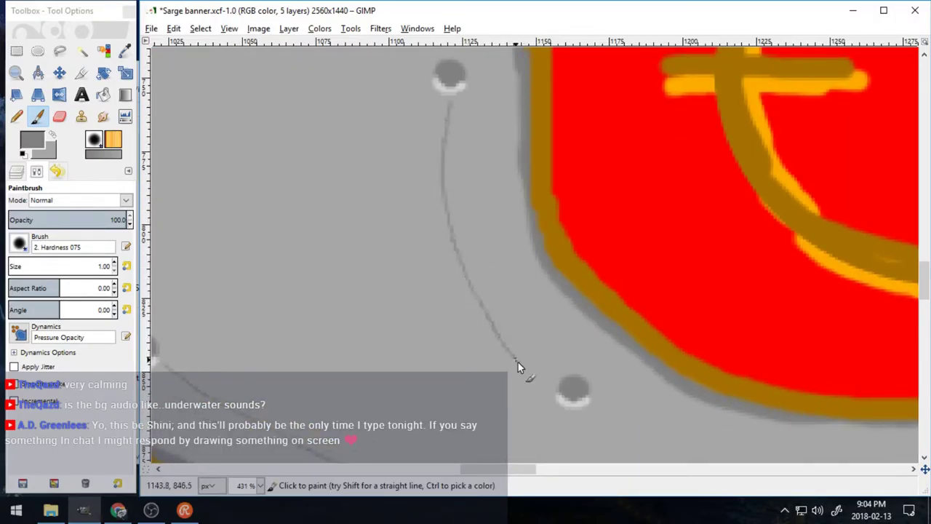
left_click_drag(518, 362, 543, 383)
- Paint thin seam lines between the rivets along the underside of the red eye
left_click_drag(924, 291, 924, 306)
left_click_drag(518, 470, 554, 480)
left_click_drag(527, 326, 580, 326)
left_click_drag(534, 470, 563, 470)
left_click_drag(345, 323, 405, 320)
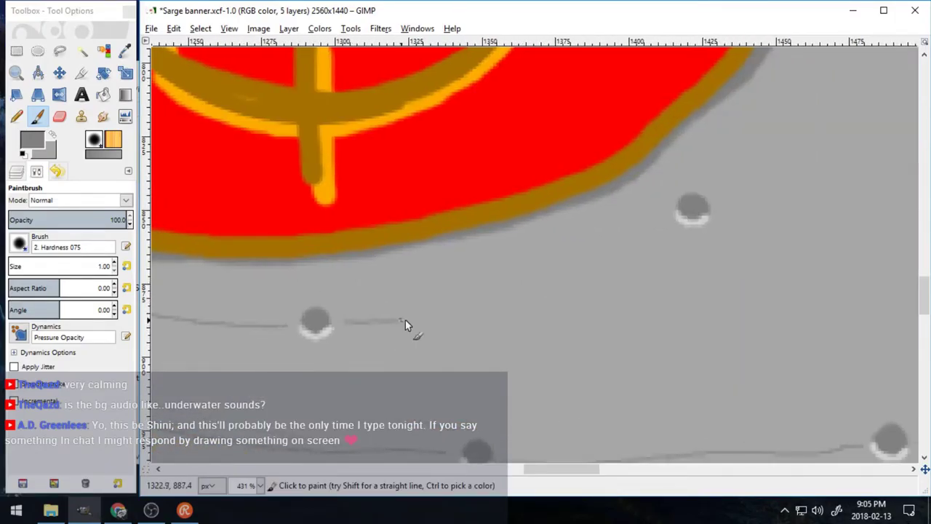
- Paint curved seam lines along the right side of the red eye, linking its lower-right, right and upper-right rivets
scroll(661, 237, "right", 5)
scroll(437, 389, "up", 4)
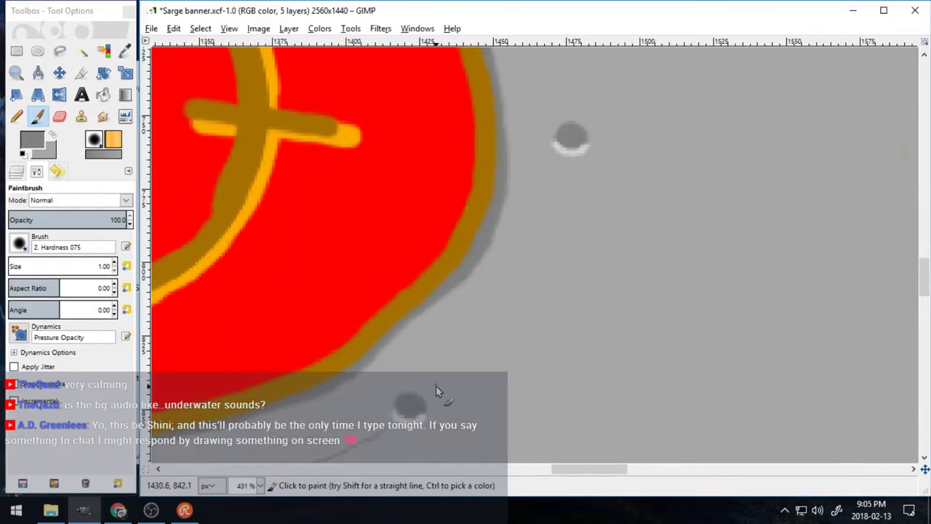
left_click_drag(436, 388, 570, 231)
scroll(570, 231, "up", 5)
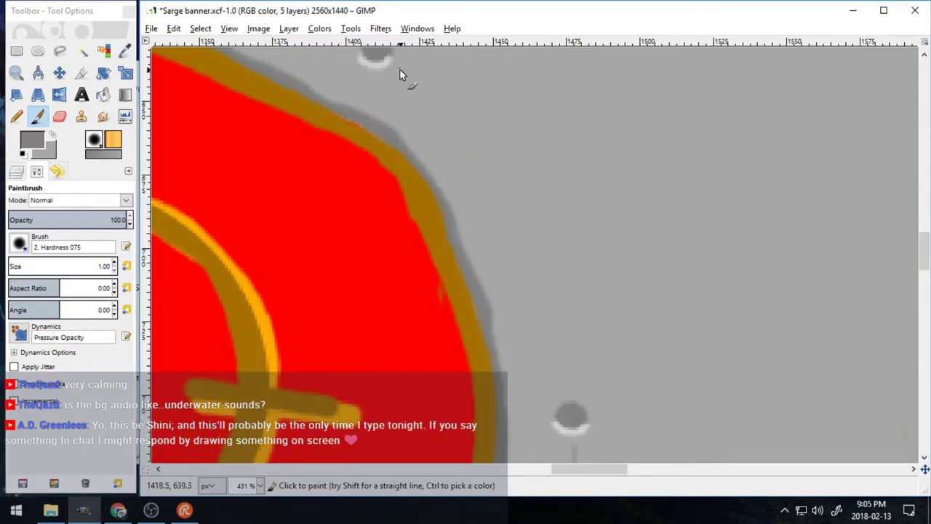
key("ctrl+z")
mouse_move(400, 65)
left_mouse_down()
mouse_move(426, 92)
mouse_move(550, 306)
left_mouse_up()
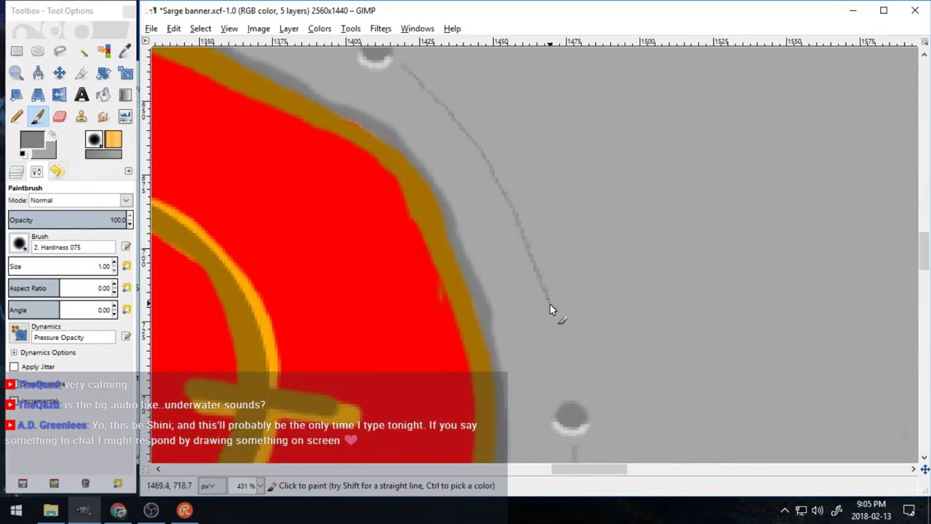
- Paint seam lines over the top of the red eye, linking the top rivet with the upper-right and upper-left rivets
scroll(276, 327, "up", 4)
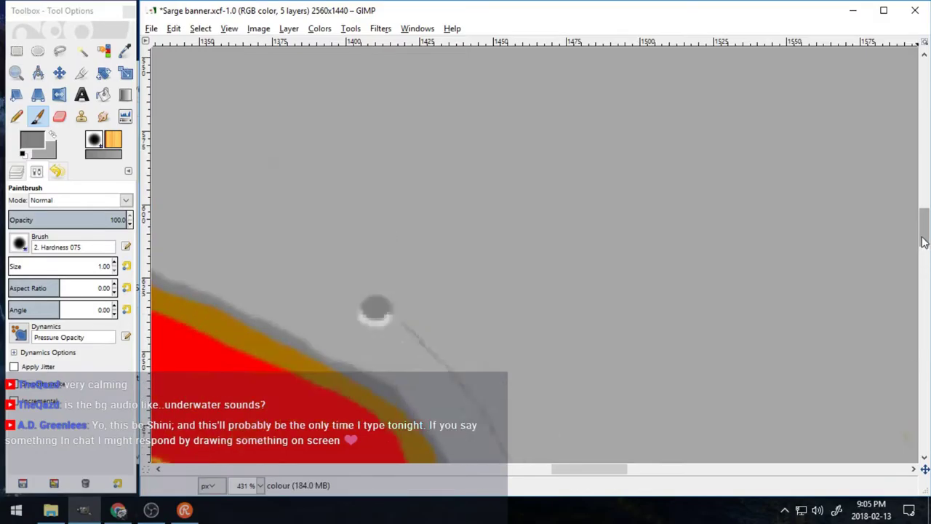
scroll(486, 284, "down", 5)
scroll(473, 263, "up", 4)
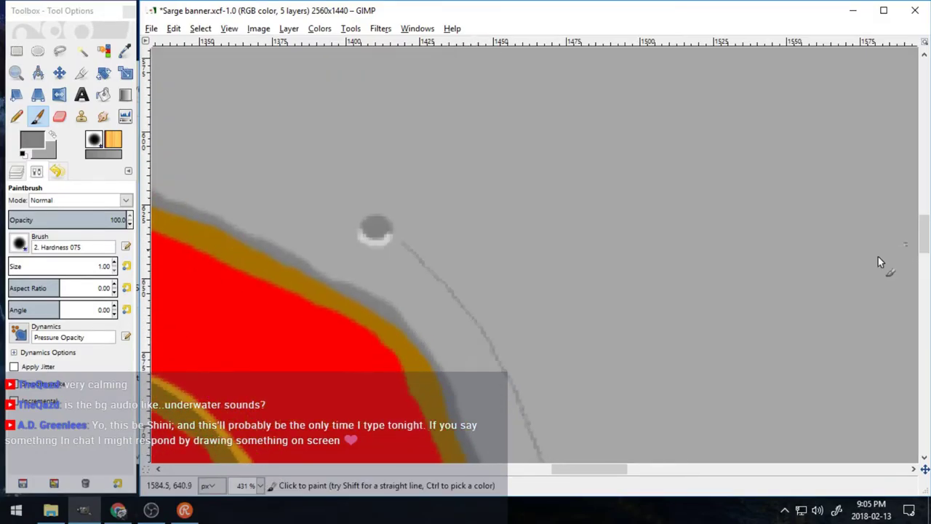
scroll(475, 167, "left", 6)
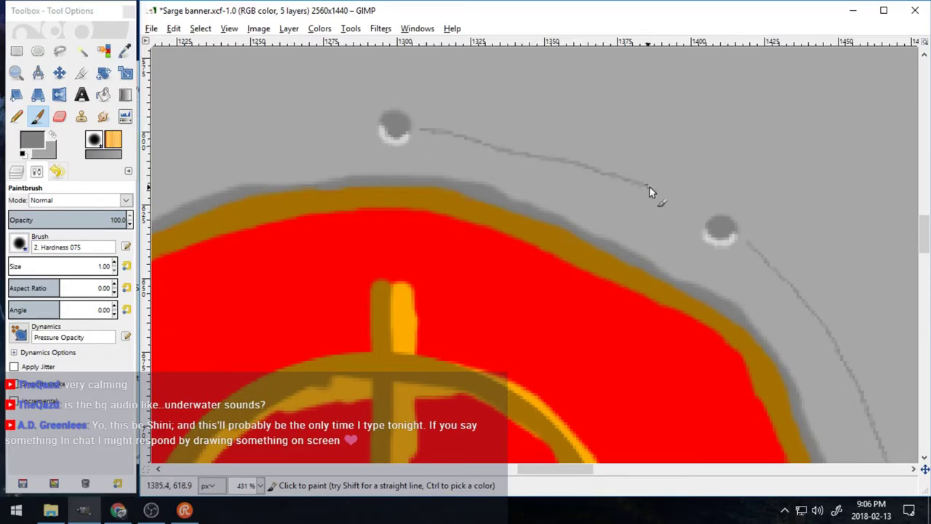
left_click_drag(536, 469, 500, 469)
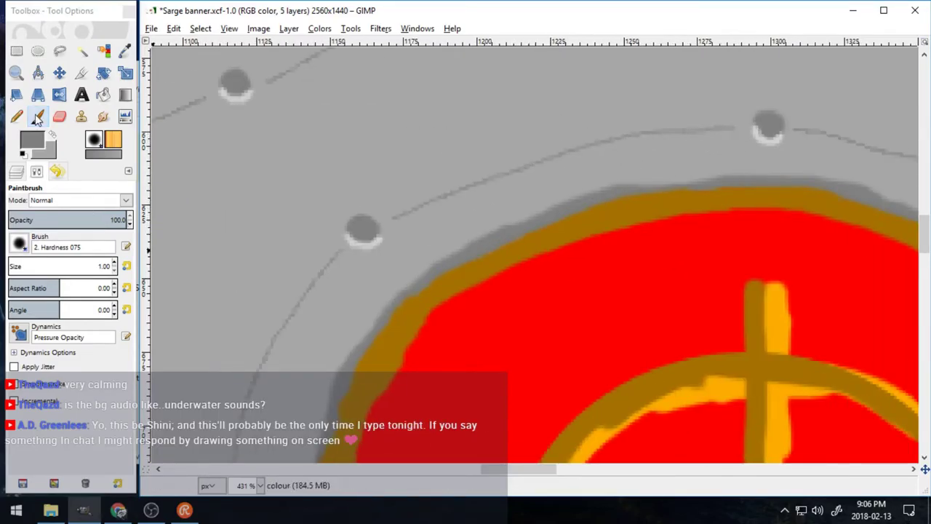
- Bring the whole image into view and make the shadows layer visible
left_click(60, 117)
left_click(16, 72)
left_click(36, 238)
left_click(464, 350)
left_click(464, 350)
left_click(464, 349)
left_click(464, 350)
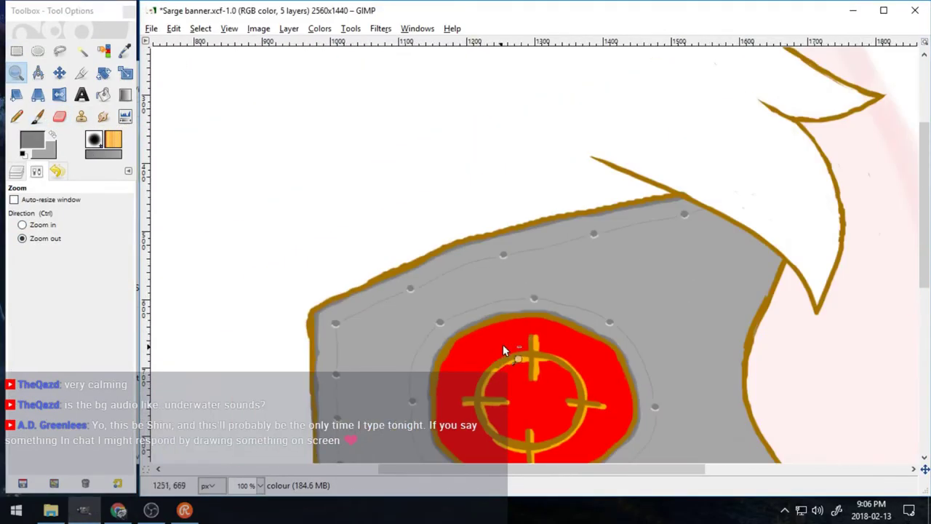
left_click(513, 336)
left_click(516, 332)
left_click(516, 333)
left_click(17, 171)
left_click(20, 265)
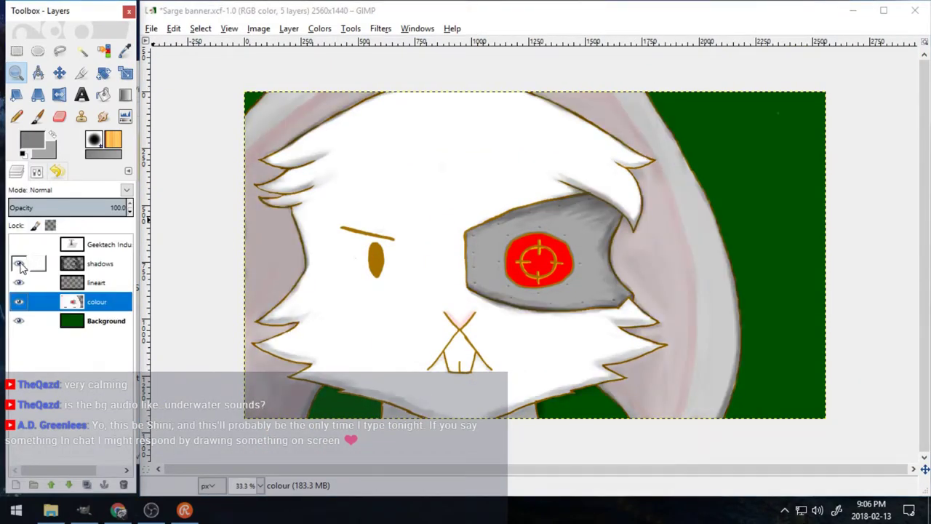
- Pick black from the shadows layer and paint shadow strokes on the ear beside the plate's right edge at brush size 9
double_click(19, 73)
left_click(22, 225)
left_click_drag(592, 205, 674, 321)
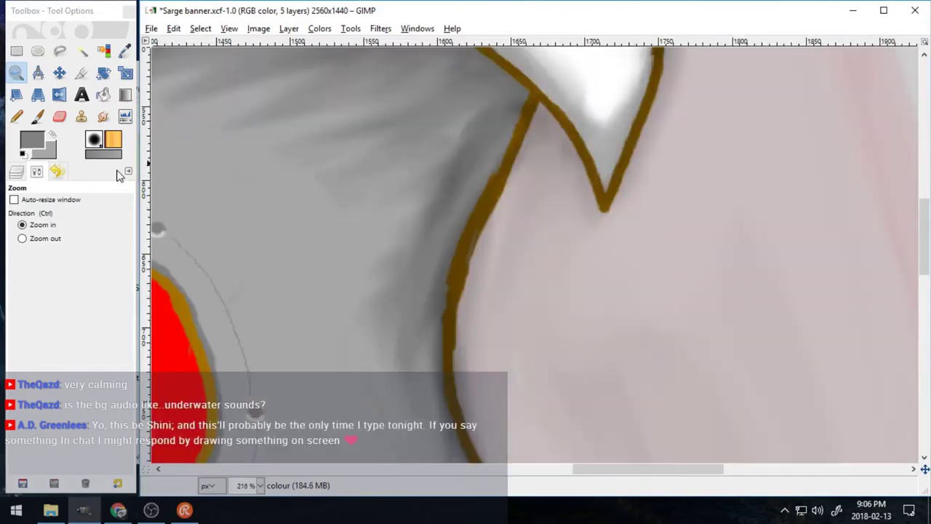
left_click(16, 171)
left_click(75, 263)
left_click(103, 117)
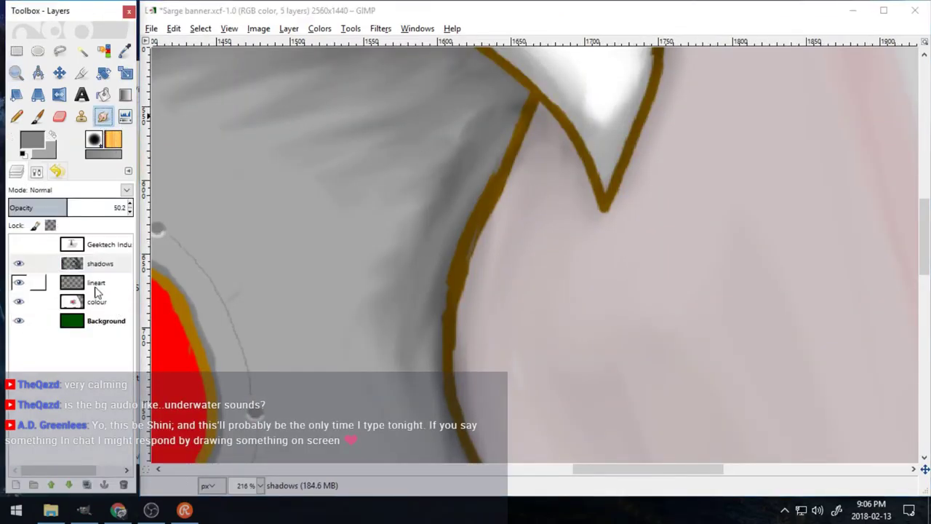
left_click(125, 51)
left_click(522, 218)
left_click(38, 116)
left_click(37, 172)
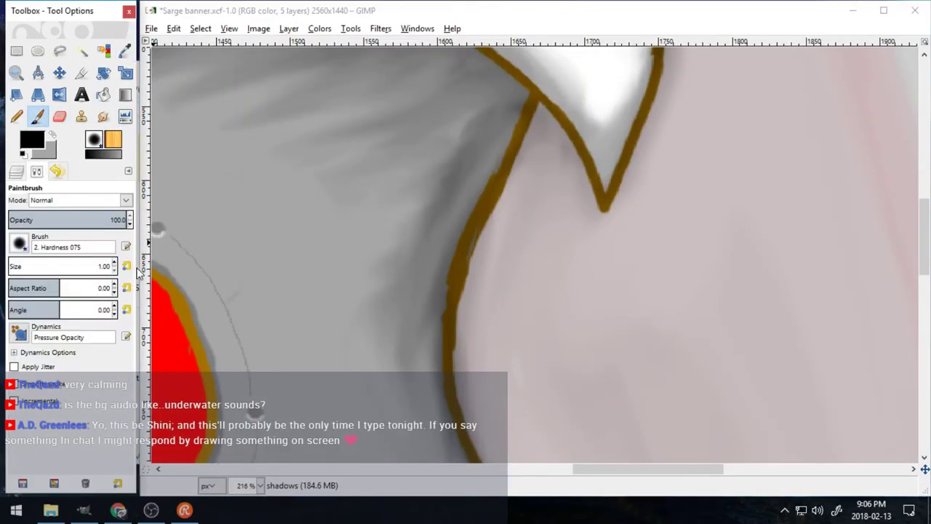
left_click_drag(484, 234, 535, 157)
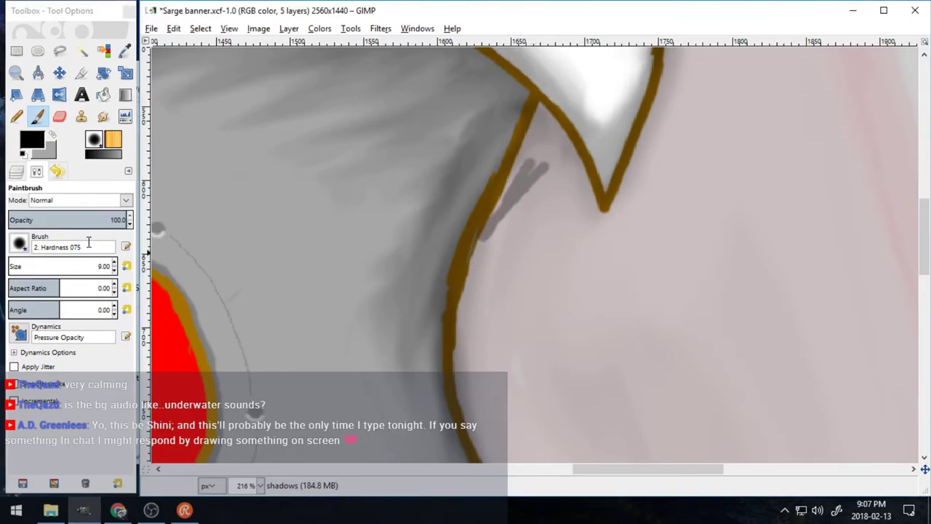
- Smudge the new ear shadow and the shading beside the plate's right edge at size 27.46
left_click(16, 171)
left_click(102, 116)
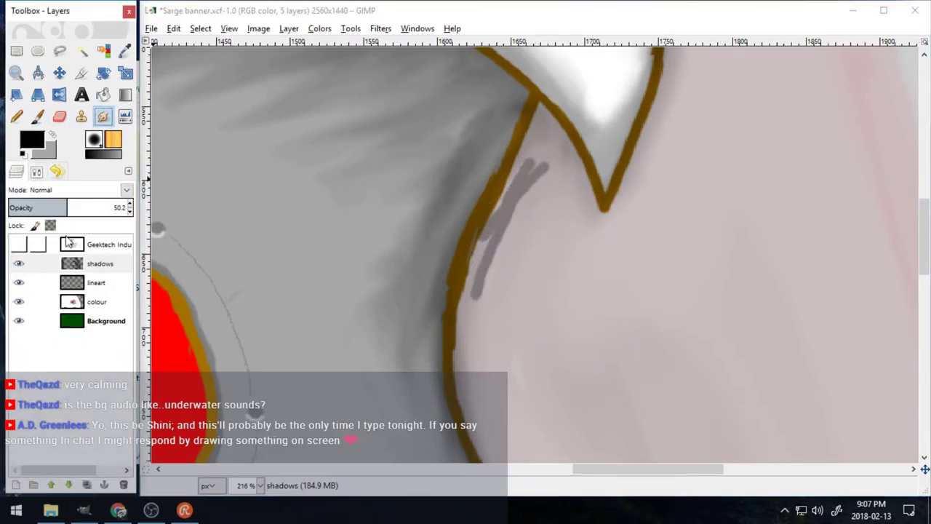
left_click(36, 172)
left_click(116, 271)
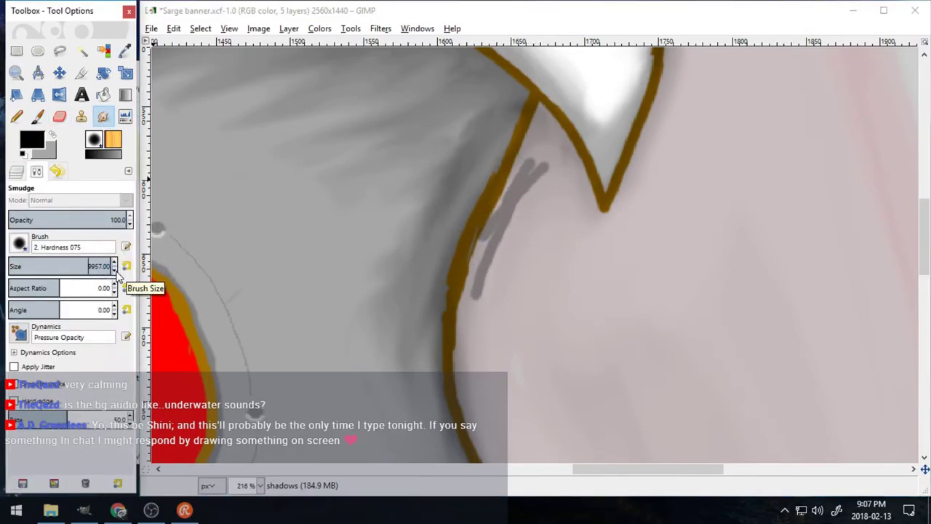
left_click(11, 265)
left_click_drag(539, 166, 477, 313)
left_click_drag(507, 259, 497, 257)
left_click_drag(561, 142, 566, 185)
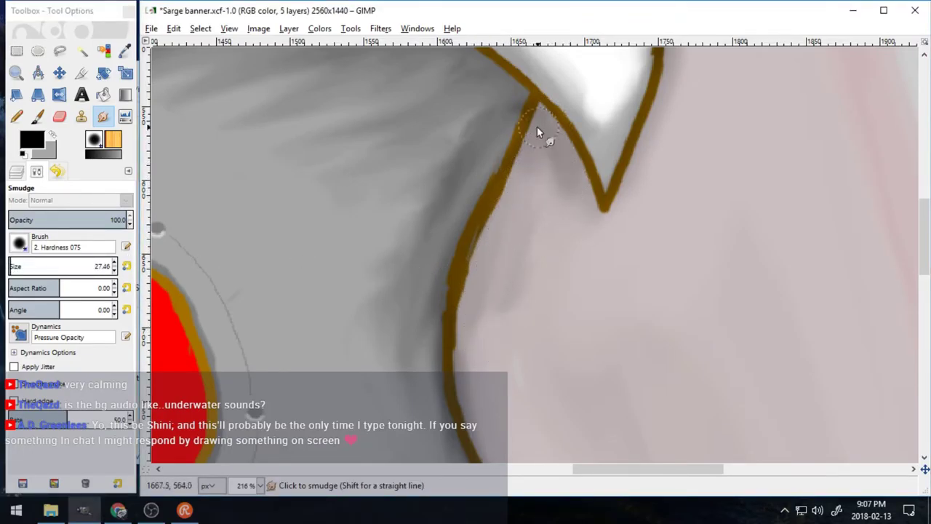
left_click_drag(537, 126, 512, 214)
mouse_move(534, 177)
left_mouse_down()
mouse_move(603, 262)
mouse_move(580, 264)
mouse_move(551, 121)
mouse_move(542, 214)
left_mouse_up()
mouse_move(501, 394)
left_mouse_down()
mouse_move(477, 304)
mouse_move(523, 192)
mouse_move(522, 342)
mouse_move(551, 126)
mouse_move(409, 357)
mouse_move(405, 291)
mouse_move(386, 360)
left_mouse_up()
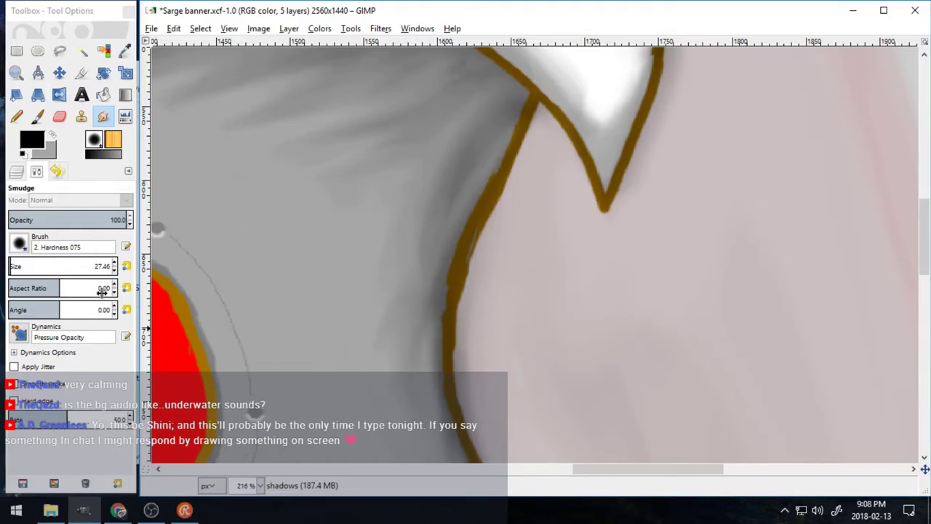
- Paint a black shadow stroke beneath the eyebrow over the brown eye at brush size 27.46, working on the whole image
left_click_drag(622, 469, 574, 471)
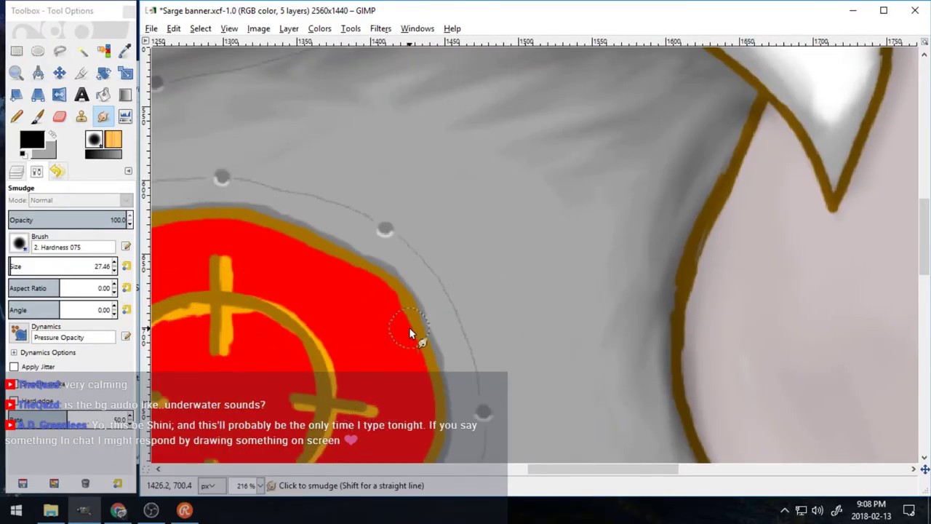
left_click(16, 73)
left_click(42, 238)
left_click(265, 301)
left_click(266, 300)
left_click(265, 300)
left_click(265, 301)
left_click(265, 301)
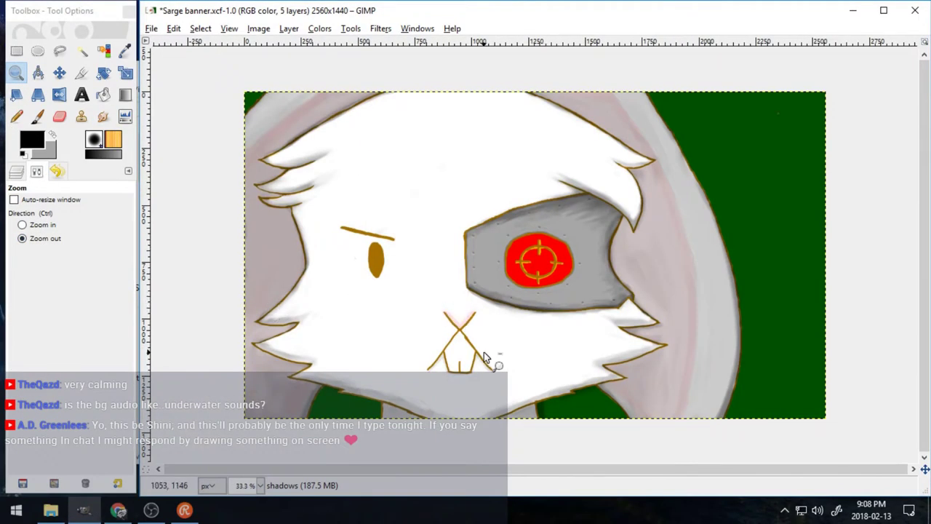
left_click(38, 116)
left_click_drag(344, 232, 385, 244)
- Smudge the shadow beneath the eyebrow until it blends softly into the white fur
left_click(102, 119)
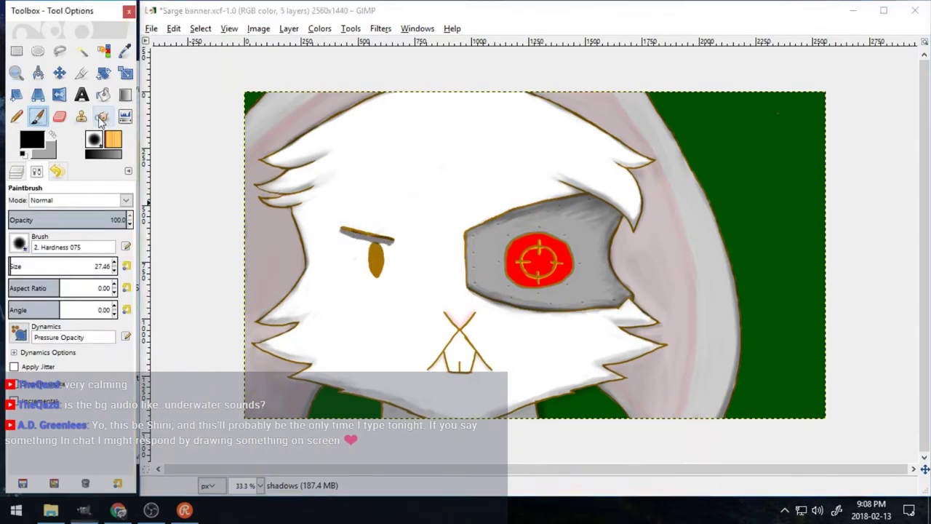
left_click(102, 118)
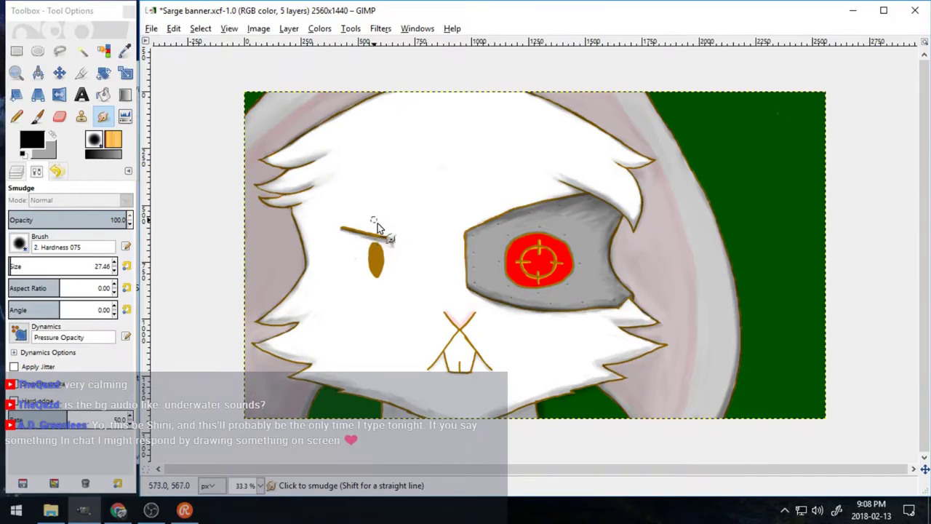
left_click_drag(384, 244, 356, 238)
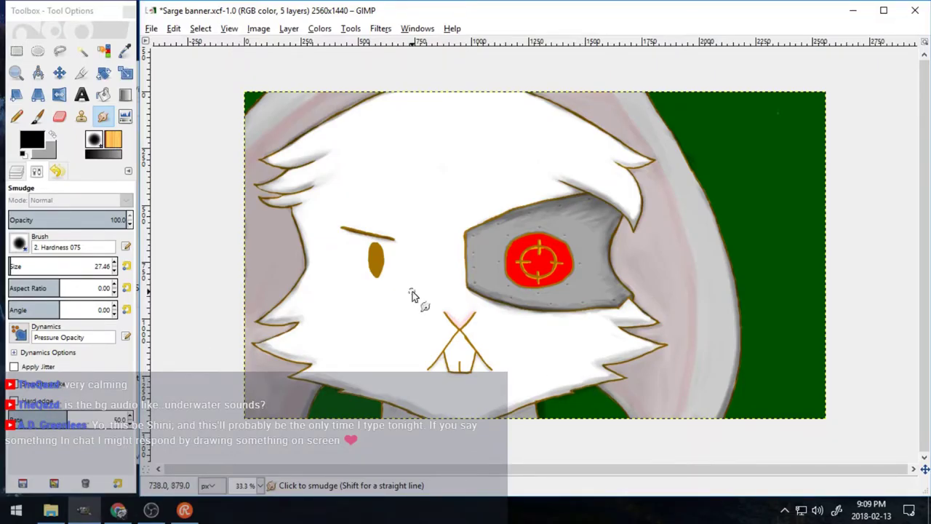
- Paint black shadows under both mouth lines and around the sides and bottom of the teeth at brush size 7.46
left_click(16, 74)
left_click_drag(558, 411, 362, 293)
key("p")
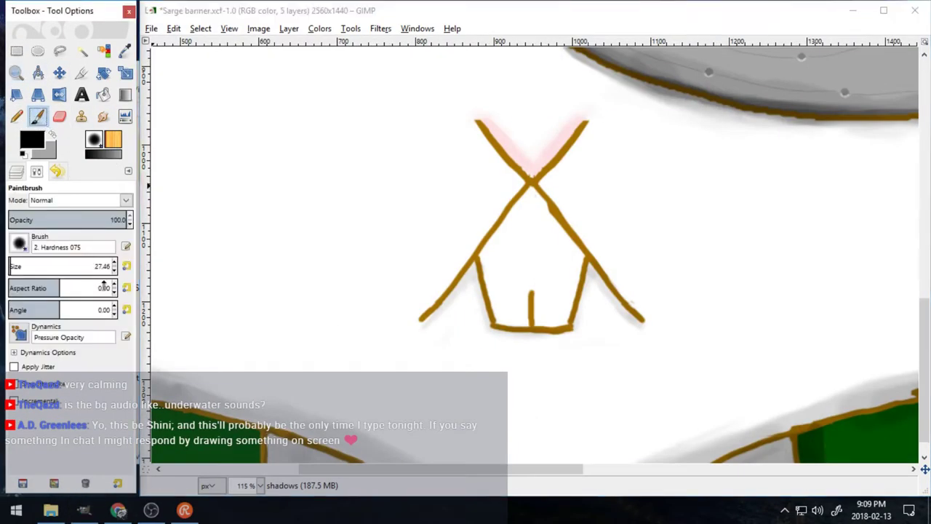
scroll(114, 270, "down", 6)
left_click_drag(477, 265, 440, 309)
left_click_drag(604, 286, 637, 322)
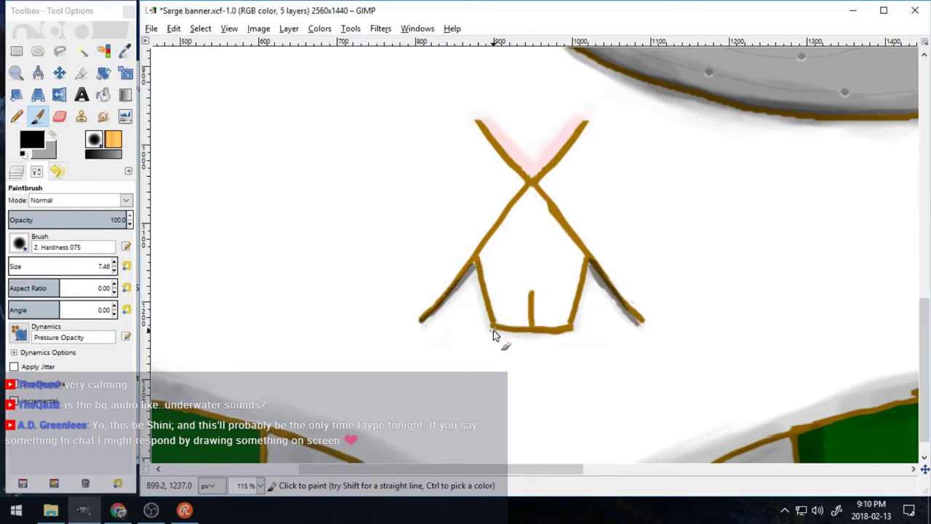
left_click_drag(495, 331, 571, 332)
left_click_drag(587, 265, 578, 299)
left_click_drag(477, 262, 489, 323)
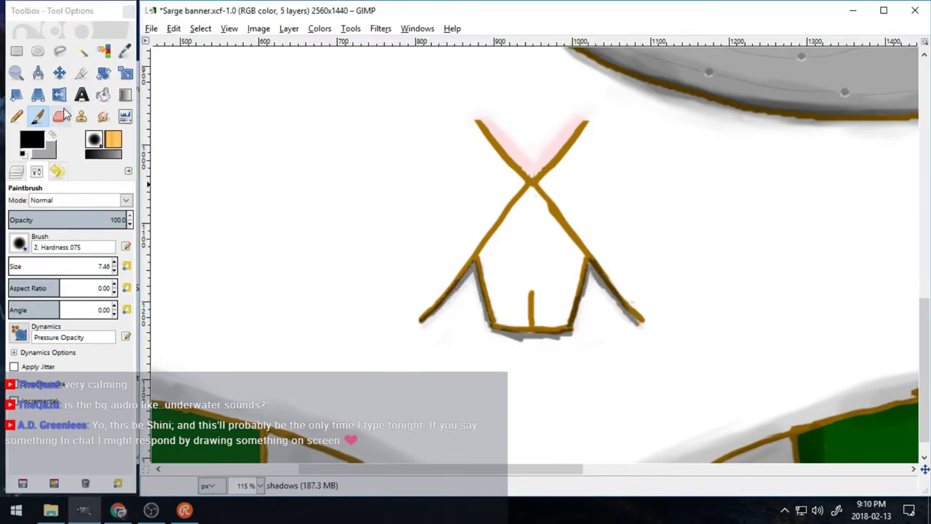
- Smudge the shadow beneath the left mouth line, using size 9.46 for the close-up blending
left_click(103, 117)
mouse_move(428, 316)
left_mouse_down()
mouse_move(465, 282)
mouse_move(475, 251)
mouse_move(455, 294)
mouse_move(434, 307)
mouse_move(470, 270)
mouse_move(440, 304)
mouse_move(486, 319)
mouse_move(479, 277)
left_mouse_up()
key("z")
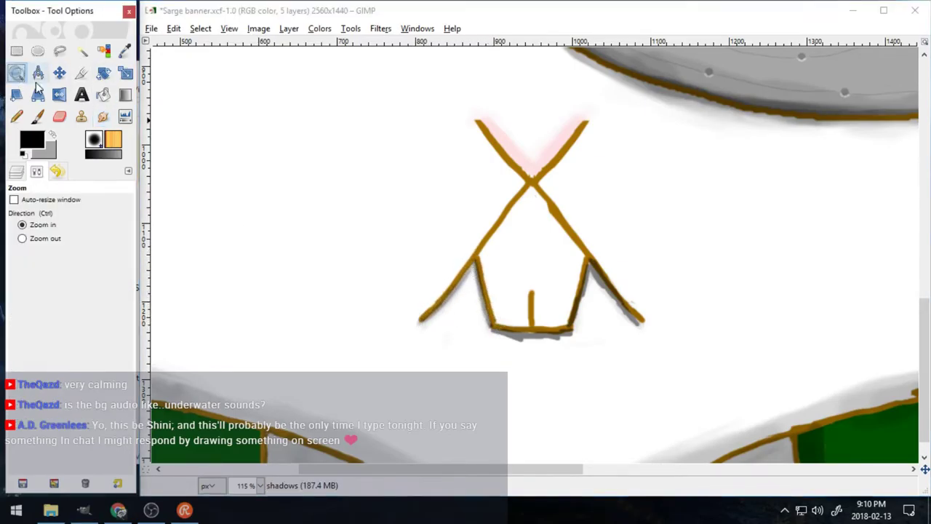
left_click_drag(397, 224, 595, 393)
key("s")
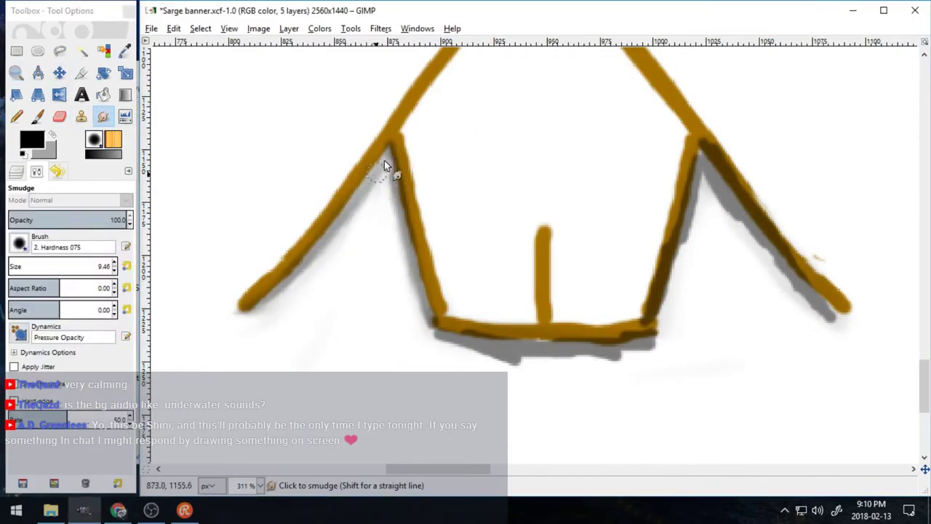
- Smudge the shadows around the teeth and beneath the right mouth line to soften their edges
mouse_move(494, 312)
left_mouse_down()
mouse_move(488, 371)
mouse_move(666, 328)
mouse_move(637, 314)
left_mouse_up()
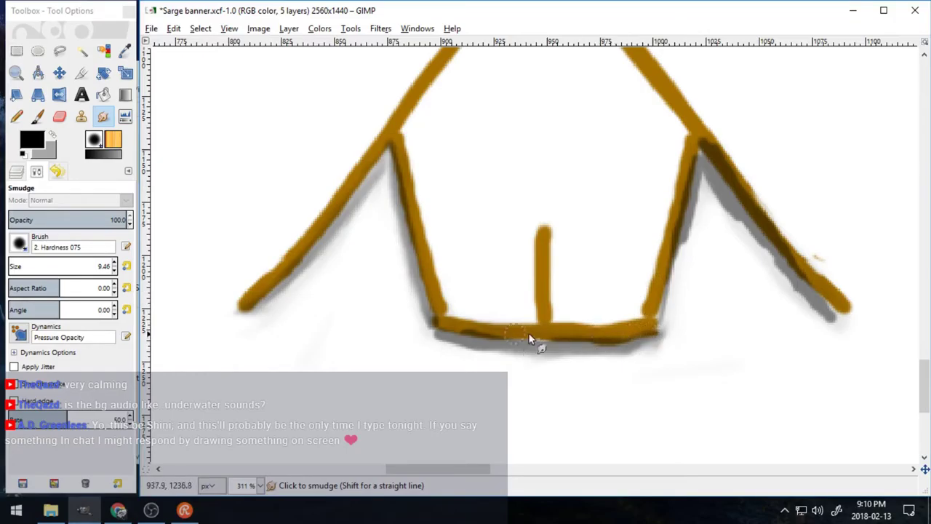
mouse_move(421, 298)
left_mouse_down()
mouse_move(616, 369)
mouse_move(692, 259)
left_mouse_up()
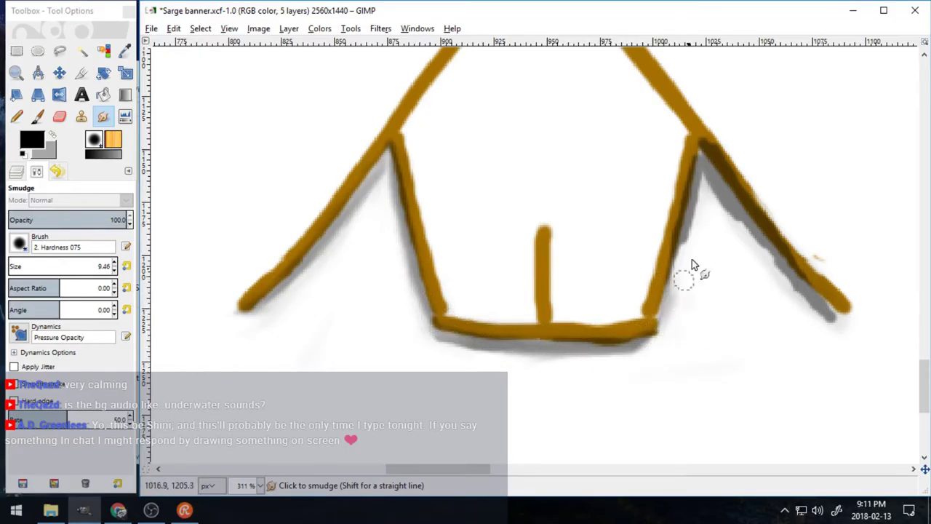
mouse_move(656, 292)
left_mouse_down()
mouse_move(660, 315)
mouse_move(648, 342)
left_mouse_up()
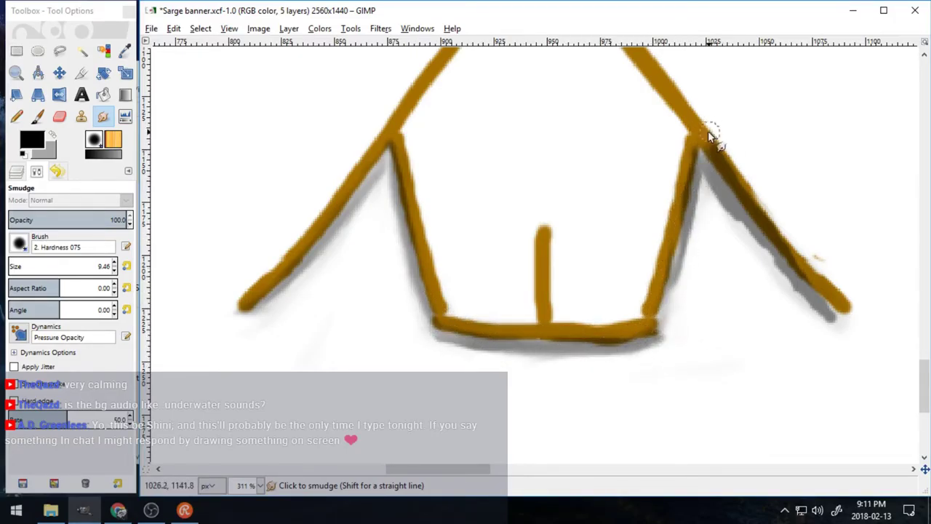
left_click_drag(709, 135, 712, 134)
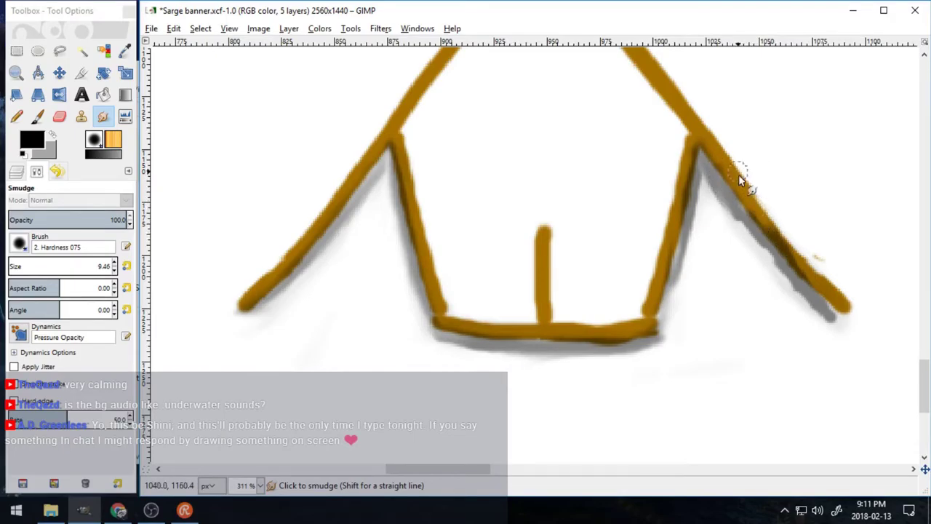
mouse_move(739, 176)
left_mouse_down()
mouse_move(805, 272)
mouse_move(748, 221)
mouse_move(823, 311)
mouse_move(794, 278)
mouse_move(788, 250)
mouse_move(842, 314)
left_mouse_up()
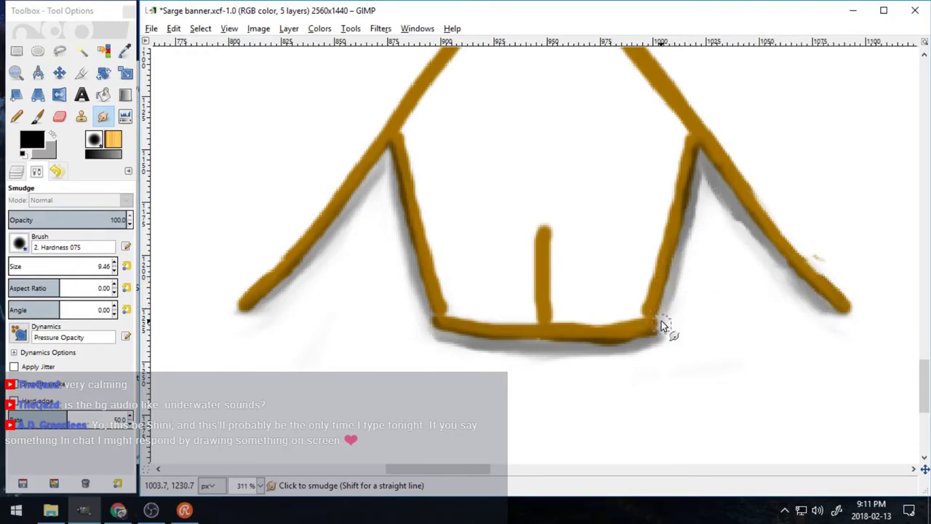
- Finish smudging the shadow along the teeth's right side and bottom edge and beneath the lower part of the right mouth line
mouse_move(657, 336)
left_mouse_down()
mouse_move(689, 210)
mouse_move(658, 320)
mouse_move(675, 284)
mouse_move(632, 333)
mouse_move(659, 323)
mouse_move(648, 345)
mouse_move(629, 340)
mouse_move(657, 333)
left_mouse_up()
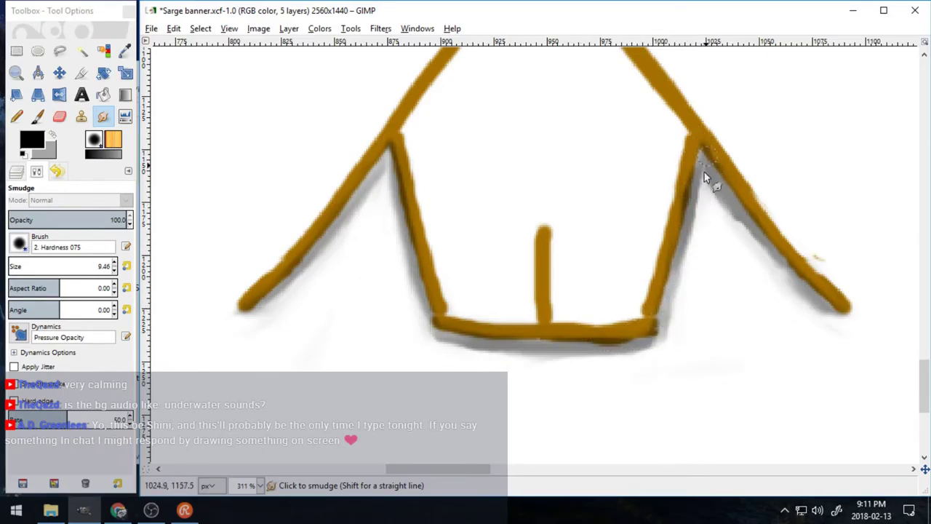
mouse_move(775, 263)
left_mouse_down()
mouse_move(803, 290)
mouse_move(787, 290)
mouse_move(743, 253)
mouse_move(707, 180)
mouse_move(737, 231)
mouse_move(718, 166)
mouse_move(692, 206)
mouse_move(707, 167)
mouse_move(696, 223)
mouse_move(706, 144)
mouse_move(703, 186)
mouse_move(704, 153)
mouse_move(806, 239)
mouse_move(800, 281)
mouse_move(847, 300)
left_mouse_up()
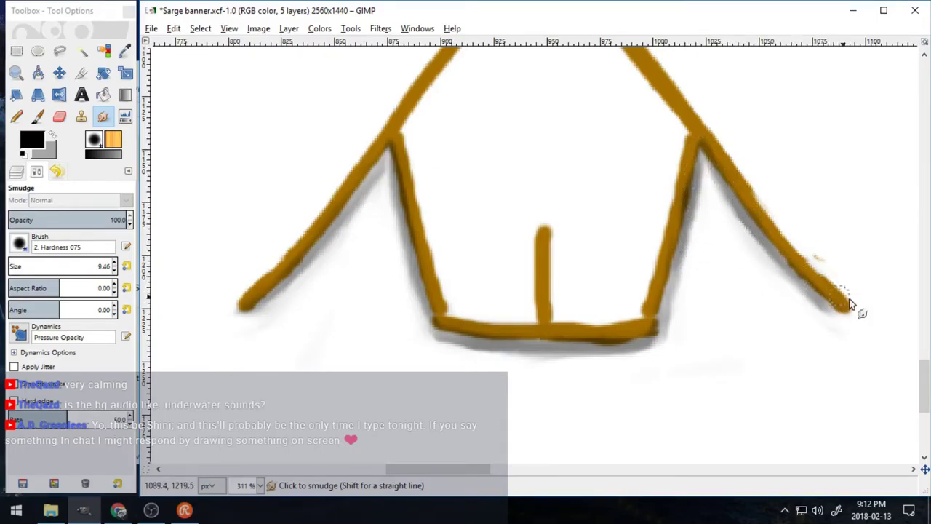
left_click_drag(651, 332, 665, 288)
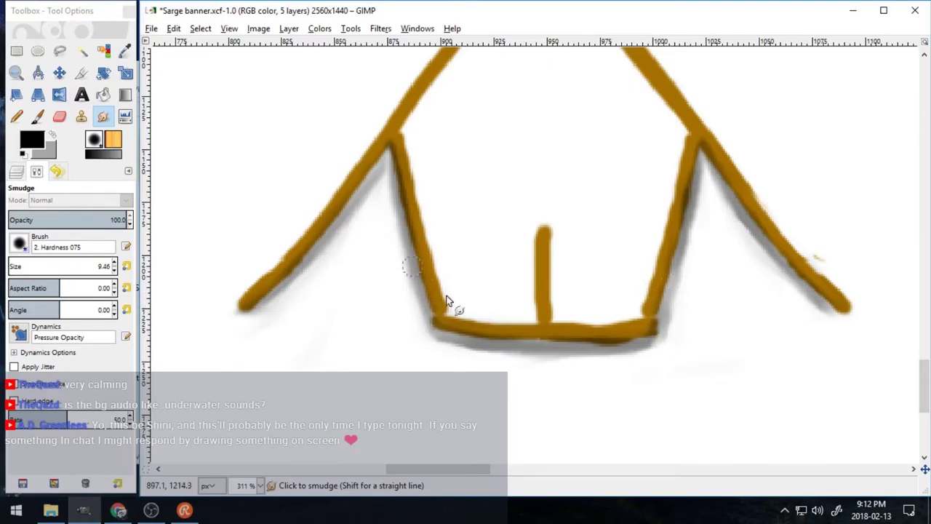
mouse_move(562, 347)
left_mouse_down()
mouse_move(603, 362)
mouse_move(679, 326)
mouse_move(653, 363)
mouse_move(686, 282)
left_mouse_up()
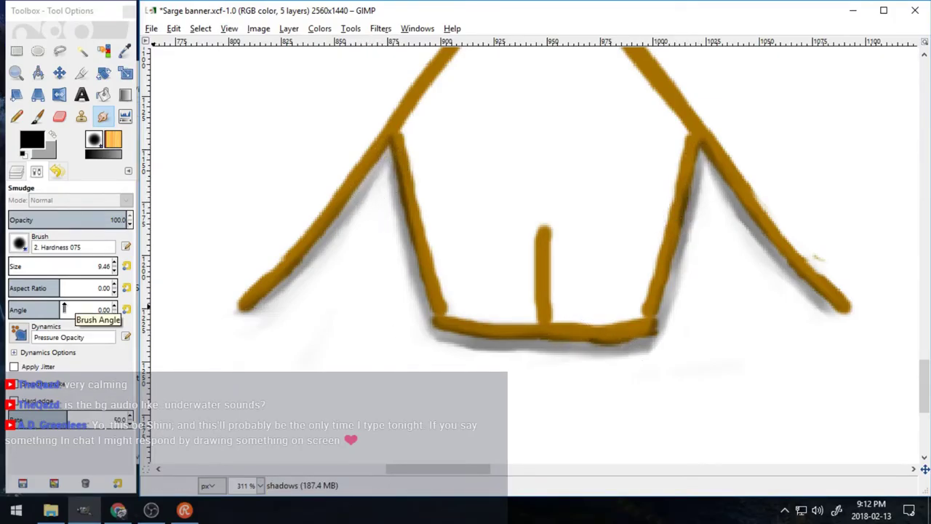
- Hide the shadows layer and fuzzy-select the red areas inside and outside the crosshair ring of the mechanical eye on the colour layer
left_click(16, 73)
left_click(23, 239)
left_click(422, 361)
left_click(422, 362)
left_click(421, 361)
left_click(422, 361)
left_click(422, 362)
left_click(422, 362)
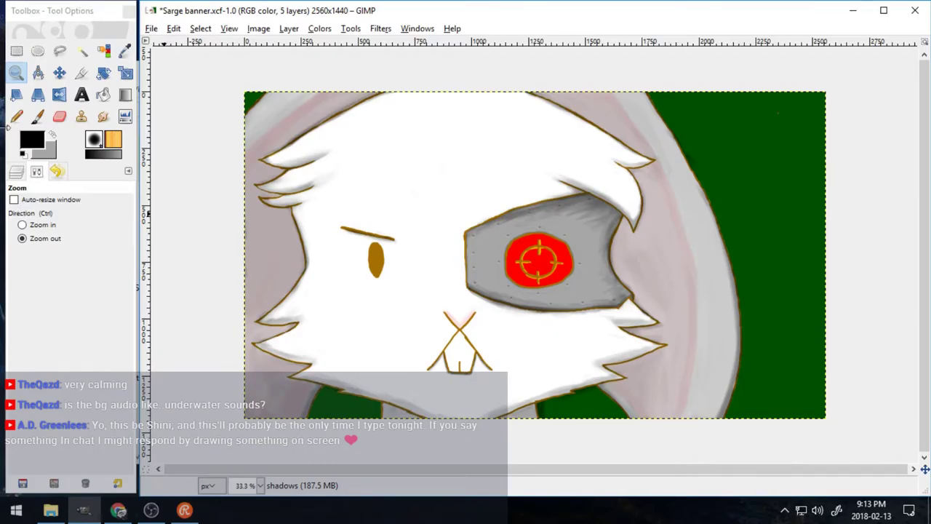
left_click(22, 224)
left_click_drag(489, 212, 611, 322)
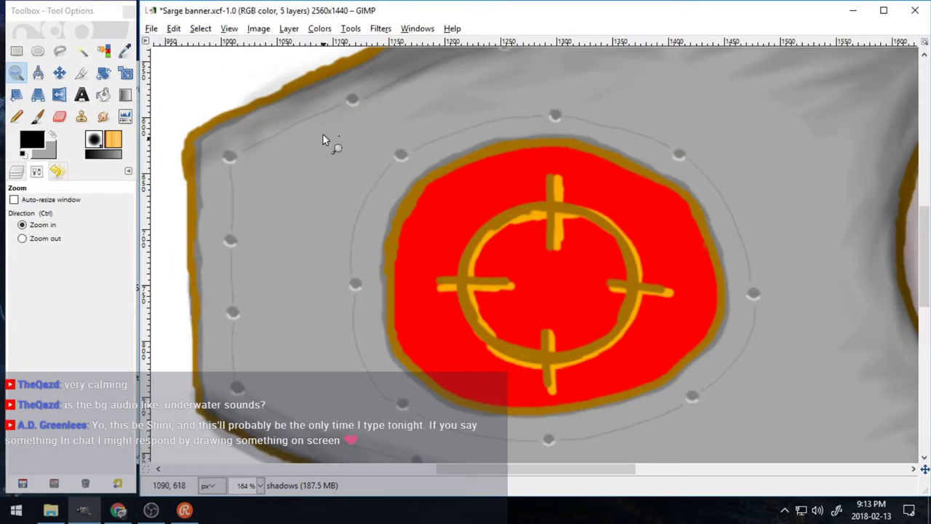
left_click_drag(380, 114, 749, 434)
left_click(16, 171)
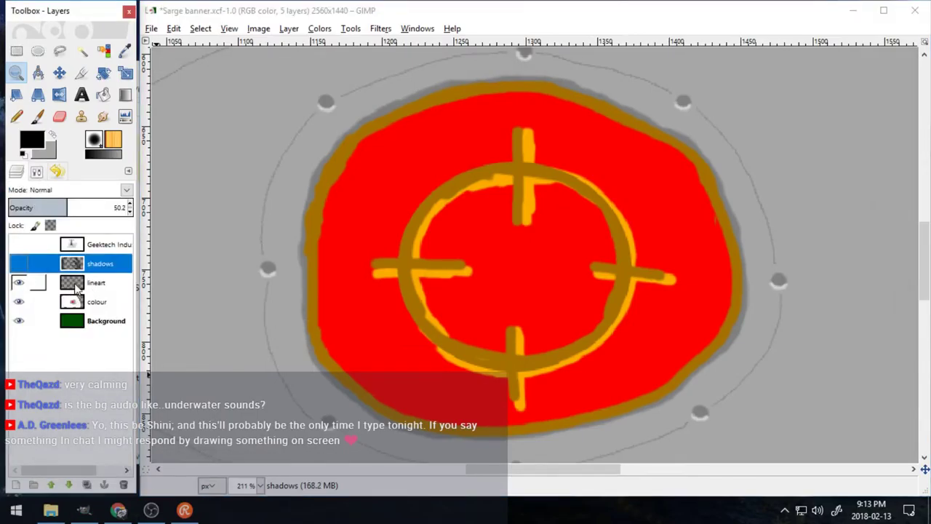
left_click(95, 301)
key("u")
left_click(388, 169)
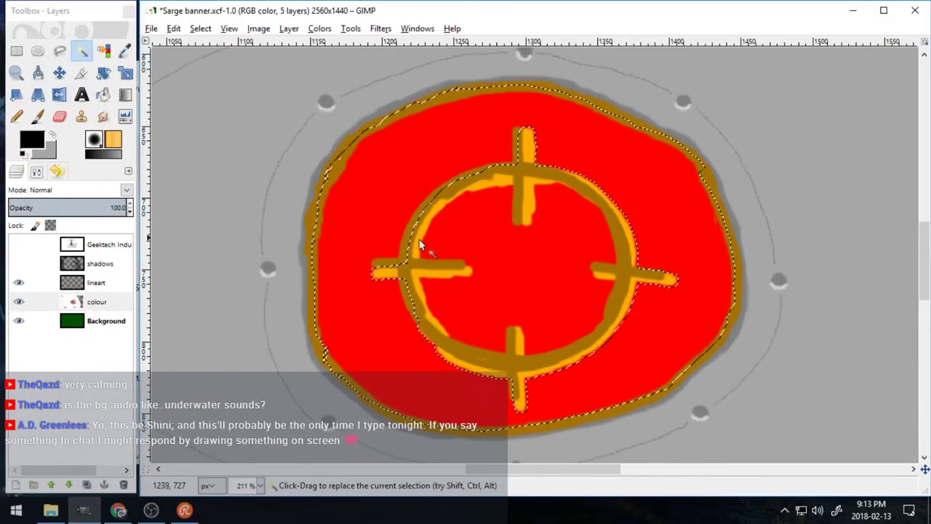
- Grow the selection of the eye's red areas
left_click(200, 28)
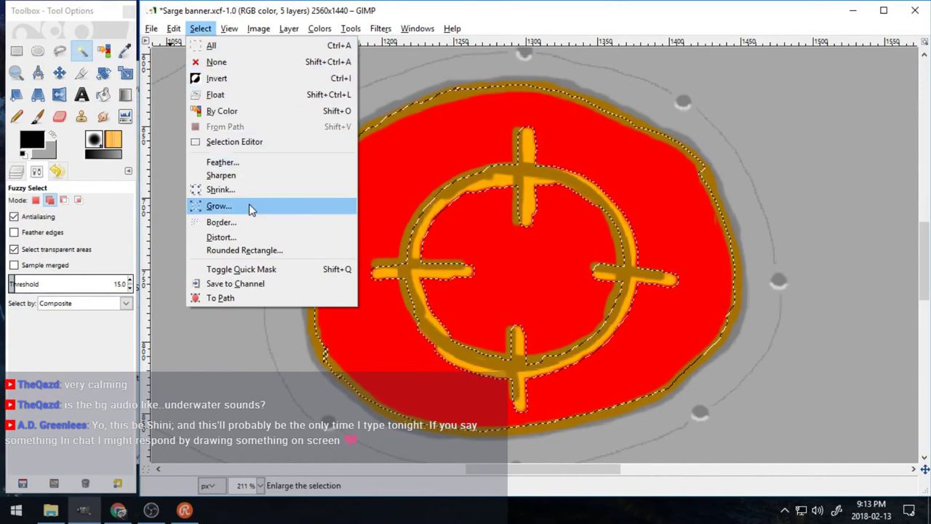
left_click(248, 206)
left_click(266, 251)
- Sample the eye's red and darken it to c10000 as the Paintbrush foreground colour
key("z")
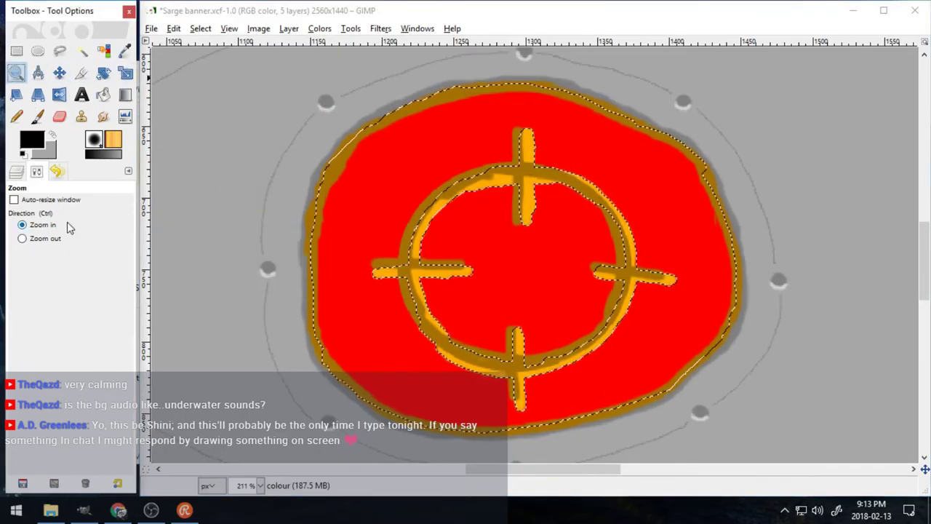
left_click_drag(322, 88, 756, 451)
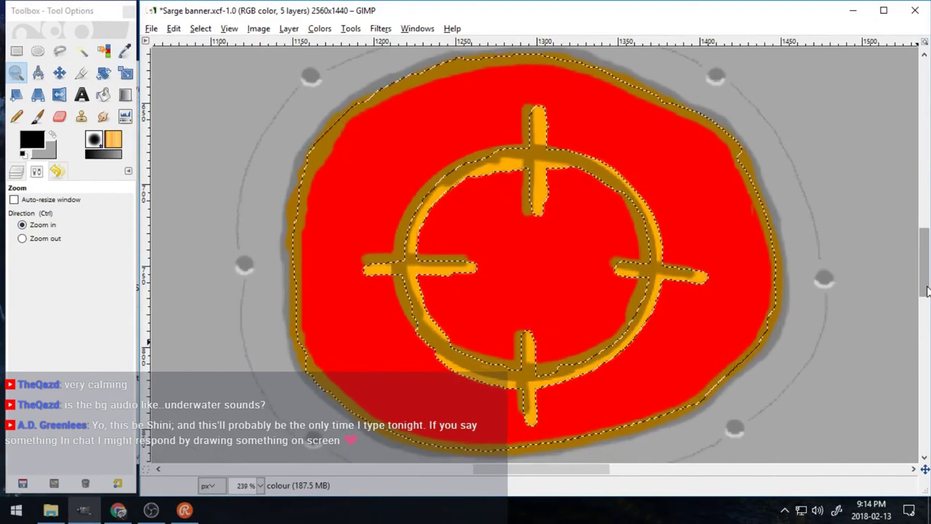
left_click(125, 51)
left_click(346, 160)
left_click(38, 117)
left_click(36, 138)
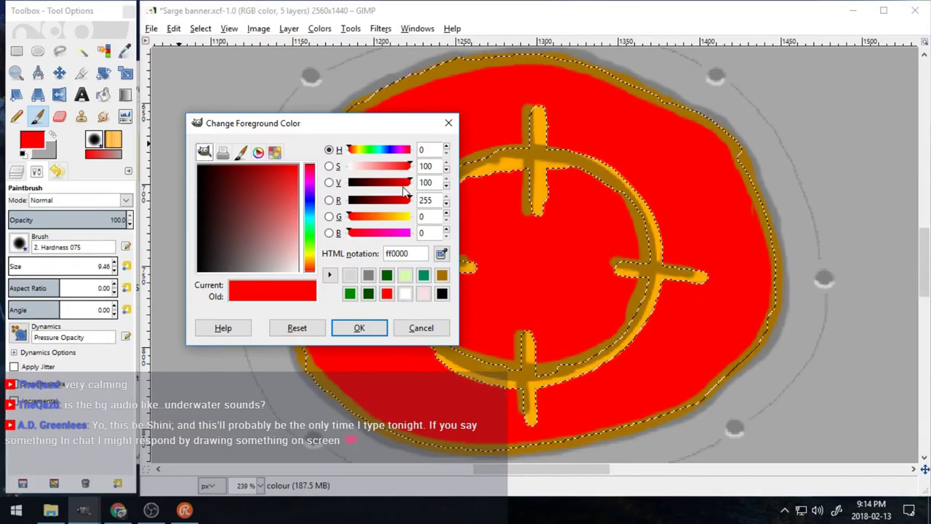
left_click_drag(404, 191, 398, 188)
left_click(360, 327)
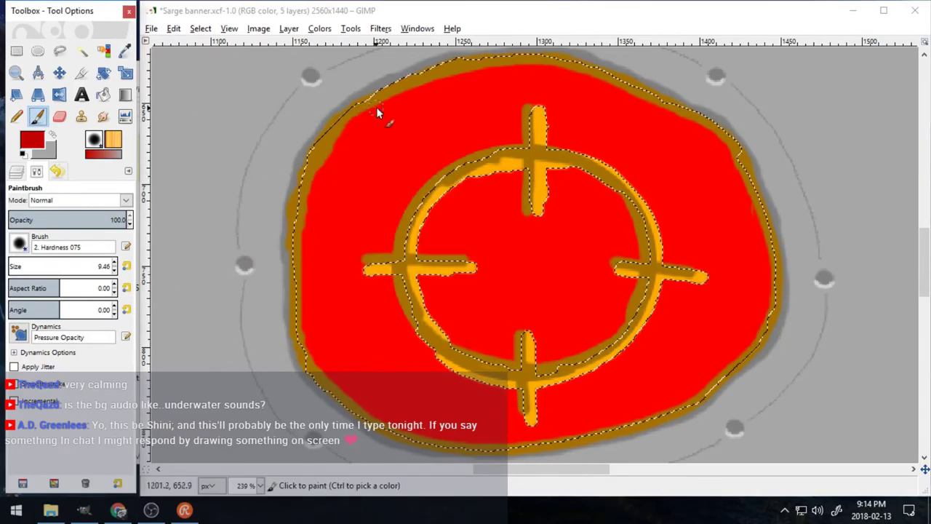
- Paint dark red shading around the inner edge of the eye at opacity 51 and brush size 28.46
left_click(130, 225)
left_click(115, 263)
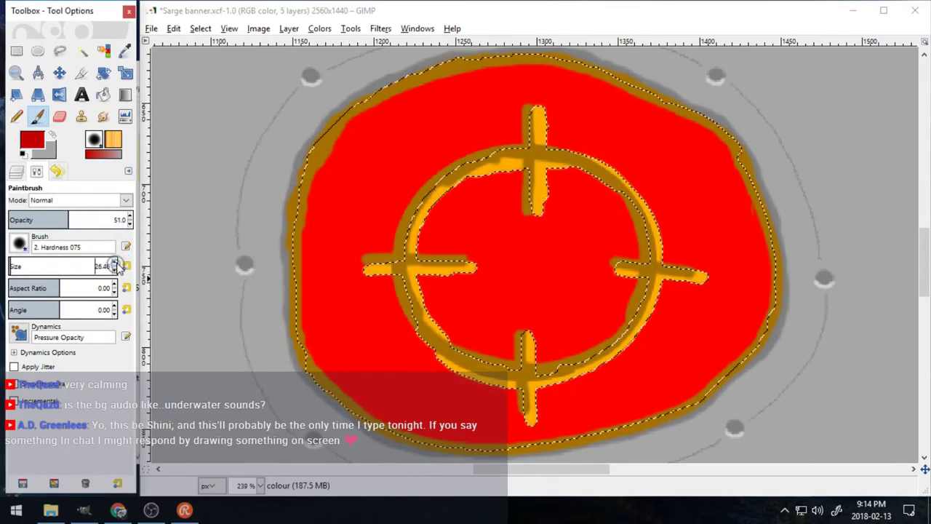
left_click(114, 263)
mouse_move(330, 145)
left_mouse_down()
mouse_move(399, 98)
mouse_move(296, 196)
mouse_move(294, 280)
mouse_move(306, 292)
mouse_move(317, 389)
mouse_move(382, 170)
mouse_move(726, 161)
mouse_move(775, 234)
mouse_move(414, 399)
mouse_move(655, 436)
mouse_move(784, 252)
mouse_move(764, 341)
mouse_move(436, 454)
mouse_move(285, 212)
mouse_move(695, 128)
left_mouse_up()
- Switch to a lighter red, paint a highlight along the eye's lower-right edge, and undo the last stroke
left_click(32, 138)
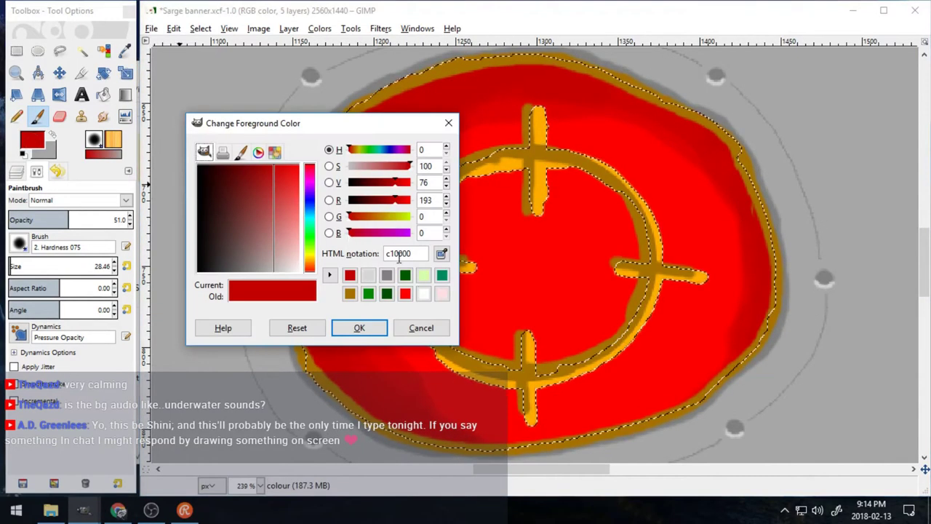
left_click(409, 181)
left_click_drag(407, 170, 382, 166)
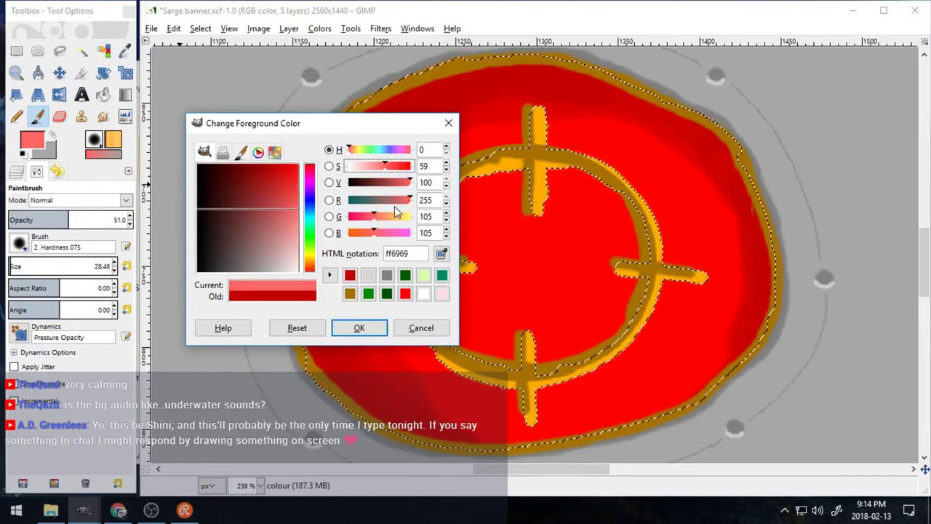
left_click(359, 327)
left_click_drag(598, 428, 696, 384)
key("ctrl+z")
left_click(32, 138)
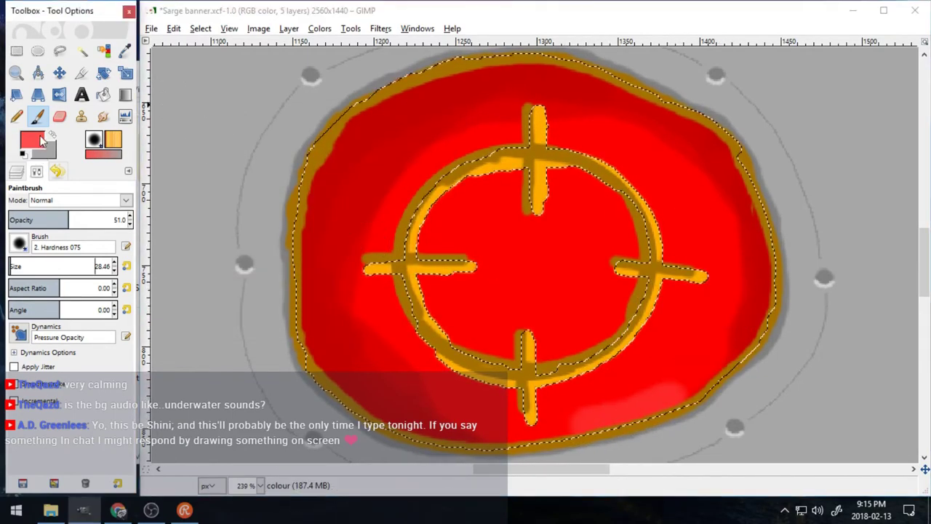
left_click(409, 166)
left_click_drag(296, 200, 297, 259)
left_click(359, 327)
left_click_drag(645, 331, 651, 381)
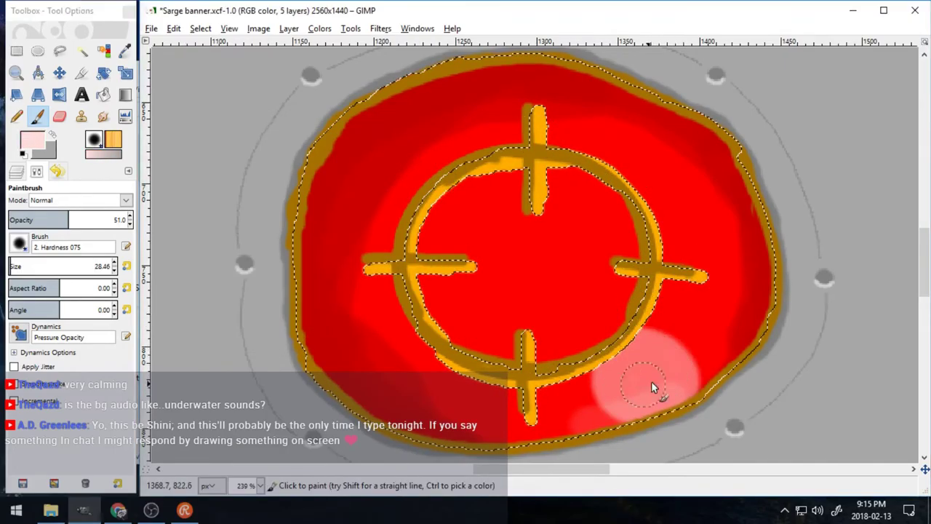
key("ctrl+z")
- Lighten the foreground colour to near-white and paint a round highlight over the lower-right part of the crosshair ring
left_click(32, 138)
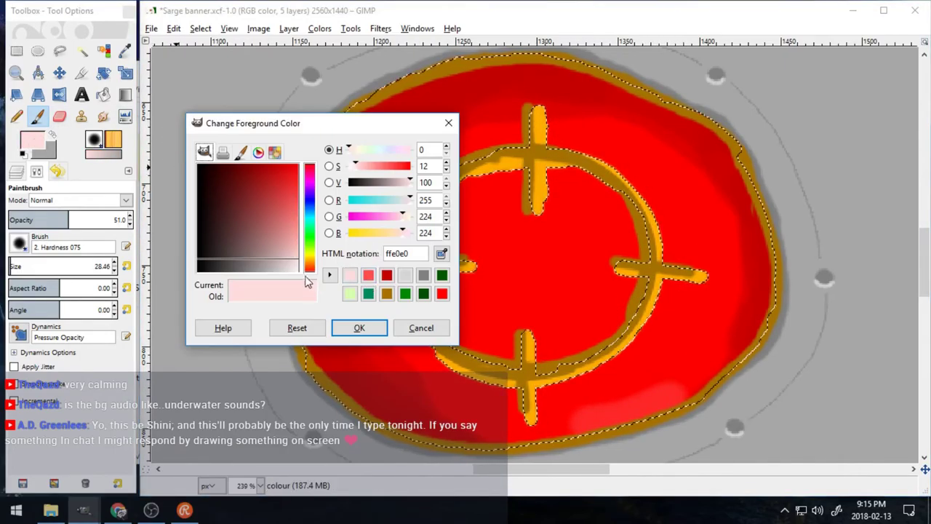
left_click(360, 327)
mouse_move(640, 331)
left_mouse_down()
mouse_move(594, 343)
mouse_move(671, 318)
mouse_move(574, 378)
left_mouse_up()
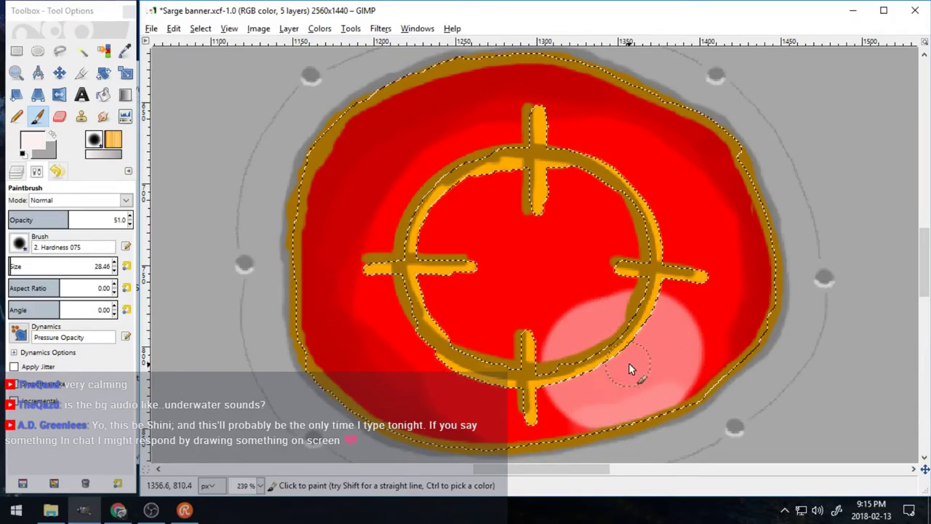
mouse_move(630, 371)
left_mouse_down()
mouse_move(615, 395)
mouse_move(577, 372)
mouse_move(634, 356)
mouse_move(611, 338)
left_mouse_up()
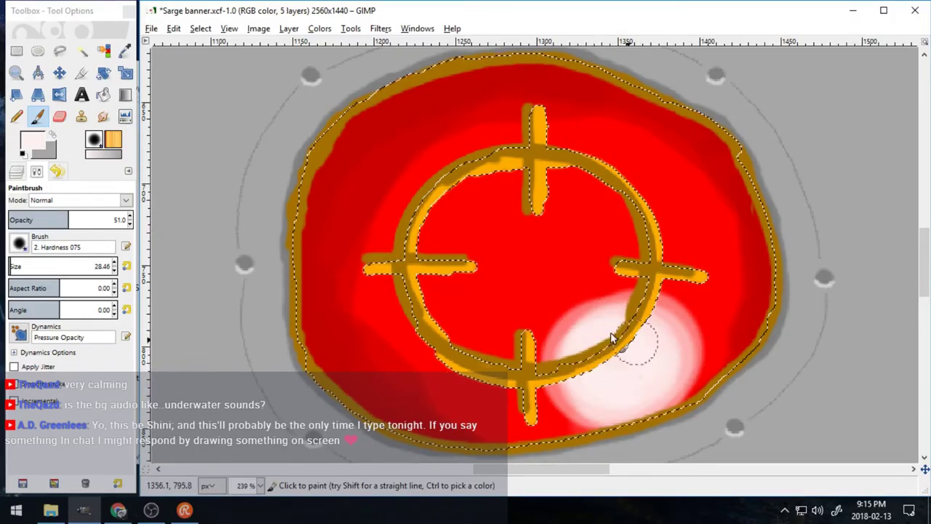
- Smudge the dark red shading and the edges of the white highlight into the eye's red at size 28.46
left_click(103, 117)
mouse_move(512, 107)
left_mouse_down()
mouse_move(390, 259)
mouse_move(345, 291)
left_mouse_up()
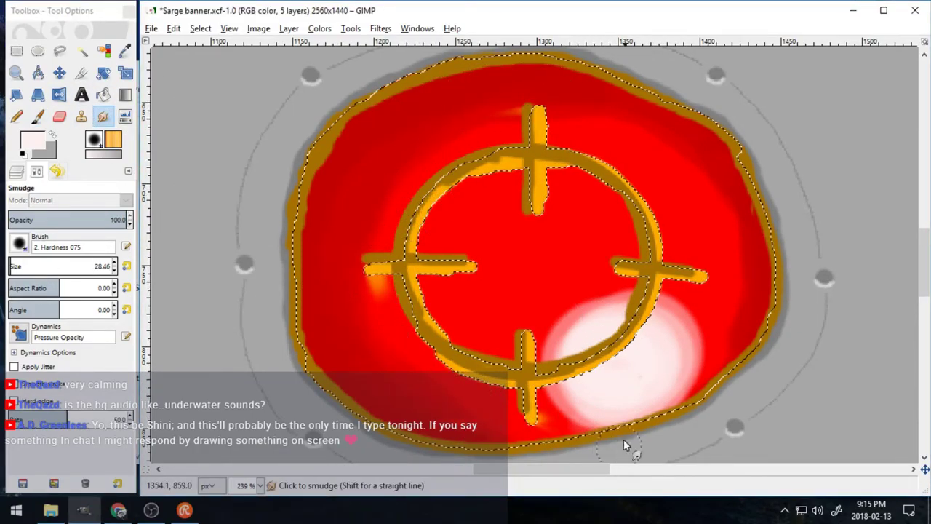
mouse_move(598, 309)
left_mouse_down()
mouse_move(546, 349)
mouse_move(563, 400)
left_mouse_up()
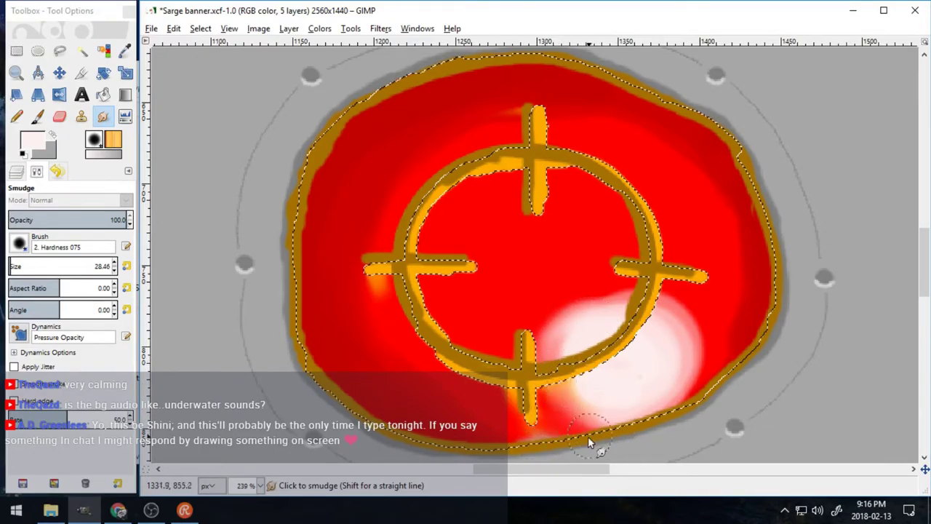
left_click_drag(589, 442, 589, 436)
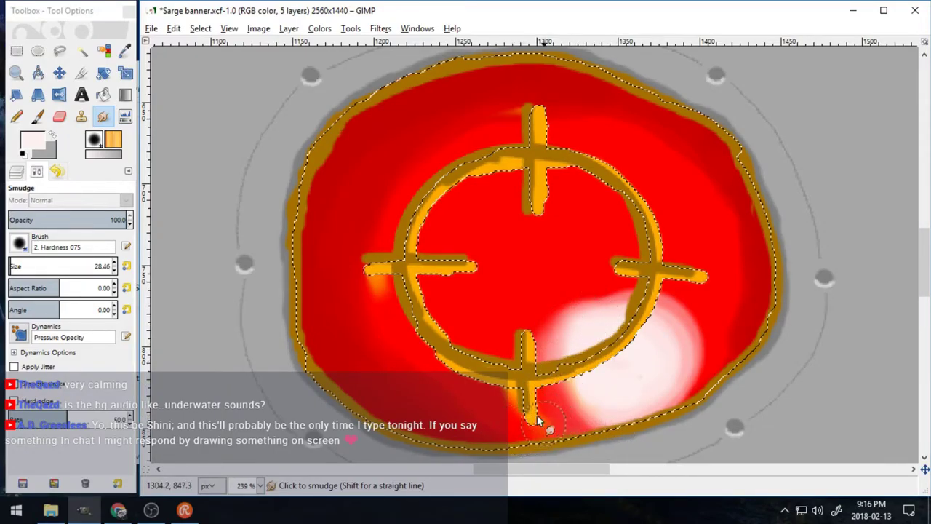
left_click_drag(536, 407, 584, 415)
mouse_move(558, 297)
left_mouse_down()
mouse_move(553, 323)
mouse_move(574, 324)
mouse_move(582, 341)
left_mouse_up()
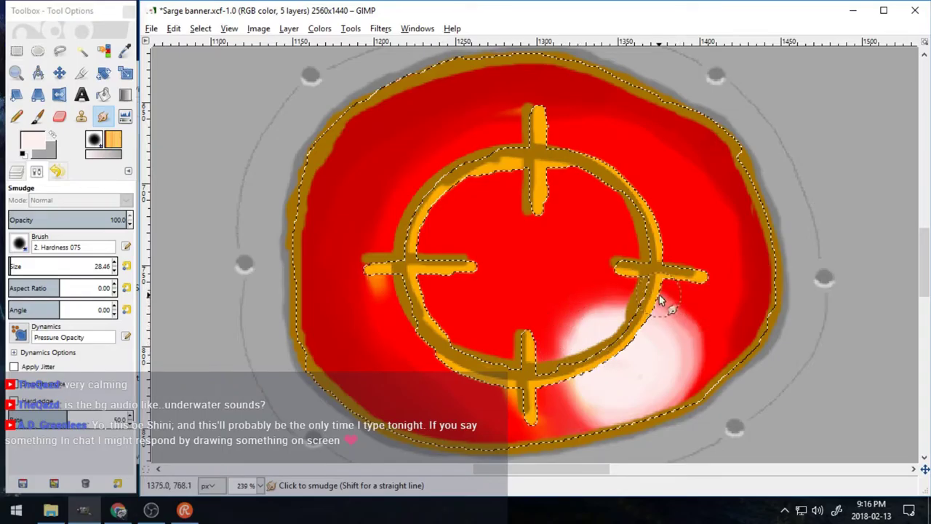
mouse_move(690, 382)
left_mouse_down()
mouse_move(676, 332)
mouse_move(703, 339)
mouse_move(687, 378)
left_mouse_up()
left_click_drag(566, 356, 591, 298)
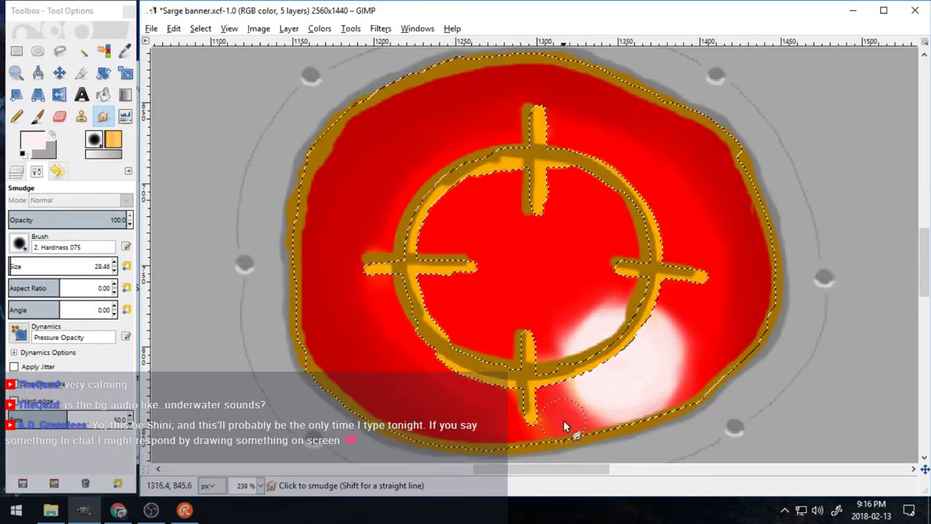
mouse_move(564, 424)
left_mouse_down()
mouse_move(542, 446)
mouse_move(509, 429)
left_mouse_up()
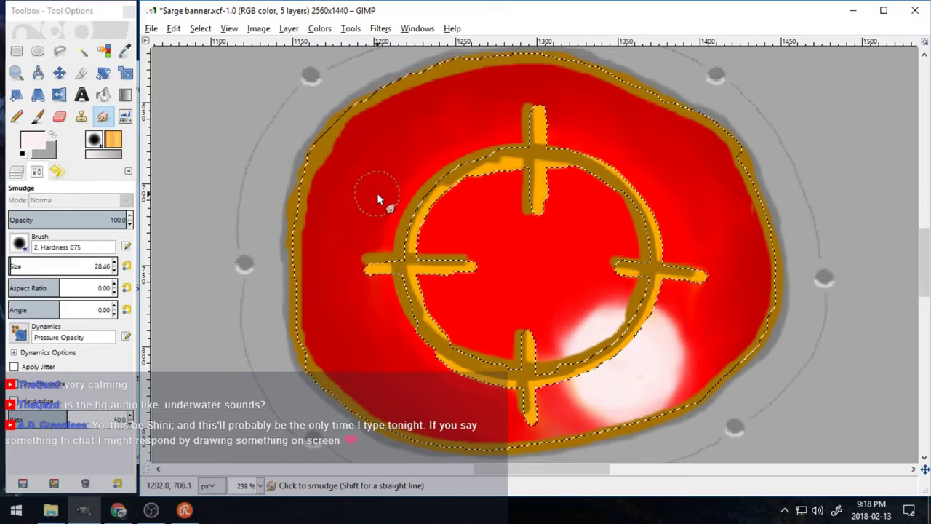
- Shrink the selection of the eye's red areas
left_click(16, 72)
left_click(34, 239)
left_click(243, 277)
left_click(243, 276)
left_click(243, 276)
left_click(243, 278)
left_click(242, 280)
left_click(243, 281)
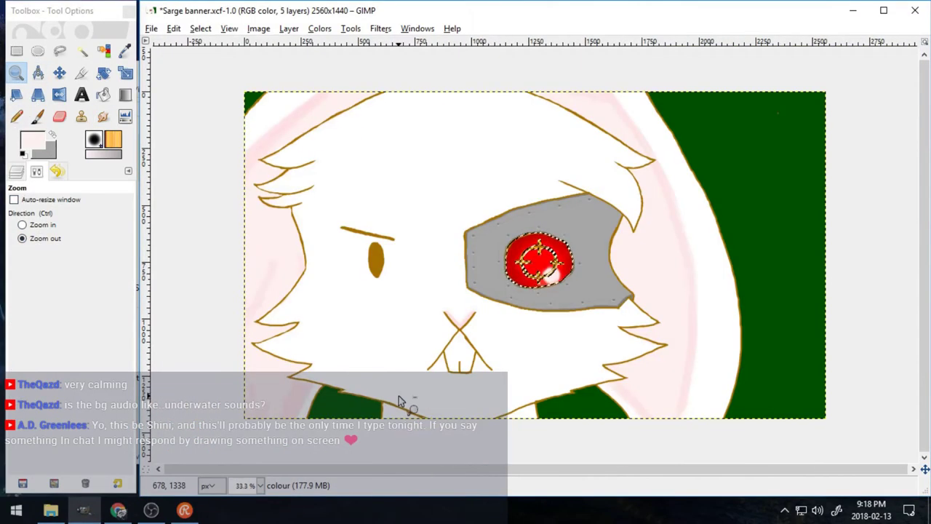
left_click(196, 31)
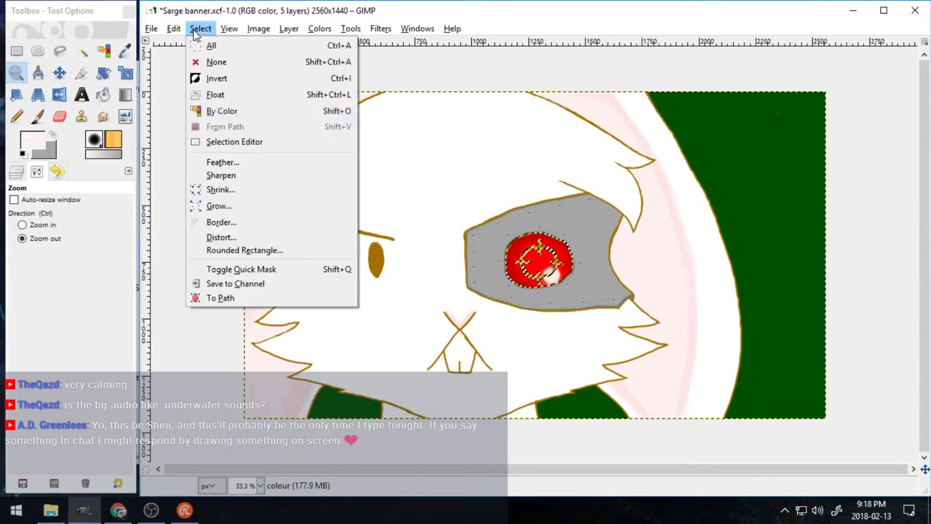
left_click(239, 189)
left_click(239, 243)
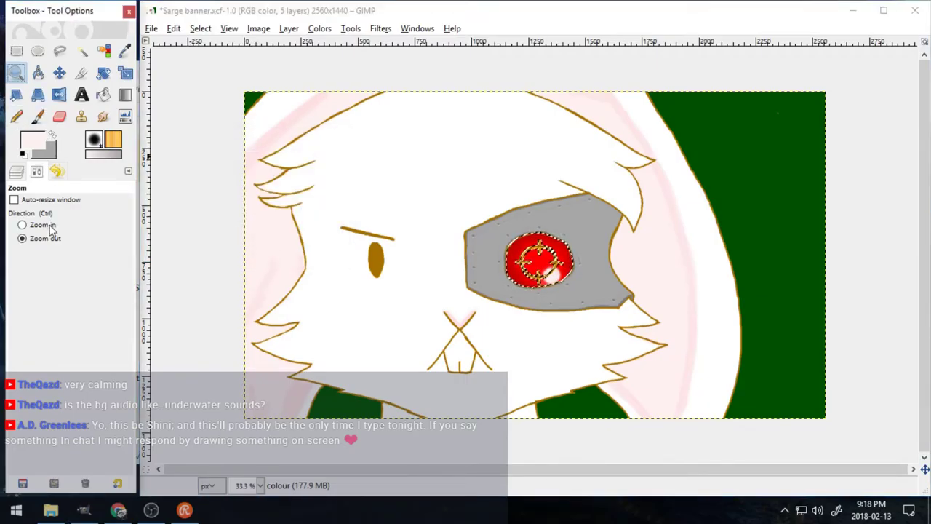
- Smudge the white highlight inward from its edges at size 16.46, leaving a smaller spot with a soft pink glow
left_click(22, 224)
left_click_drag(505, 234, 559, 307)
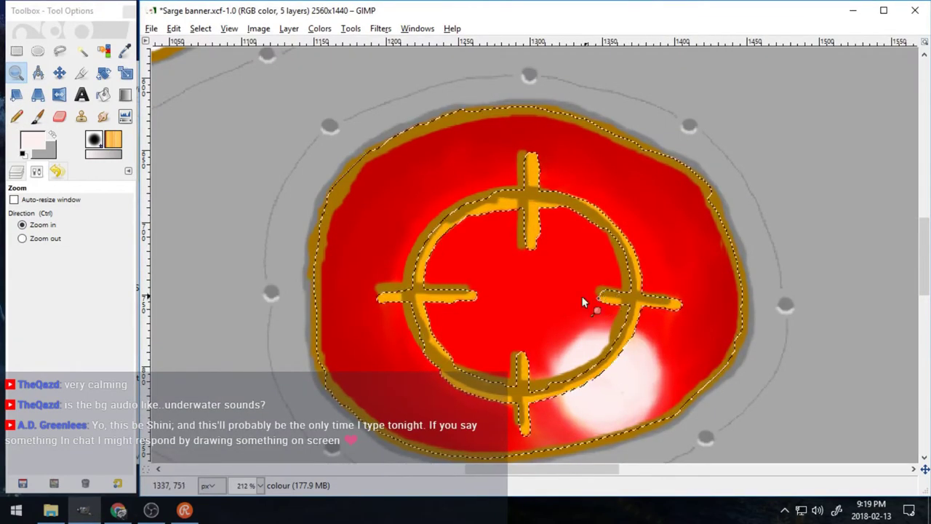
left_click_drag(501, 282, 727, 446)
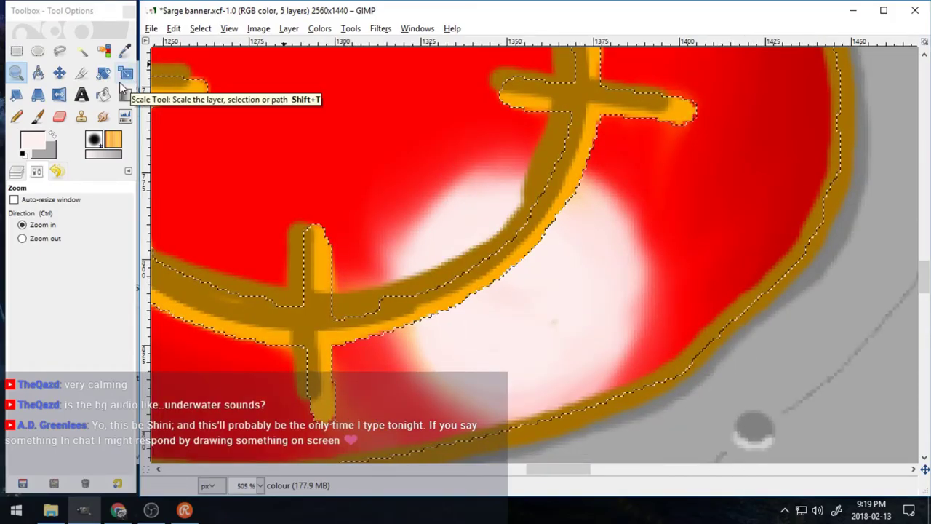
key("s")
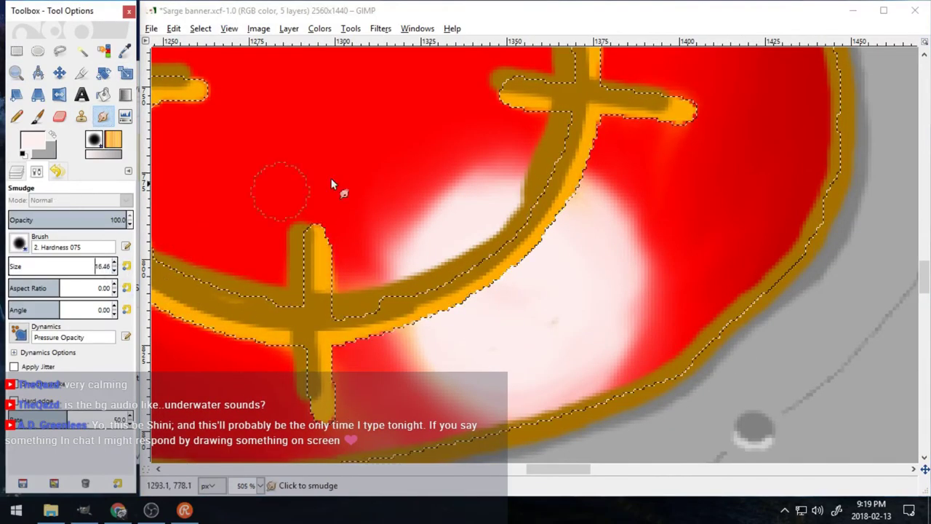
mouse_move(331, 184)
left_mouse_down()
mouse_move(453, 146)
mouse_move(392, 291)
mouse_move(424, 332)
mouse_move(634, 353)
mouse_move(432, 400)
mouse_move(446, 277)
mouse_move(426, 347)
mouse_move(551, 342)
mouse_move(565, 390)
mouse_move(629, 367)
mouse_move(651, 241)
mouse_move(498, 168)
mouse_move(636, 189)
mouse_move(582, 363)
mouse_move(597, 387)
mouse_move(654, 318)
mouse_move(574, 369)
mouse_move(579, 275)
mouse_move(476, 334)
mouse_move(477, 183)
mouse_move(452, 307)
left_mouse_up()
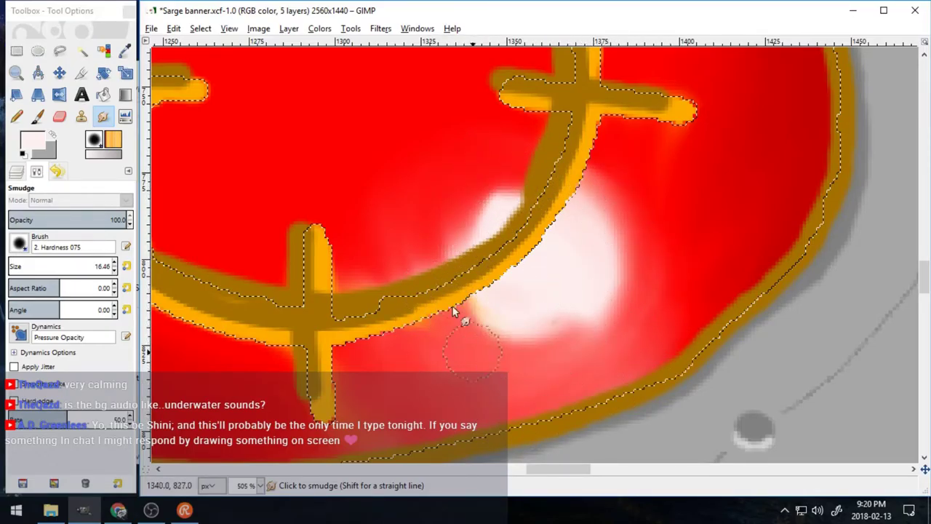
mouse_move(405, 405)
left_mouse_down()
mouse_move(596, 225)
mouse_move(445, 214)
mouse_move(523, 202)
mouse_move(500, 216)
mouse_move(645, 228)
mouse_move(482, 259)
mouse_move(487, 312)
mouse_move(668, 283)
mouse_move(601, 331)
left_mouse_up()
mouse_move(538, 306)
left_mouse_down()
mouse_move(482, 264)
mouse_move(529, 332)
mouse_move(520, 335)
mouse_move(589, 277)
mouse_move(599, 225)
mouse_move(485, 282)
mouse_move(620, 229)
mouse_move(553, 304)
mouse_move(458, 250)
mouse_move(439, 209)
left_mouse_up()
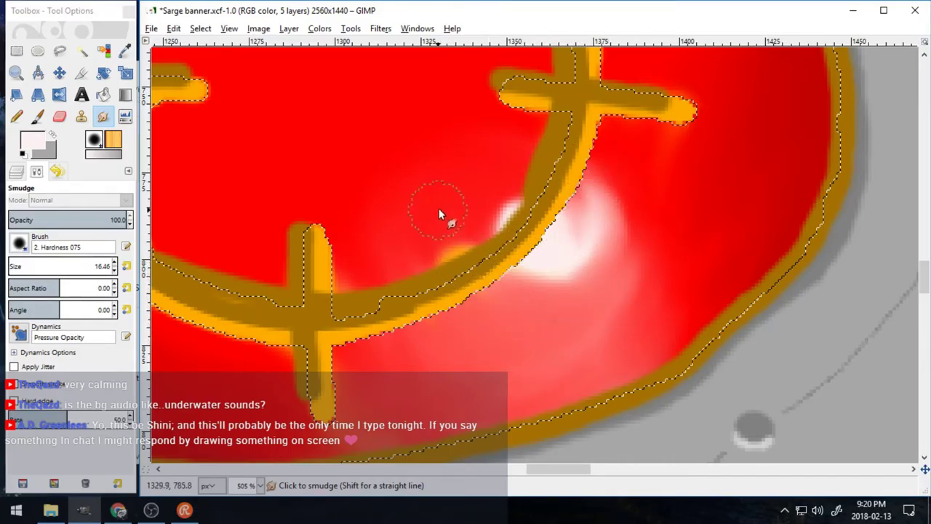
- Smudge the pink glow around the eye's white highlight outward into the red toward its outer edge at size 16.46
mouse_move(550, 296)
left_mouse_down()
mouse_move(574, 212)
mouse_move(619, 318)
mouse_move(530, 374)
mouse_move(505, 324)
mouse_move(609, 260)
mouse_move(592, 315)
mouse_move(606, 174)
mouse_move(757, 147)
mouse_move(725, 216)
left_mouse_up()
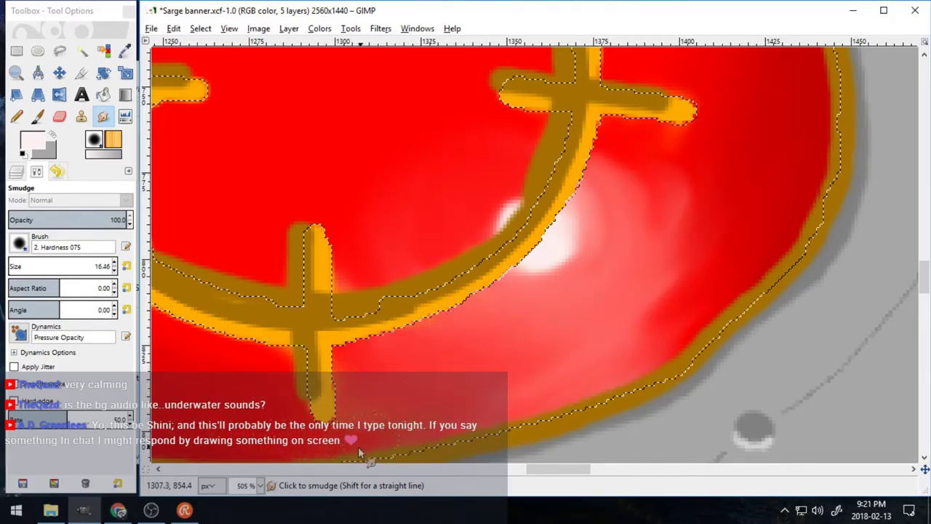
mouse_move(677, 242)
left_mouse_down()
mouse_move(676, 298)
mouse_move(634, 202)
left_mouse_up()
mouse_move(600, 175)
left_mouse_down()
mouse_move(615, 320)
mouse_move(611, 198)
mouse_move(624, 227)
left_mouse_up()
- Clear the selection of the red eye and make the shadows layer visible
left_click(16, 73)
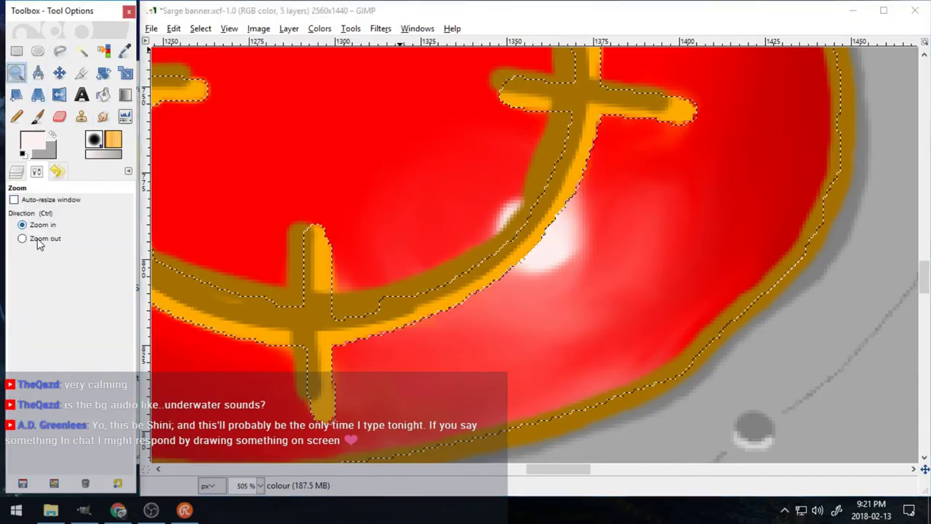
left_click(39, 239)
left_click(316, 232)
left_click(316, 231)
left_click(316, 231)
left_click(316, 231)
left_click(316, 232)
left_click(316, 232)
key("ctrl+shift+a")
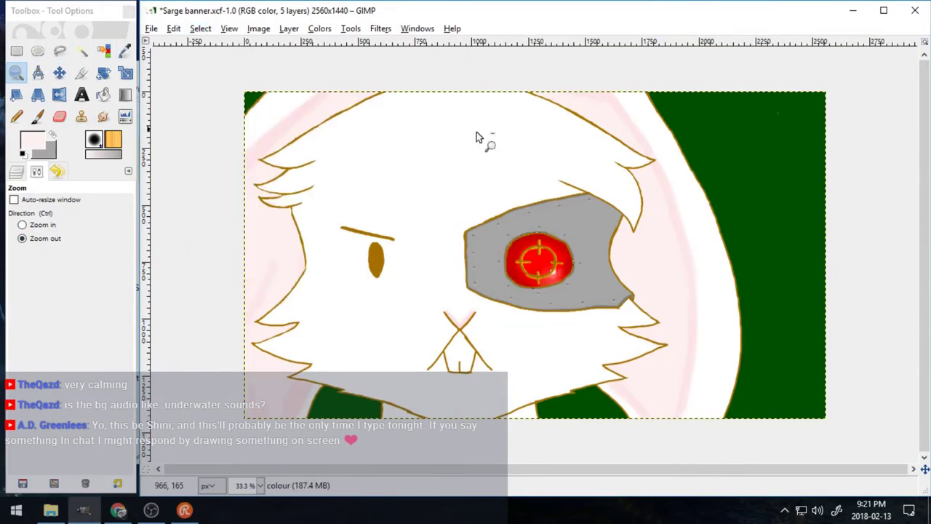
left_click(16, 171)
left_click(19, 263)
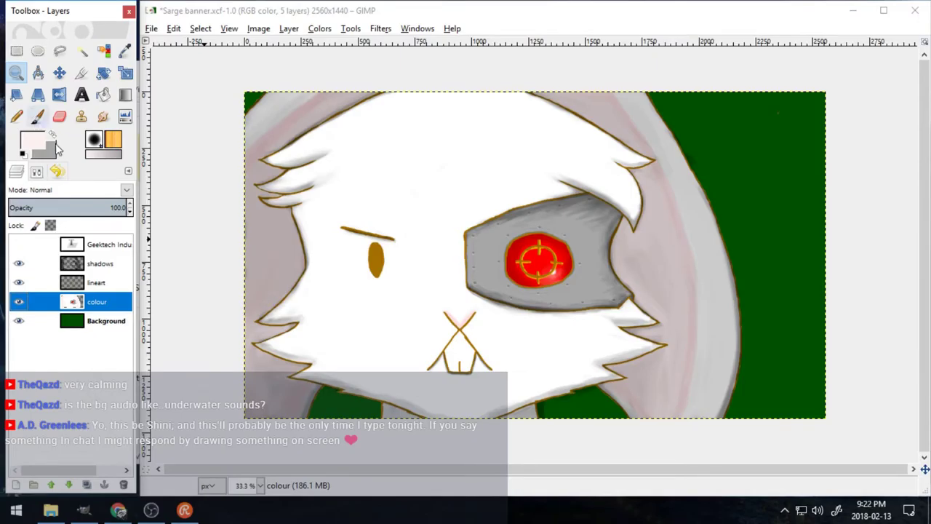
- On the lineart layer, erase the solid inside of the rabbit's oval eye and trim its edge, leaving a thin brown outline
left_click(21, 72)
left_click(37, 171)
left_click(40, 225)
left_click_drag(317, 206, 410, 288)
left_click_drag(385, 461, 389, 465)
left_click(45, 239)
left_click(296, 280)
left_click(296, 279)
left_click(296, 279)
left_click(296, 279)
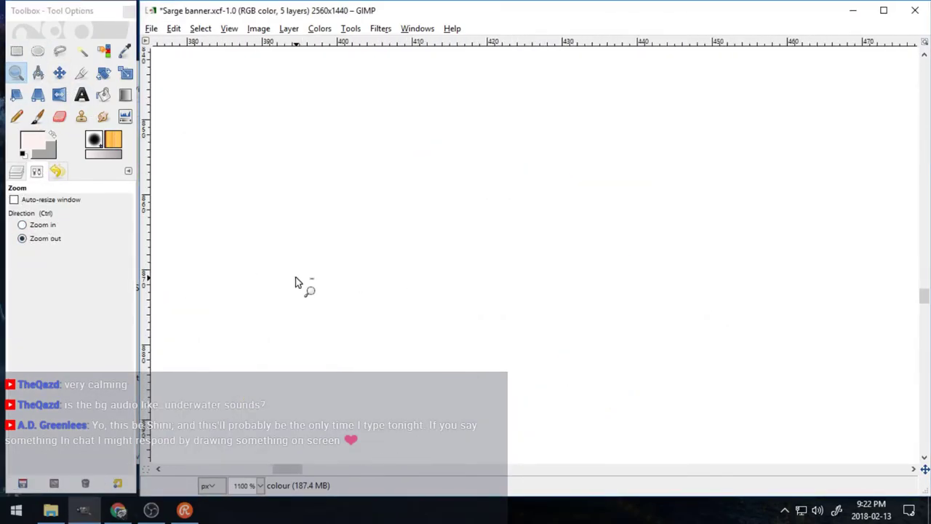
left_click(296, 280)
left_click(296, 279)
left_click_drag(926, 321, 926, 283)
left_click_drag(320, 469, 349, 469)
left_click(16, 172)
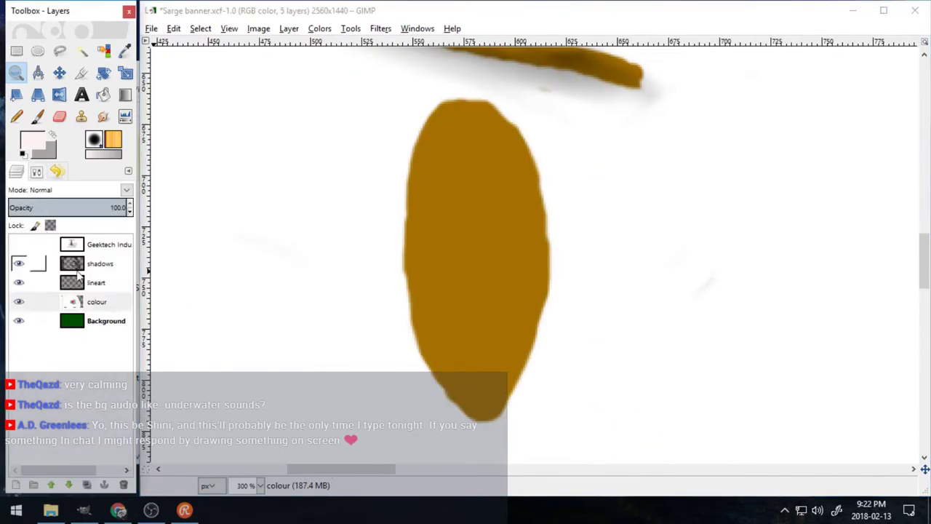
left_click(89, 283)
left_click(59, 116)
mouse_move(454, 209)
left_mouse_down()
mouse_move(467, 133)
mouse_move(510, 209)
mouse_move(451, 222)
mouse_move(444, 160)
mouse_move(439, 245)
mouse_move(437, 163)
mouse_move(456, 125)
mouse_move(431, 189)
mouse_move(428, 251)
mouse_move(447, 349)
mouse_move(476, 385)
mouse_move(471, 376)
mouse_move(501, 373)
mouse_move(523, 298)
mouse_move(560, 222)
mouse_move(519, 222)
mouse_move(521, 240)
mouse_move(498, 101)
mouse_move(501, 159)
mouse_move(525, 119)
mouse_move(499, 141)
mouse_move(493, 272)
mouse_move(467, 324)
left_mouse_up()
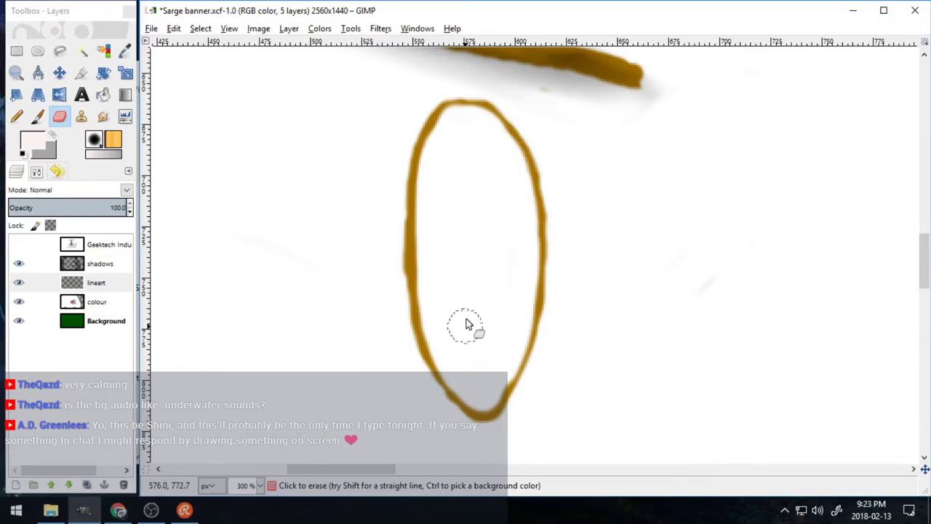
left_click_drag(394, 226, 412, 370)
scroll(414, 371, "up", 3)
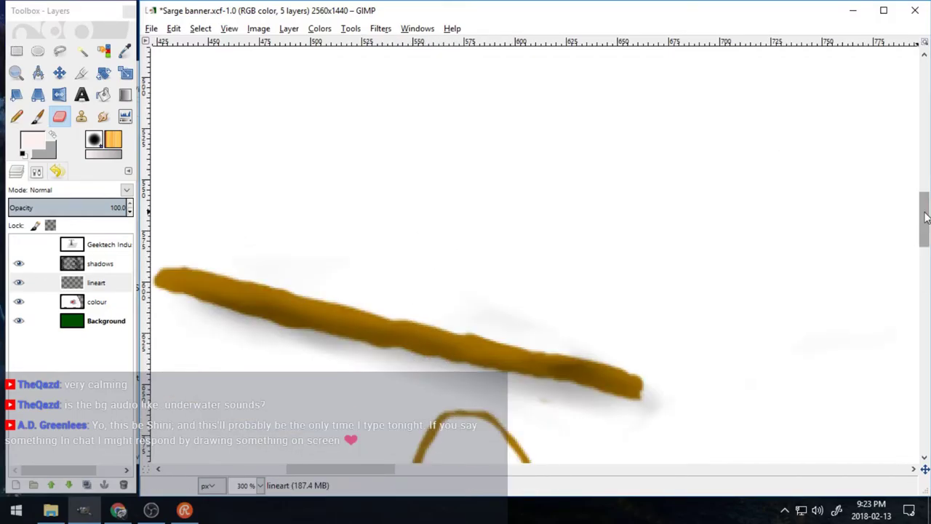
scroll(925, 217, "down", 5)
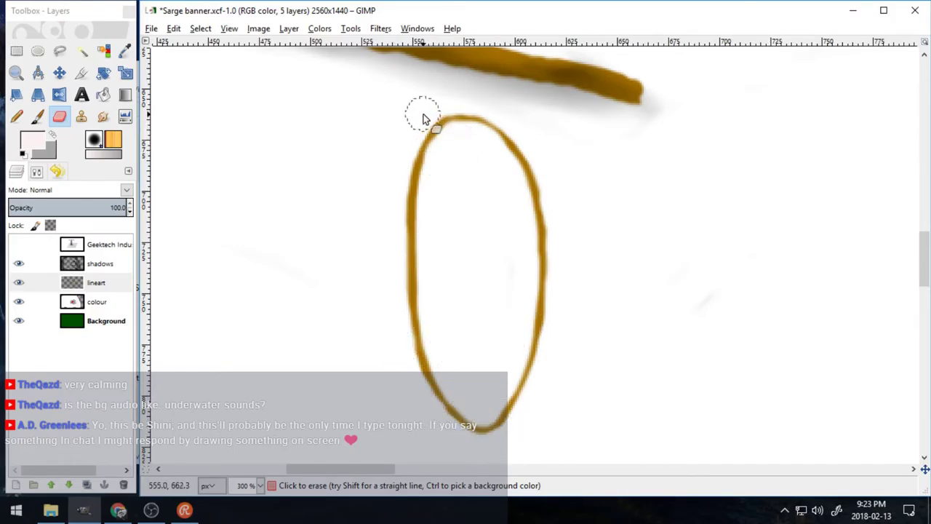
- On the colour layer, set the foreground to green 008b00 and paint the whole inside of the oval eye
left_click(77, 304)
left_click(33, 139)
left_click(424, 294)
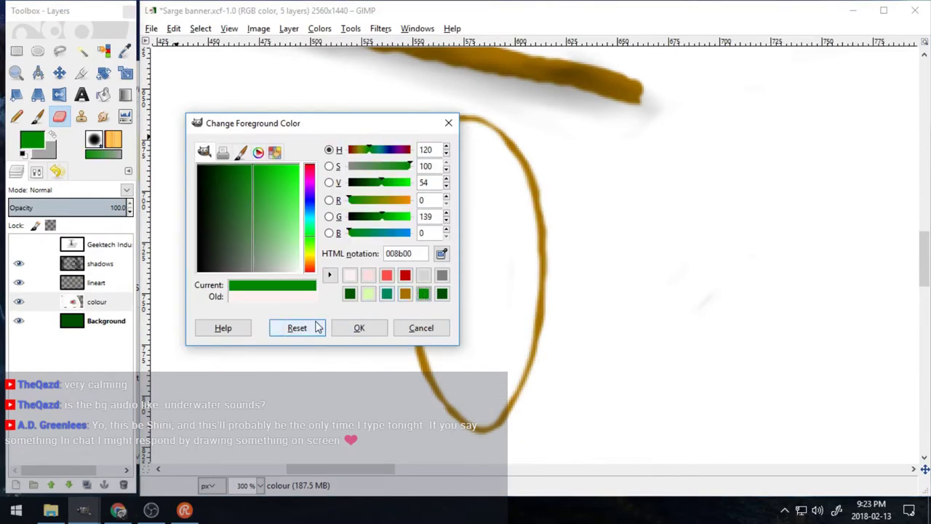
left_click(359, 328)
key("p")
mouse_move(465, 262)
left_mouse_down()
mouse_move(476, 219)
mouse_move(446, 164)
mouse_move(437, 301)
mouse_move(461, 378)
mouse_move(516, 326)
mouse_move(521, 203)
mouse_move(501, 167)
mouse_move(451, 356)
left_mouse_up()
- Swap the foreground and background colours, and set the new foreground to dark green 005b00
left_click(20, 77)
left_click(37, 171)
left_click(38, 225)
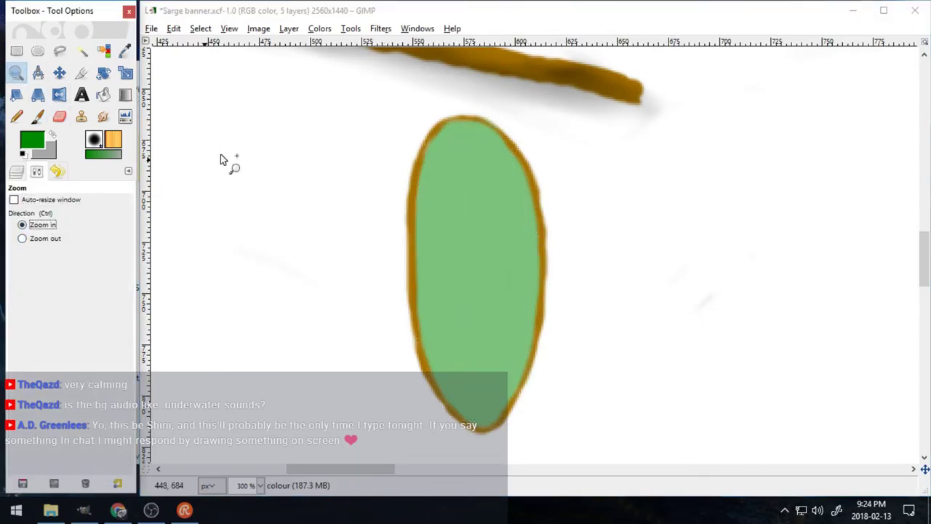
left_click_drag(385, 95, 557, 436)
left_click(52, 135)
left_click(35, 140)
left_click(368, 293)
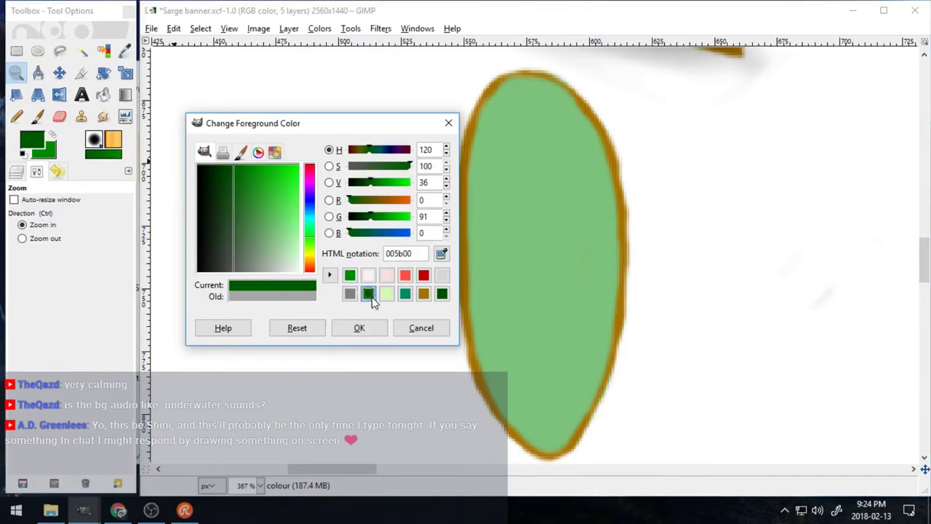
left_click(360, 327)
- Try painting short dark green radial strokes inward from the oval eye's outline with a size 3 brush
key("p")
left_click_drag(525, 73, 525, 123)
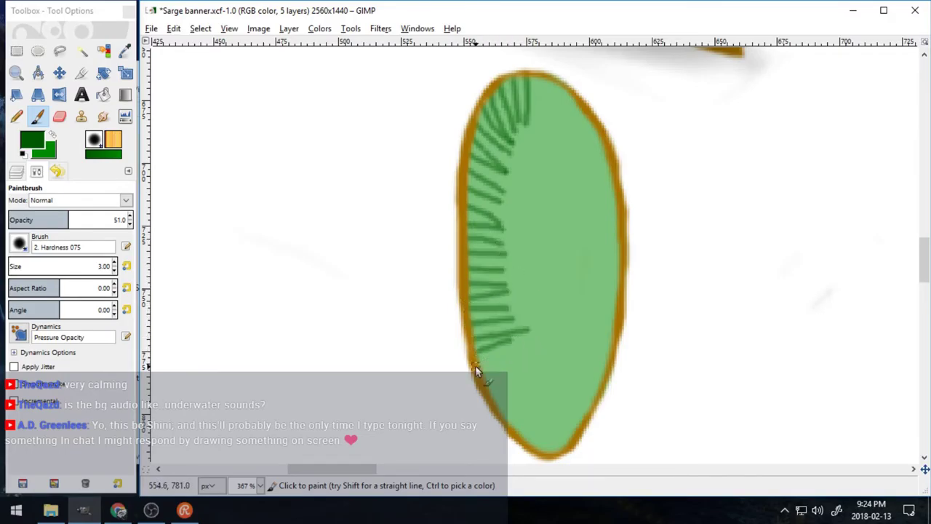
mouse_move(505, 420)
left_mouse_down()
mouse_move(544, 452)
mouse_move(552, 410)
left_mouse_up()
left_click_drag(601, 389, 599, 364)
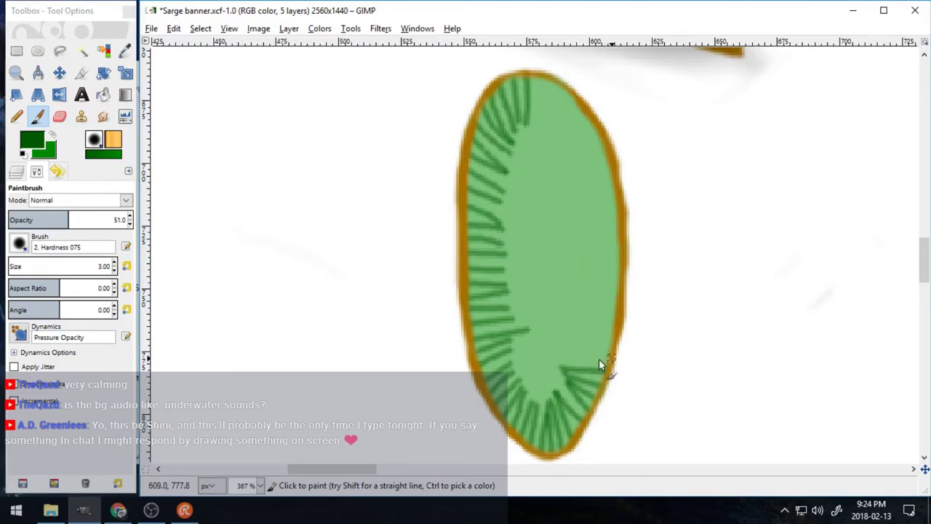
- Undo all the dark green strokes in the oval eye
key("ctrl+z")
key("ctrl+z")
key("ctrl+z")
key("ctrl+z")
key("ctrl+z")
key("ctrl+z")
key("ctrl+z")
key("ctrl+z")
key("ctrl+z")
key("ctrl+z")
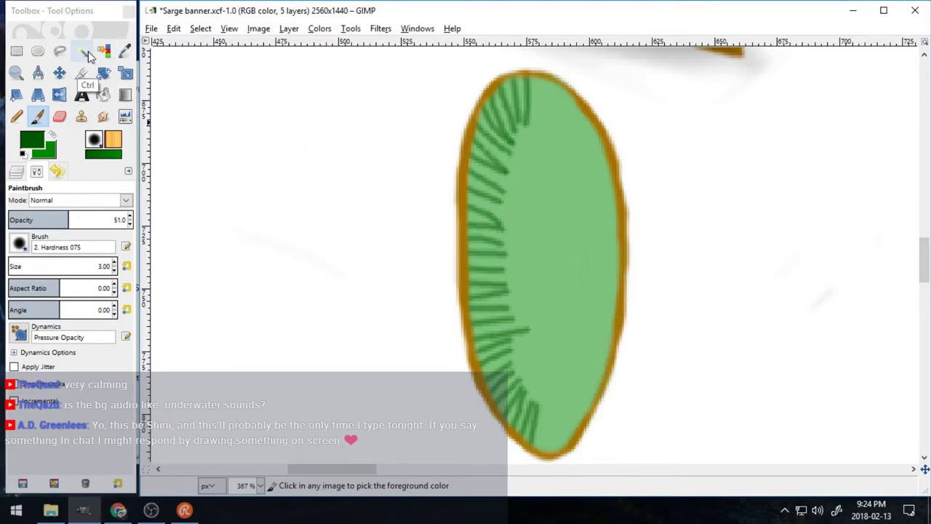
key("ctrl+z")
key("ctrl+z")
key("ctrl+z")
key("ctrl+z")
key("ctrl+z")
key("ctrl+z")
key("ctrl+z")
- Fuzzy-select the eye's green interior and paint short dark green radial strokes along its left edge at size 3
left_click(83, 54)
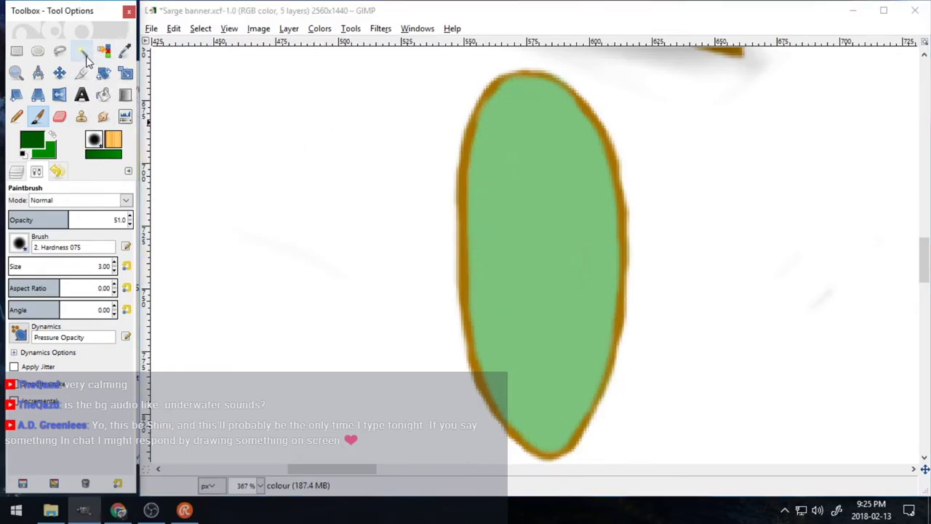
left_click(513, 174)
left_click(38, 116)
left_click_drag(526, 116, 532, 80)
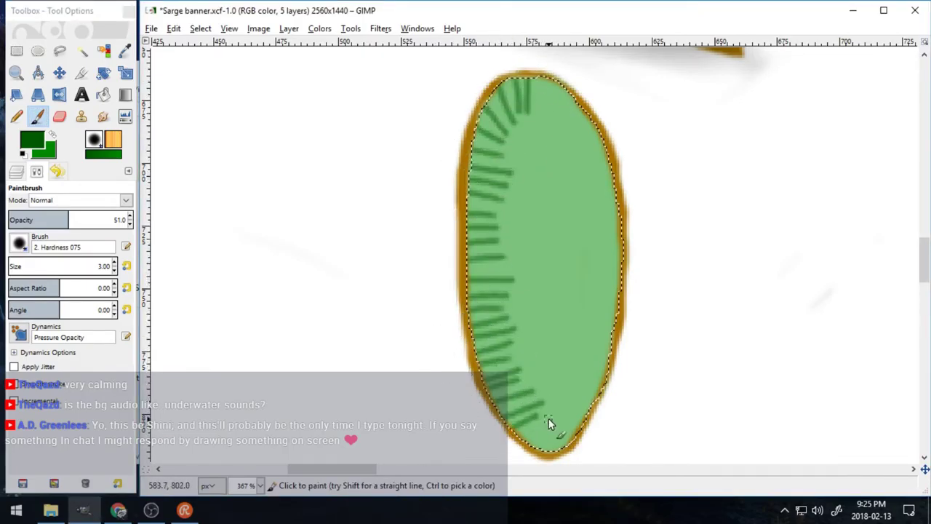
- Undo the last few lower strokes and paint dark green radial strokes around the rest of the eye's inner edge
key("ctrl+z")
key("ctrl+z")
key("ctrl+z")
key("ctrl+z")
key("ctrl+z")
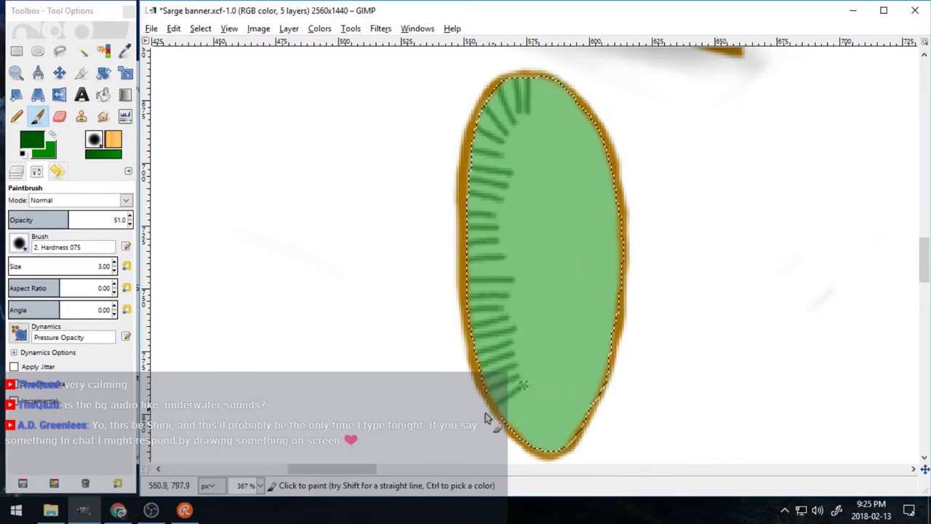
left_click_drag(505, 423, 534, 386)
left_click_drag(518, 435, 550, 378)
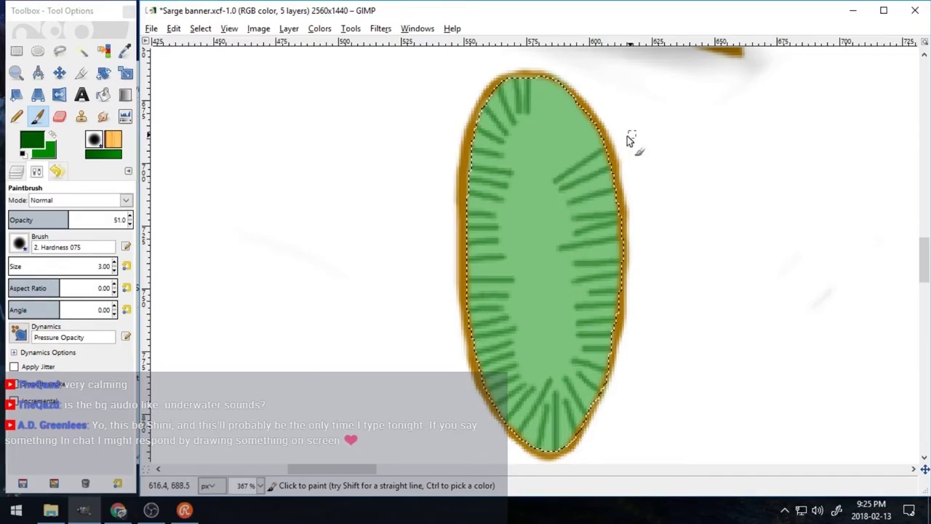
left_click_drag(566, 90, 539, 135)
left_click_drag(539, 79, 537, 118)
- Set the foreground to light green d7ffad and paint thin radial strokes between the dark ones around the iris
left_click(32, 139)
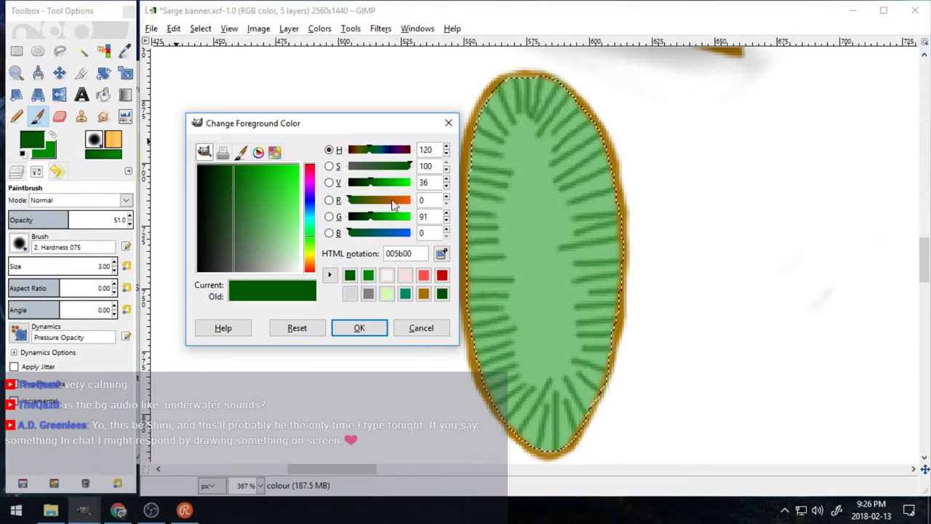
left_click(386, 294)
left_click(359, 327)
left_click_drag(465, 204, 500, 212)
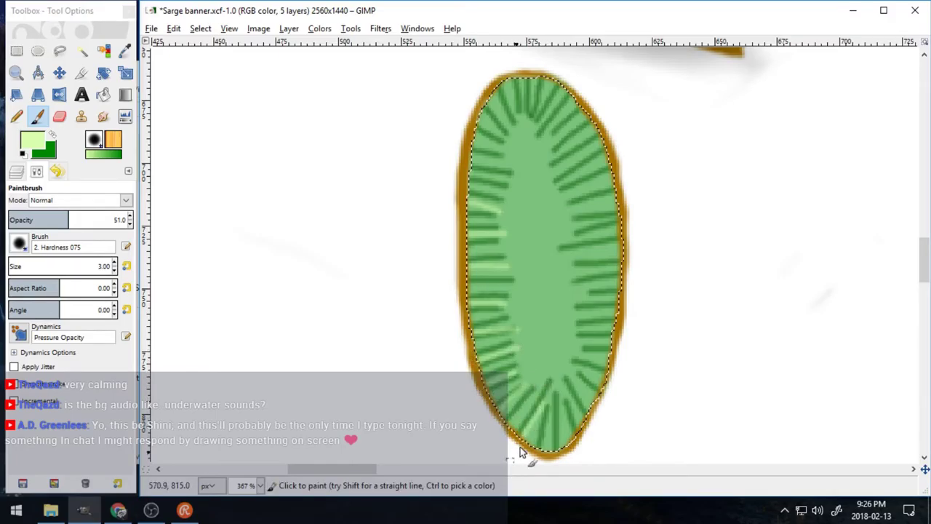
left_click_drag(572, 277, 619, 269)
left_click_drag(574, 240, 617, 228)
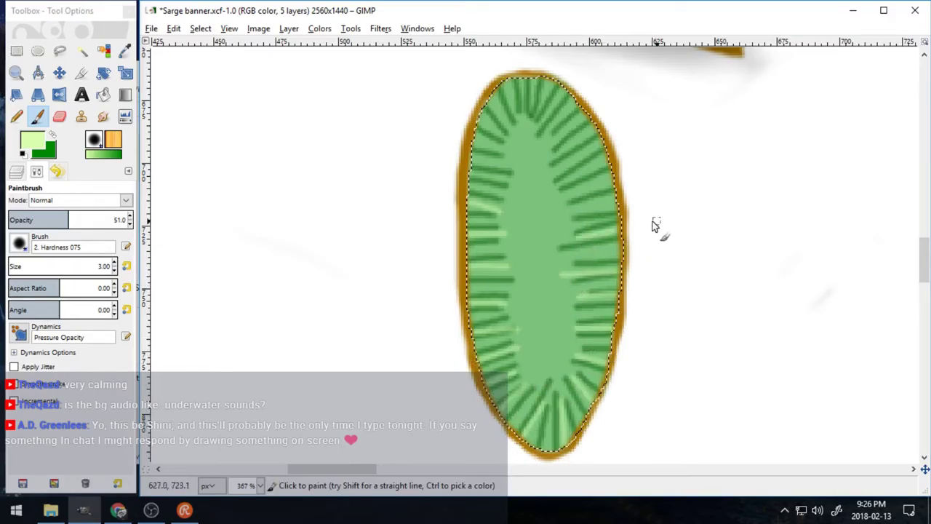
left_click_drag(561, 215, 619, 195)
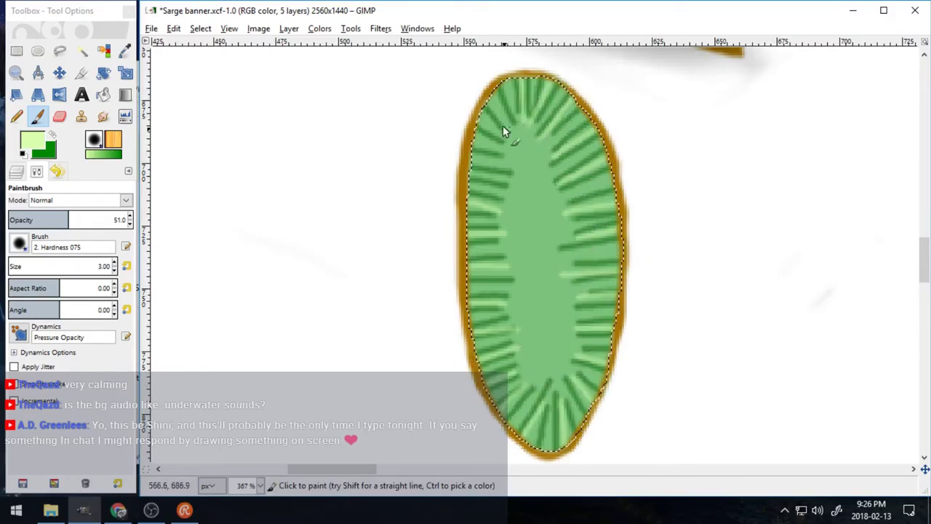
- Set the foreground to a fully bright version of green 008b00 and paint a few longer radial strokes around the iris
left_click(32, 142)
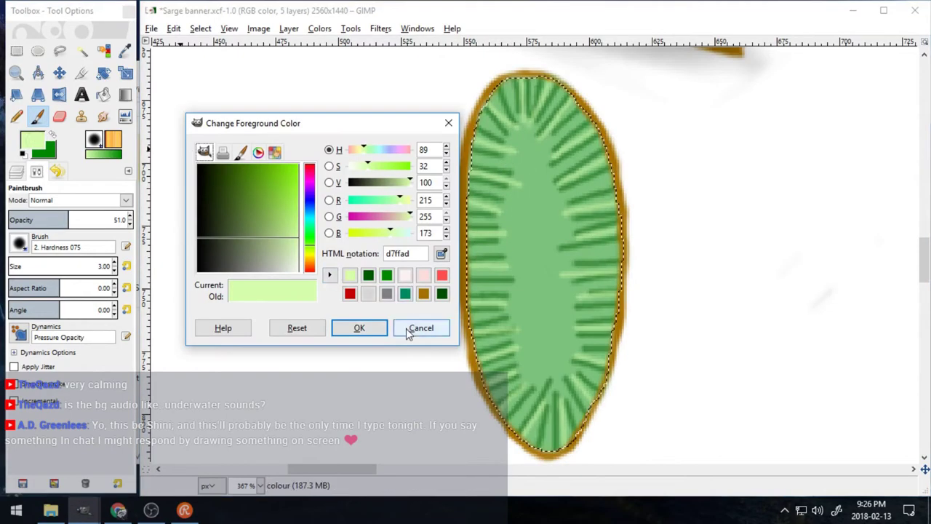
left_click(386, 275)
left_click_drag(385, 184, 410, 183)
left_click(359, 327)
left_click_drag(469, 219, 521, 219)
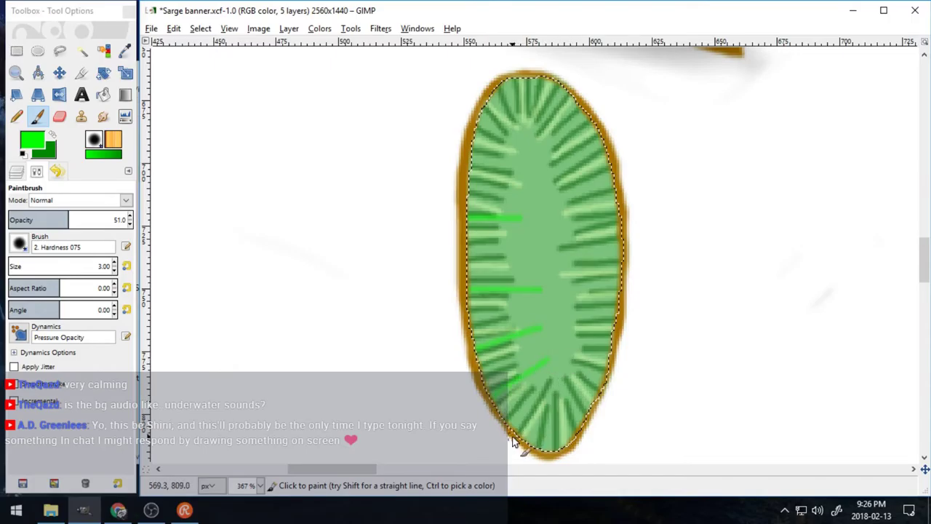
left_click_drag(559, 382, 556, 445)
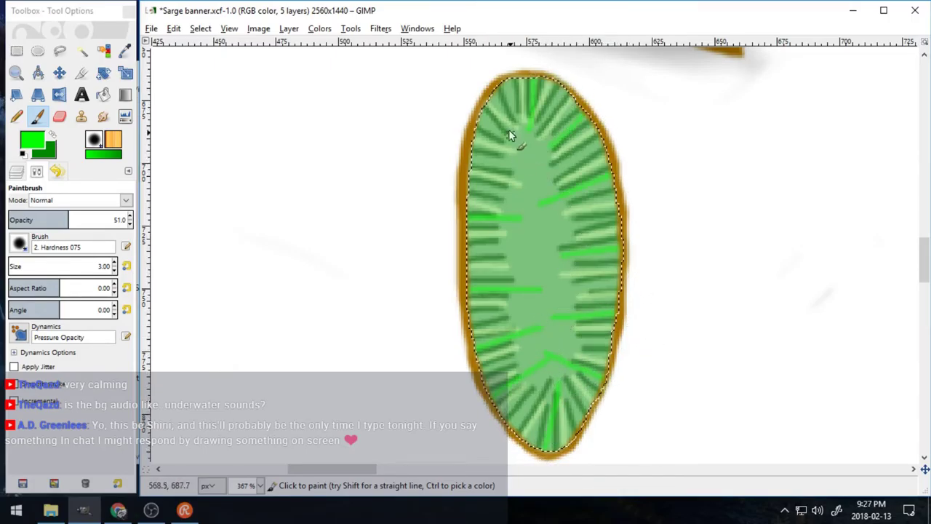
- Smudge the iris strokes at size 7 to blend their inner ends into the plain green centre
left_click(103, 117)
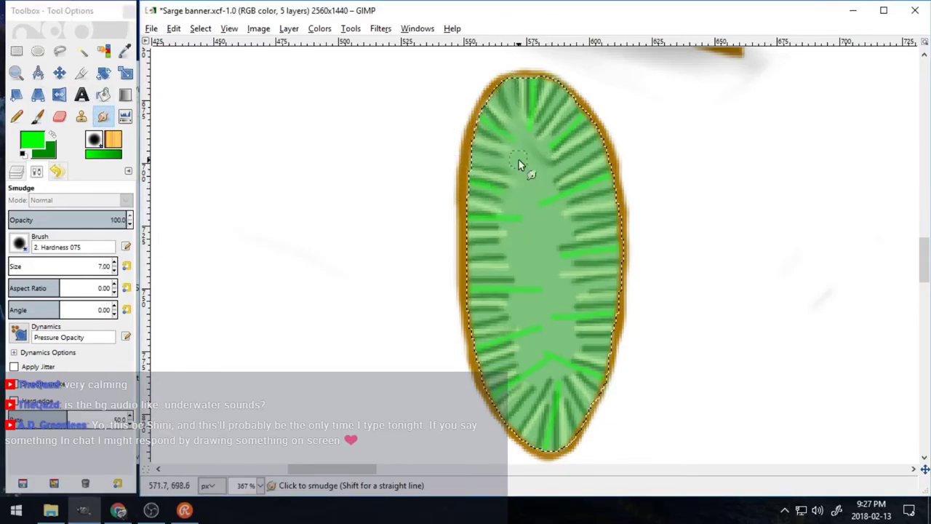
mouse_move(592, 86)
left_mouse_down()
mouse_move(574, 162)
mouse_move(662, 165)
mouse_move(630, 197)
mouse_move(626, 233)
mouse_move(664, 253)
mouse_move(596, 282)
left_mouse_up()
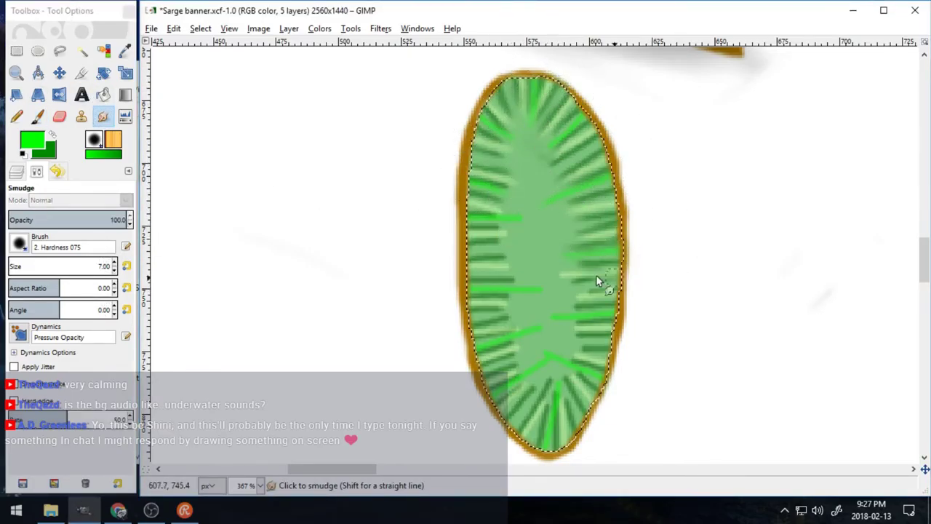
left_click_drag(560, 338, 541, 355)
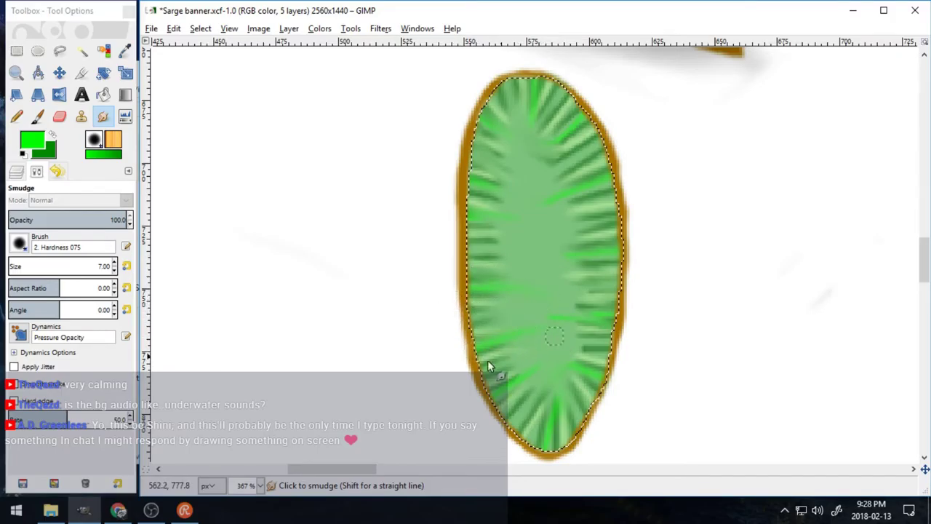
left_click_drag(543, 384, 546, 358)
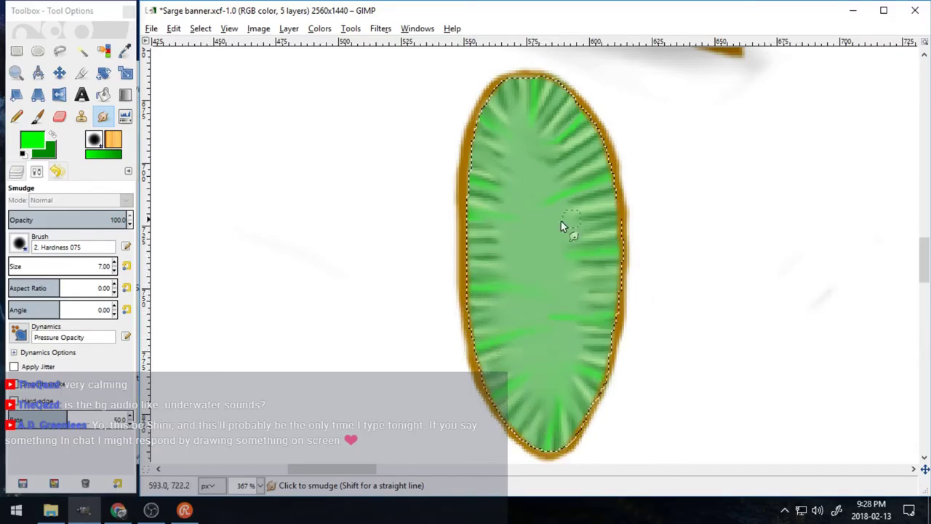
- Darken the selected green iris and raise its contrast with Brightness-Contrast
left_click(319, 29)
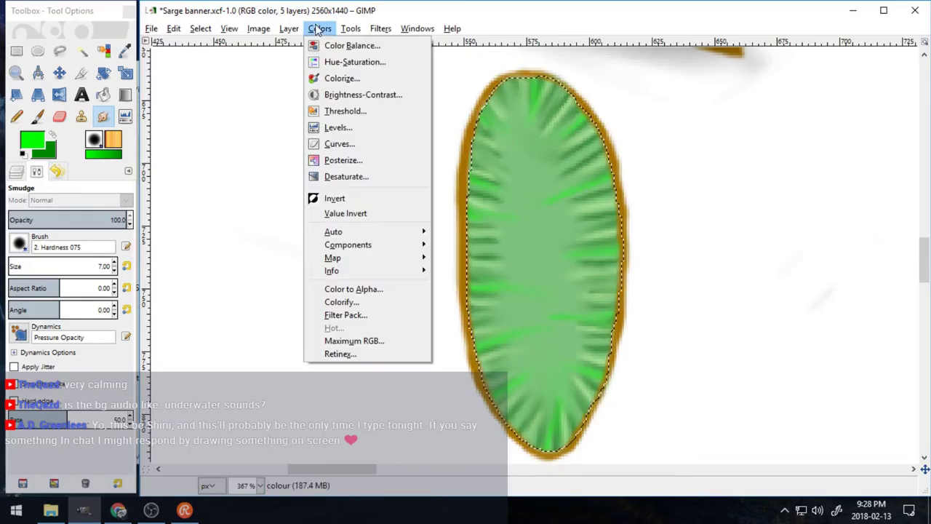
left_click(350, 93)
left_click_drag(357, 110, 393, 111)
left_click_drag(319, 94, 306, 97)
left_click(386, 180)
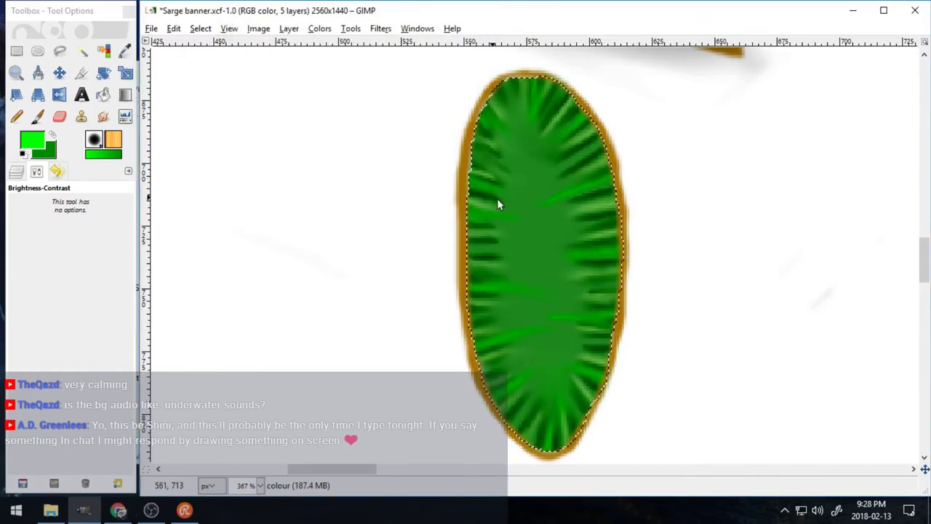
- Smudge the darkened iris streaks at size 7 to soften them toward the eye's centre
key("s")
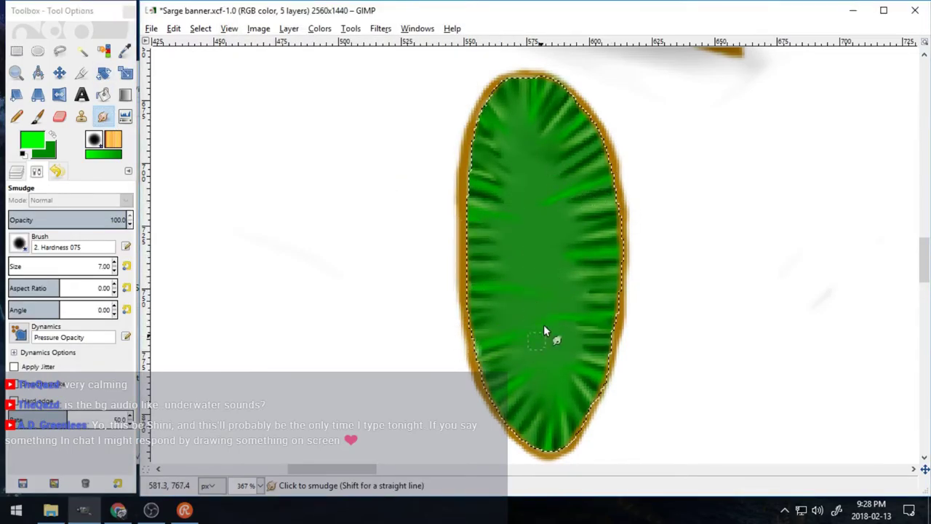
left_click_drag(525, 430, 586, 387)
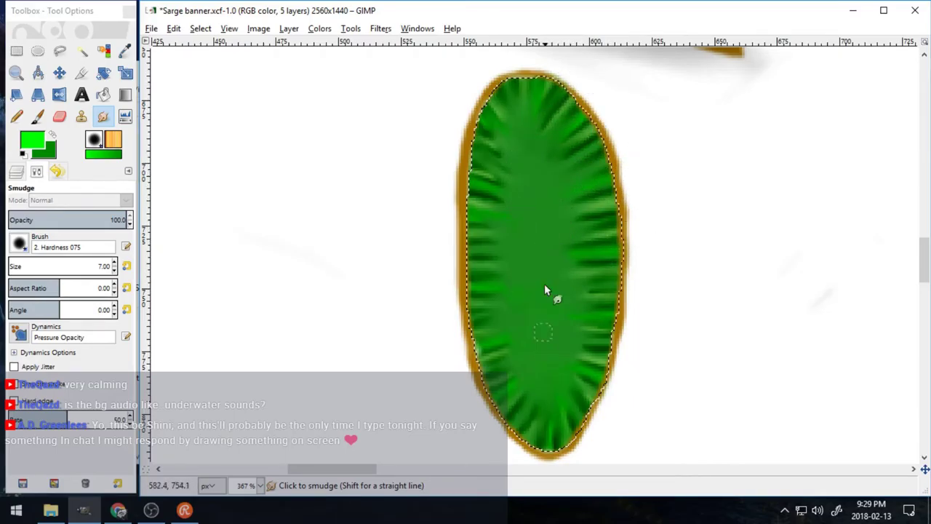
key("e")
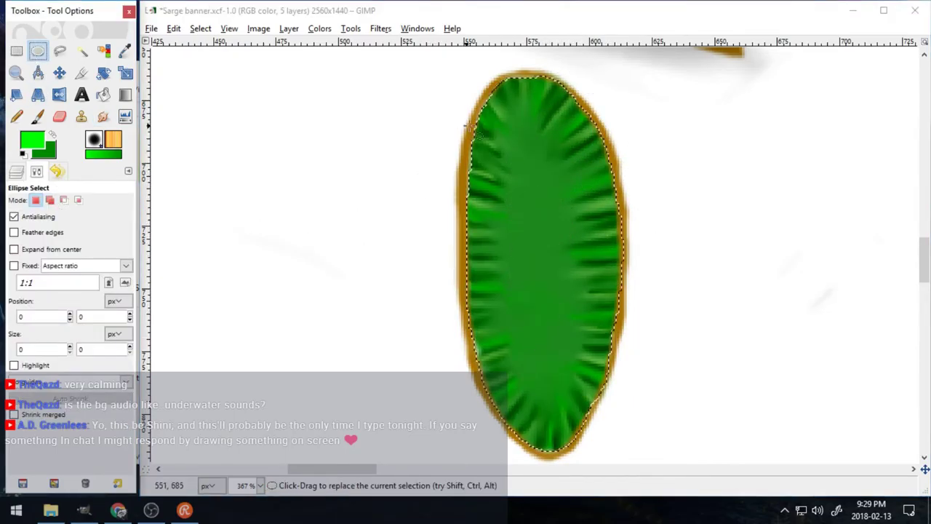
mouse_move(518, 126)
left_mouse_down()
mouse_move(574, 408)
mouse_move(569, 444)
mouse_move(540, 105)
left_mouse_up()
left_click_drag(528, 227, 516, 227)
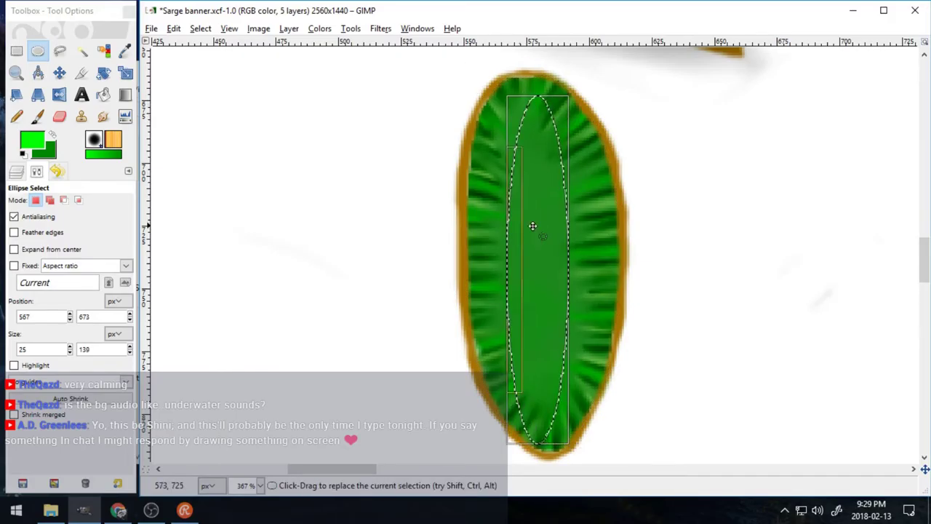
left_click_drag(563, 254, 574, 252)
left_click_drag(519, 106, 513, 99)
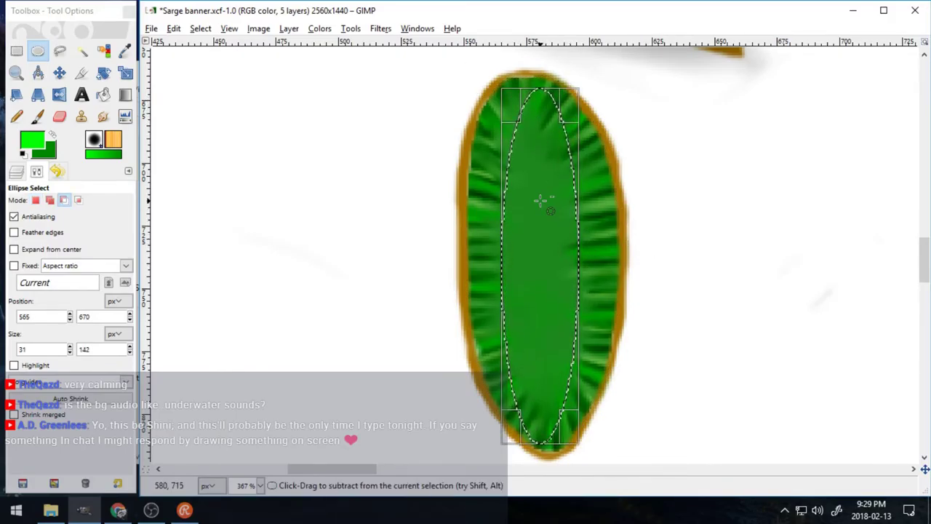
key("ctrl+z")
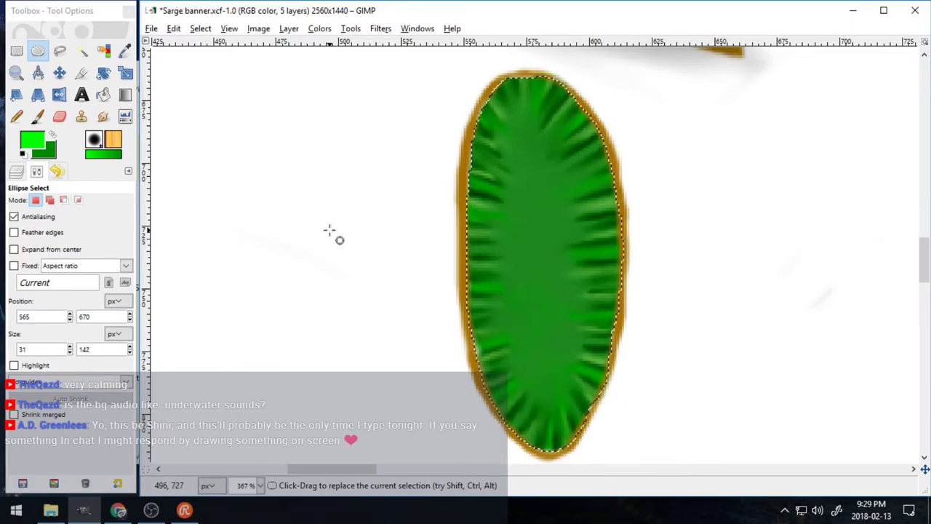
- Set the foreground to a much darker version of green 008b00 for the Paintbrush
left_click(53, 134)
left_click(32, 139)
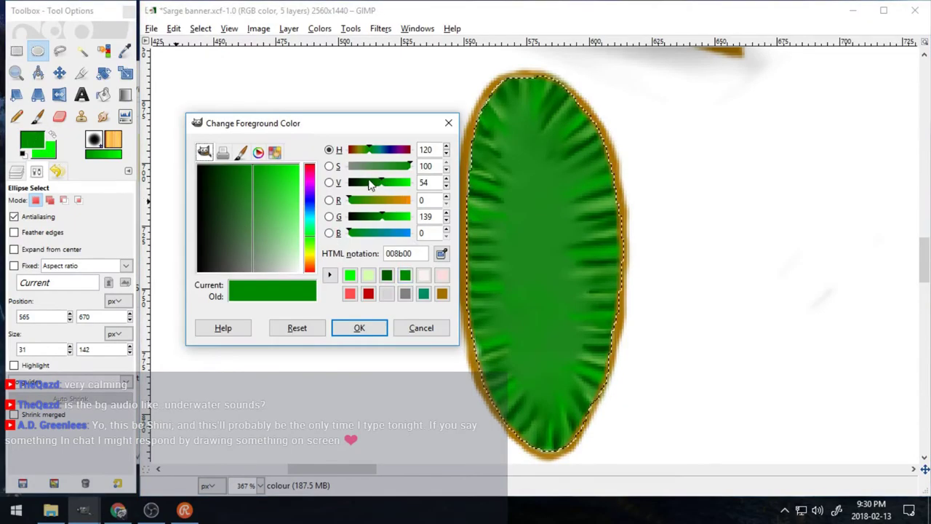
left_click_drag(379, 183, 355, 183)
left_click(359, 327)
key("p")
mouse_move(518, 267)
left_mouse_down()
mouse_move(545, 232)
mouse_move(536, 202)
mouse_move(534, 289)
mouse_move(539, 228)
mouse_move(563, 315)
mouse_move(562, 234)
mouse_move(527, 125)
mouse_move(554, 426)
left_mouse_up()
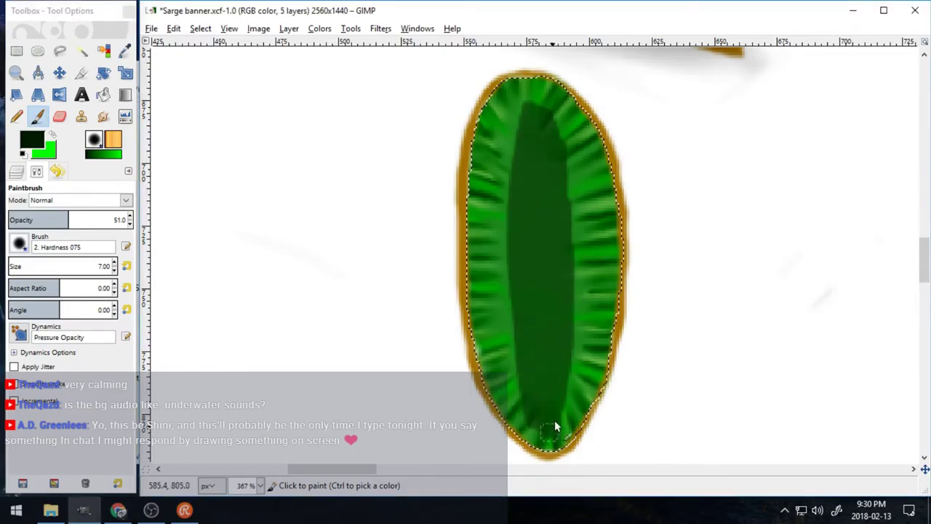
mouse_move(547, 227)
left_mouse_down()
mouse_move(520, 397)
mouse_move(564, 330)
mouse_move(549, 116)
left_mouse_up()
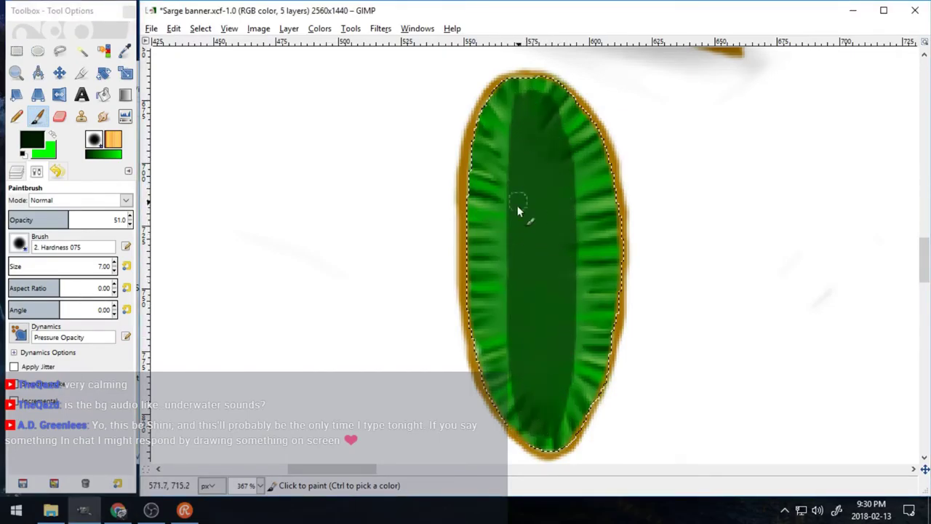
mouse_move(558, 227)
left_mouse_down()
mouse_move(525, 133)
mouse_move(546, 205)
mouse_move(551, 166)
mouse_move(532, 191)
mouse_move(550, 309)
left_mouse_up()
key("ctrl+z")
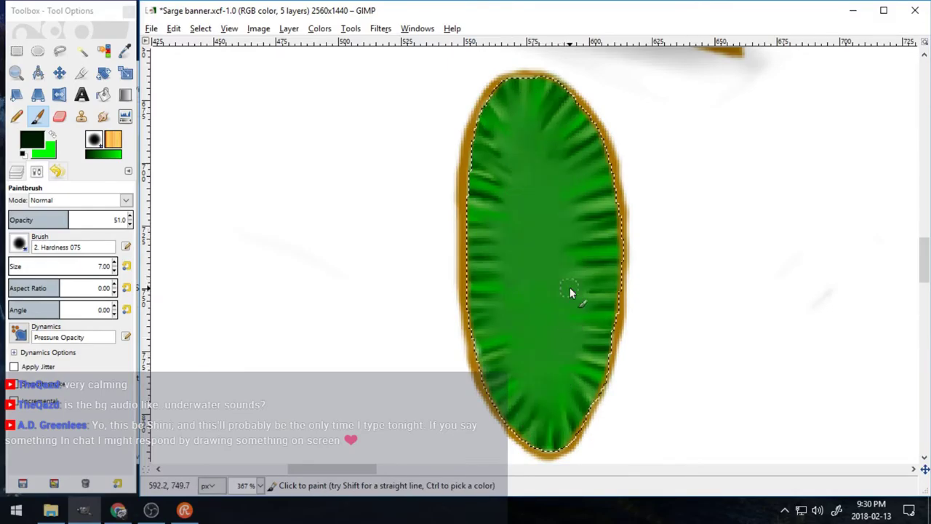
- Darken the inner area of the iris with broad Paintbrush strokes at opacity 32 and size 14
left_click(129, 223)
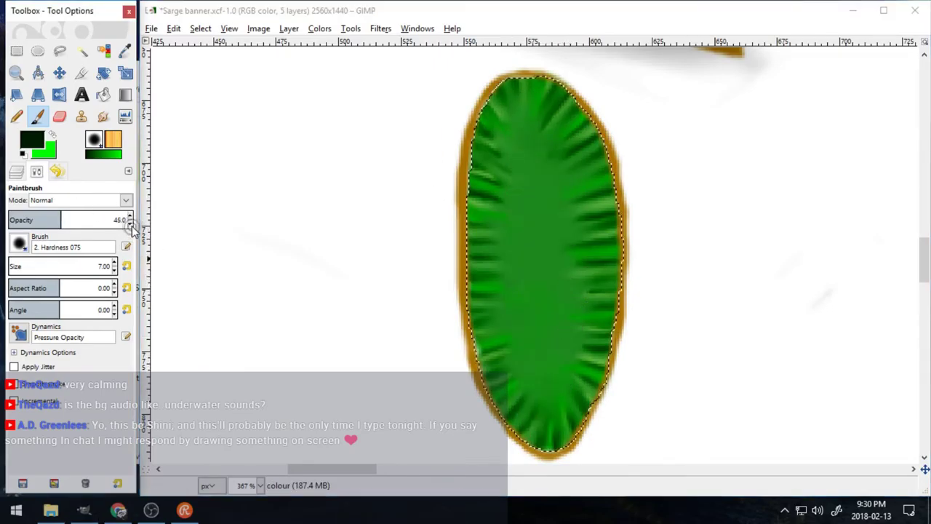
left_click(114, 263)
mouse_move(554, 139)
left_mouse_down()
mouse_move(502, 154)
mouse_move(500, 302)
left_mouse_up()
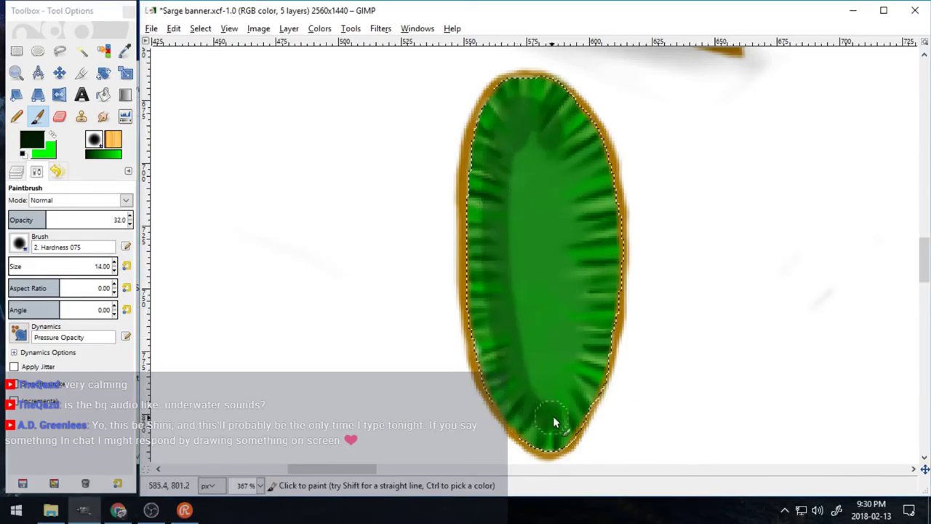
mouse_move(553, 421)
left_mouse_down()
mouse_move(592, 276)
mouse_move(515, 156)
mouse_move(561, 262)
mouse_move(566, 249)
left_mouse_up()
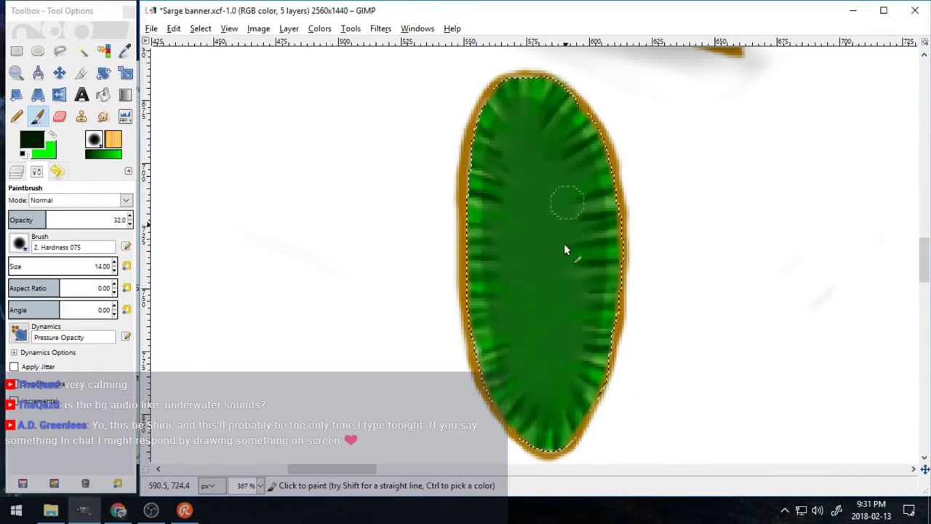
- Paint a darker, narrow vertical slit pupil along the middle of the iris with layered strokes
mouse_move(555, 72)
left_mouse_down()
mouse_move(597, 110)
mouse_move(634, 214)
mouse_move(618, 376)
mouse_move(579, 456)
mouse_move(467, 395)
mouse_move(451, 243)
mouse_move(458, 141)
mouse_move(537, 137)
left_mouse_up()
left_click_drag(540, 180, 538, 349)
mouse_move(555, 288)
left_mouse_down()
mouse_move(548, 405)
mouse_move(546, 252)
mouse_move(549, 403)
left_mouse_up()
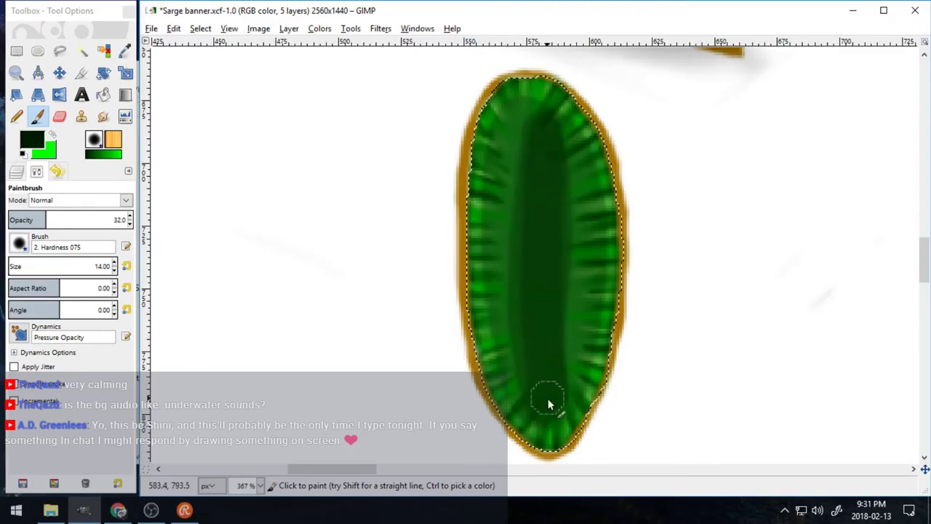
mouse_move(551, 319)
left_mouse_down()
mouse_move(555, 175)
mouse_move(540, 339)
left_mouse_up()
- Paint a round highlight in pale green f0fff0 near the pupil's lower end, and remove the selection
left_click(36, 136)
left_click(299, 265)
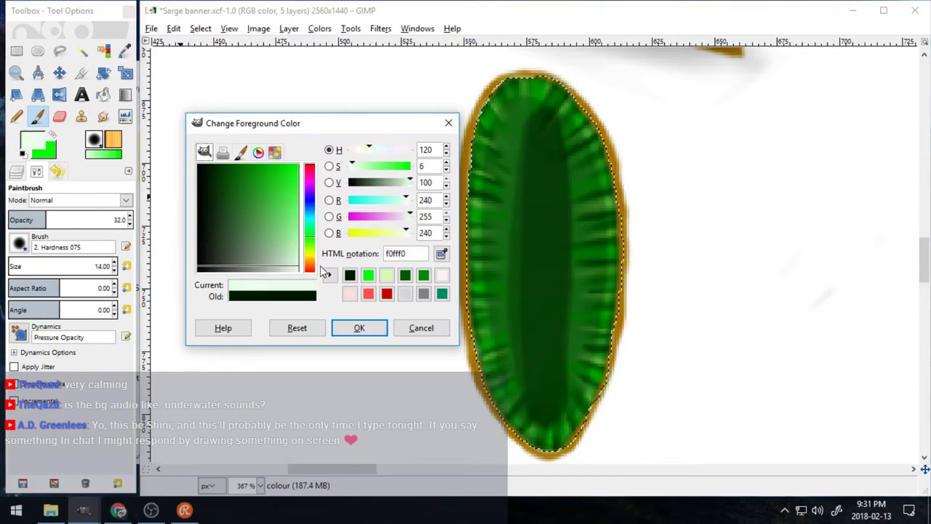
left_click(359, 327)
left_click_drag(565, 399, 565, 401)
left_click(201, 28)
left_click(208, 60)
- Zoom out to the whole banner to examine the finished green eye beside the red one
left_click(16, 73)
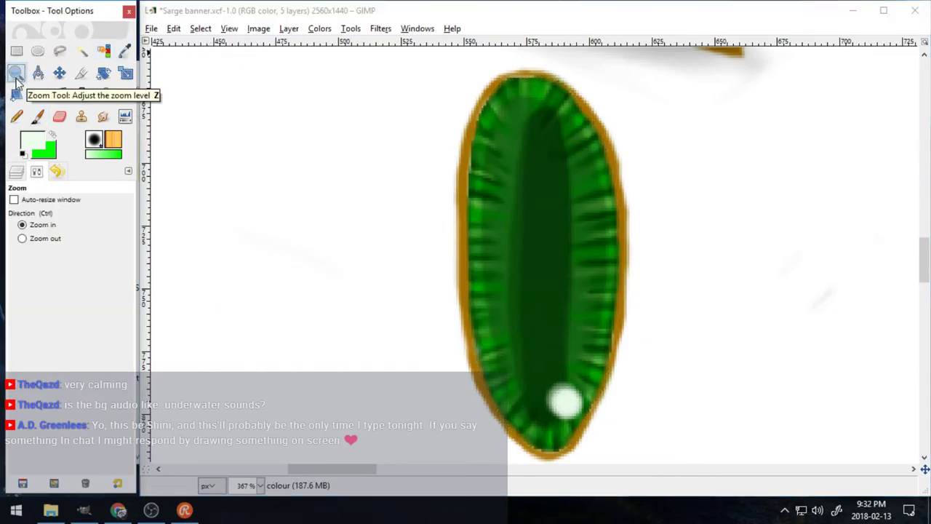
left_click(47, 240)
left_click(308, 249)
left_click(308, 249)
left_click(307, 250)
left_click(308, 249)
left_click(307, 249)
left_click(308, 249)
left_click(308, 249)
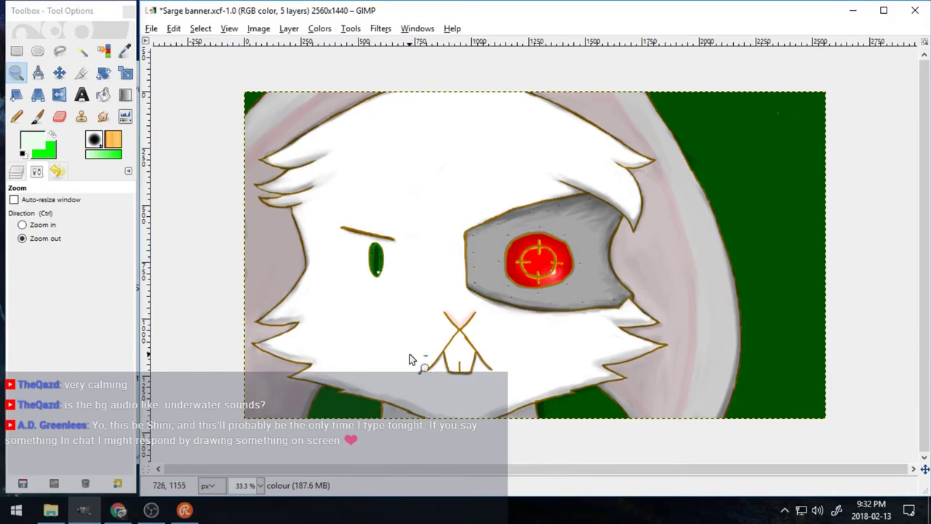
- Hide the colour, lineart and shadows layers so only the Background layer stays visible
left_click(16, 171)
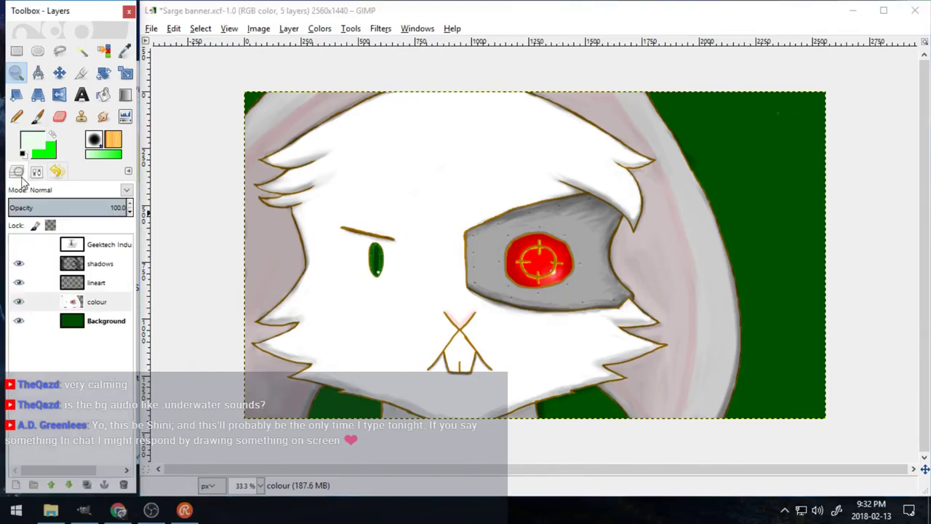
left_click(18, 301)
left_click(18, 263)
left_click(18, 263)
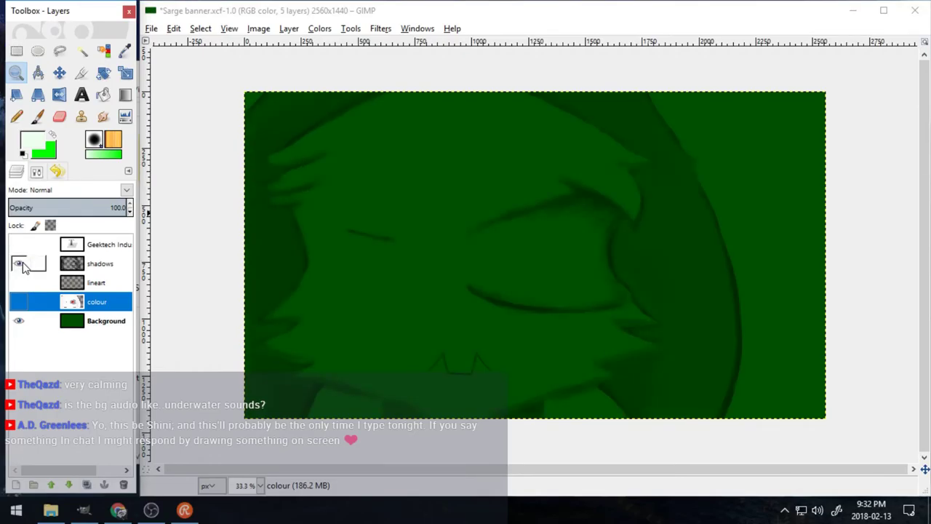
left_click(20, 265)
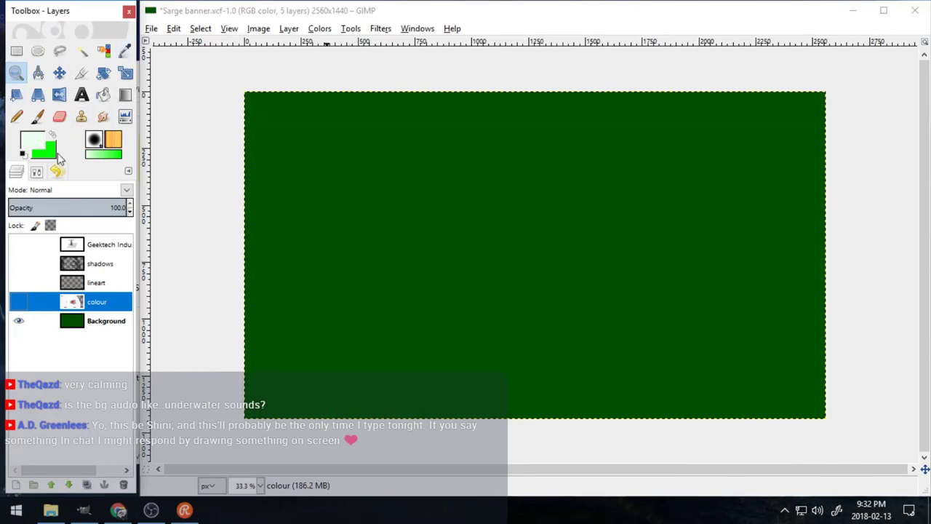
- Fill the Background layer with dark green 001c00, briefly checking it against the colour layer
left_click(104, 94)
left_click(38, 145)
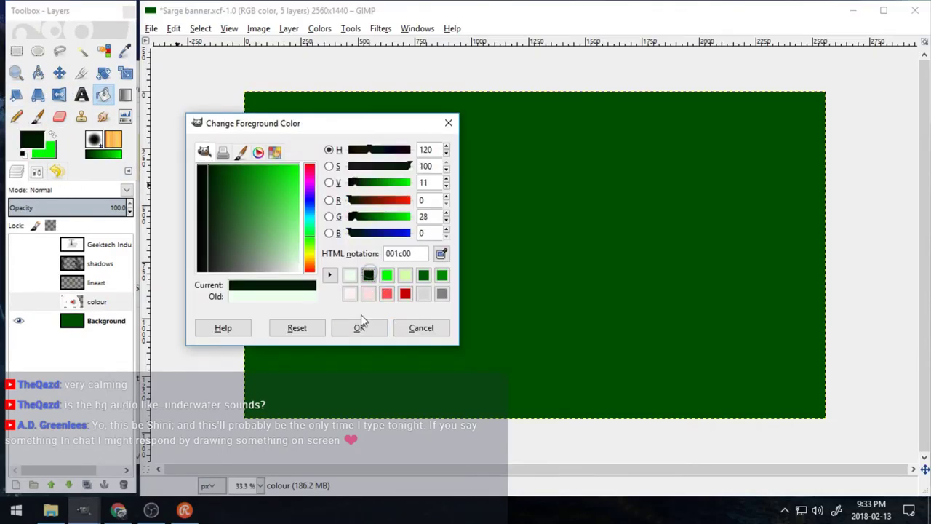
left_click(359, 325)
left_click(19, 302)
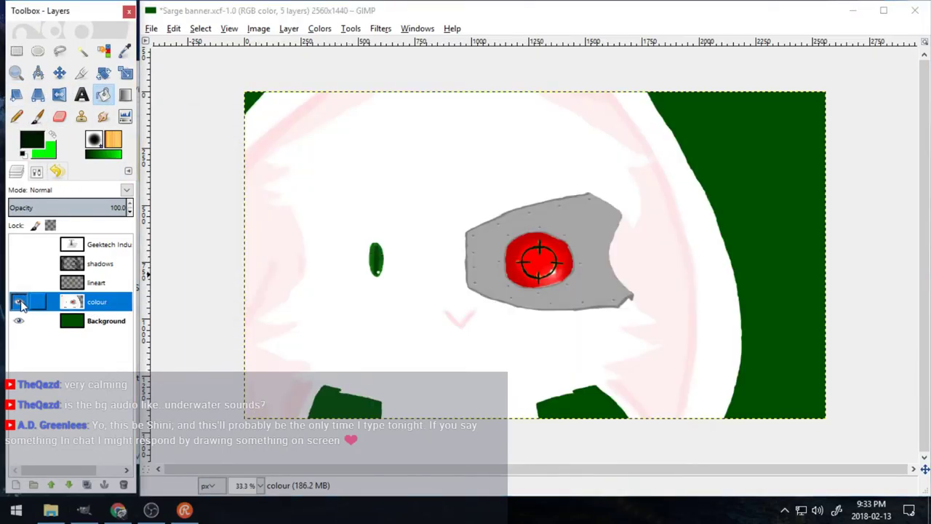
left_click(22, 304)
left_click(80, 325)
left_click(316, 364)
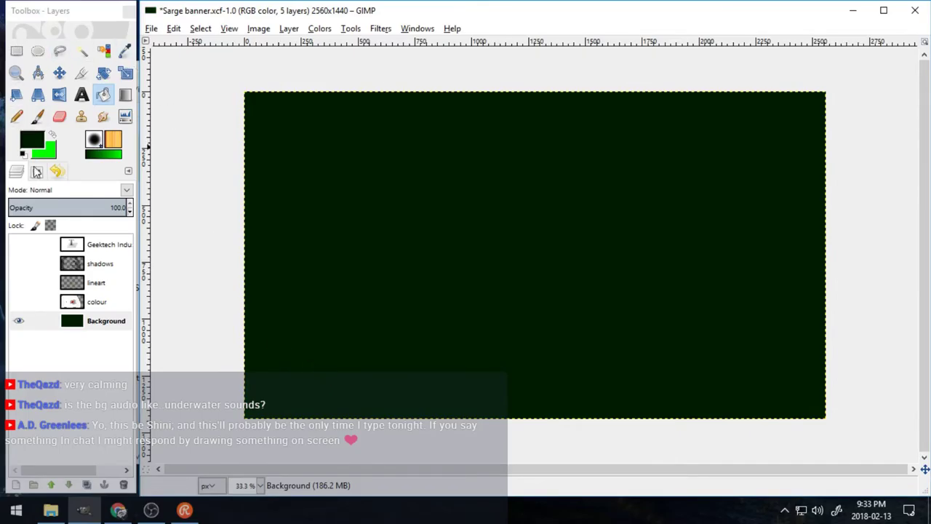
- Choose the Bristles 01 brush for the Paintbrush and inspect its settings in the Brush Editor
double_click(38, 116)
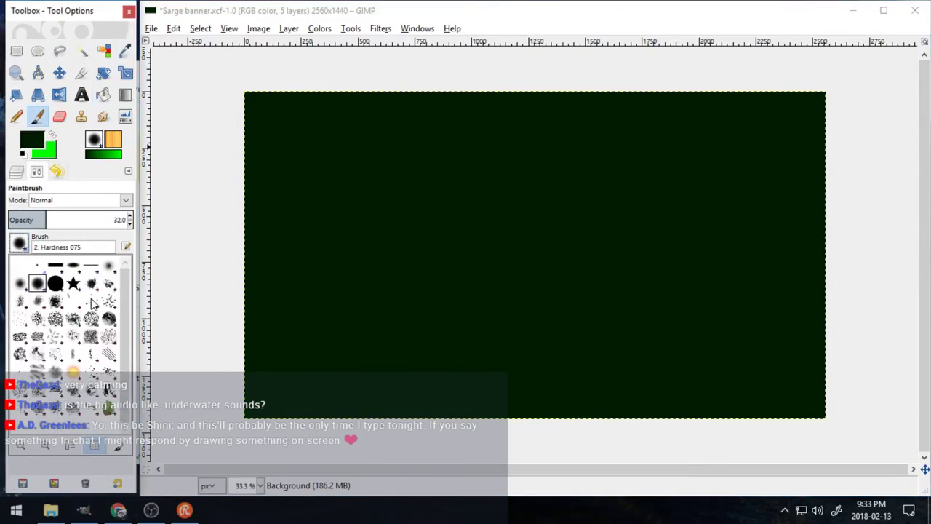
left_click(92, 304)
left_click(126, 247)
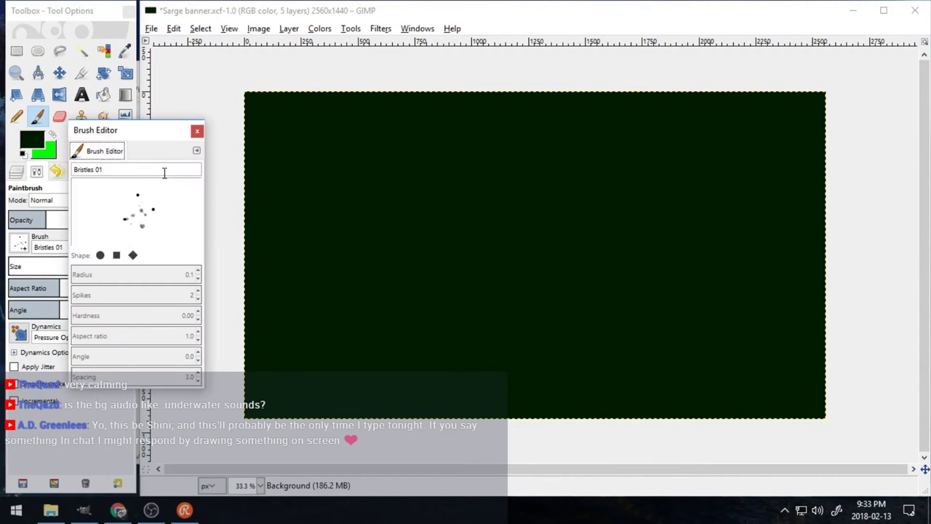
left_click(197, 132)
- Set white as foreground and black as background, and check the Brush Editor's options for Bristles 01
left_click(24, 154)
left_click(52, 134)
left_click(124, 247)
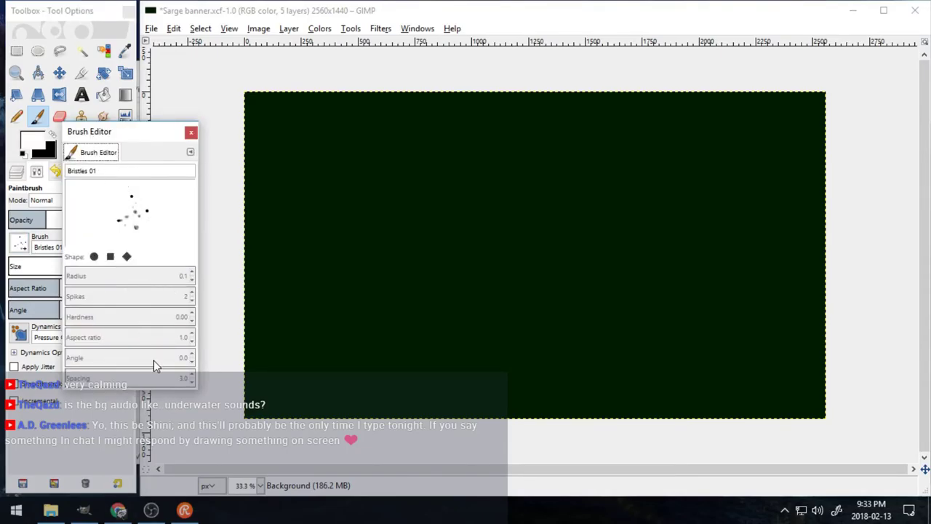
left_click(187, 155)
mouse_move(173, 163)
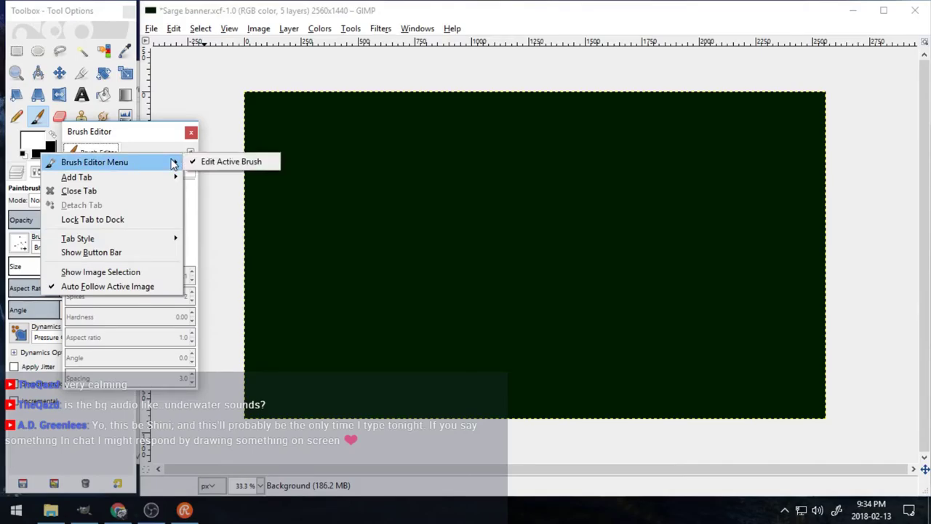
key("Escape")
left_click(190, 132)
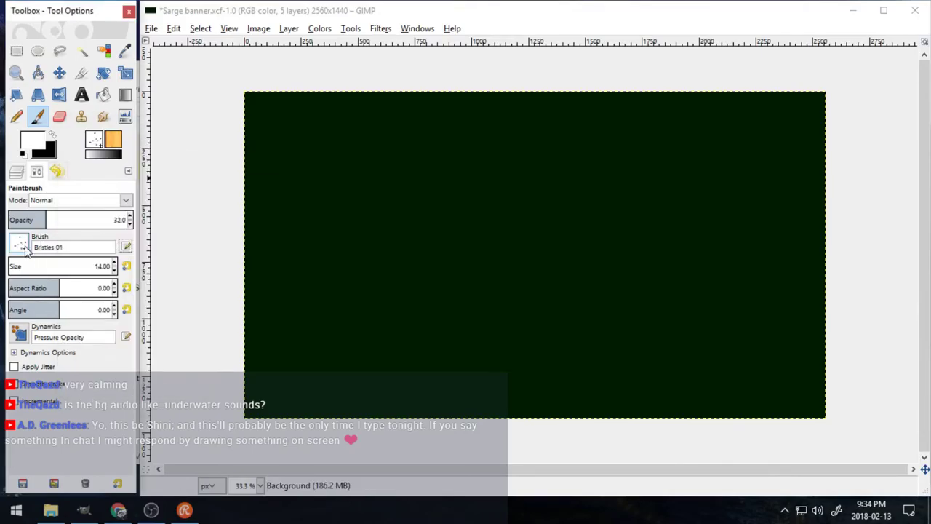
- Switch to the Bristles 02 brush and inspect its settings in the Brush Editor
left_click(24, 248)
left_click(109, 318)
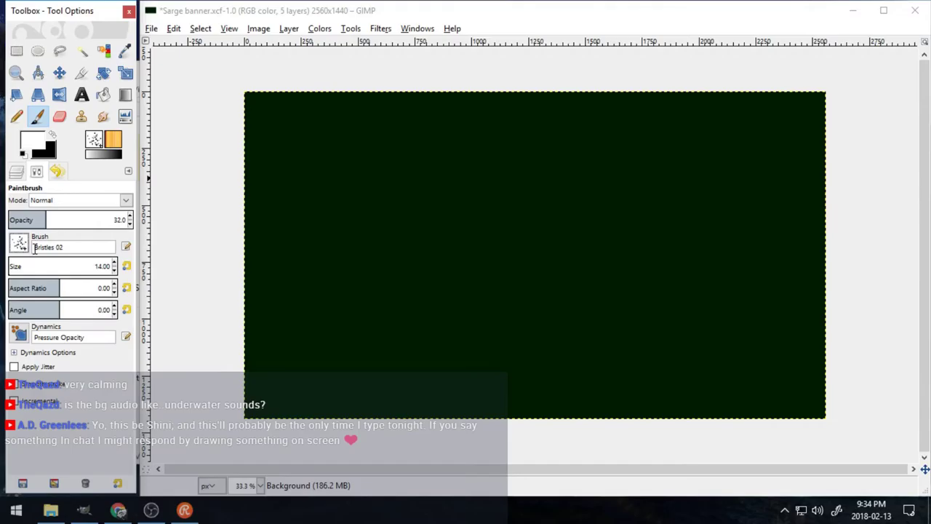
left_click(125, 247)
left_click(190, 155)
left_click(197, 167)
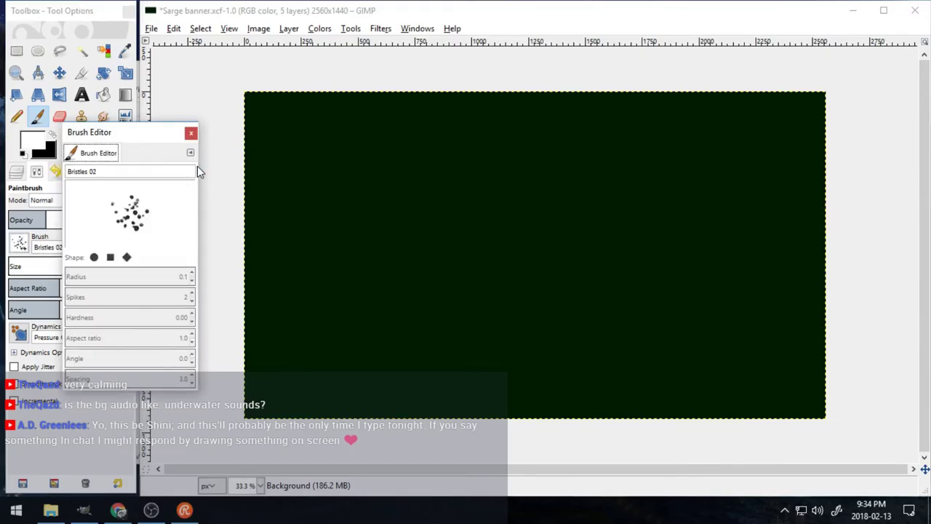
mouse_move(157, 133)
left_mouse_down()
mouse_move(291, 176)
mouse_move(279, 173)
left_mouse_up()
left_click(313, 172)
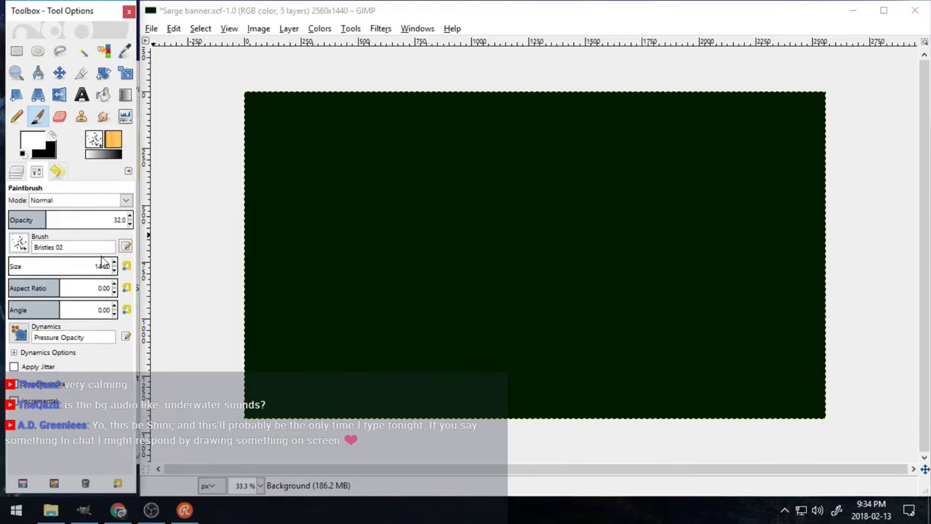
- Switch to the Splats 02 brush and inspect its spacing and shape settings in the Brush Editor
left_click(20, 245)
left_click(111, 378)
left_click(126, 247)
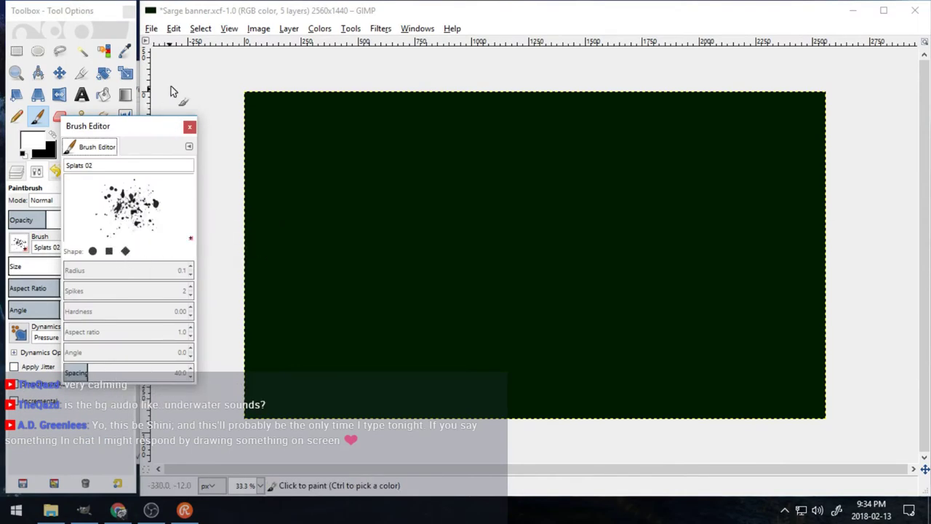
left_click(189, 127)
- Save the banner file
left_click(150, 30)
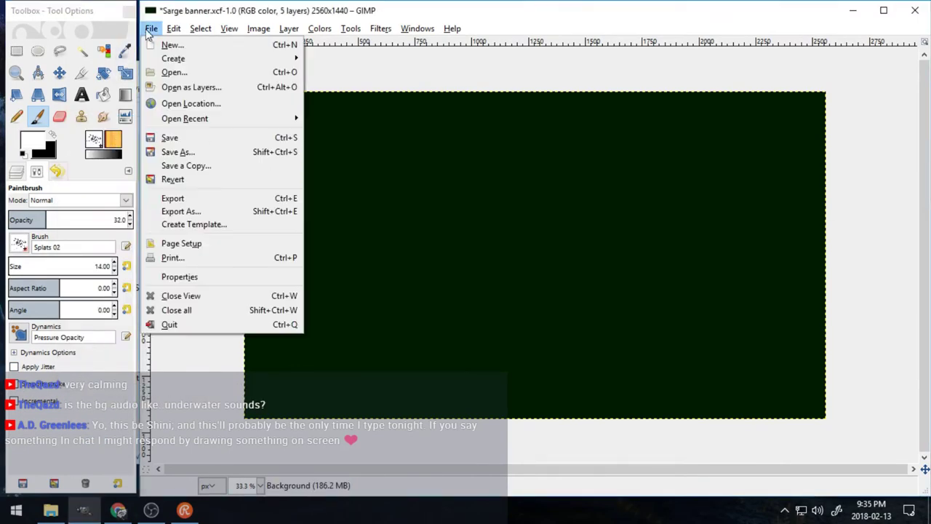
left_click(169, 138)
left_click(173, 29)
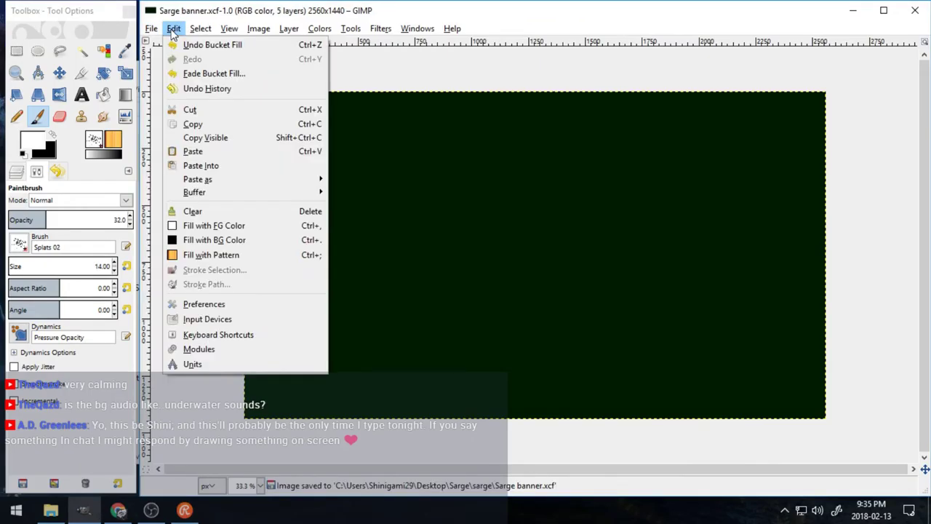
mouse_move(286, 32)
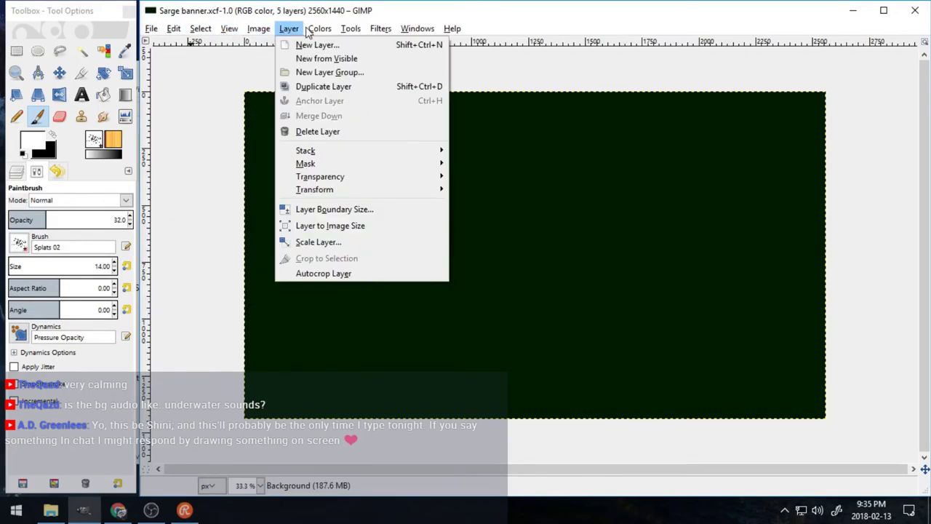
left_click(37, 122)
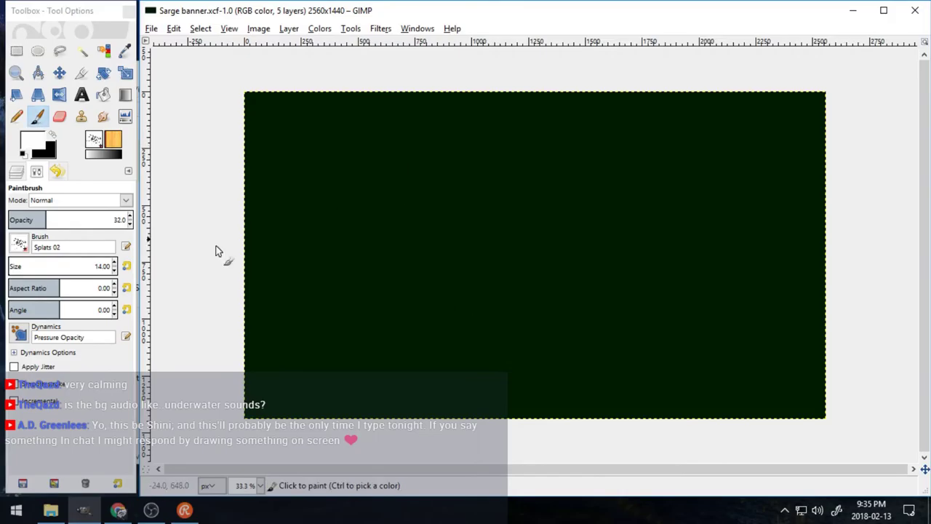
- Handwrite "Hold on, Googling..." in white across the Background layer with the Hardness 100 brush at size 14
left_click(19, 244)
left_click(57, 281)
mouse_move(285, 138)
left_mouse_down()
mouse_move(304, 160)
mouse_move(352, 160)
mouse_move(382, 180)
mouse_move(490, 164)
mouse_move(529, 181)
mouse_move(621, 166)
mouse_move(686, 173)
left_mouse_up()
mouse_move(778, 223)
left_mouse_down()
mouse_move(770, 266)
mouse_move(783, 302)
left_mouse_up()
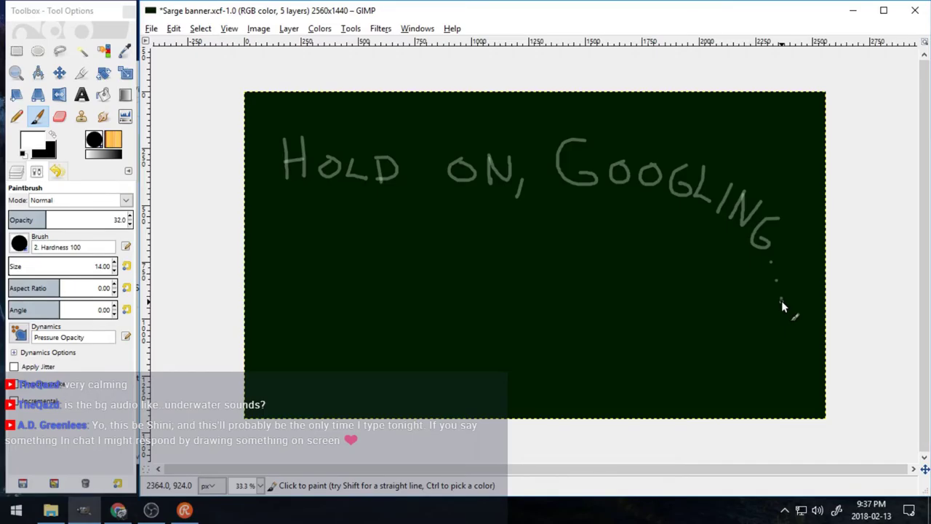
- Select the Bristles 02 brush and check its Brush Editor and the editor's options
left_click(19, 243)
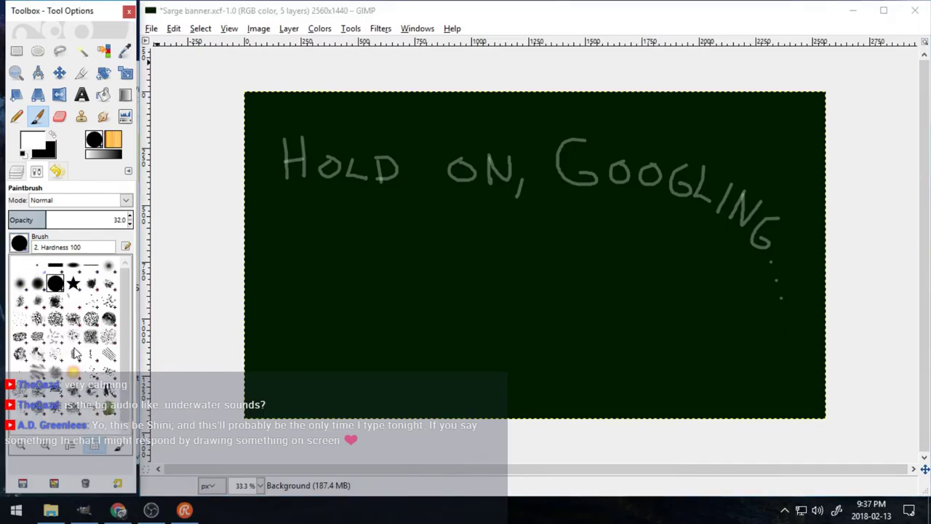
left_click(120, 450)
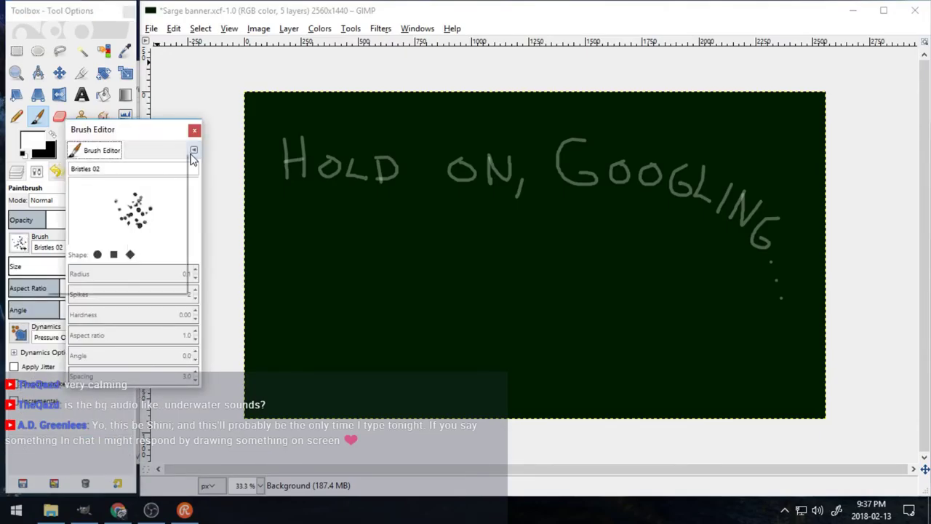
left_click(193, 151)
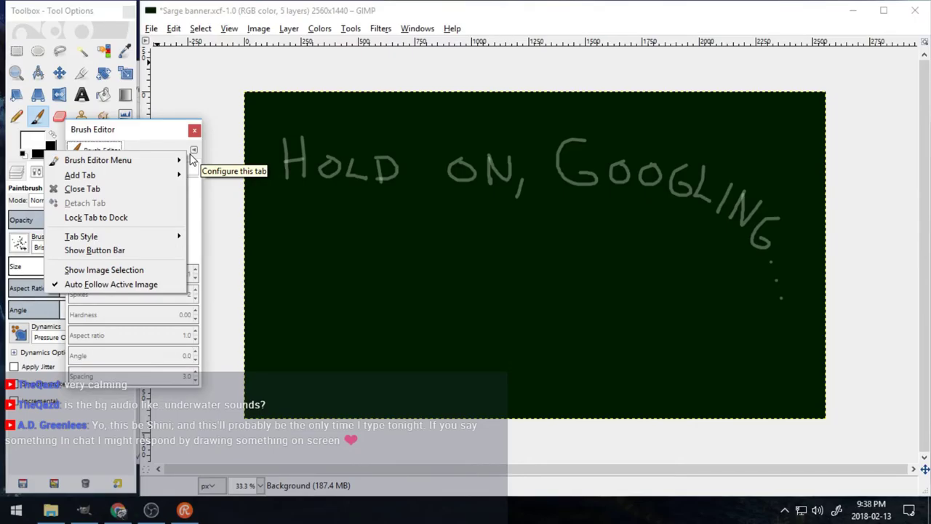
key("Escape")
left_click(194, 129)
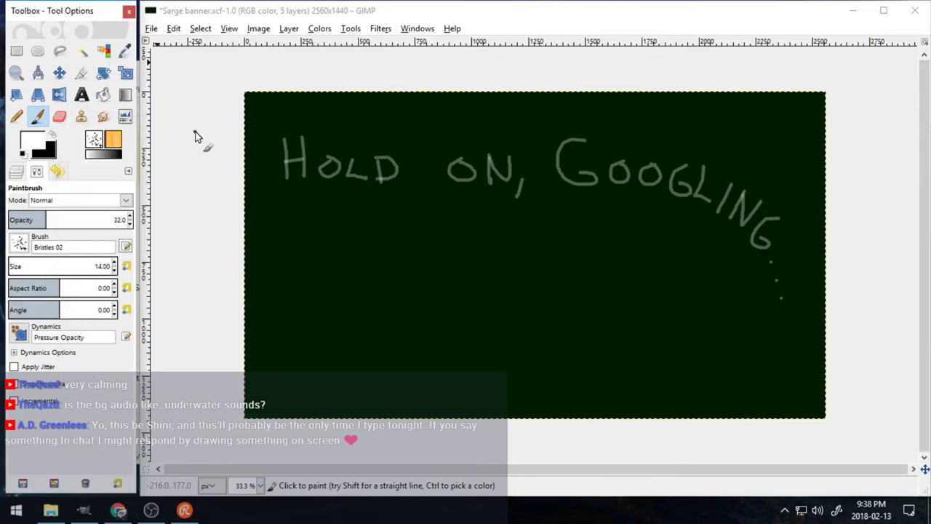
- Create a round brush named "trying for stars" with a spacing of 81.0 and a radius of 8.6
left_click(19, 242)
left_click(126, 449)
left_click_drag(135, 272, 137, 187)
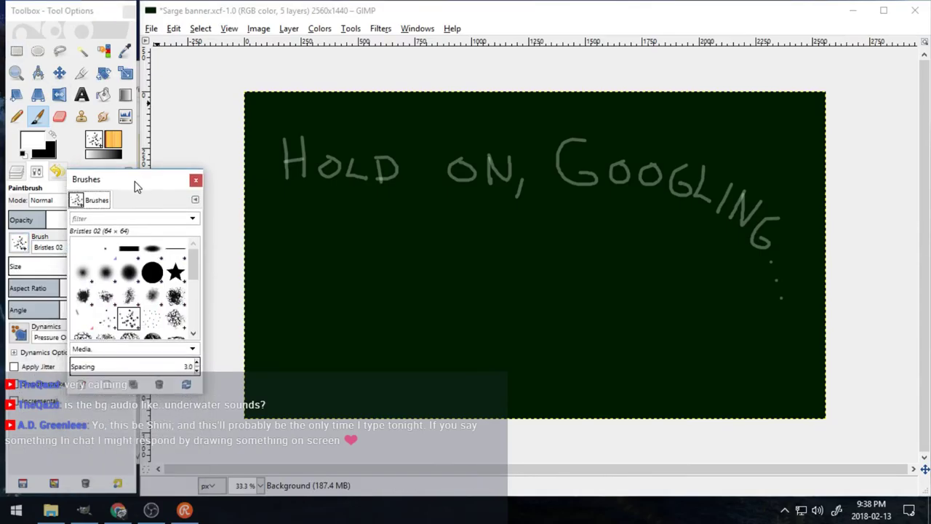
left_click(107, 384)
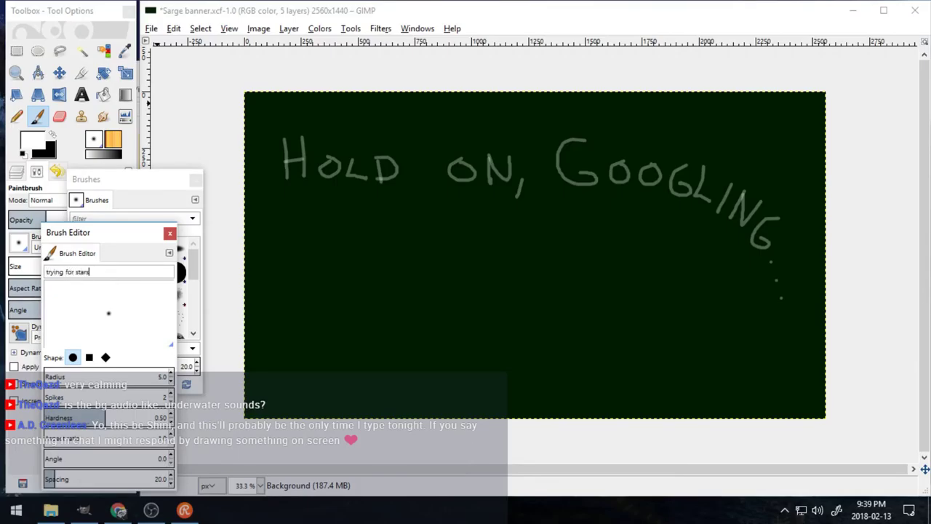
left_click_drag(140, 234, 174, 203)
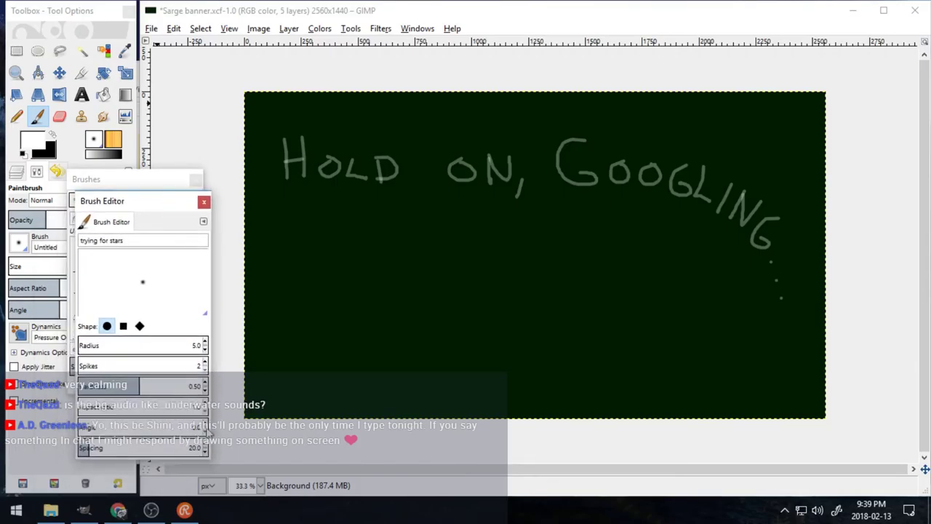
left_click(205, 444)
left_click(205, 342)
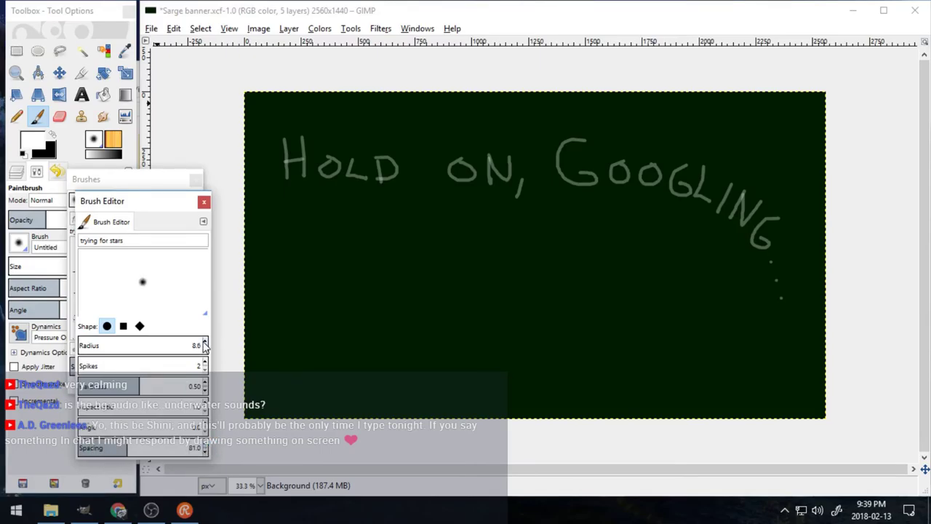
left_click(204, 202)
- Select the Bristles 03 brush and create another round brush with 20 spikes and a larger radius
left_click_drag(191, 274, 191, 284)
left_click(186, 280)
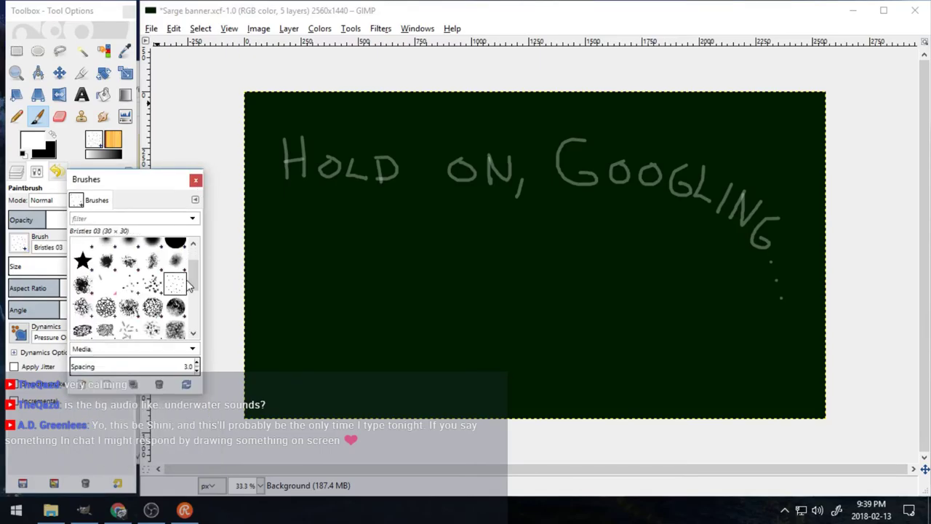
left_click(111, 384)
left_click_drag(128, 231, 264, 172)
left_click(315, 333)
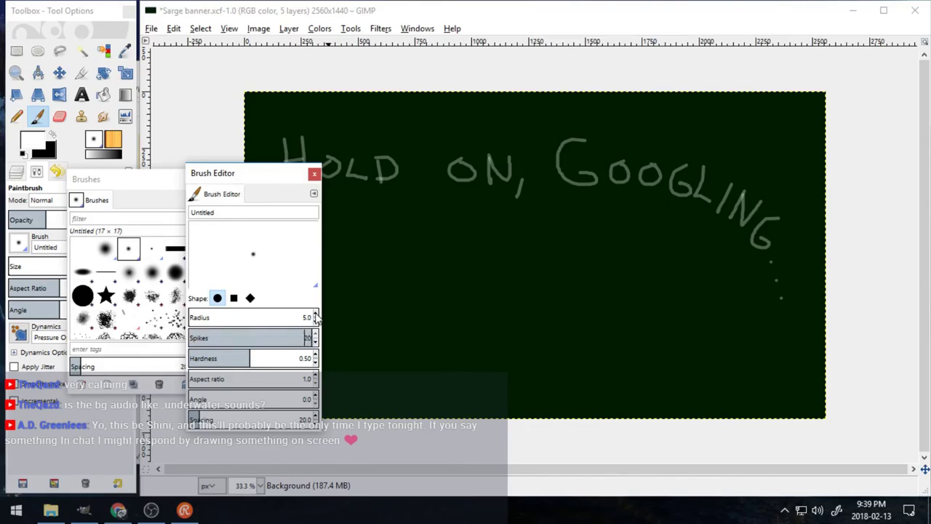
left_click(315, 314)
left_click(314, 173)
- Select the Bristles 02 brush and create another new brush with default settings
left_click(176, 324)
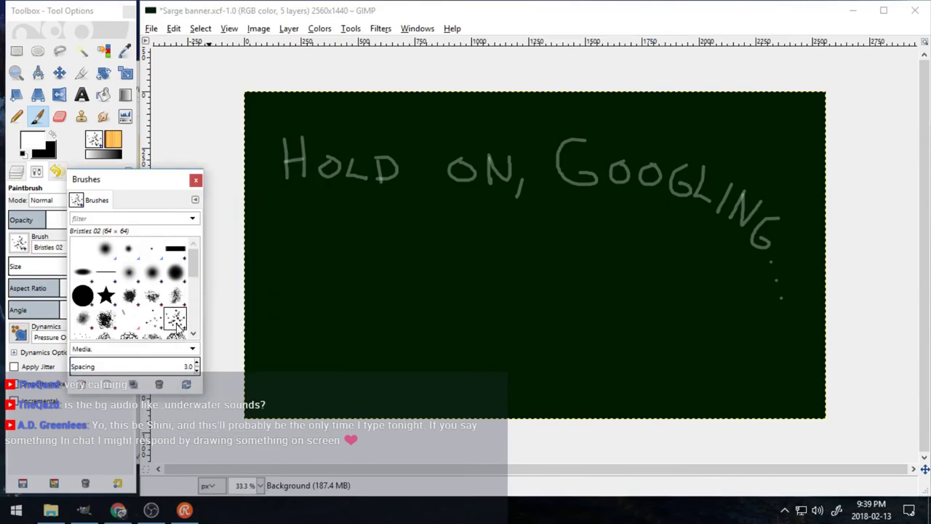
left_click(106, 384)
left_click_drag(144, 232, 379, 207)
left_click(406, 207)
- Select the Bristles 01 brush, look through its options, and add one more default brush
left_click(181, 326)
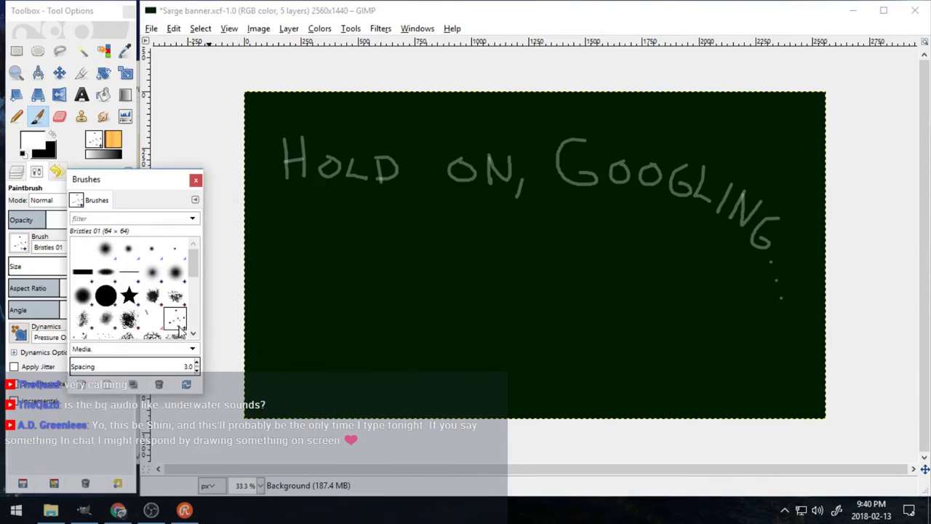
right_click(180, 328)
left_click(219, 336)
left_click(285, 218)
left_click(196, 362)
mouse_move(196, 265)
left_mouse_down()
mouse_move(199, 319)
mouse_move(196, 274)
left_mouse_up()
left_click(108, 386)
left_click(174, 233)
- Compare the Cell 02 and Bristles 03 brushes and inspect Bristles 03 in the Brush Editor
left_click(175, 331)
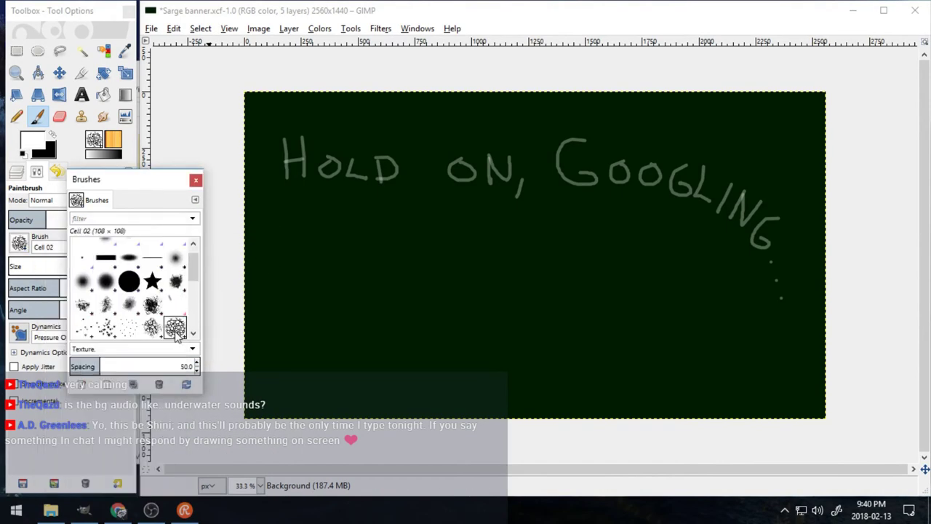
scroll(174, 306, "down", 2)
left_click(128, 297)
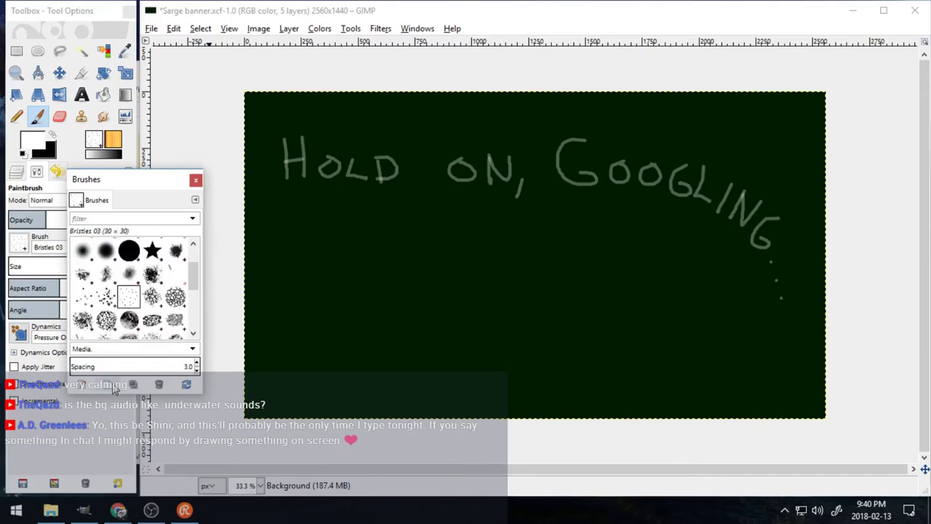
left_click(82, 384)
left_click_drag(85, 233, 281, 172)
left_click(332, 174)
- Create a new diamond-shaped brush with radius 26.2, 5 spikes and hardness 0.00
left_click(112, 389)
left_click(111, 357)
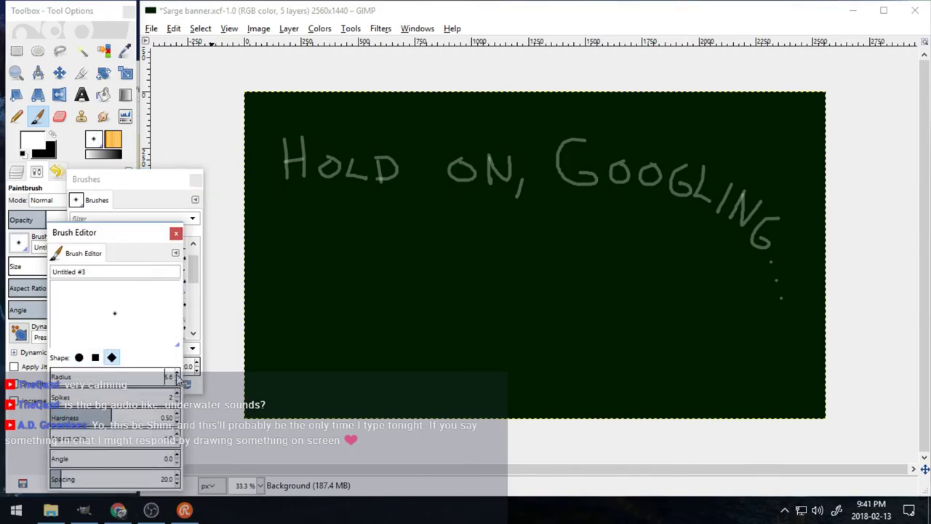
left_click(177, 373)
left_click(177, 394)
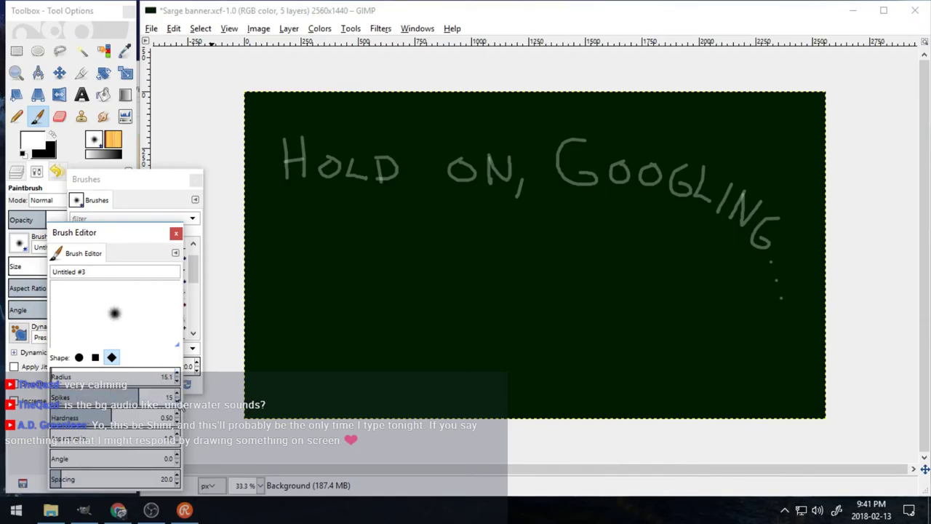
left_click(178, 400)
left_click(177, 394)
left_click(176, 373)
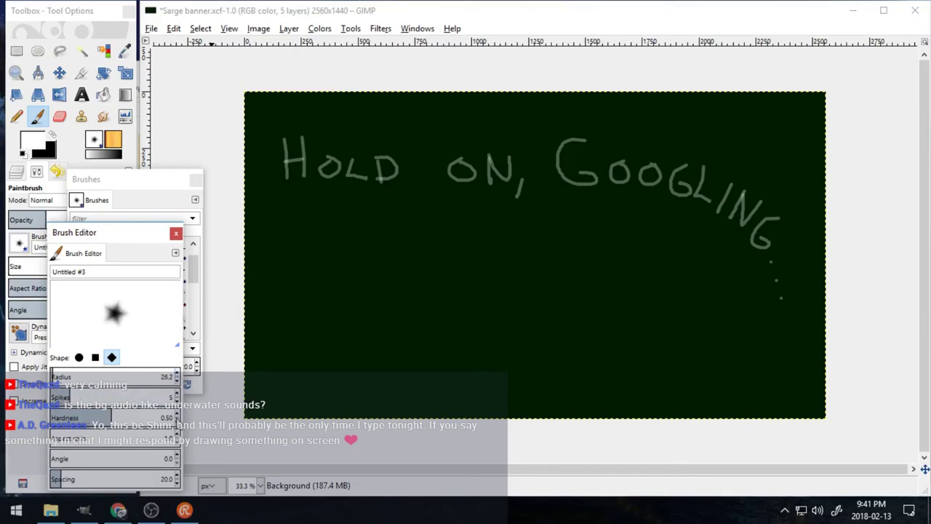
mouse_move(109, 417)
left_mouse_down()
mouse_move(179, 417)
mouse_move(51, 417)
left_mouse_up()
- Set the new star-shaped brush's spacing to 1.0 and its angle to 0.0, and close the brush windows
left_click_drag(136, 238, 160, 182)
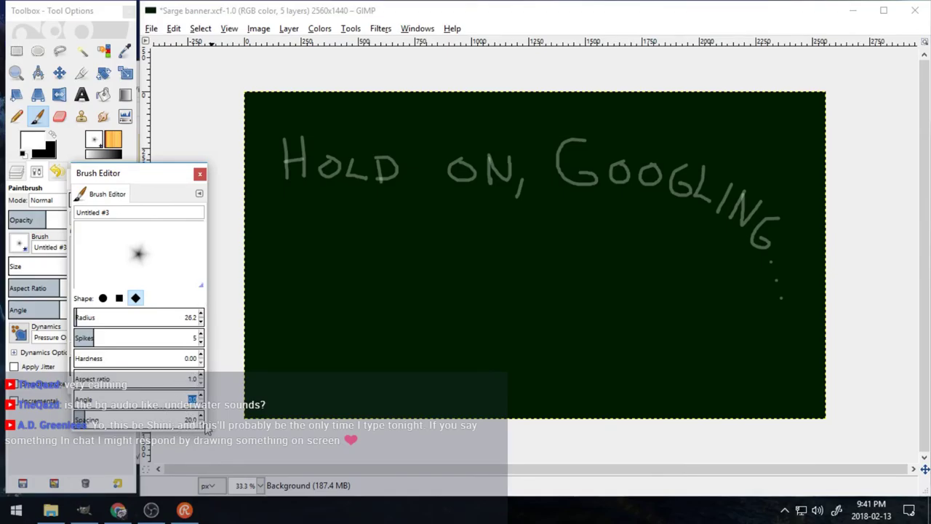
left_click(201, 417)
left_click(202, 423)
left_click(189, 396)
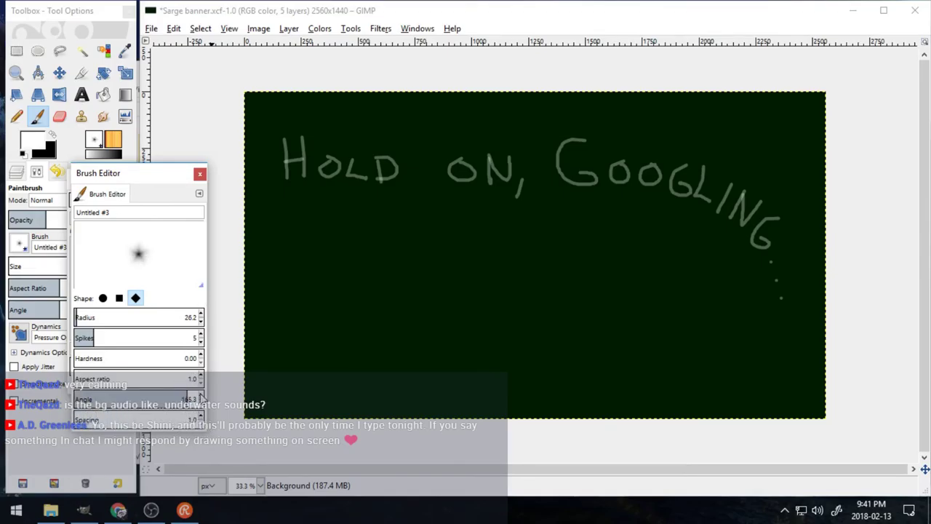
left_click_drag(197, 399, 71, 397)
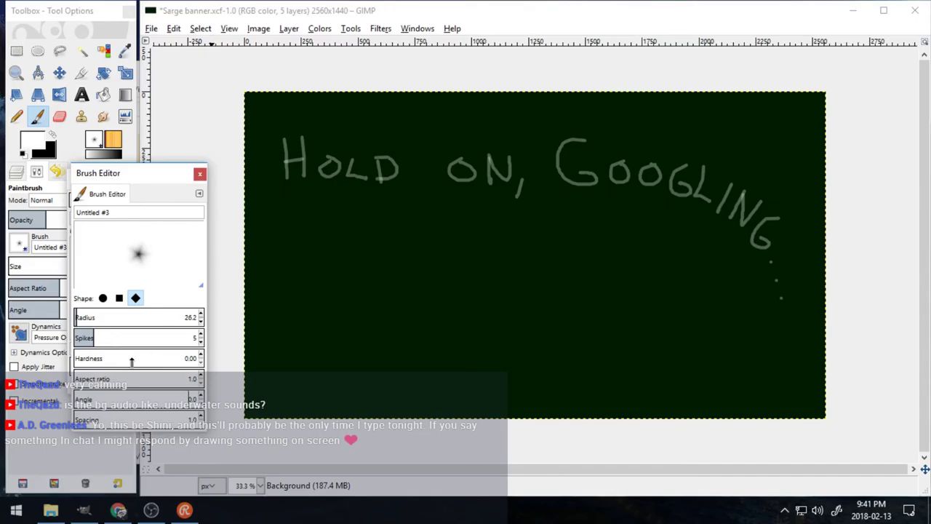
left_click(200, 174)
left_click(201, 175)
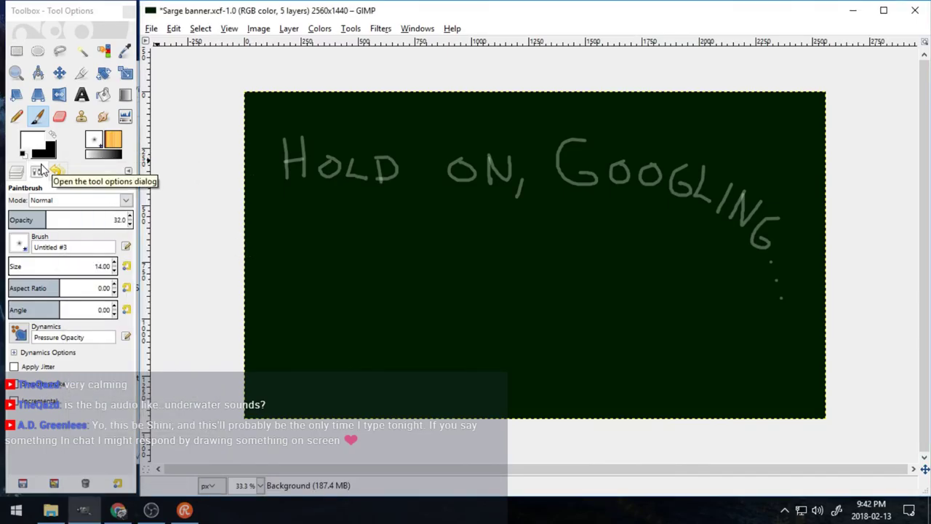
- Paint over the handwriting on the Background layer with the sampled dark green, using a very large soft brush
left_click(127, 52)
left_click(293, 252)
left_click(39, 118)
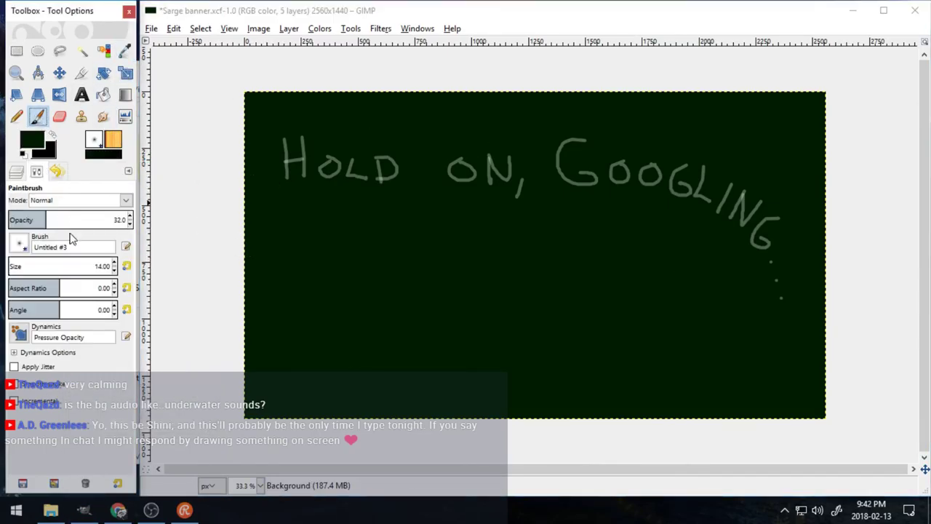
left_click(20, 245)
left_click(112, 264)
left_click_drag(113, 267, 161, 235)
left_click_drag(388, 197, 474, 226)
- Delete the custom "trying for stars" and Untitled brushes from the brush collection
left_click(18, 243)
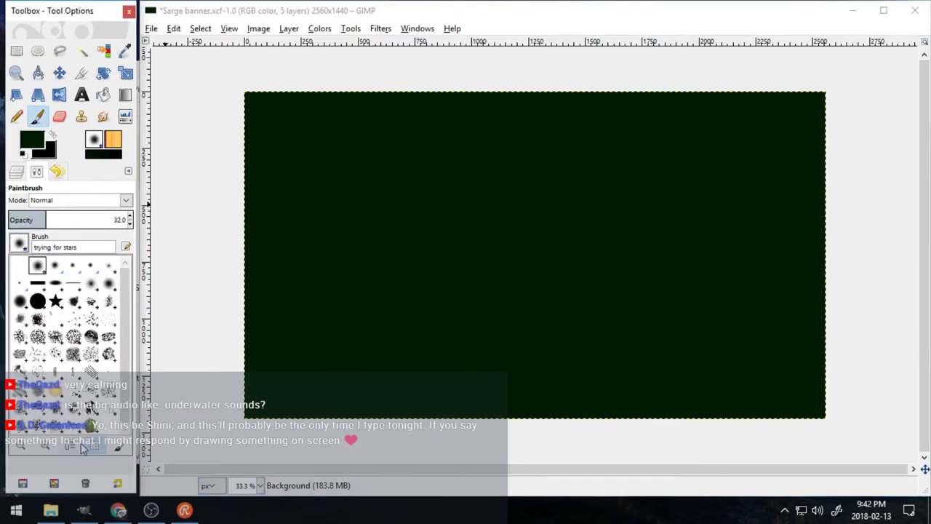
left_click(117, 447)
left_click(141, 481)
left_click(131, 445)
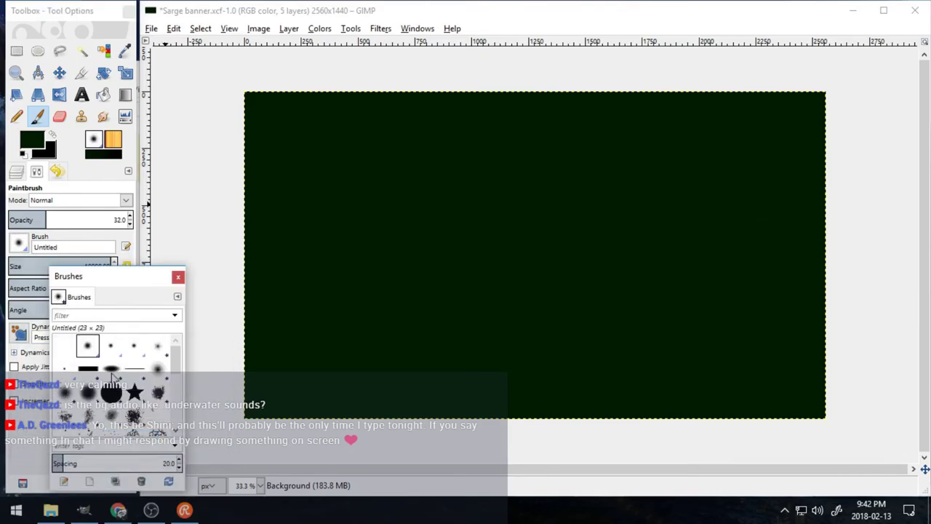
left_click(141, 481)
key("Return")
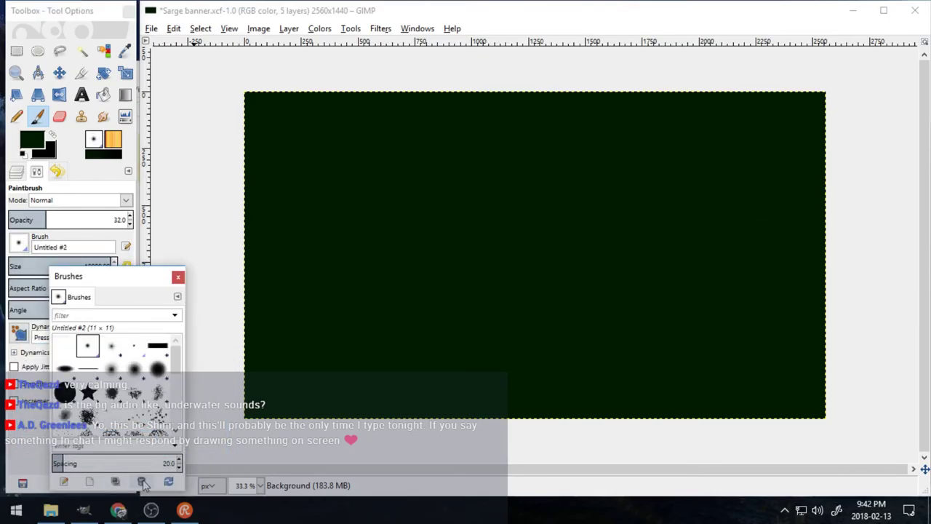
left_click(141, 480)
key("Return")
left_click(64, 354)
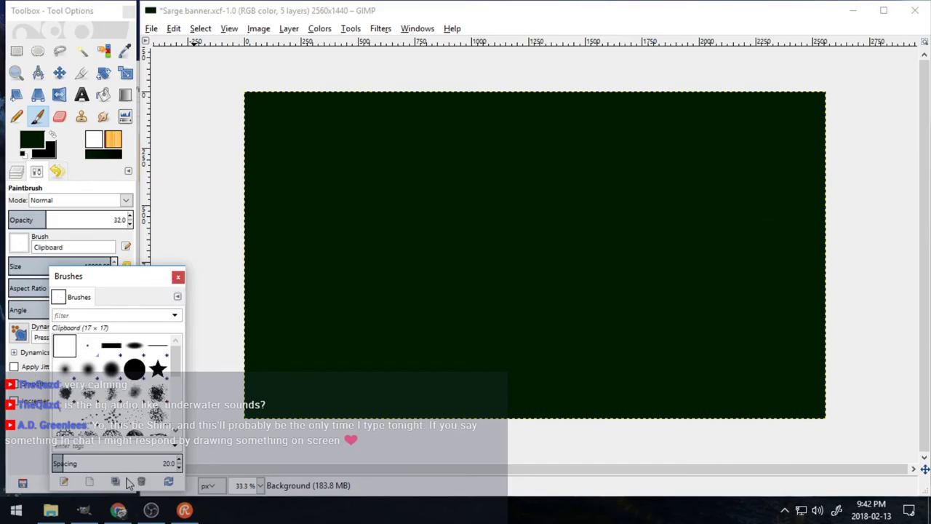
left_click(178, 277)
- Set up the Bristles 01 brush at size 15 with white as the foreground colour and black as the background colour
left_click(19, 242)
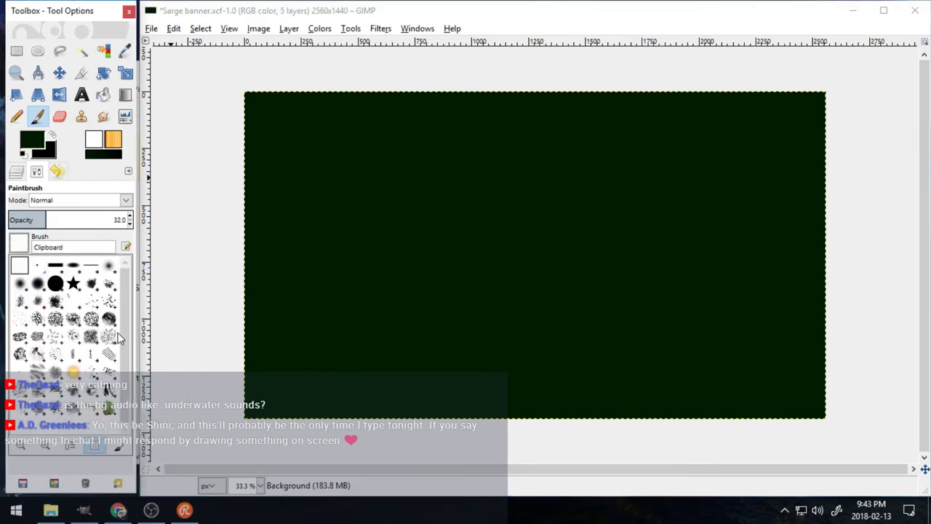
left_click(97, 304)
left_click(23, 155)
triple_click(104, 265)
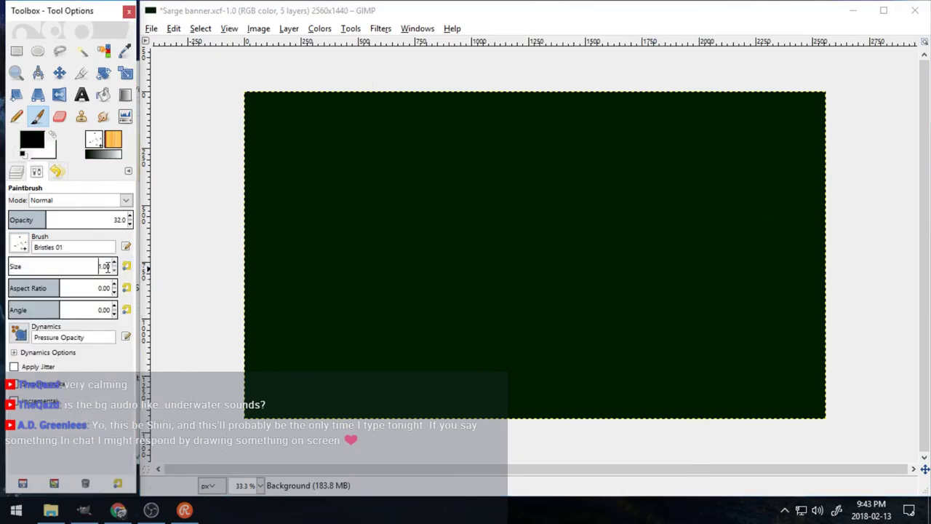
type("15")
key("Return")
left_click(53, 135)
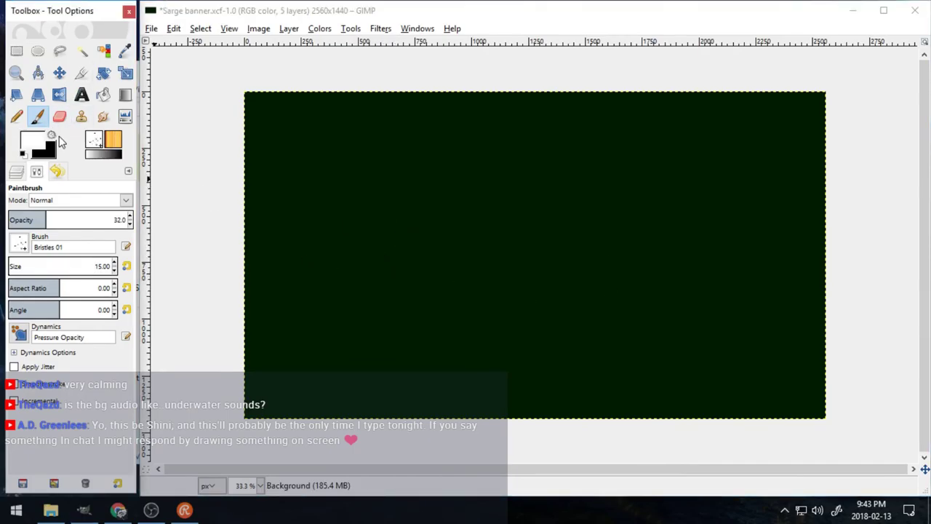
- Make the Background layer active and set the paintbrush opacity to 100
left_click(16, 171)
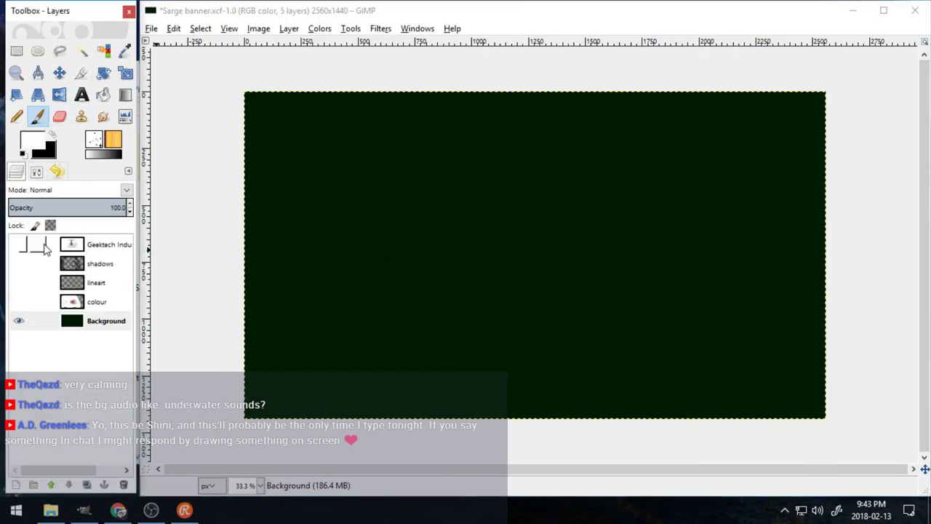
left_click(75, 322)
left_click(37, 171)
left_click(281, 262)
left_click_drag(102, 218, 133, 218)
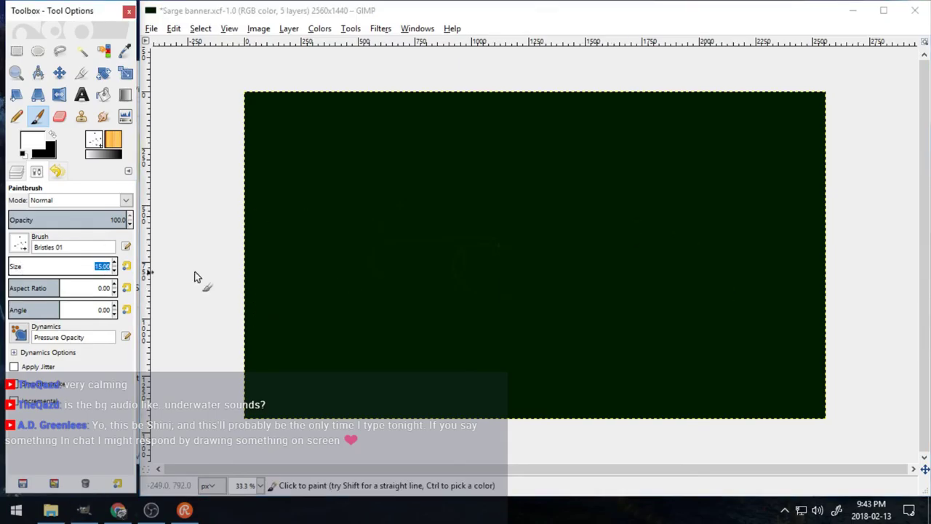
- Try a long white Bristles 01 stroke at size 80.39 across the Background layer and undo it
left_click(16, 266)
mouse_move(325, 256)
left_mouse_down()
mouse_move(615, 320)
mouse_move(672, 376)
left_mouse_up()
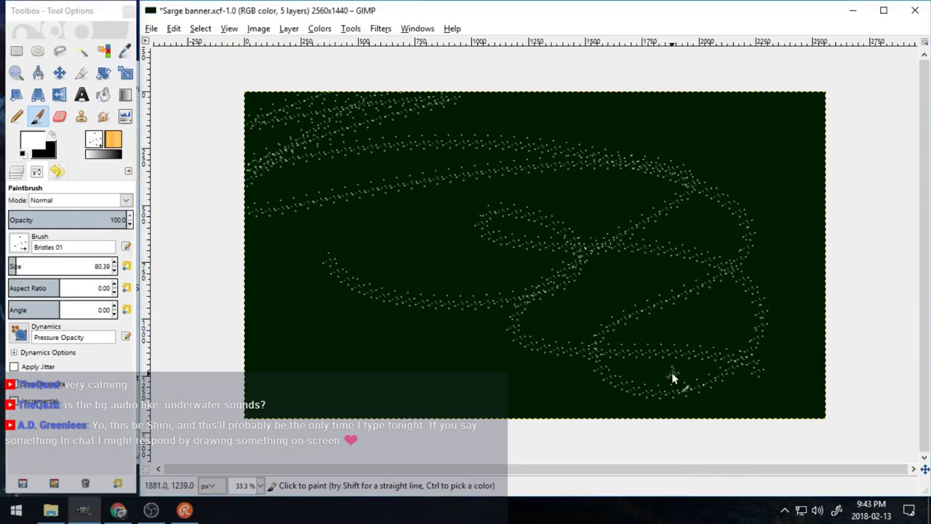
key("ctrl+z")
- Set the brush size to 278.87, test a Bristles 01 stroke on the background, and undo the stroke
left_click(26, 267)
mouse_move(26, 268)
left_mouse_down()
mouse_move(91, 263)
mouse_move(36, 268)
left_mouse_up()
left_click_drag(367, 251, 636, 287)
key("ctrl+z")
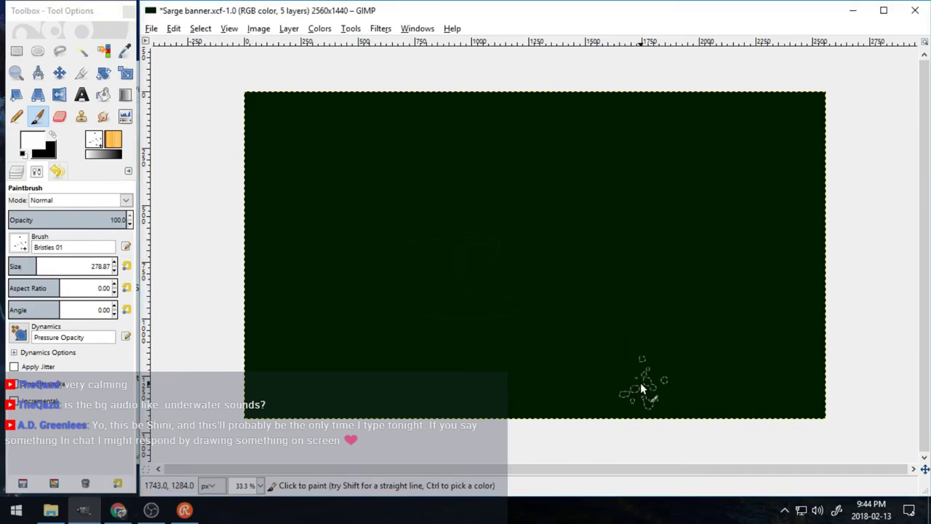
- Try a white stroke across the background with the Bristles 03 brush and undo it
left_click(19, 243)
left_click(35, 311)
left_click_drag(318, 204, 737, 311)
key("ctrl+z")
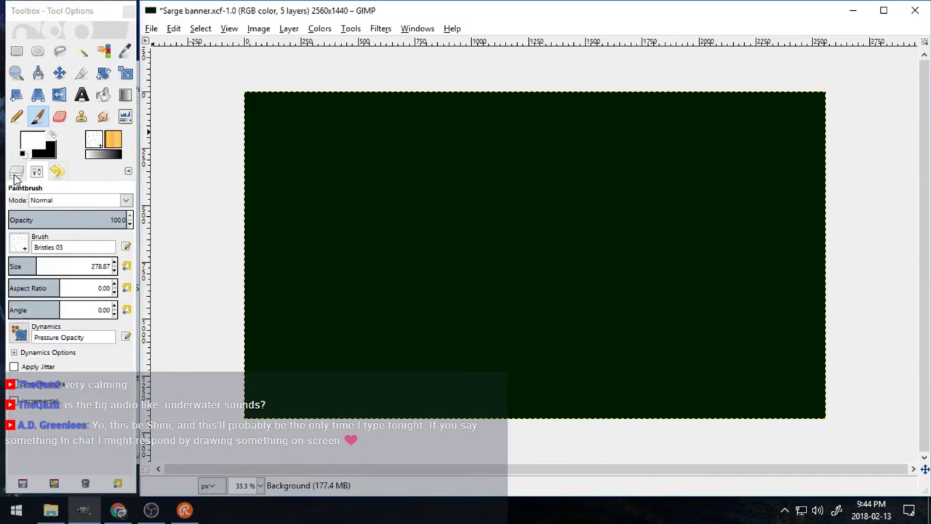
- Switch to the Animated Confetti brush, test a short stroke on the background, and undo the stroke
left_click(19, 246)
left_click(84, 310)
mouse_move(320, 240)
left_mouse_down()
mouse_move(488, 263)
mouse_move(379, 247)
left_mouse_up()
key("ctrl+z")
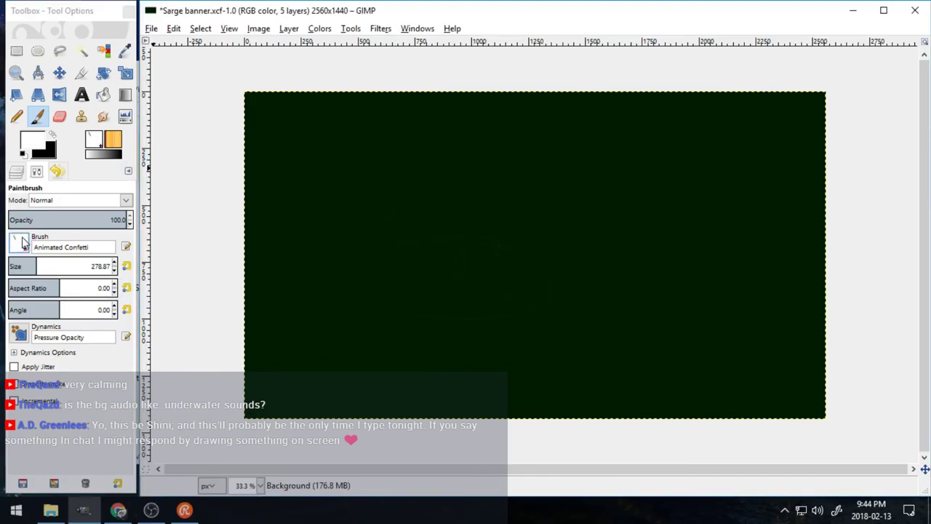
- Switch to the Texture Hose 02 brush, test a horizontal white stroke across the background, and undo the stroke
left_click(19, 246)
left_click(91, 301)
left_click(19, 247)
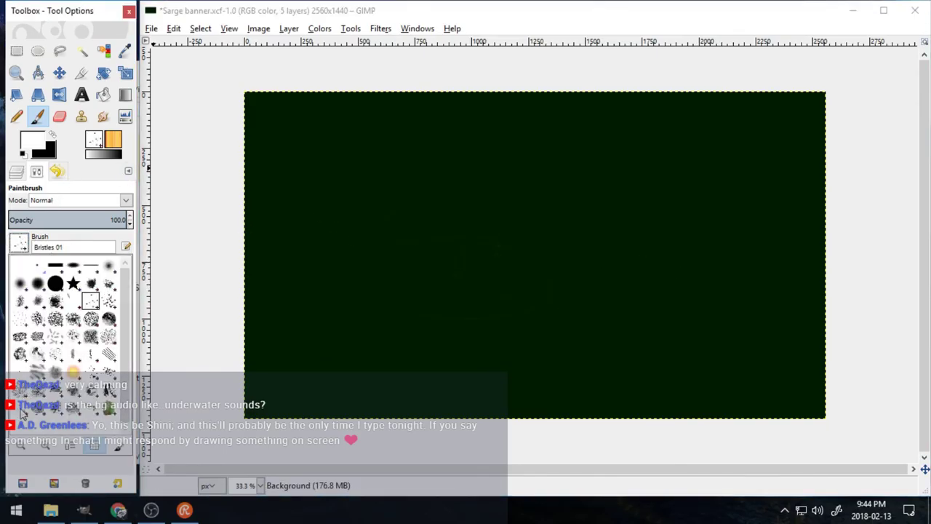
left_click(24, 415)
left_click_drag(306, 280, 625, 276)
key("ctrl+z")
- Switch to the Splats 02 brush, test a diagonal stroke across the background, and undo the stroke
left_click(19, 246)
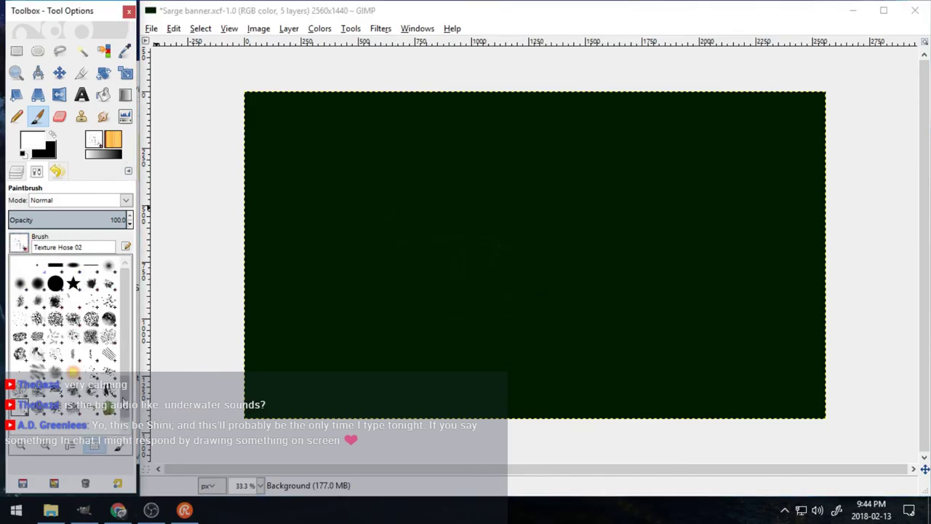
left_click(112, 376)
left_click_drag(342, 187, 682, 331)
key("ctrl+z")
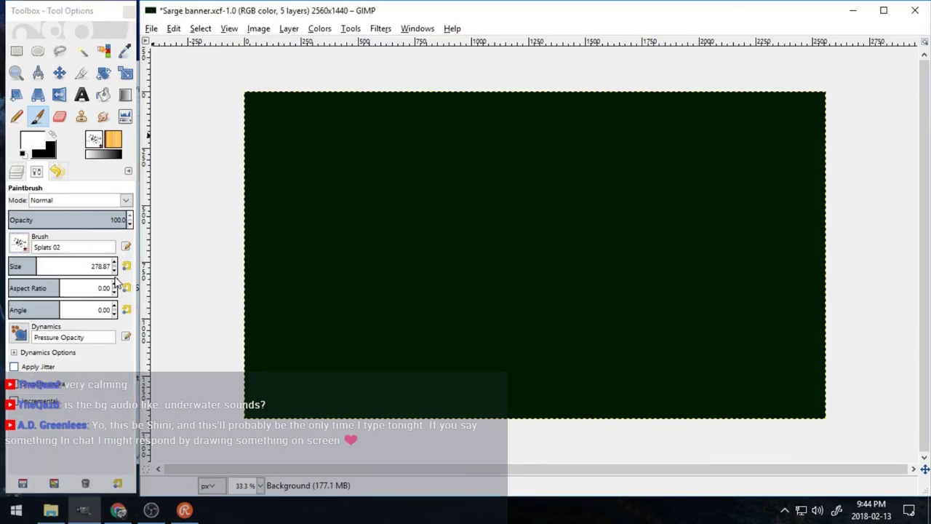
- Reset the Splats 02 aspect ratio to 0.00, paint a test dab, and try a short vertical stroke with a raised ratio
left_click(115, 285)
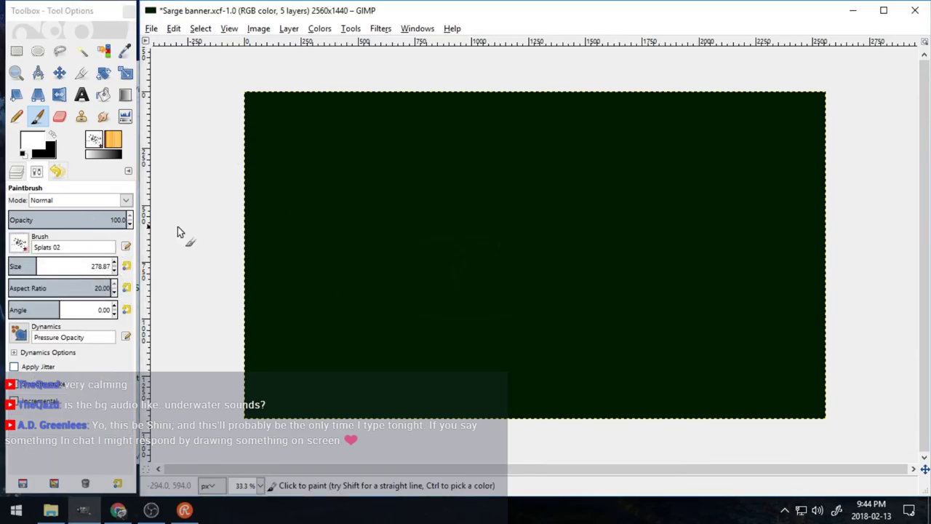
left_click(115, 292)
left_click(127, 288)
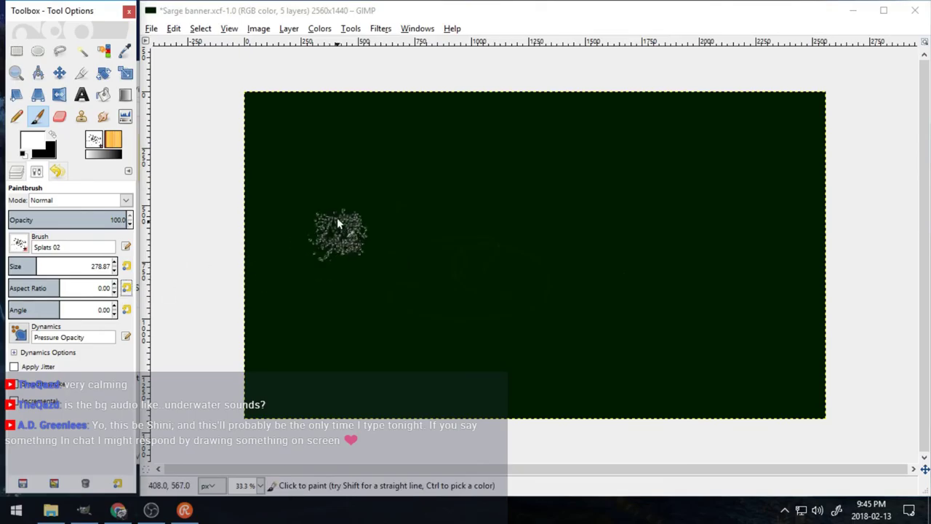
left_click(316, 193)
left_click(75, 290)
left_click_drag(439, 166, 424, 282)
- Try Splats 02 strokes on the background with the aspect ratio at 13.11 and undo them
left_click(93, 289)
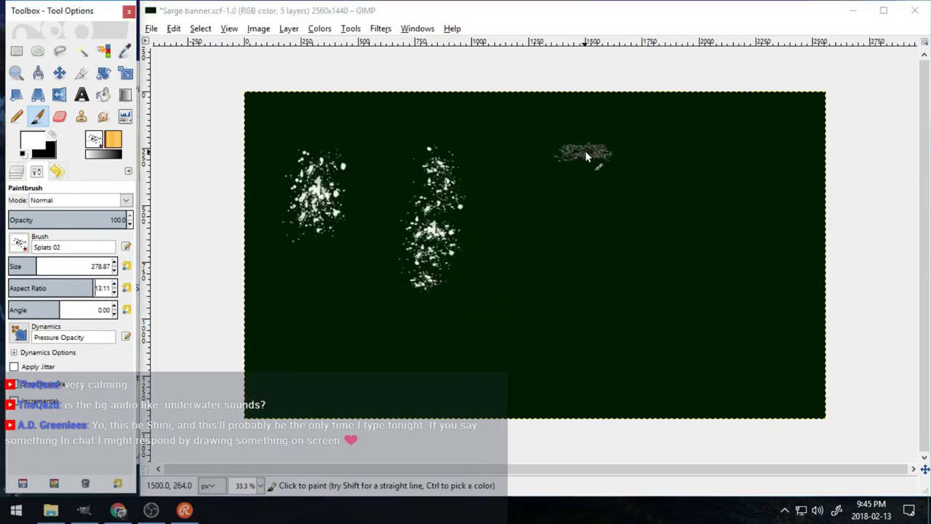
left_click_drag(592, 151, 552, 376)
mouse_move(709, 176)
left_mouse_down()
mouse_move(347, 227)
mouse_move(531, 295)
left_mouse_up()
key("ctrl+z")
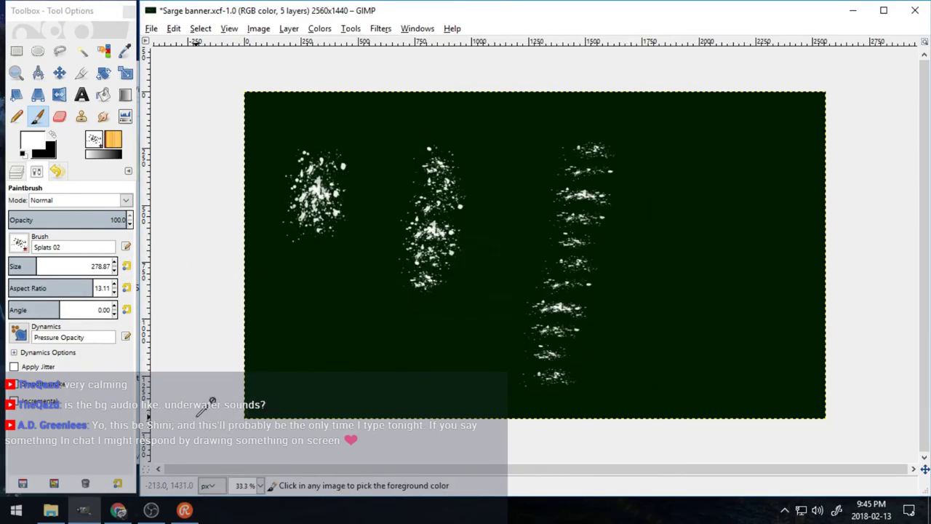
key("ctrl+z")
- Try a winding Splats 02 stroke with the aspect ratio at -10.73 and undo it
left_click(31, 288)
left_click_drag(595, 160, 743, 278)
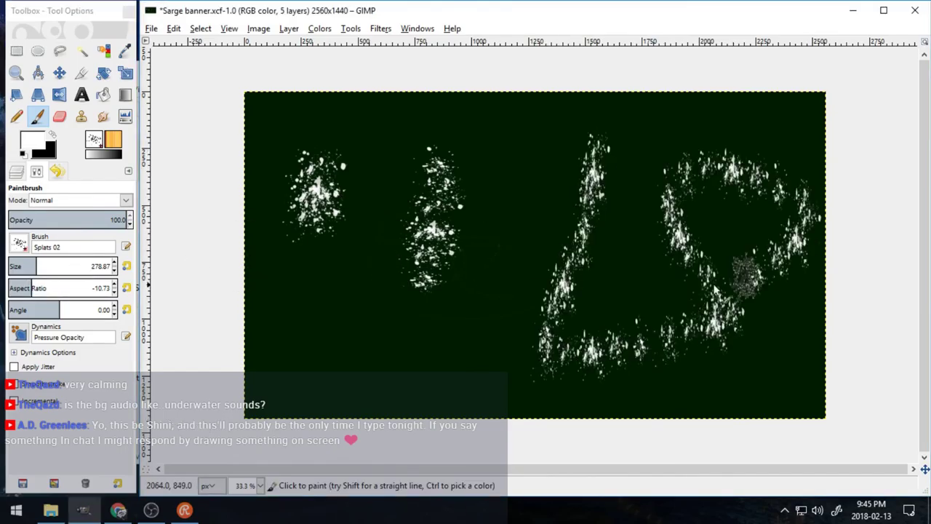
key("ctrl+z")
- Set the brush aspect ratio to 8.34, undo all the test splatter on the background, and set the brush opacity to 79.3
left_click(80, 289)
left_click_drag(578, 162, 702, 286)
key("ctrl+z")
key("ctrl+z")
key("ctrl+z")
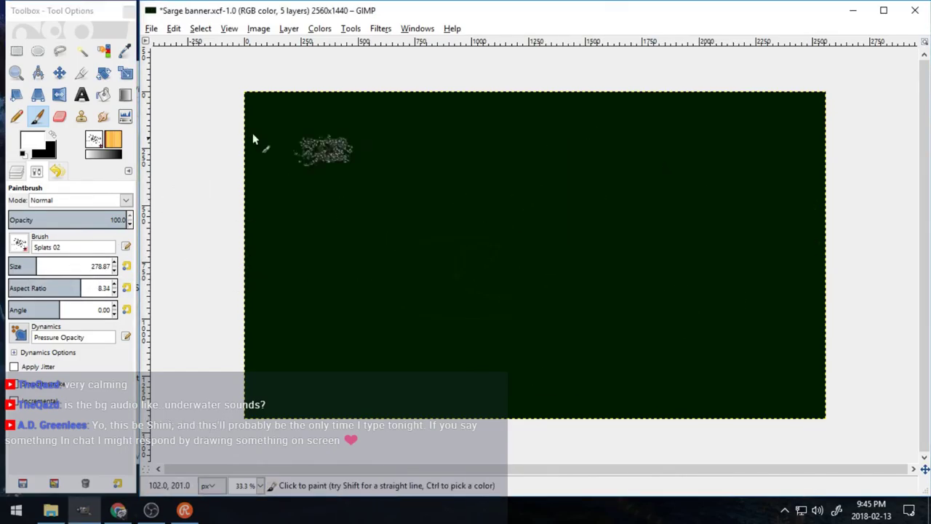
left_click(102, 220)
- Show the colour layer, try Splats 02 splatter on the exposed Background areas around the character, and undo the strokes
left_click(16, 171)
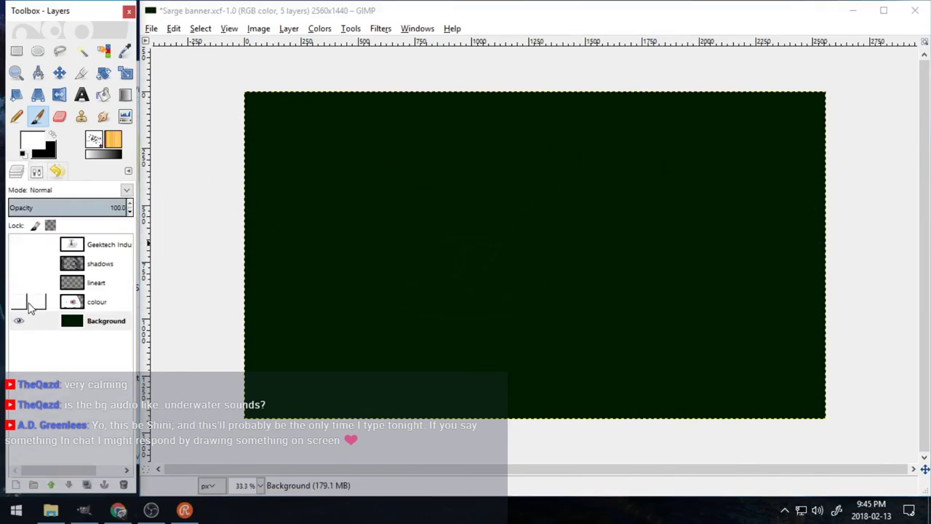
left_click(19, 301)
left_click_drag(674, 100, 780, 361)
left_click_drag(611, 404, 563, 404)
left_click_drag(371, 405, 331, 404)
left_click_drag(263, 99, 251, 109)
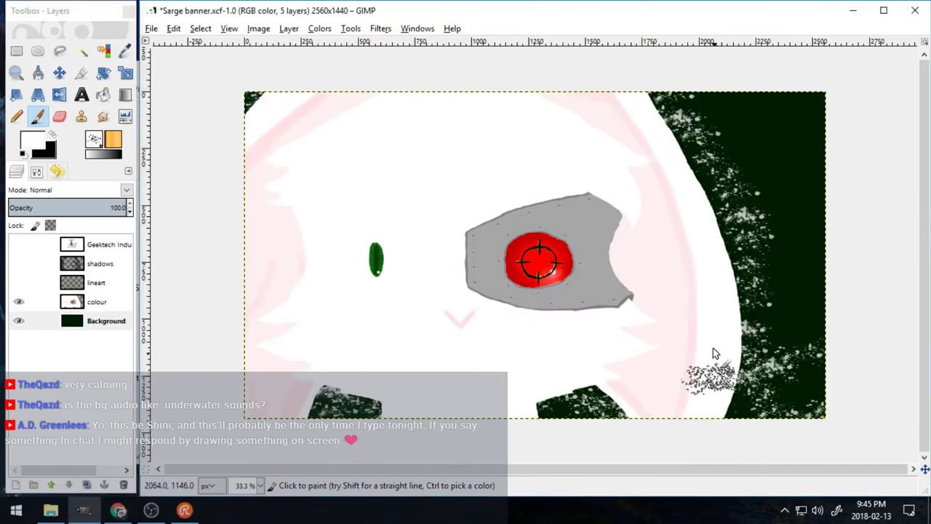
left_click_drag(775, 225, 780, 298)
key("ctrl+z")
key("ctrl+z")
key("ctrl+z")
key("ctrl+z")
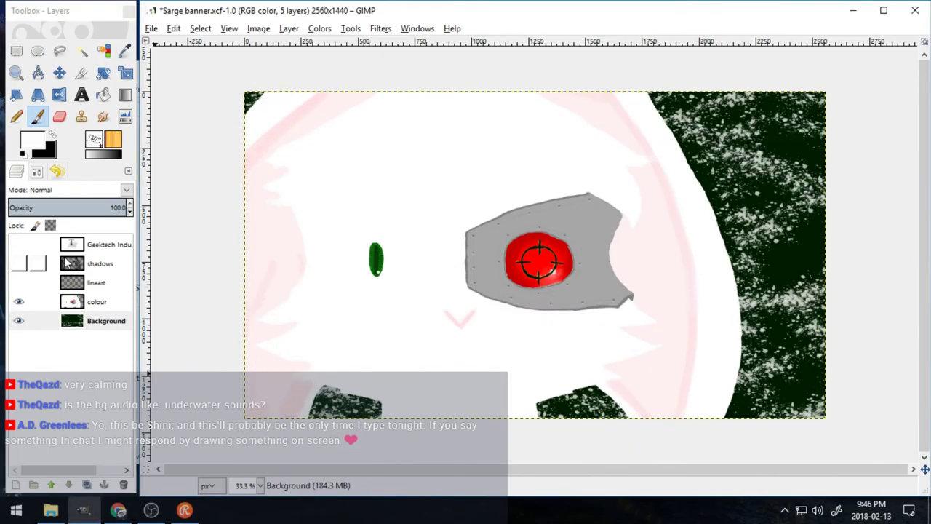
- Hide the colour layer, show the shadows layer, and create a new layer named stars directly above Background
left_click(94, 320)
left_click(19, 301)
left_click(19, 263)
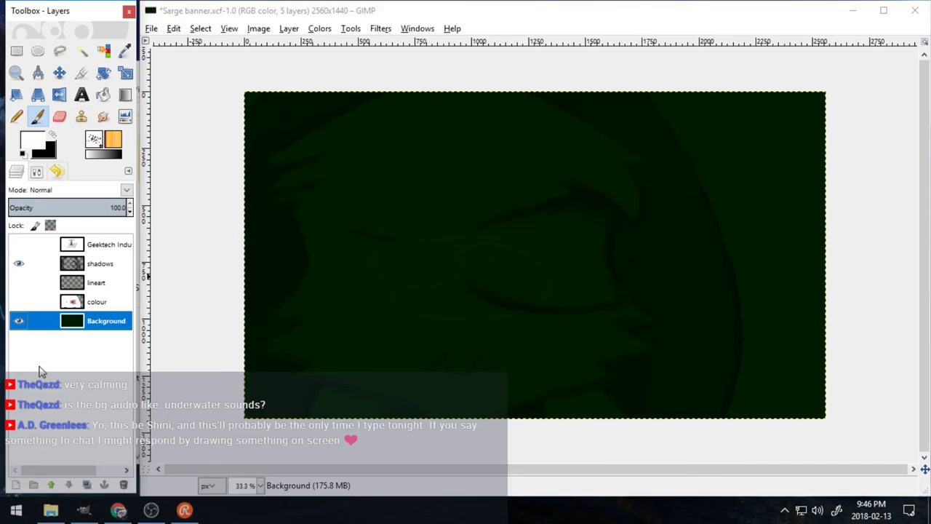
left_click(15, 484)
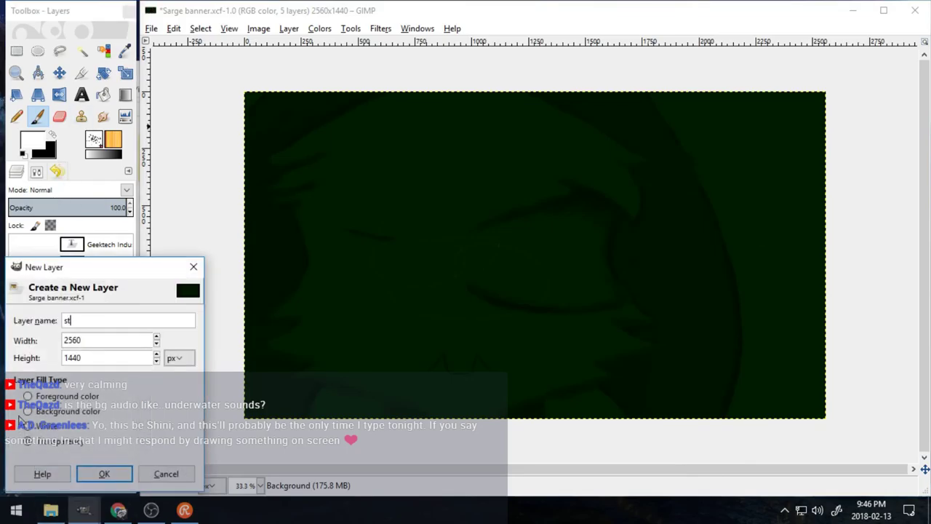
key("Return")
- Set the brush size to 288.87, test Splats 02 strokes on the stars layer, and undo them
mouse_move(645, 129)
left_mouse_down()
mouse_move(752, 337)
mouse_move(738, 133)
left_mouse_up()
key("ctrl+z")
left_click(37, 172)
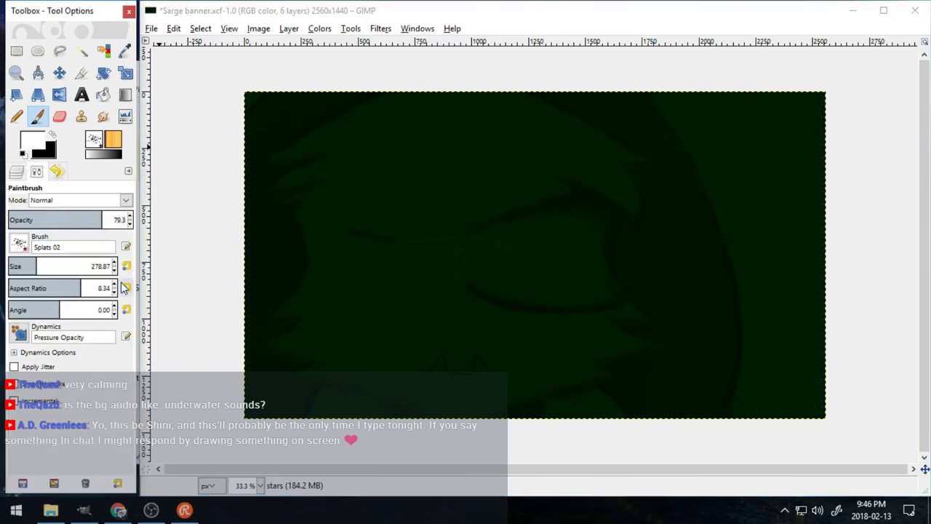
mouse_move(655, 99)
left_mouse_down()
mouse_move(675, 104)
mouse_move(730, 407)
left_mouse_up()
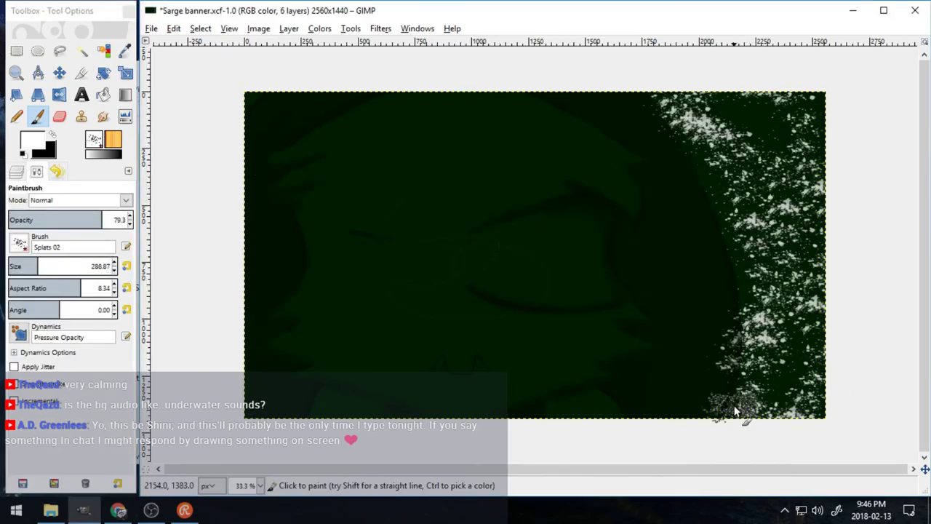
key("ctrl+z")
- Try out the Bristles 03, Oils 03 and Splats 02 brushes for the stars layer
left_click(45, 247)
left_click(19, 318)
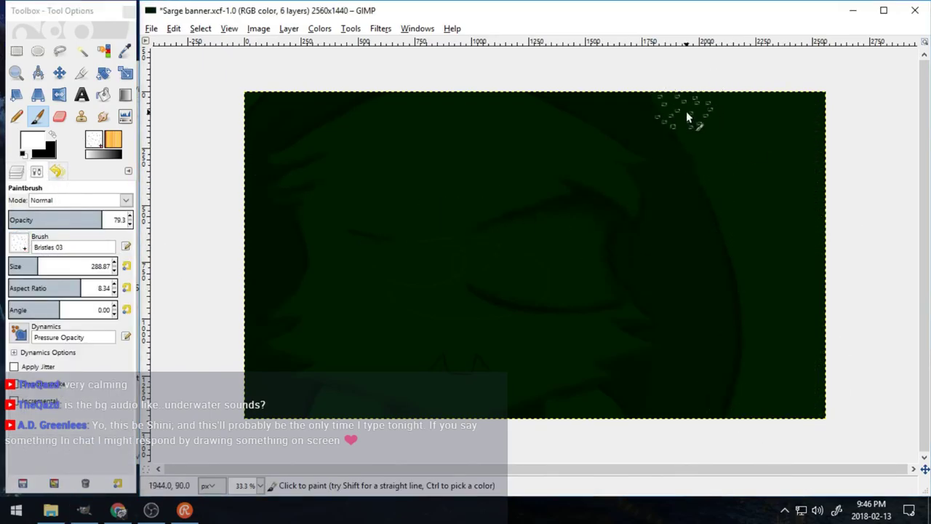
left_click(22, 247)
left_click(57, 358)
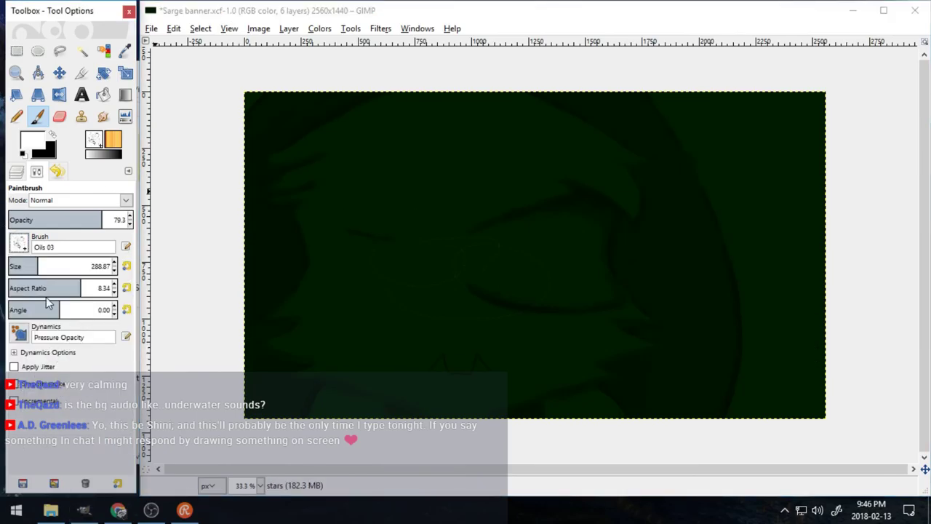
left_click(20, 243)
left_click(108, 355)
- Switch to the Bristles 01 brush and paint scattered white stars around the edges of the stars layer
left_click(20, 244)
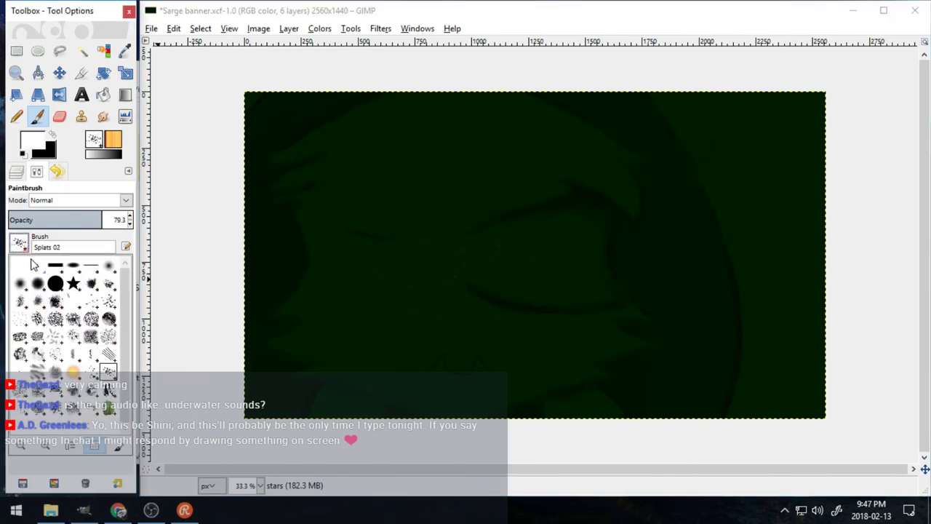
left_click(116, 306)
mouse_move(807, 126)
left_mouse_down()
mouse_move(716, 389)
mouse_move(821, 233)
mouse_move(291, 100)
mouse_move(560, 427)
left_mouse_up()
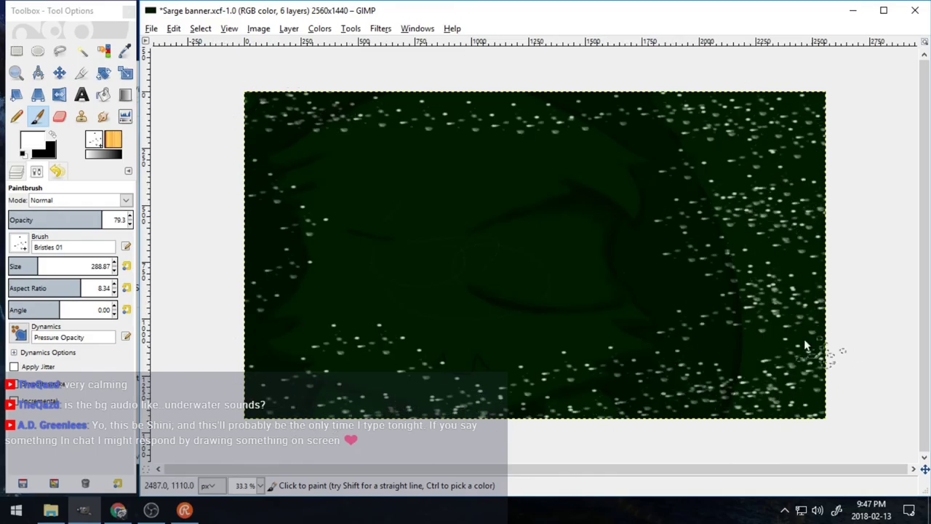
- Show the colour and lineart layers over the painted stars
left_click(18, 173)
left_click(19, 302)
left_click(18, 283)
- Add more star dabs in the exposed background areas and lower the stars layer's opacity to 46
left_click(804, 264)
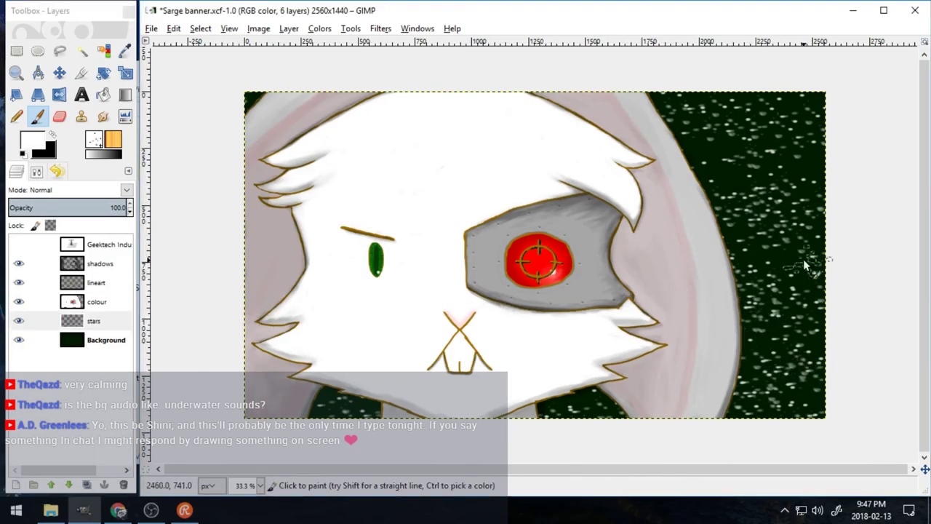
left_click(254, 102)
left_click(331, 407)
left_click(130, 212)
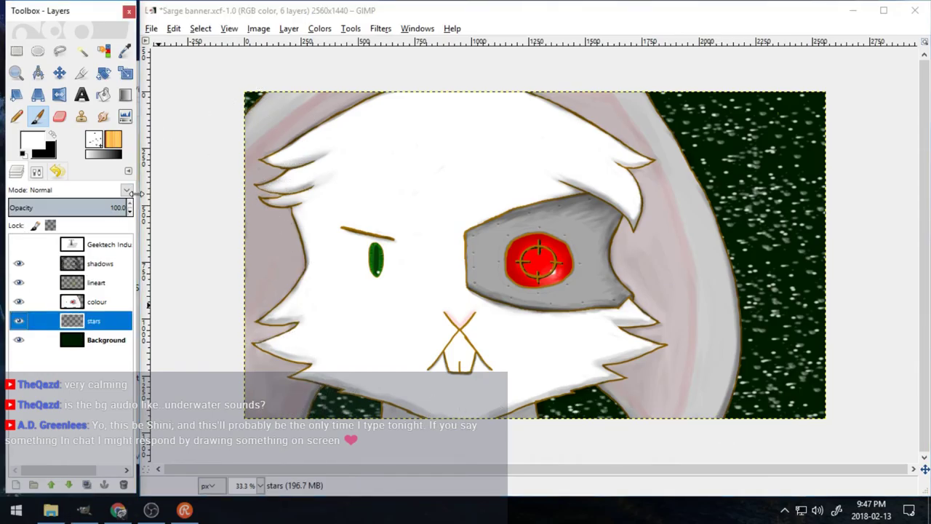
left_click_drag(131, 216, 131, 216)
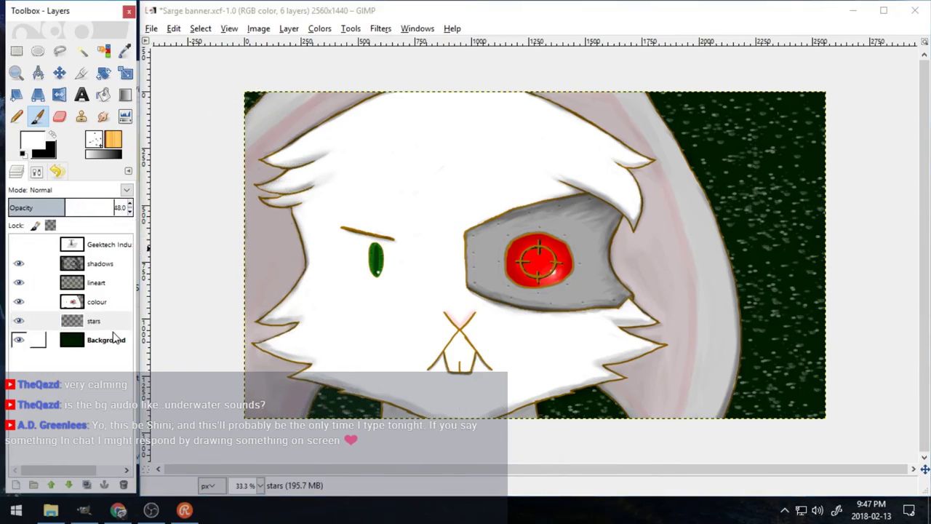
- Discard a trial layer group and create a new 2560 by 1440 px layer named stuff above the stars layer
left_click(34, 484)
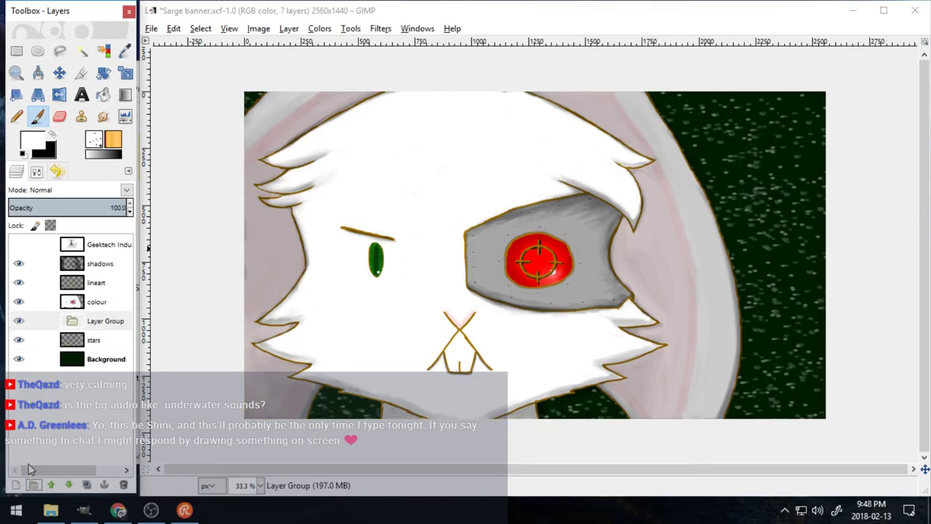
left_click(124, 484)
left_click(16, 484)
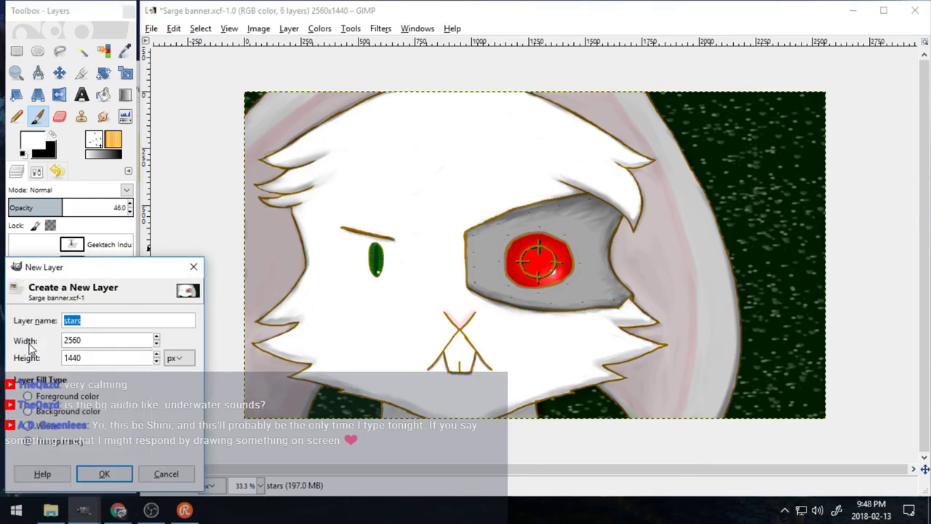
type("stuff")
key("Return")
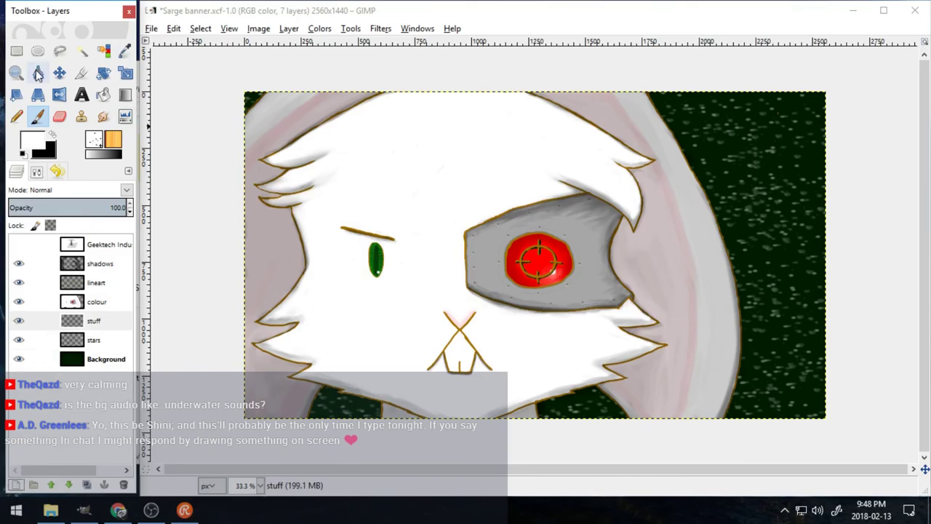
- Try a Bristles 03 stroke on the stuff layer beside the character's right-hand ear and undo it
left_click(38, 175)
left_click(21, 246)
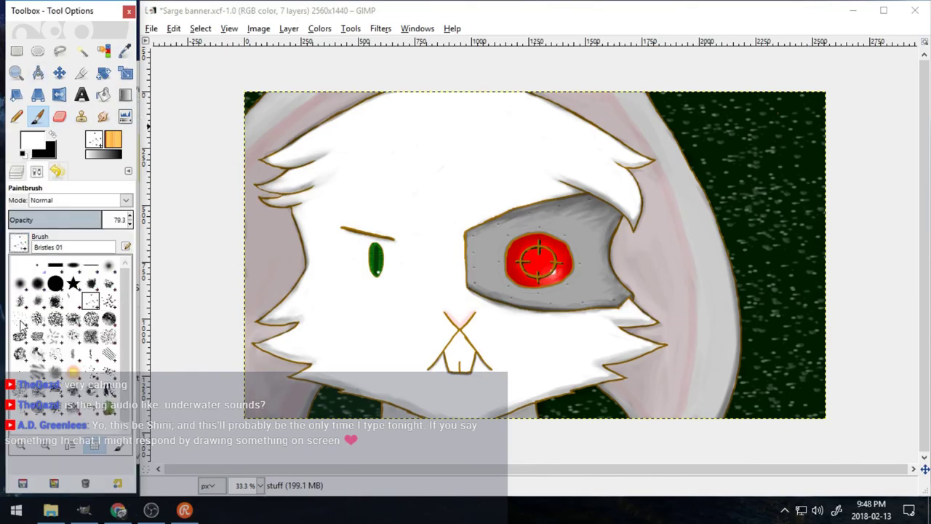
left_click(20, 322)
left_click_drag(750, 168, 751, 262)
key("ctrl+z")
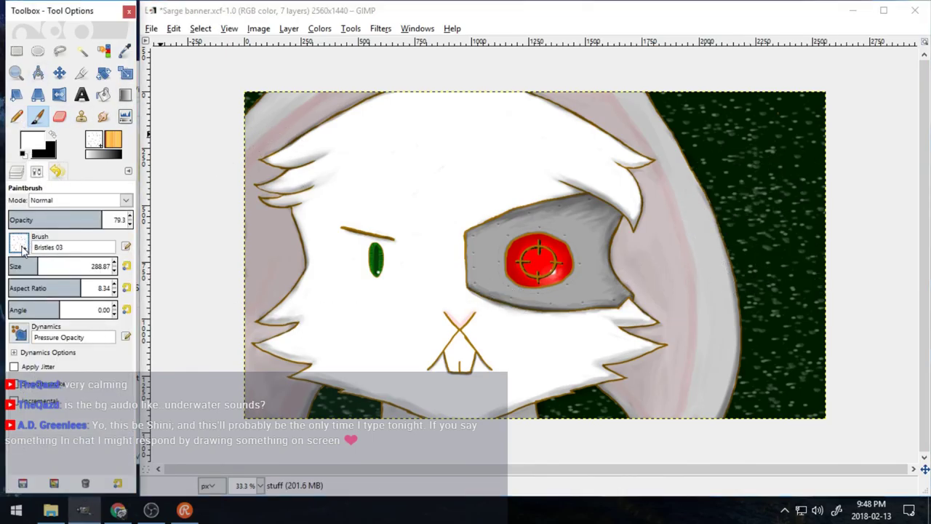
- Switch to the Sparks brush, test a stroke on the starry background beside the ear, and undo it
left_click(21, 245)
left_click(86, 383)
left_click_drag(796, 131, 749, 145)
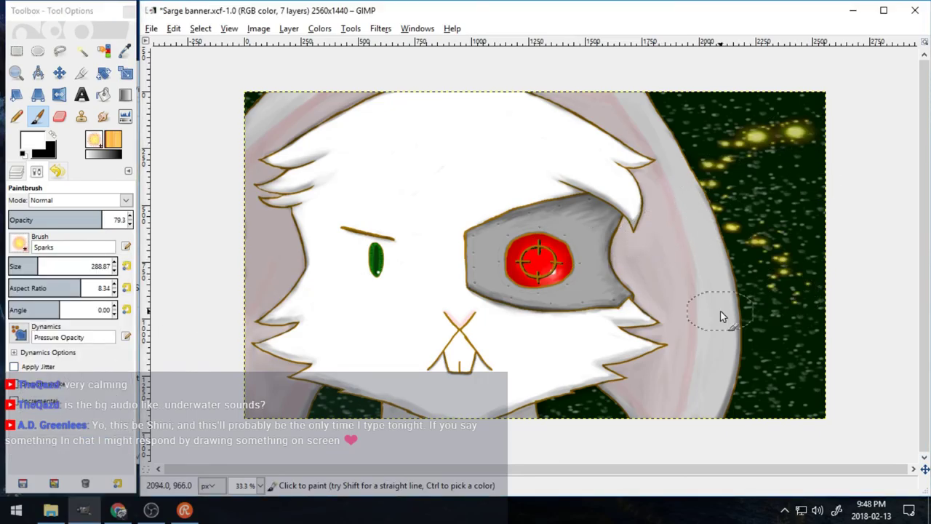
key("ctrl+z")
- Set the Sparks brush size to 47.31, test curved and diagonal strokes on the stuff layer, and undo them
left_click(114, 270)
left_click_drag(20, 267, 11, 267)
left_click_drag(716, 213, 777, 291)
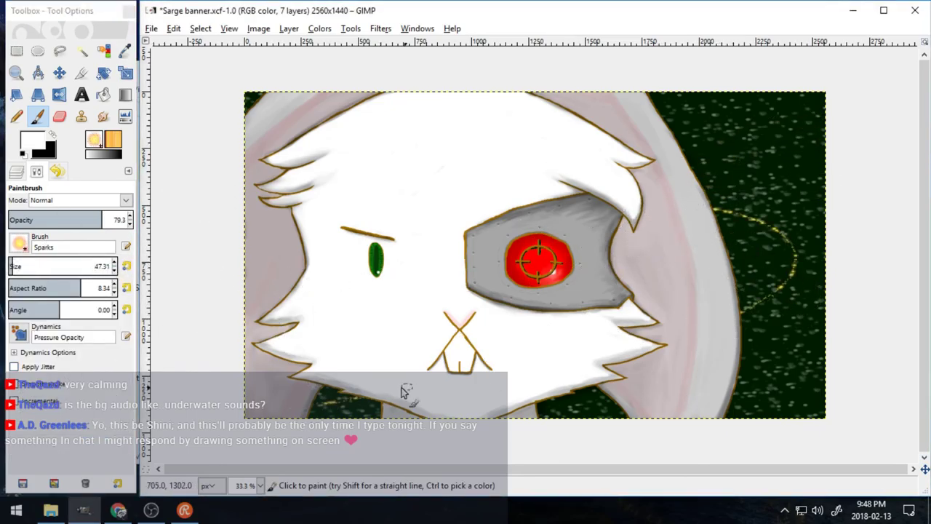
key("ctrl+z")
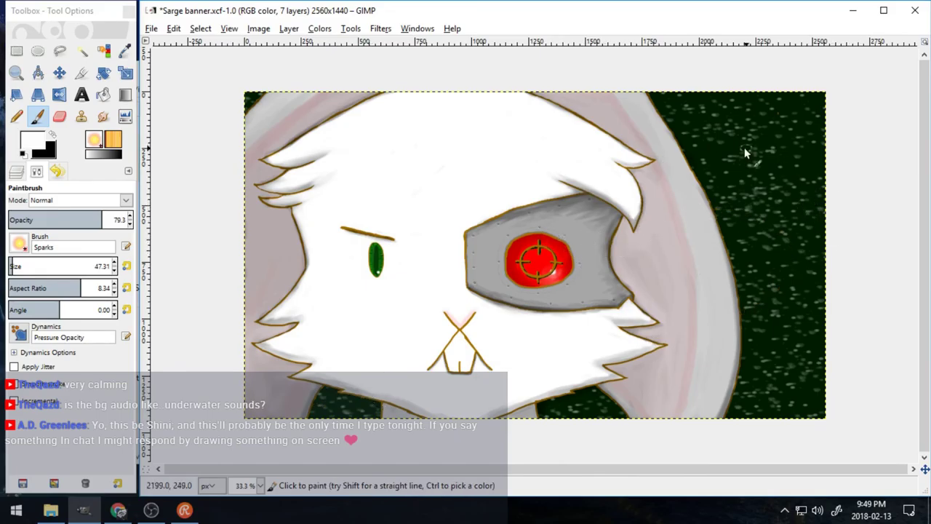
left_click_drag(862, 139, 698, 171)
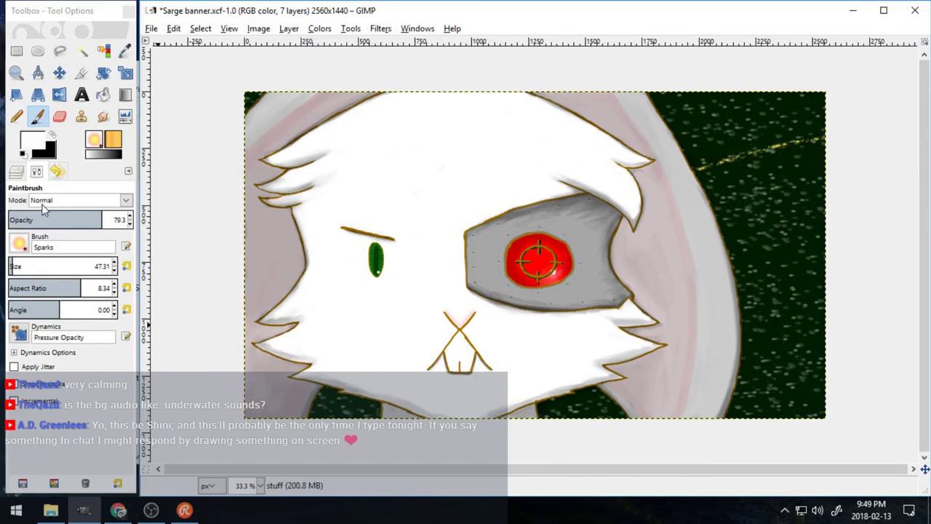
key("ctrl+z")
- Set the brush opacity to 52.3 and paint two thin diagonal Sparks streaks across the starry area beside the ear
scroll(127, 219, "down", 20)
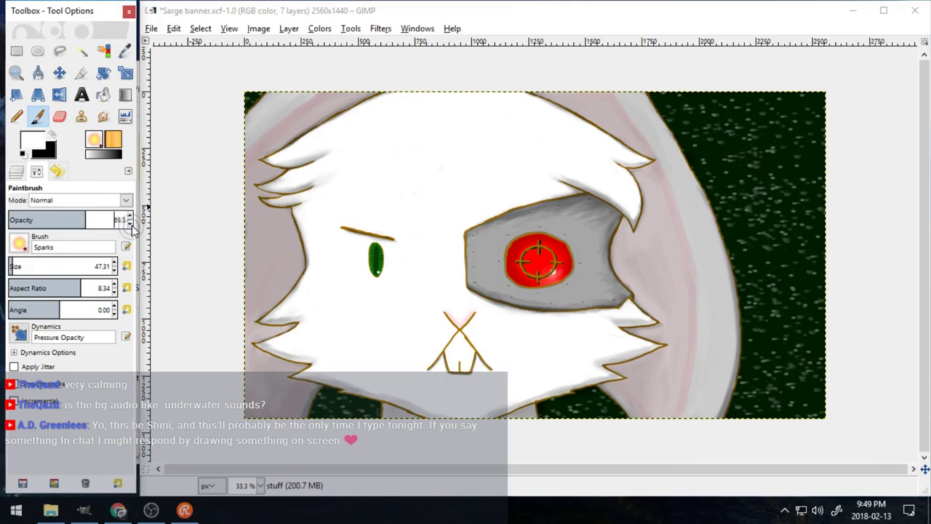
left_click(131, 224)
left_click_drag(825, 155, 702, 204)
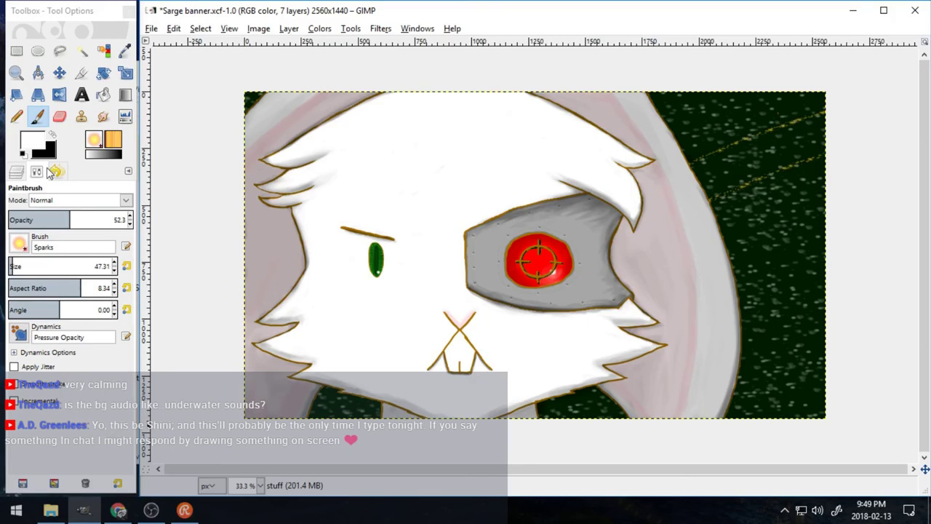
left_click(19, 246)
left_click(20, 247)
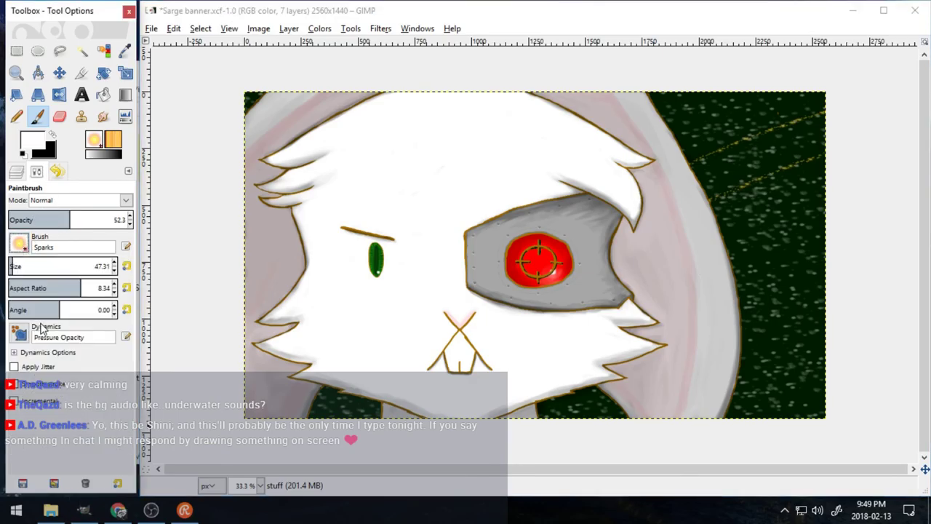
- Show the title text layer above the artwork and remove the word "Banner" so it reads "Geektech Industries"
left_click(18, 174)
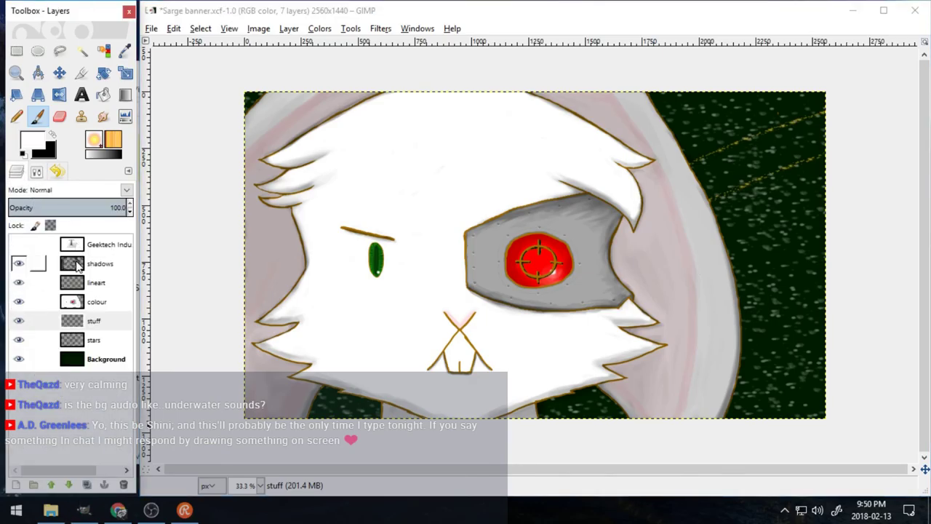
left_click(19, 245)
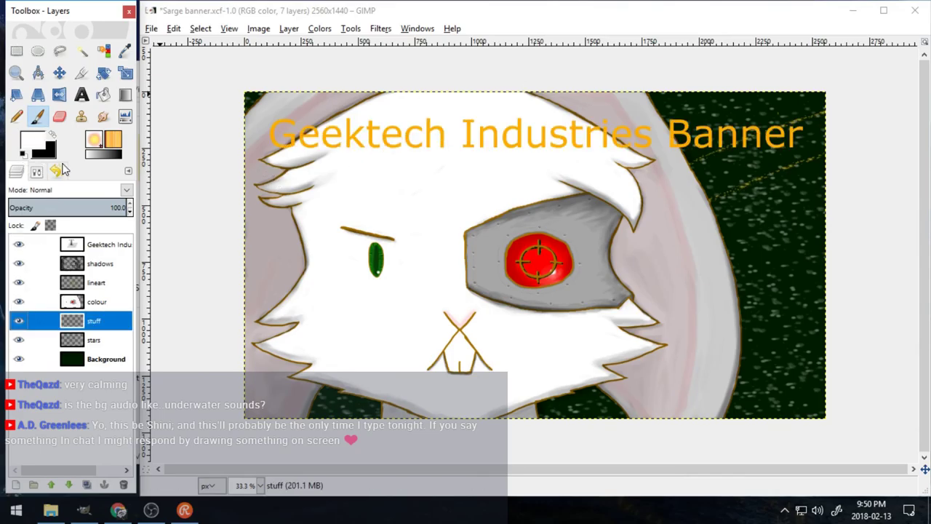
left_click(82, 96)
left_click(762, 135)
key("End")
key("BackSpace")
key("BackSpace")
key("BackSpace")
key("BackSpace")
key("BackSpace")
key("BackSpace")
key("BackSpace")
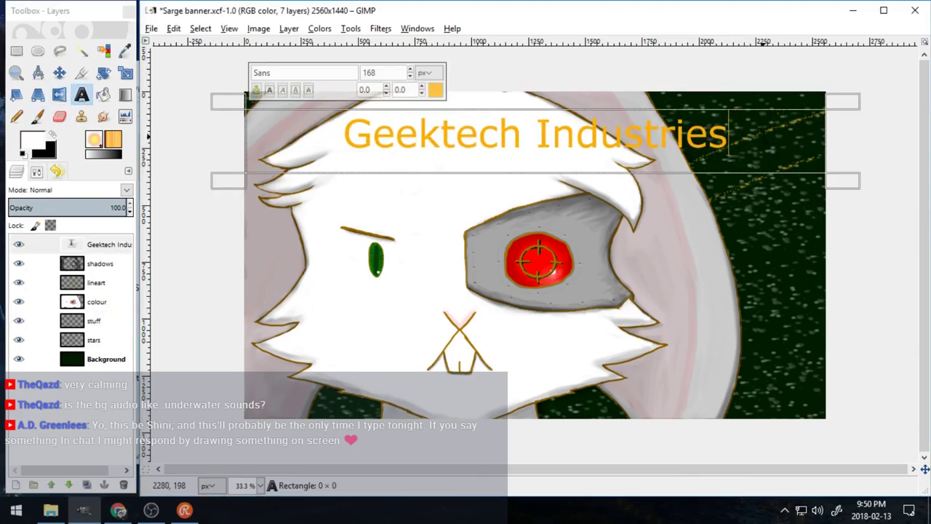
- Right-justify the "Geektech Industries" title and narrow its text box to about 1800 px wide
left_click(36, 171)
left_click(83, 312)
left_click(54, 312)
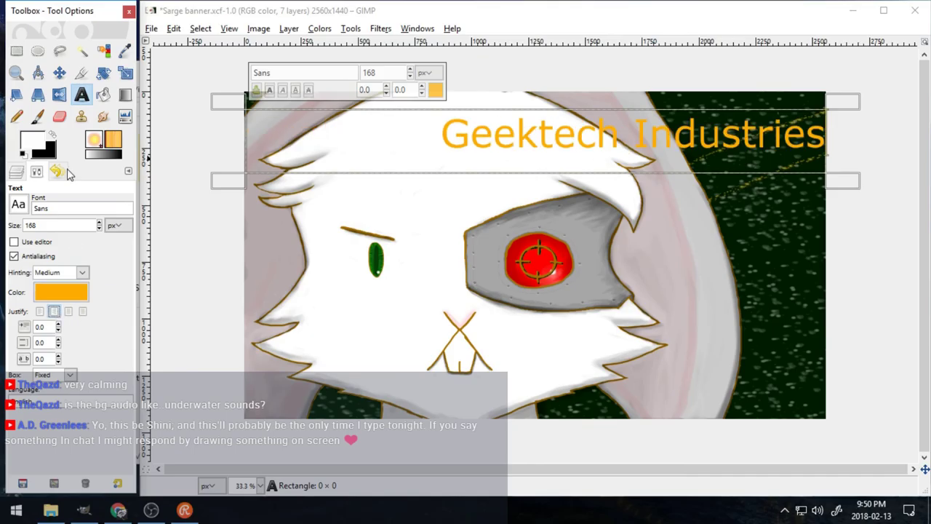
left_click(16, 172)
mouse_move(237, 151)
left_mouse_down()
mouse_move(417, 152)
mouse_move(237, 150)
left_mouse_up()
left_click_drag(835, 147, 662, 150)
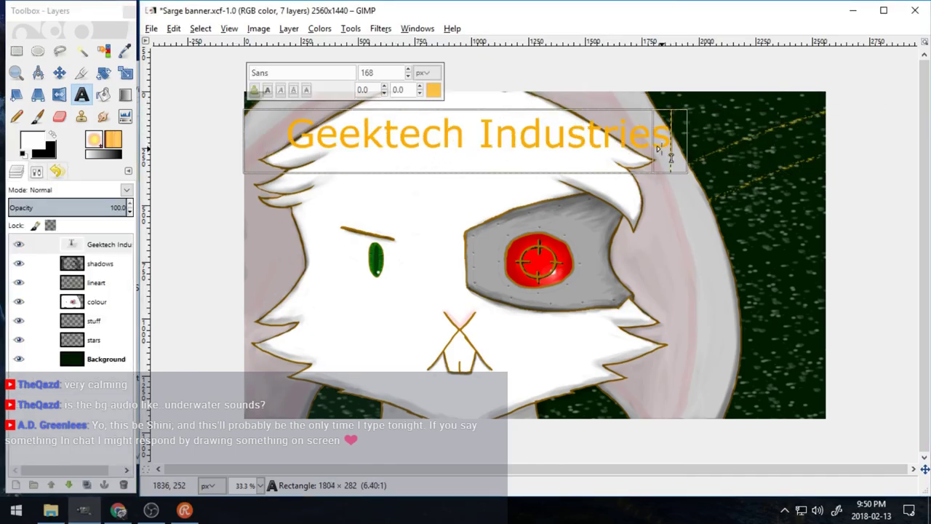
left_click(891, 225)
- Add a new layer named "text" directly above the shadows layer
left_click(84, 268)
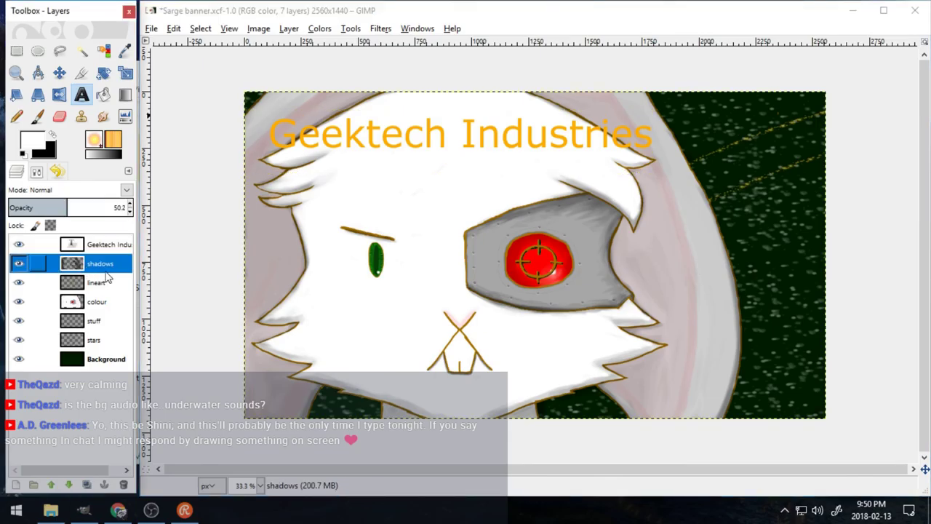
left_click(16, 484)
type("text")
key("Return")
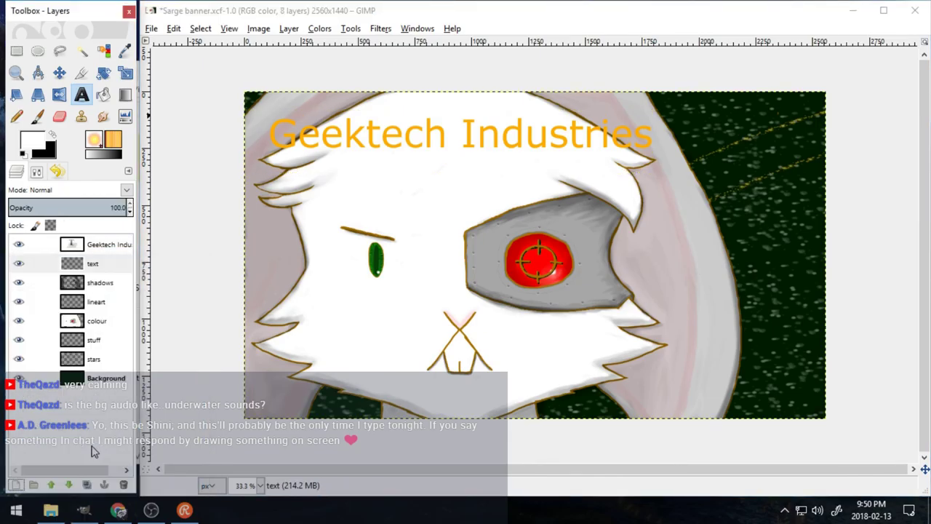
- Hide the Geektech Industries title, lineart, colour, stuff and stars layers
left_click(19, 244)
left_click(19, 301)
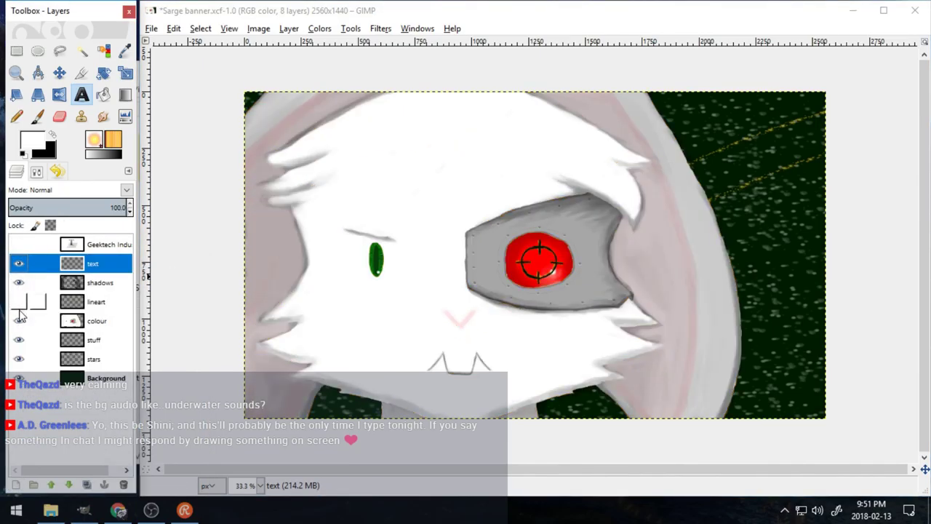
left_click(19, 321)
left_click(19, 340)
left_click(19, 358)
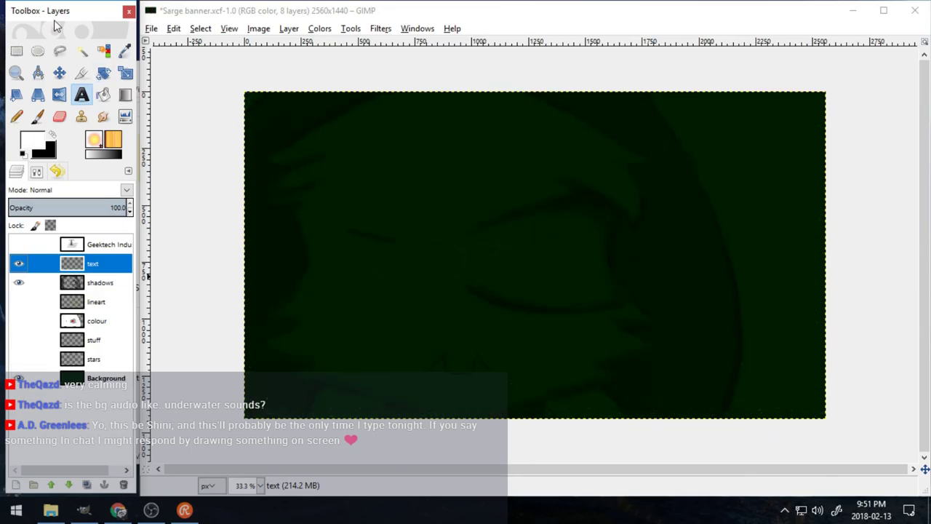
- Change the foreground colour to orange
left_click(34, 140)
left_click(308, 260)
left_click_drag(276, 201, 299, 165)
left_click(359, 326)
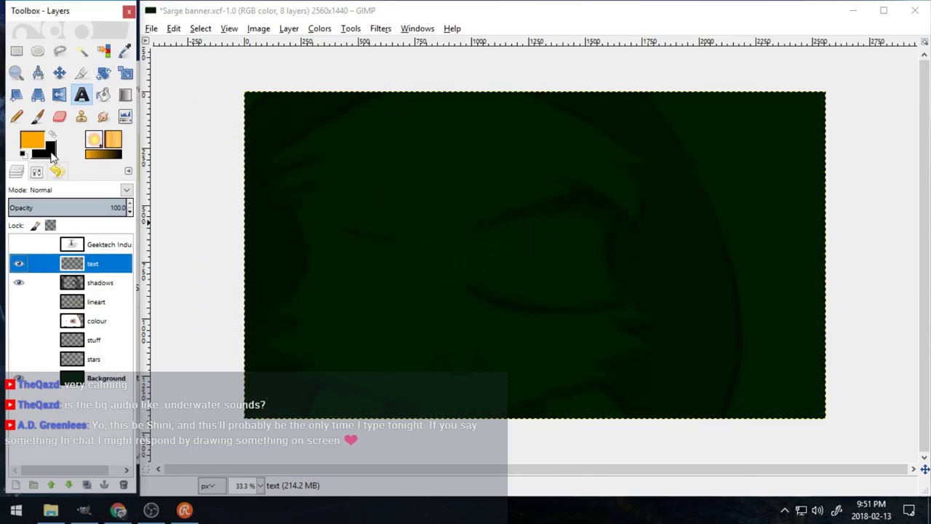
- Set the Paintbrush with the Sparks brush to 100 opacity and size 42.31
left_click(36, 171)
left_click(37, 117)
left_click(19, 245)
left_click(129, 213)
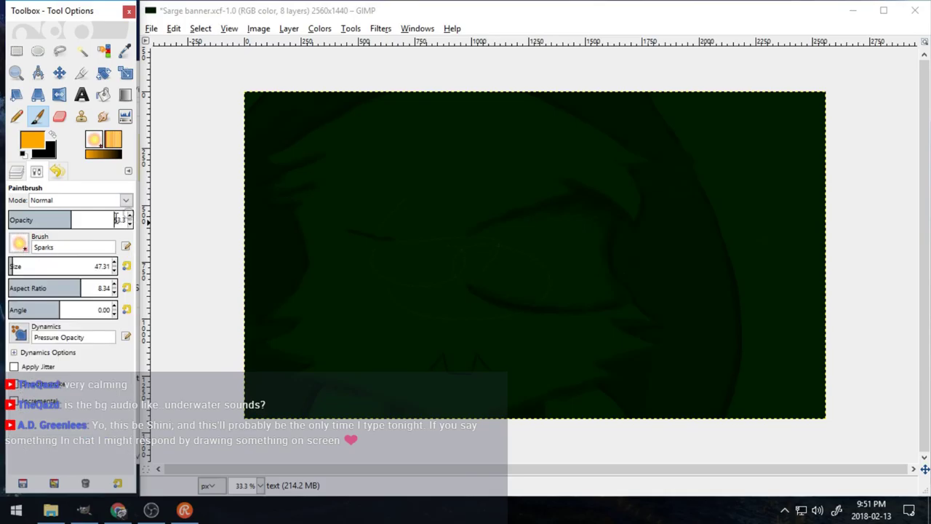
left_click_drag(117, 218, 135, 218)
left_click(115, 270)
- Handwrite "THANKS FOR WATCHING!" in two lines of sparks on the text layer and add a small heart beneath the exclamation mark
left_click_drag(279, 151, 331, 146)
left_click_drag(305, 148, 306, 185)
left_click_drag(324, 157, 326, 189)
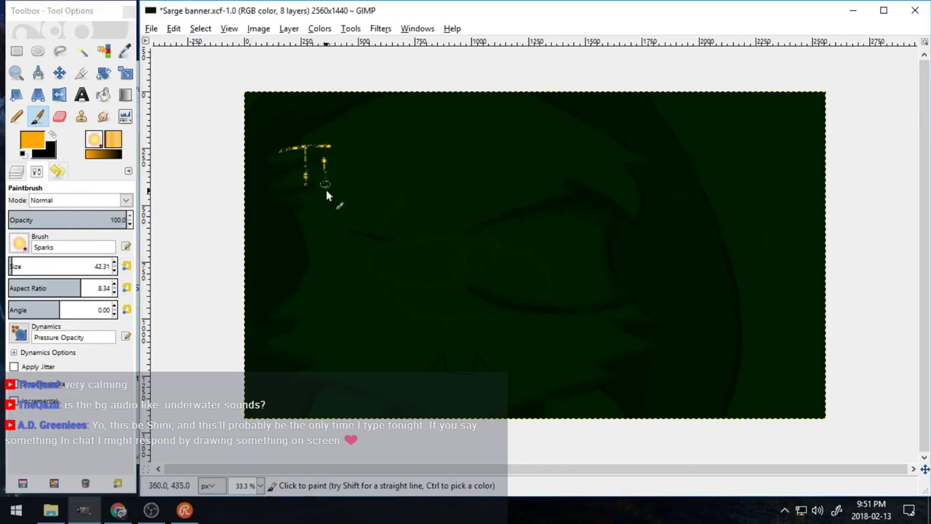
left_click_drag(384, 172, 400, 187)
left_click_drag(403, 189, 426, 150)
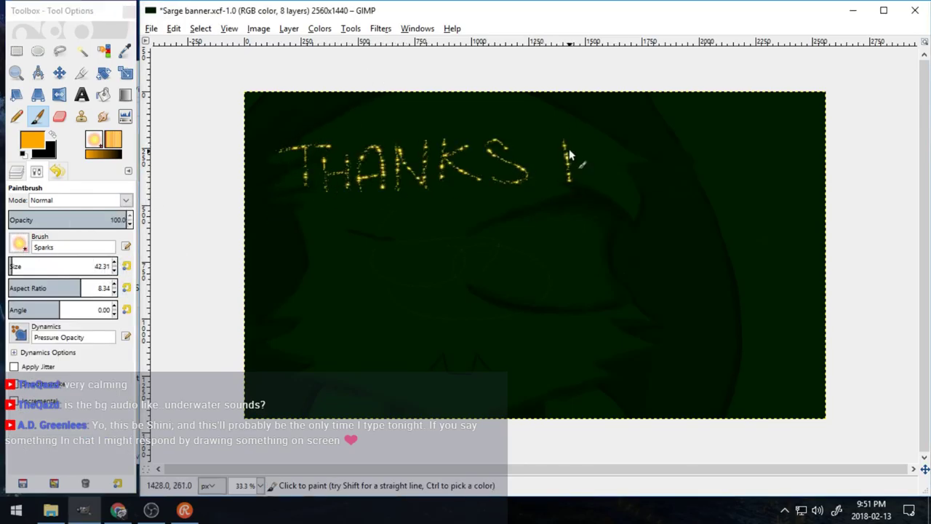
left_click_drag(418, 218, 460, 215)
left_click_drag(440, 217, 438, 253)
left_click_drag(499, 215, 513, 250)
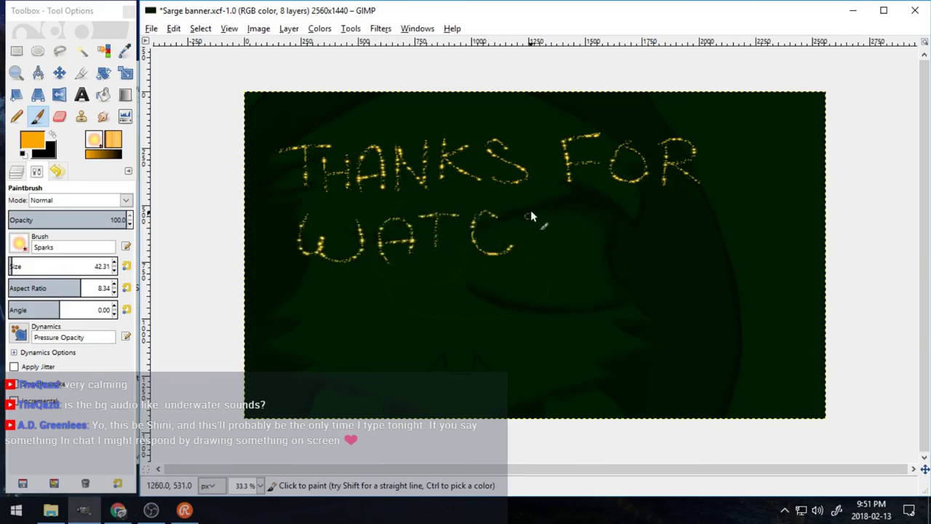
left_click_drag(599, 250, 636, 206)
left_click_drag(679, 216, 662, 242)
left_click_drag(712, 280, 703, 288)
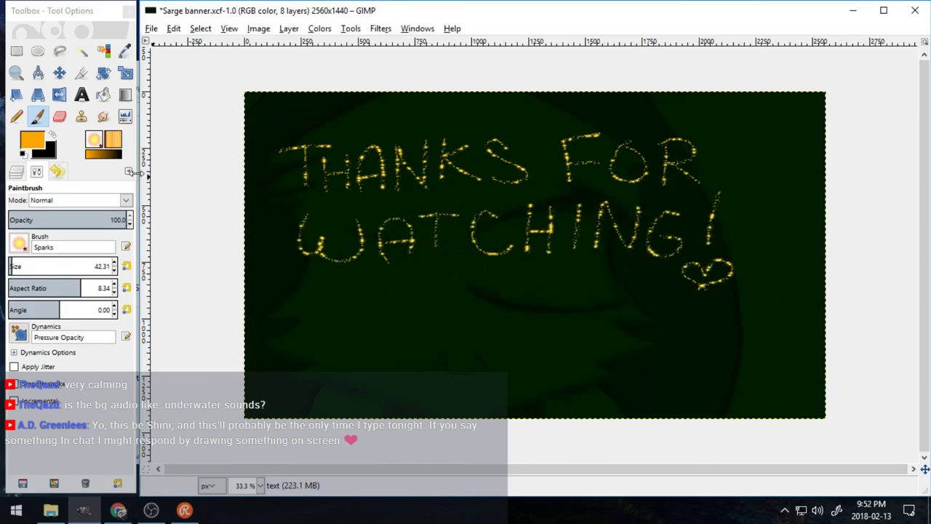
- Delete the text layer holding the handwritten thank-you message
left_click(17, 171)
left_click(124, 486)
left_click(33, 485)
left_click(16, 485)
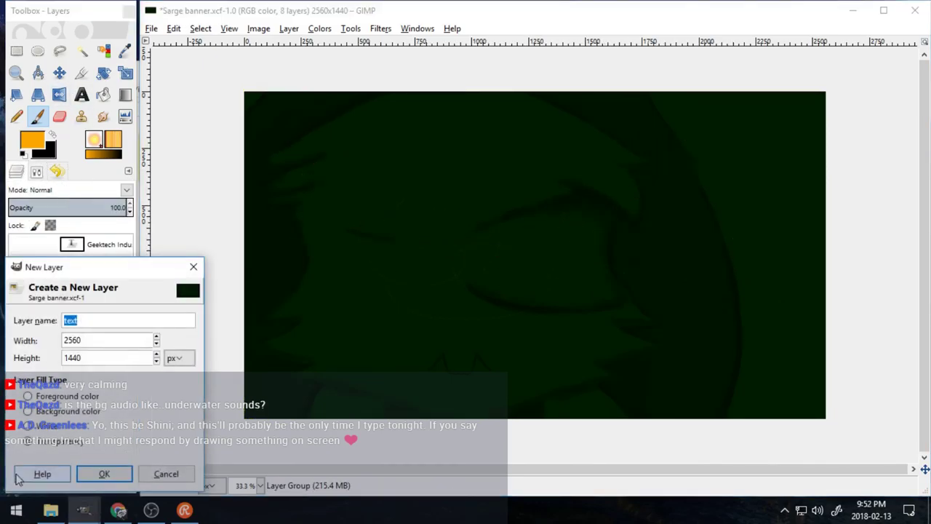
key("Return")
left_click(72, 265)
left_click(124, 485)
- Add a new layer named "text" above the shadows layer and handwrite "SEE YOU NEXT TIME" on it with the Sparks brush
left_click(16, 485)
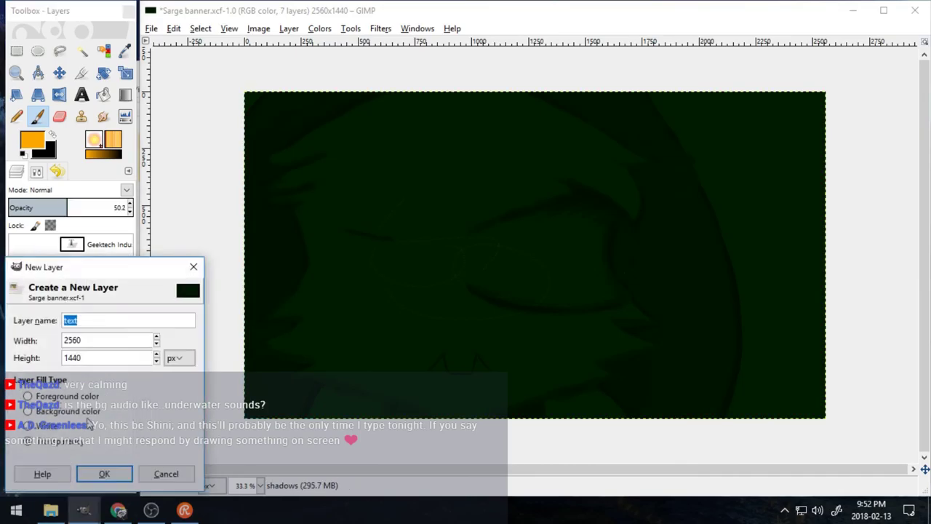
key("Return")
left_click(317, 136)
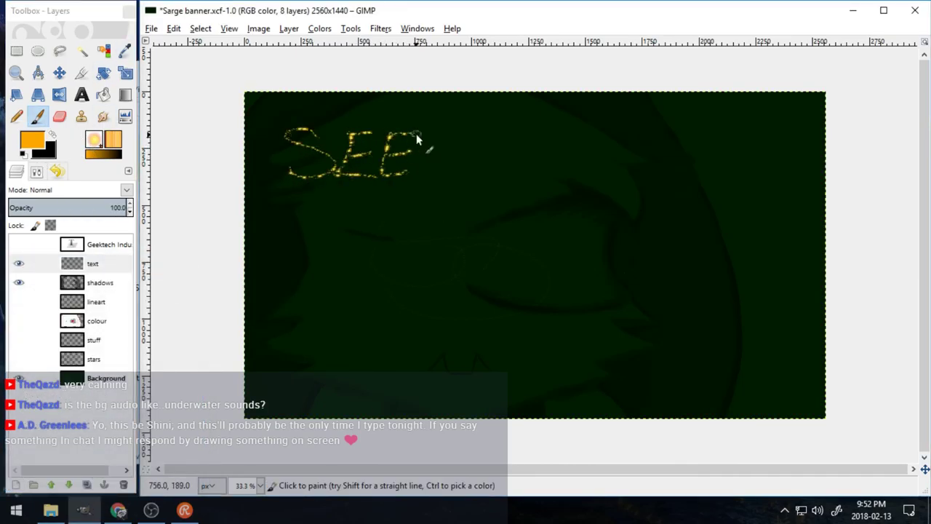
left_click_drag(529, 155, 528, 153)
left_click_drag(566, 149, 604, 149)
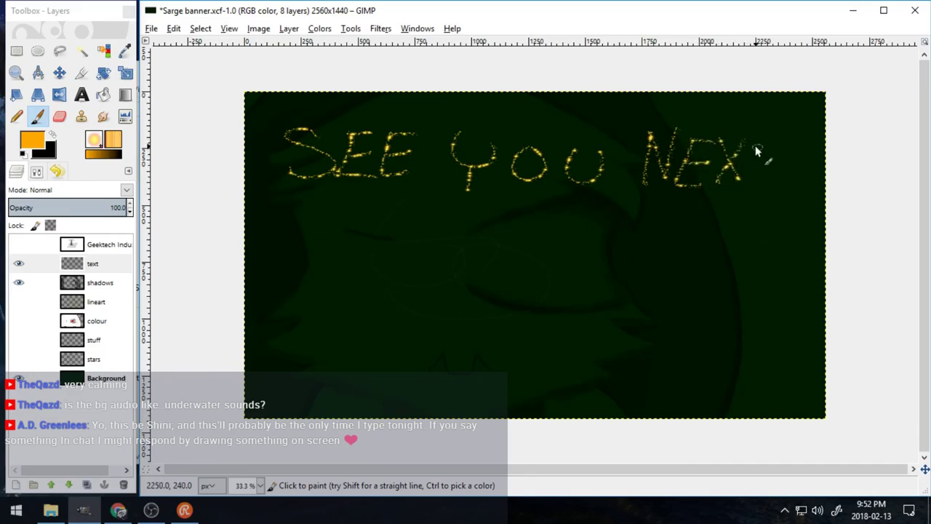
left_click_drag(757, 150, 789, 138)
left_click_drag(767, 142, 764, 181)
left_click_drag(336, 216, 380, 213)
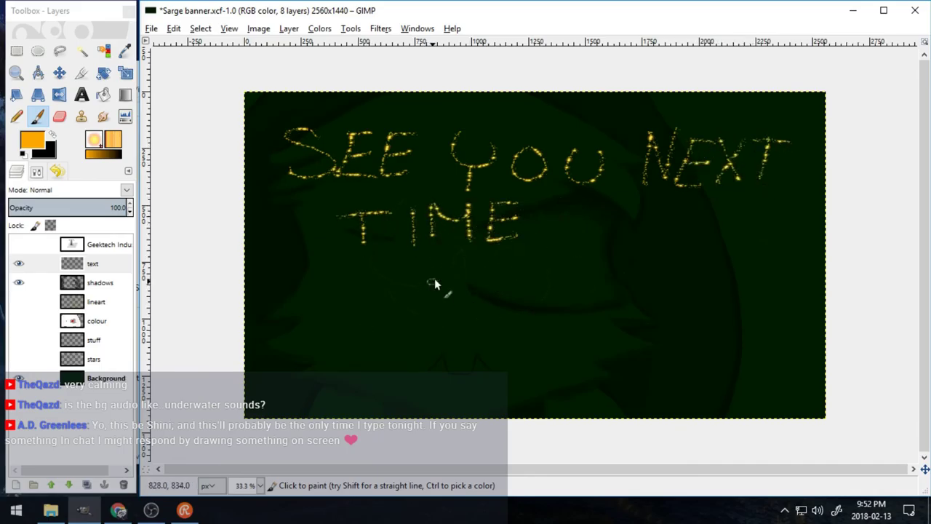
- Handwrite "OR NOT" in sparks below the message and draw a face with two X eyes and a curved mouth beneath it
left_click_drag(434, 280, 435, 277)
left_click_drag(484, 269, 482, 307)
left_click_drag(484, 271, 529, 298)
left_click_drag(654, 269, 660, 294)
left_click_drag(498, 334, 539, 369)
left_click_drag(538, 331, 499, 368)
mouse_move(577, 335)
left_mouse_down()
mouse_move(588, 344)
mouse_move(620, 317)
left_mouse_up()
left_click_drag(534, 379, 630, 376)
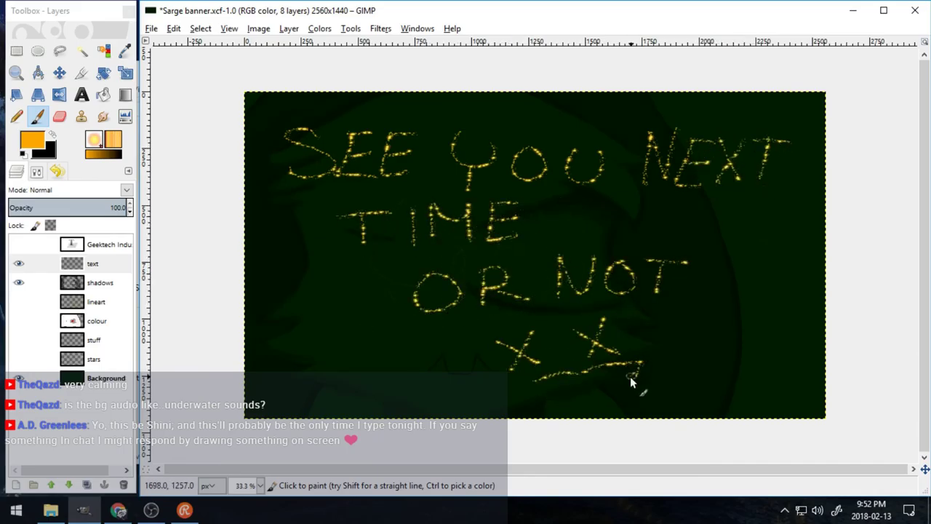